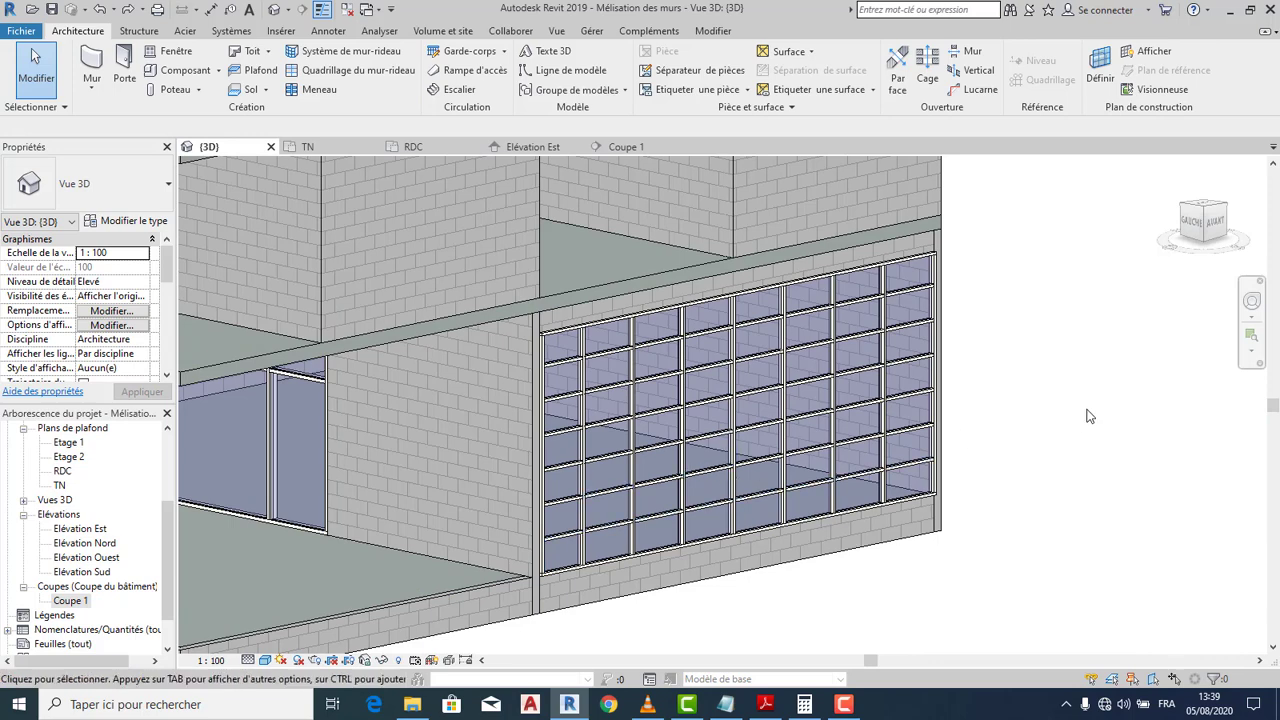
Examine the house's 3D view in "les plans du projet.pdf" in Adobe Reader, and return to the Revit model's front curtain wall
scroll(1090, 415, "down", 3)
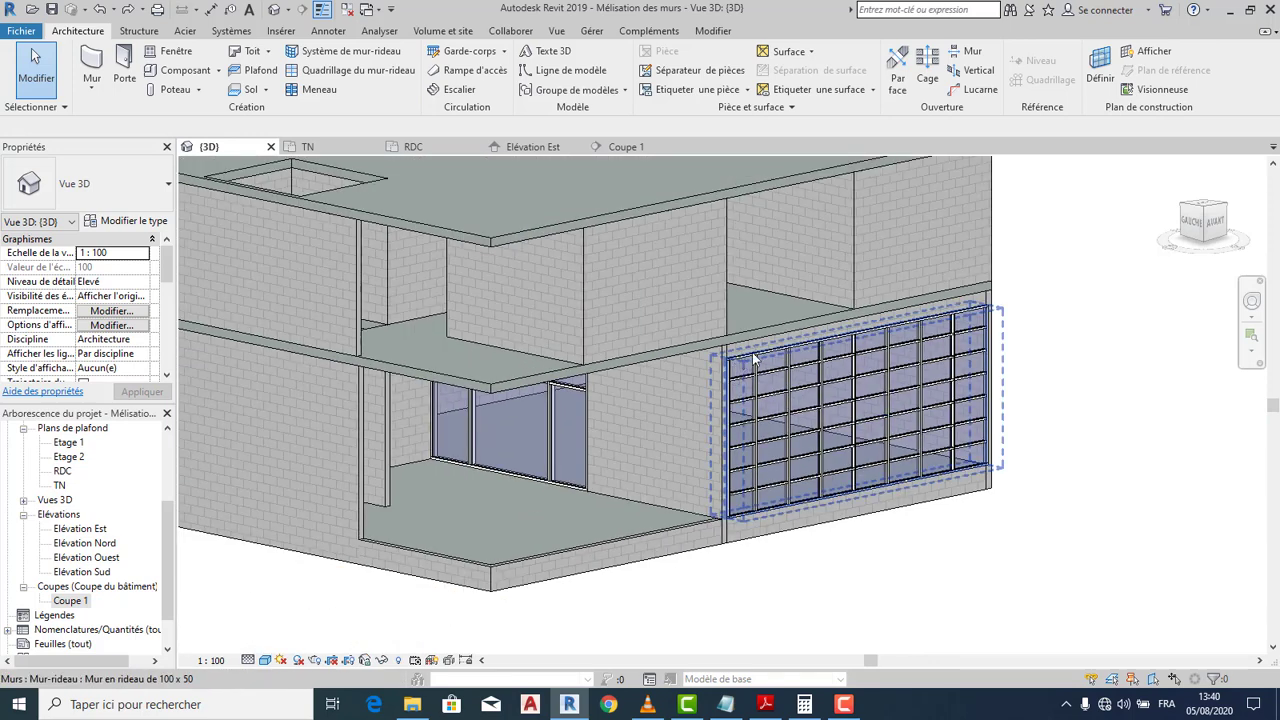
left_click(765, 705)
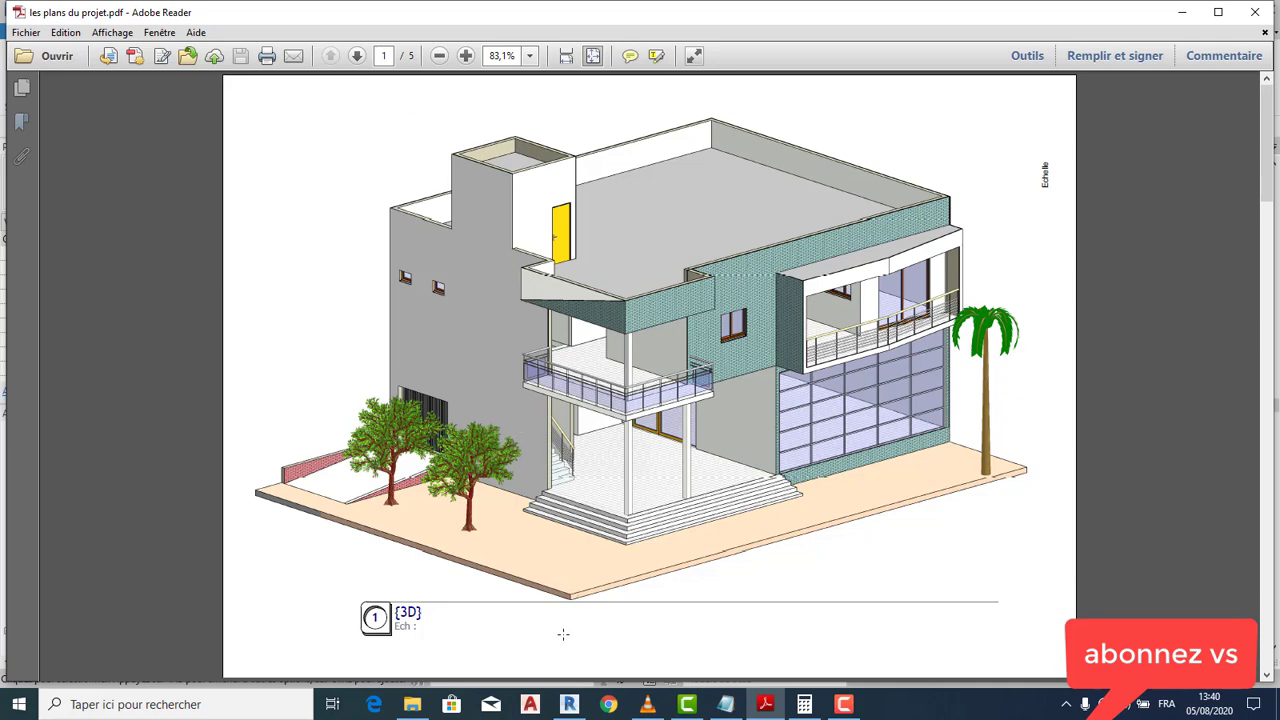
left_click(569, 705)
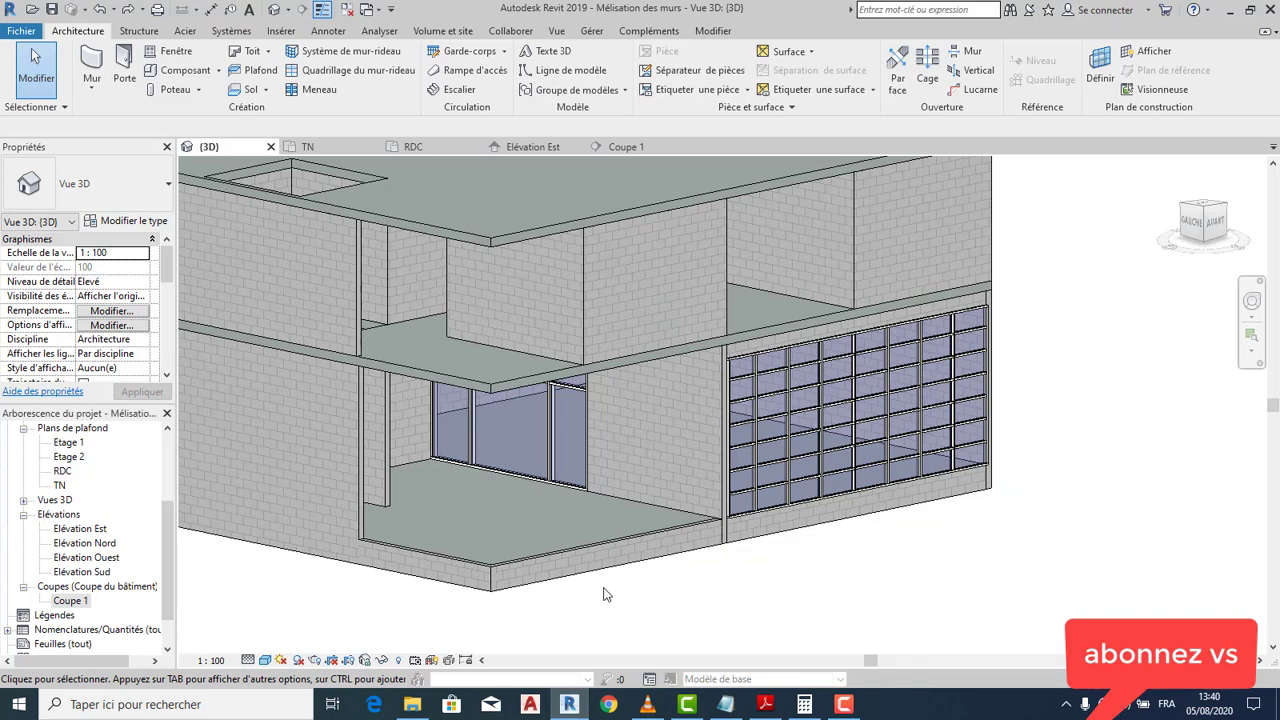
left_click(1204, 228)
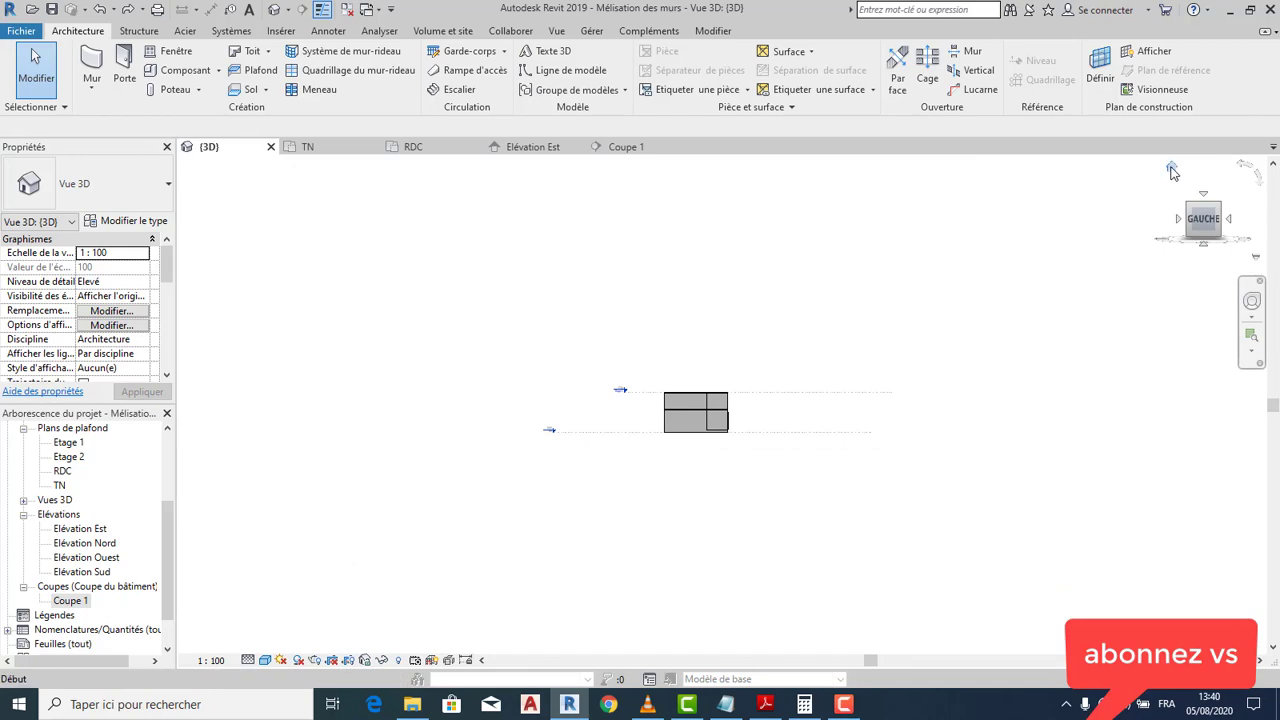
left_click(1170, 166)
scroll(677, 450, "up", 4)
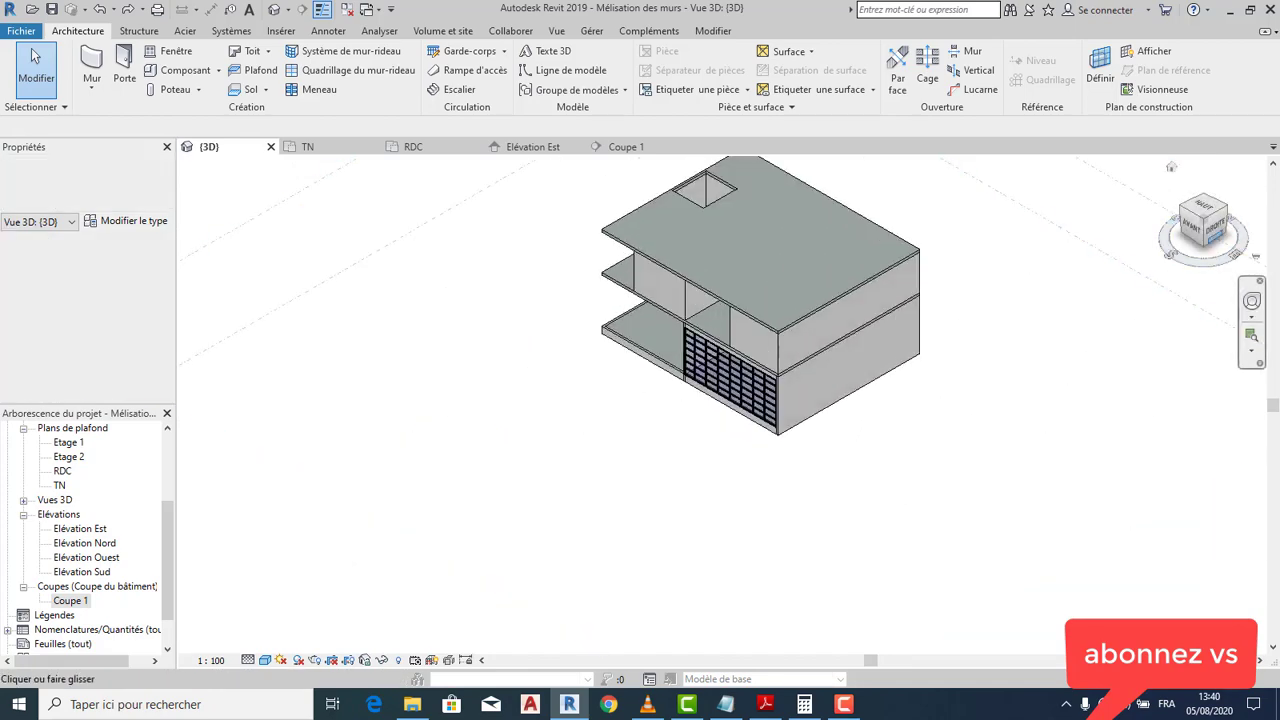
left_click(1258, 197)
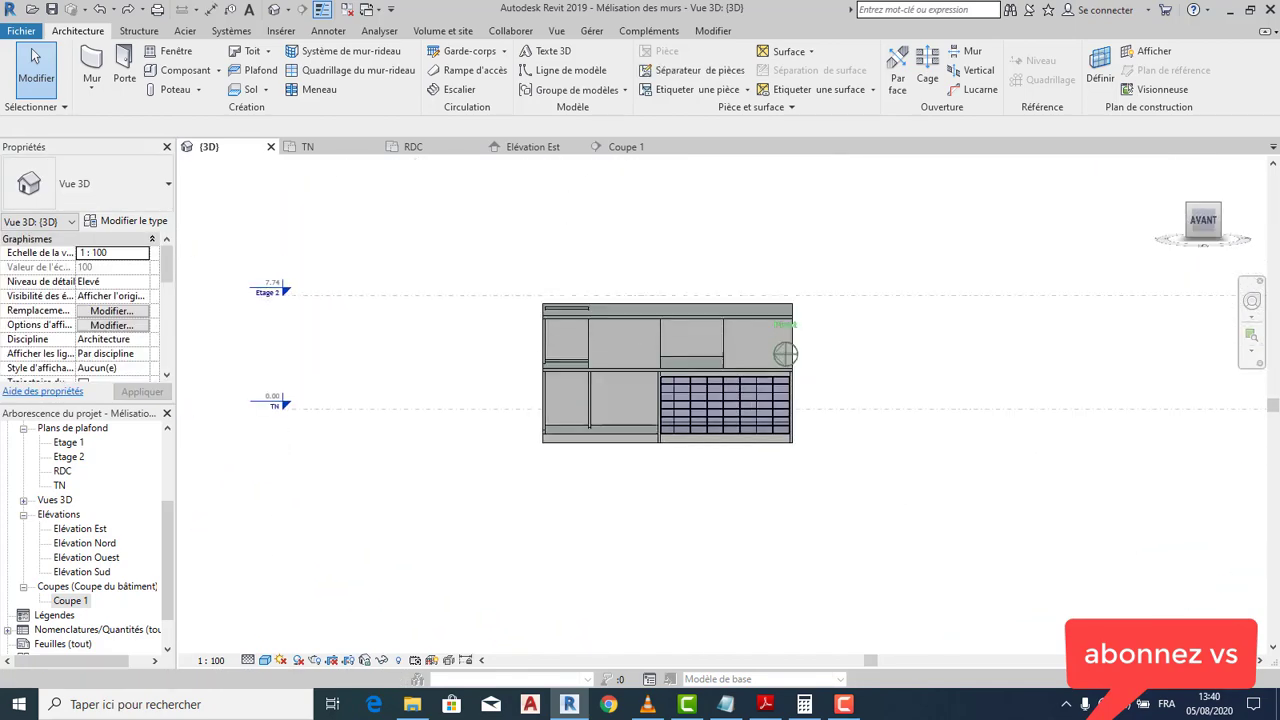
scroll(686, 447, "up", 6)
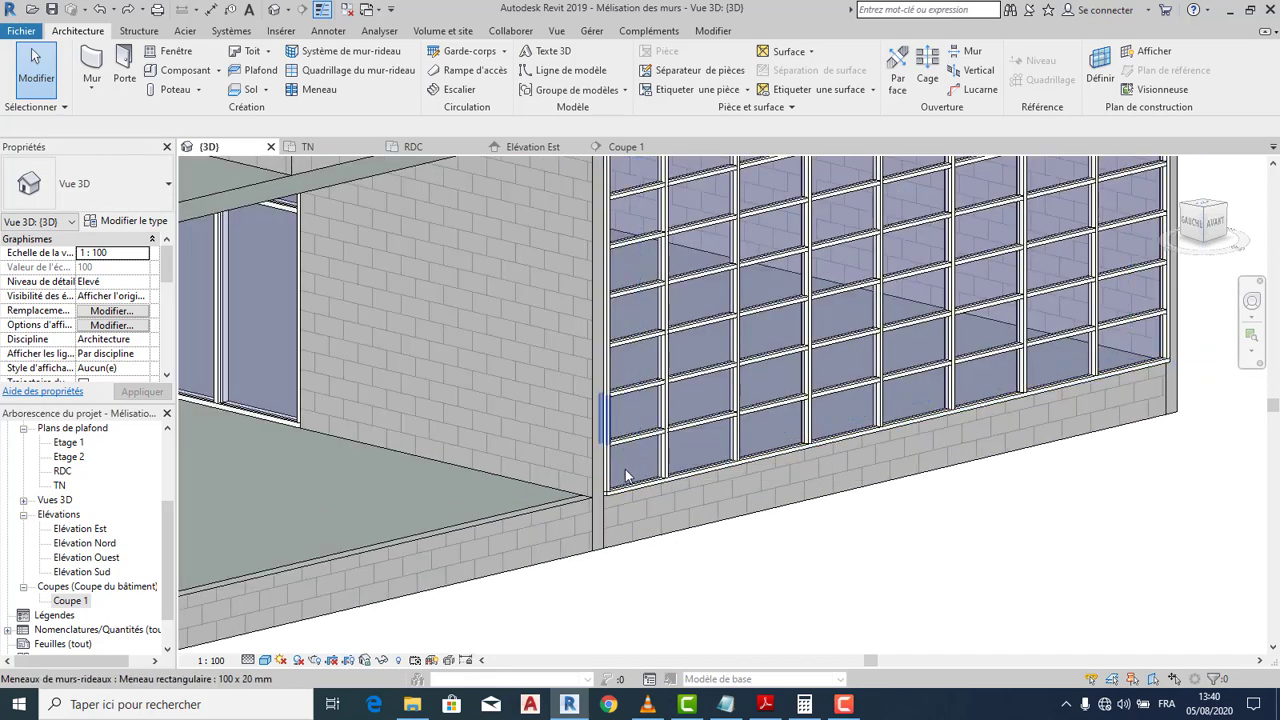
Select the front curtain wall in the 3D view and open the RDC floor plan
left_click(623, 493)
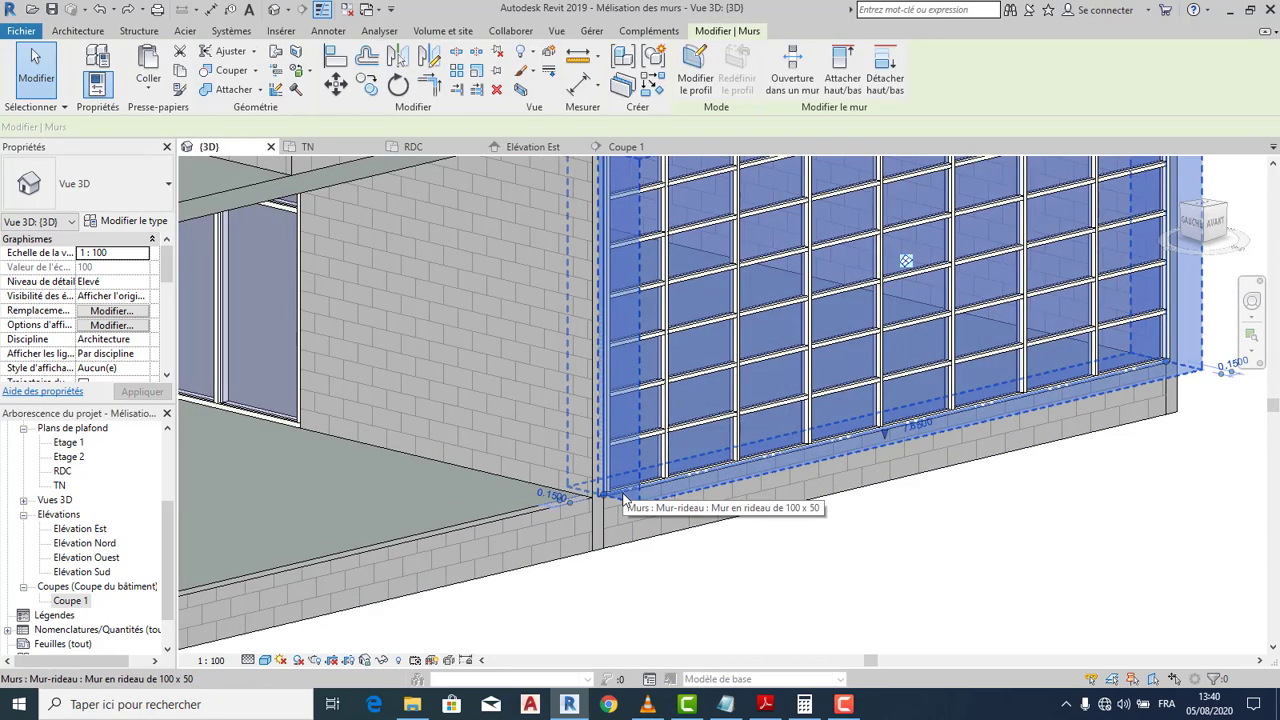
left_click(432, 148)
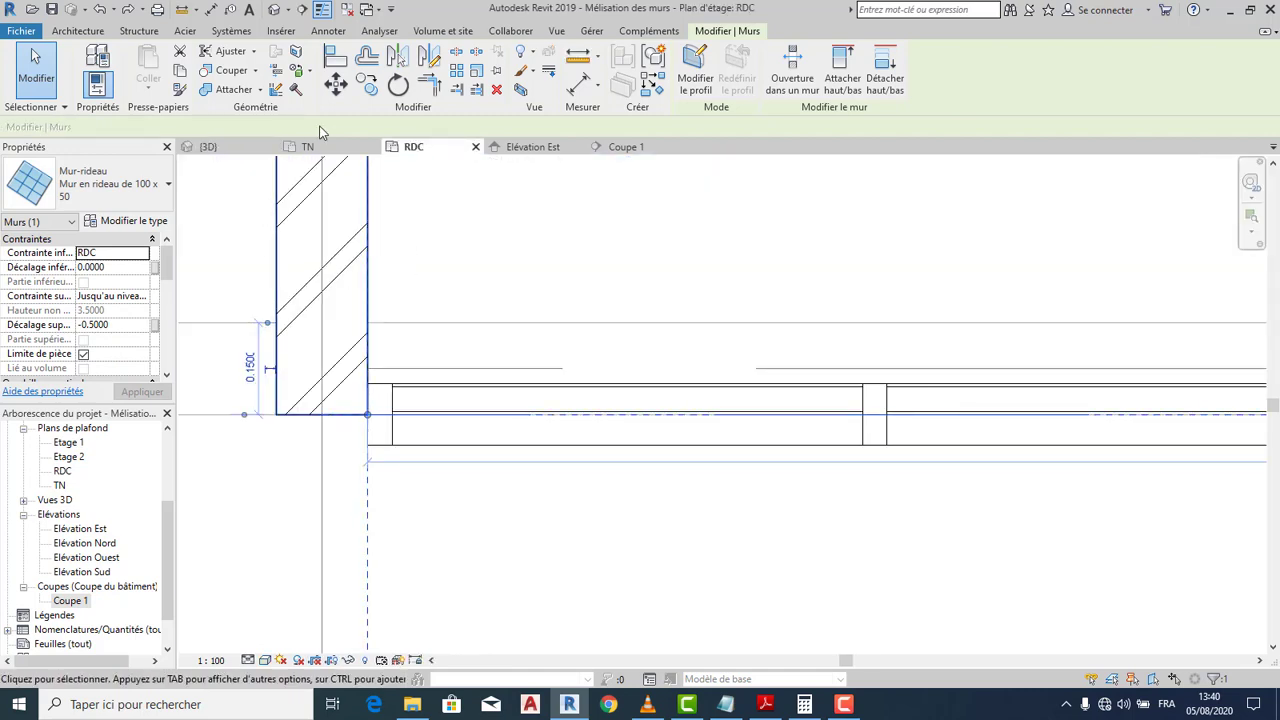
Try to move the curtain wall about 0.055 m inward from the mullion's outer corner to the glazed panel line, and undo the move
left_click(336, 86)
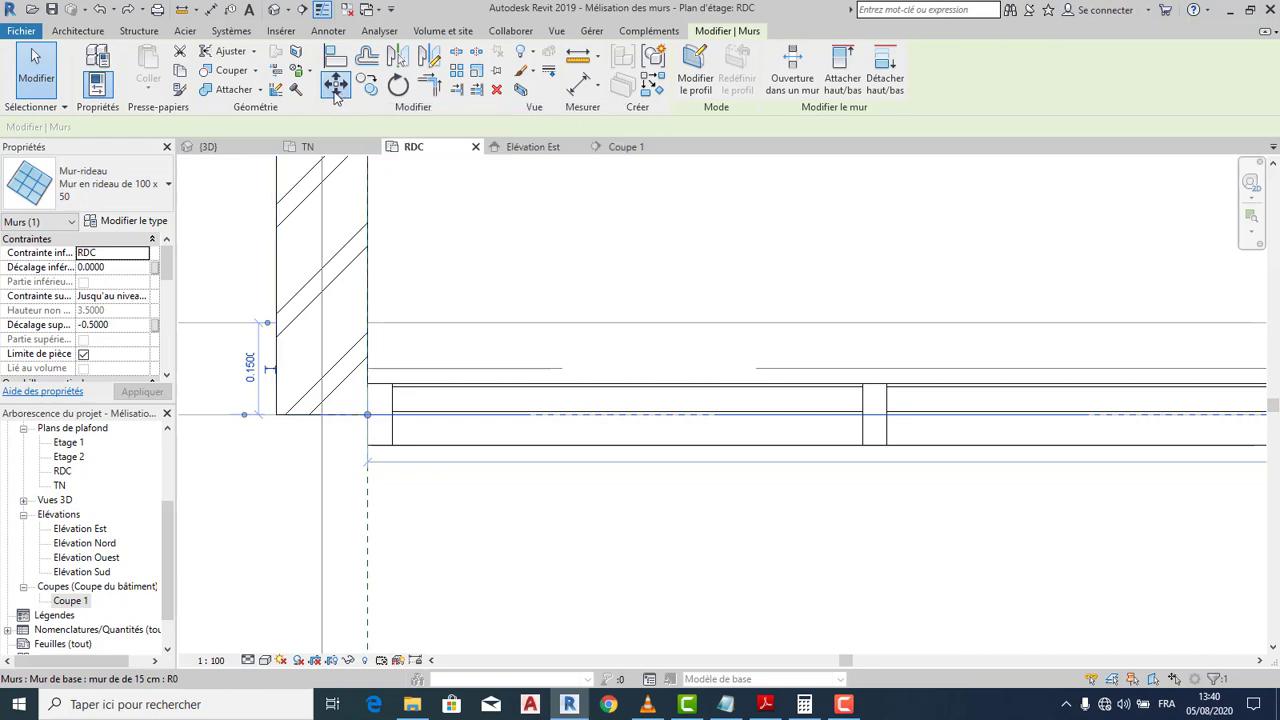
scroll(392, 456, "up", 2)
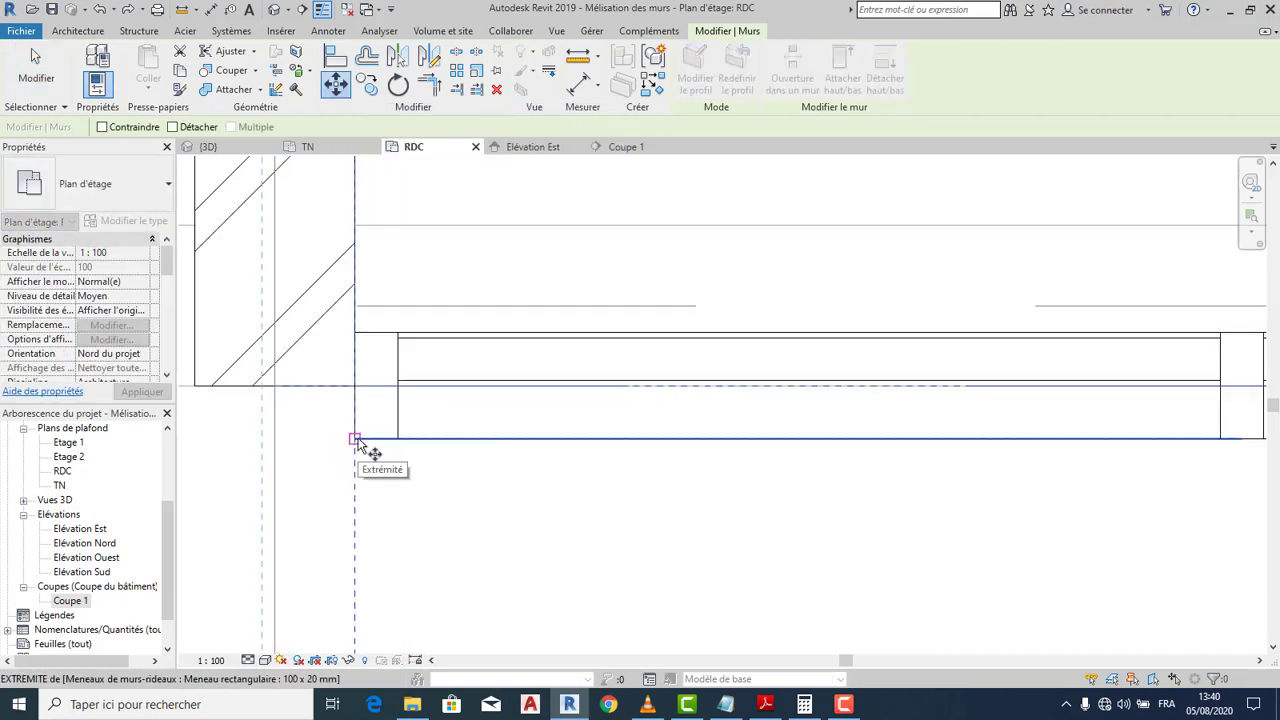
left_click(398, 440)
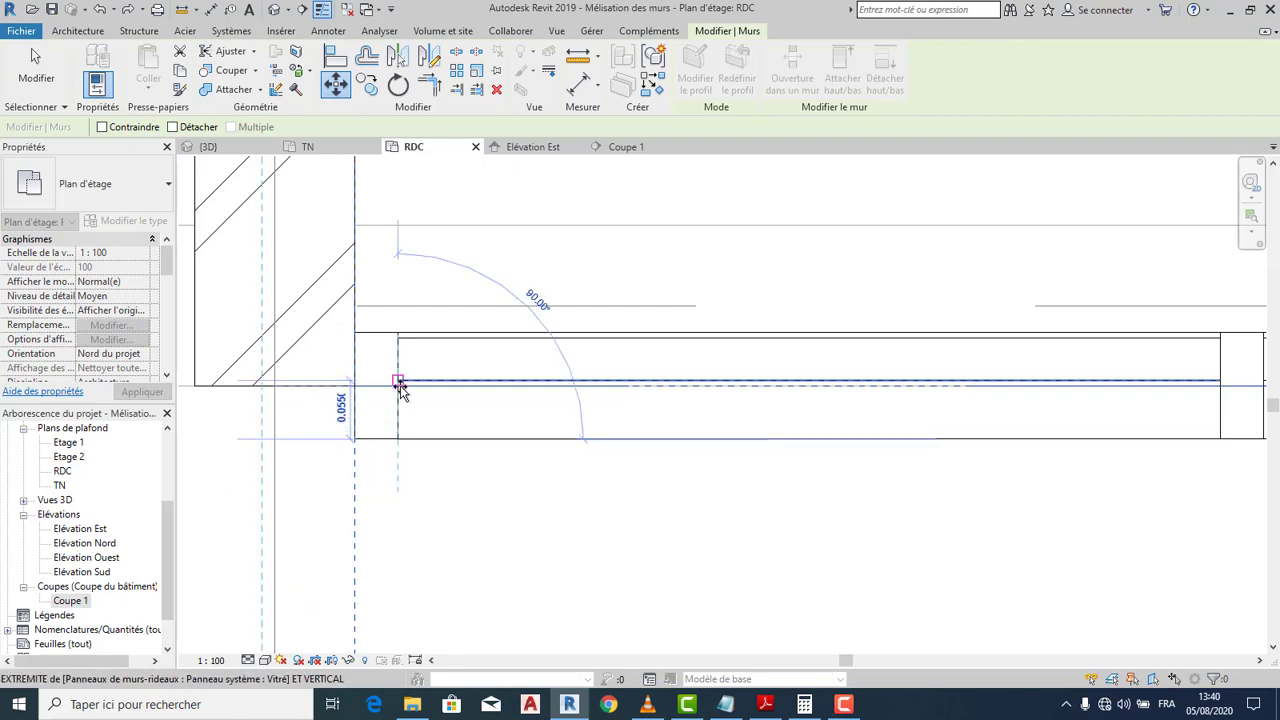
left_click(391, 393)
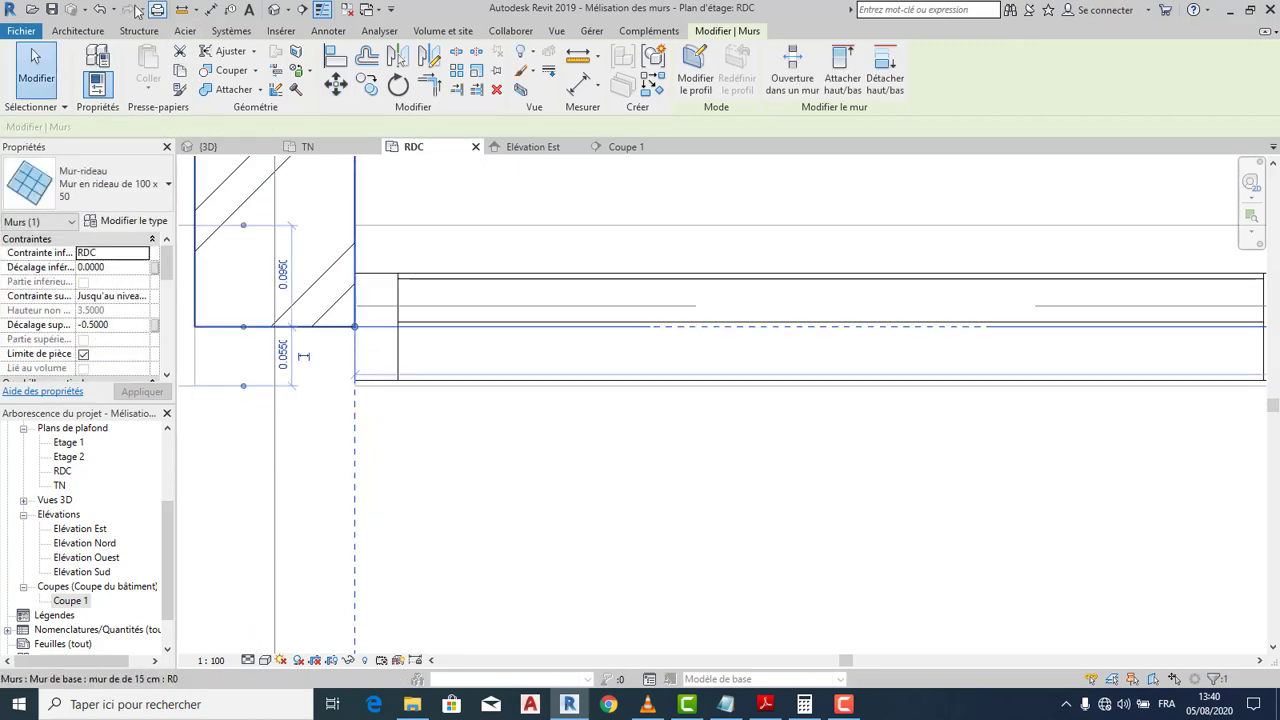
left_click(97, 10)
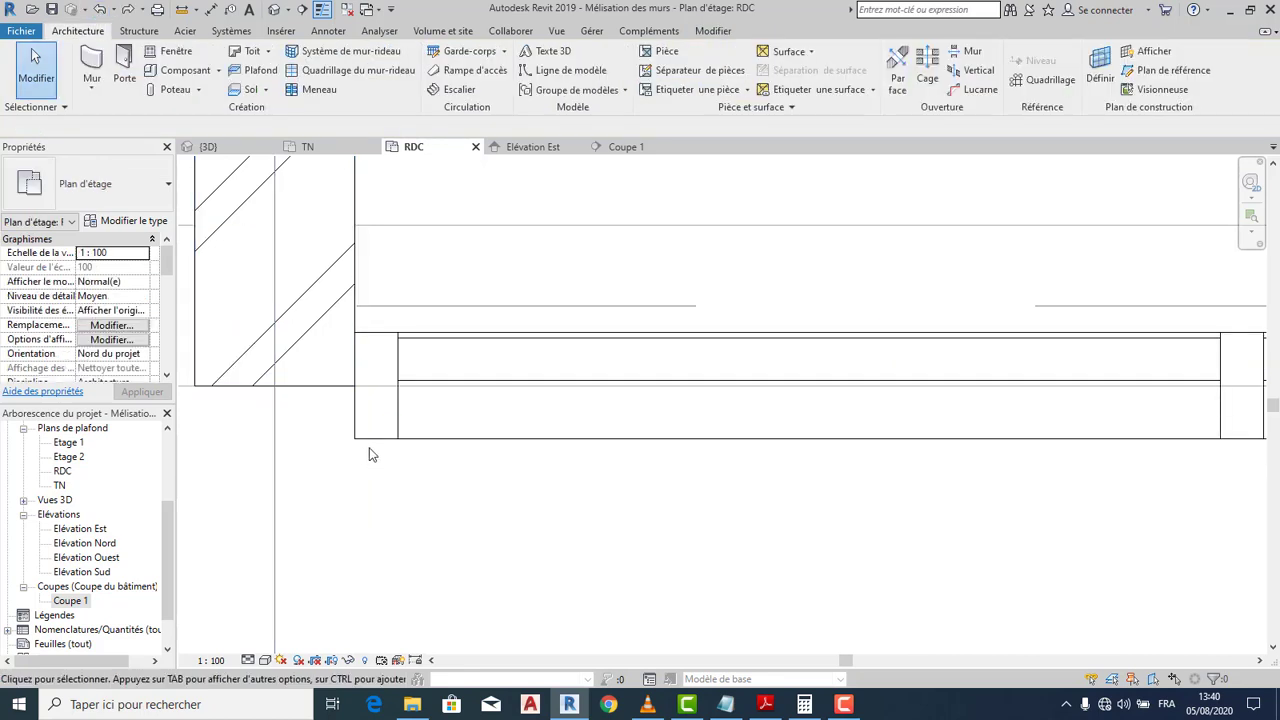
Move the curtain wall 0.05 m inward, from the end mullion's outer corner to the adjoining 15 cm wall's corner
left_click(355, 434)
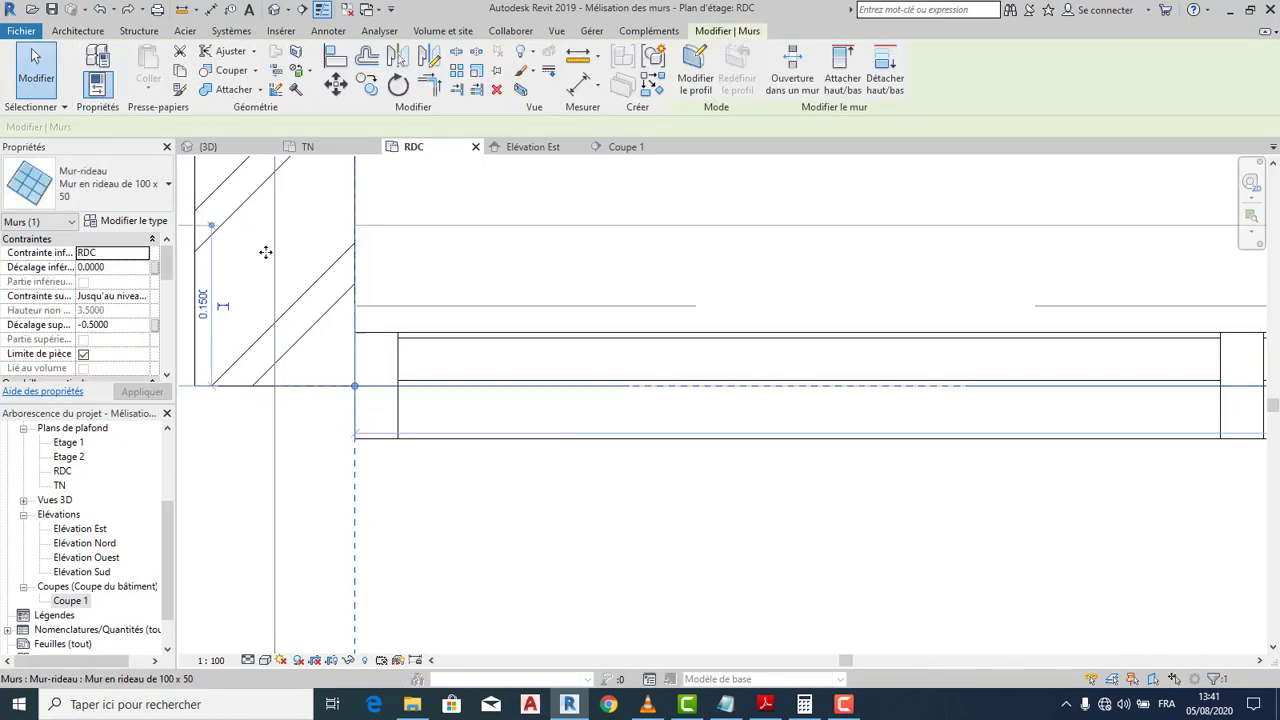
left_click(336, 90)
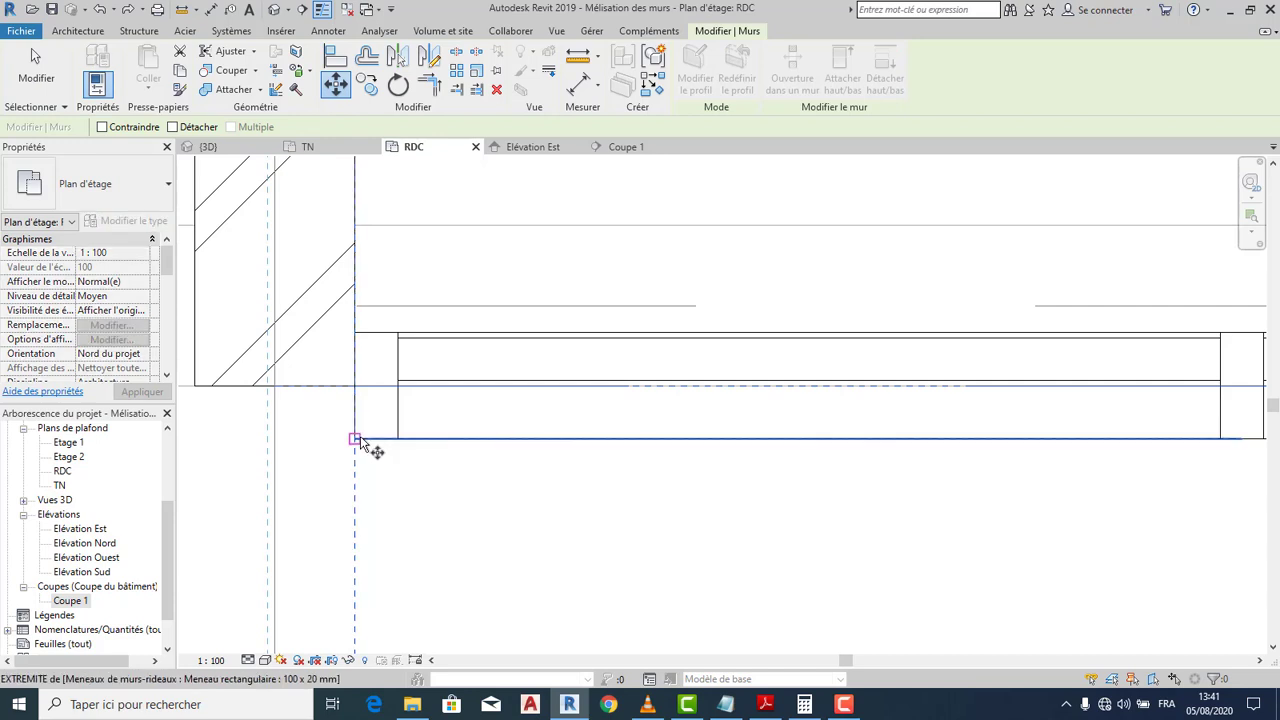
left_click(355, 438)
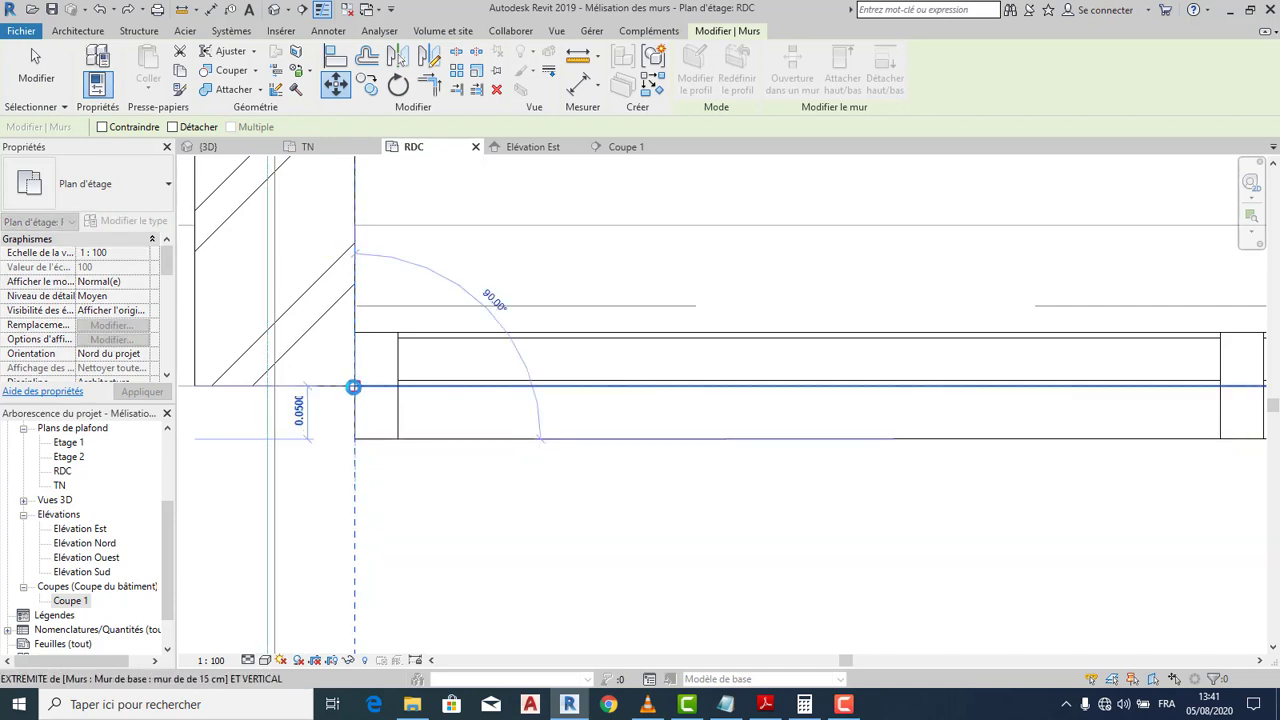
left_click(353, 387)
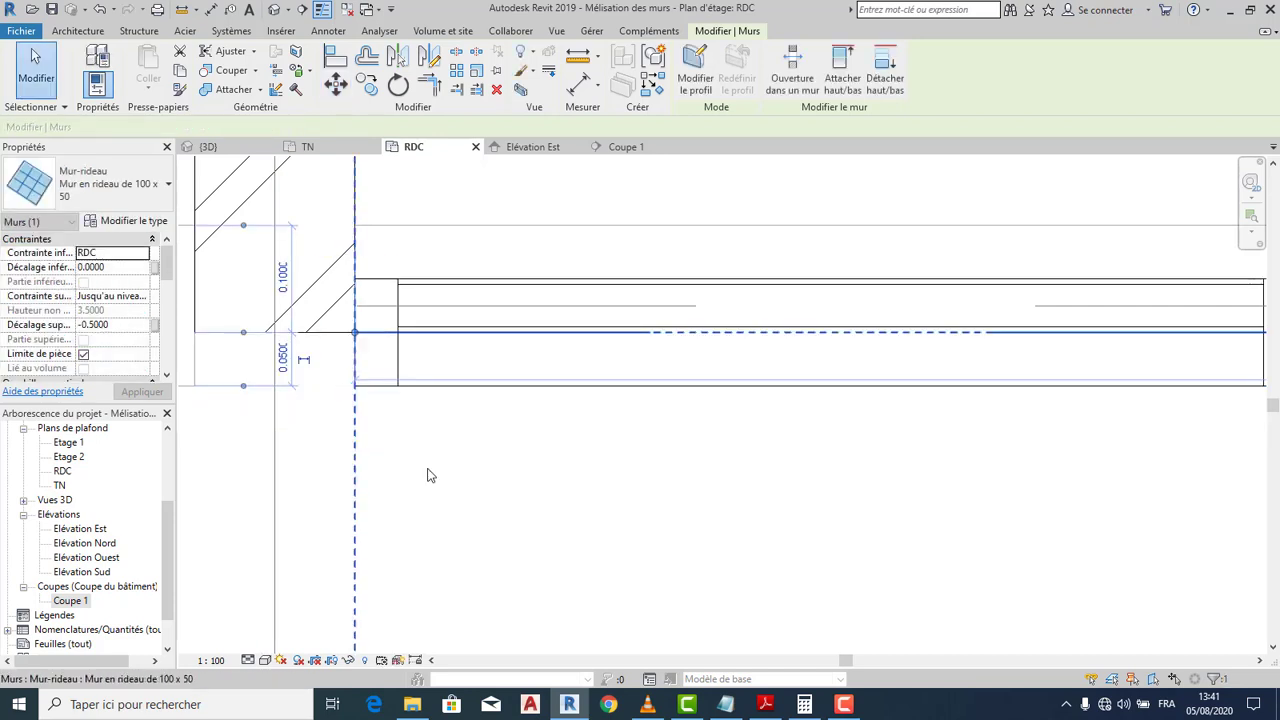
scroll(433, 490, "down", 2)
middle_click_drag(425, 511, 527, 535)
left_click(500, 523)
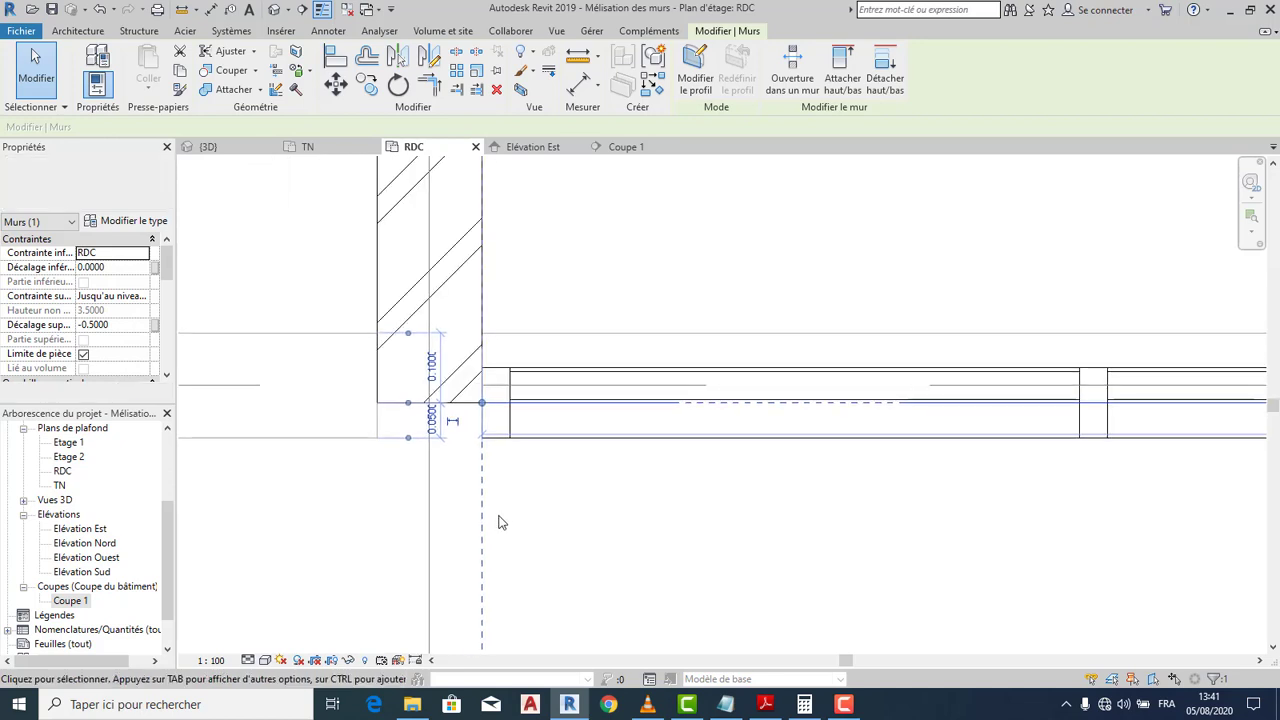
Extend the adjoining 15 cm wall outward and set its end's offset from the outer face line to 0, flush with the curtain wall
left_click(397, 405)
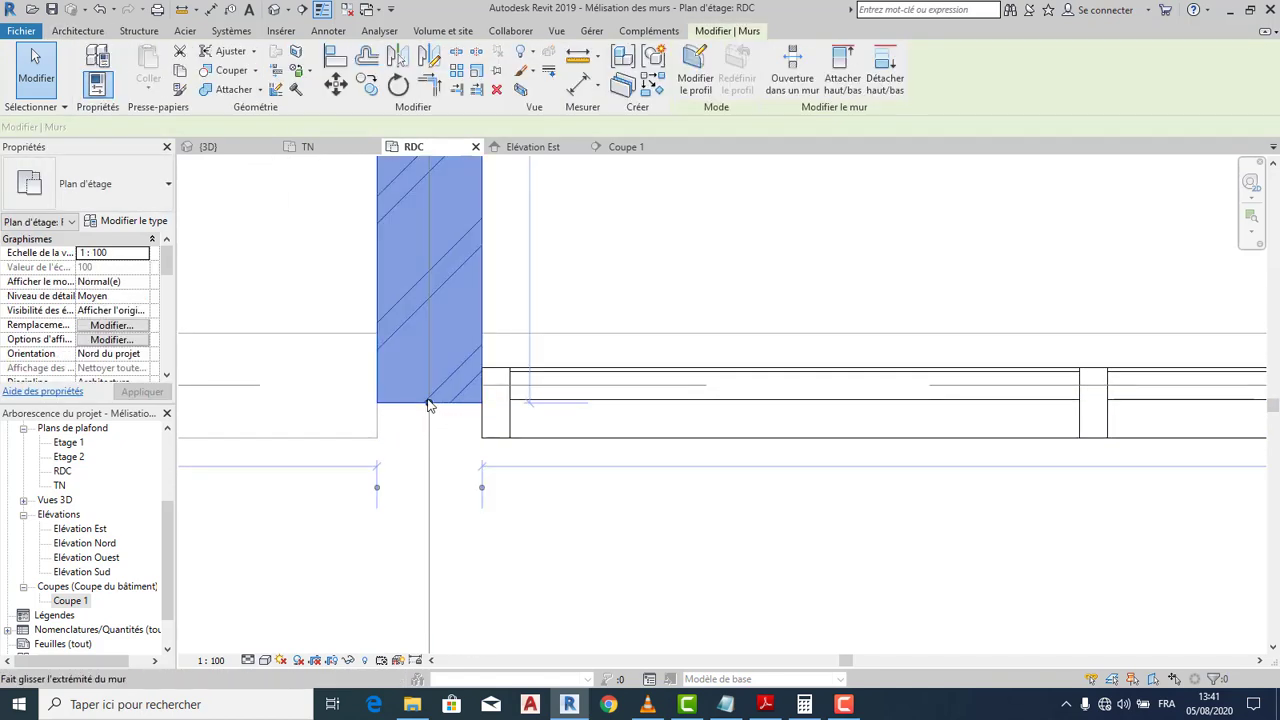
left_click(428, 429)
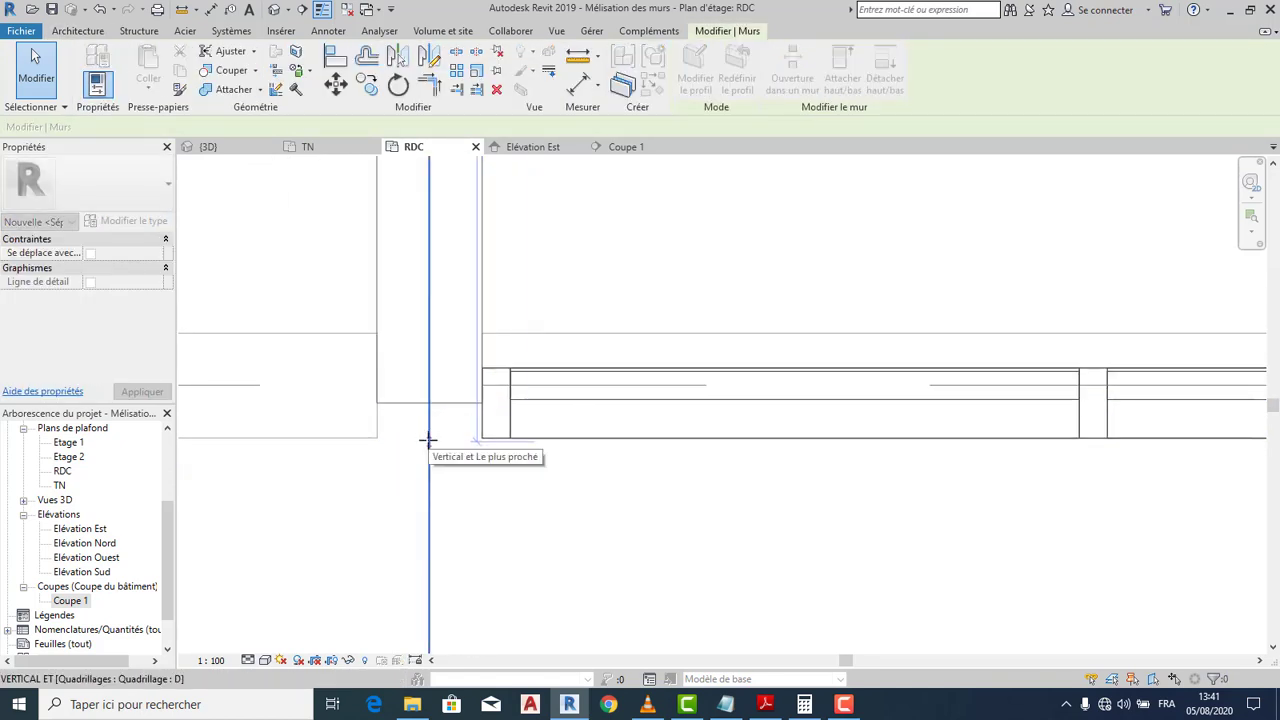
left_click(426, 441)
left_click(432, 453)
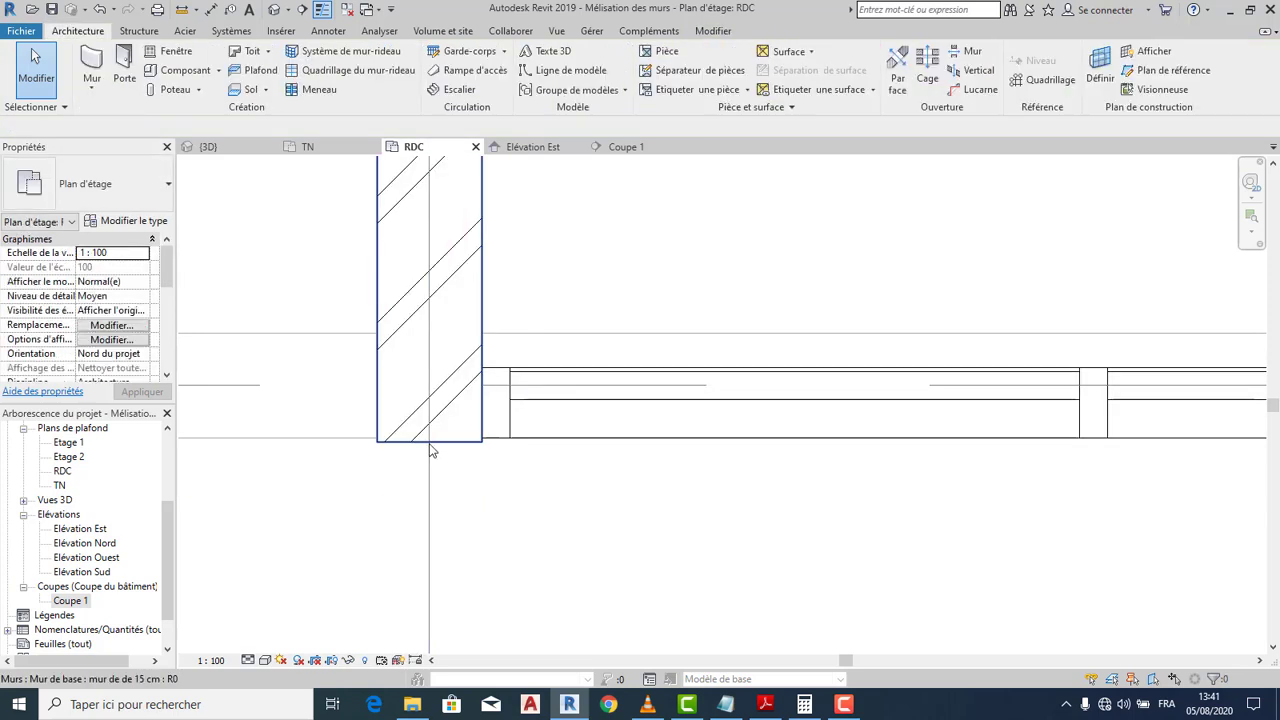
left_click(431, 445)
left_click(428, 429)
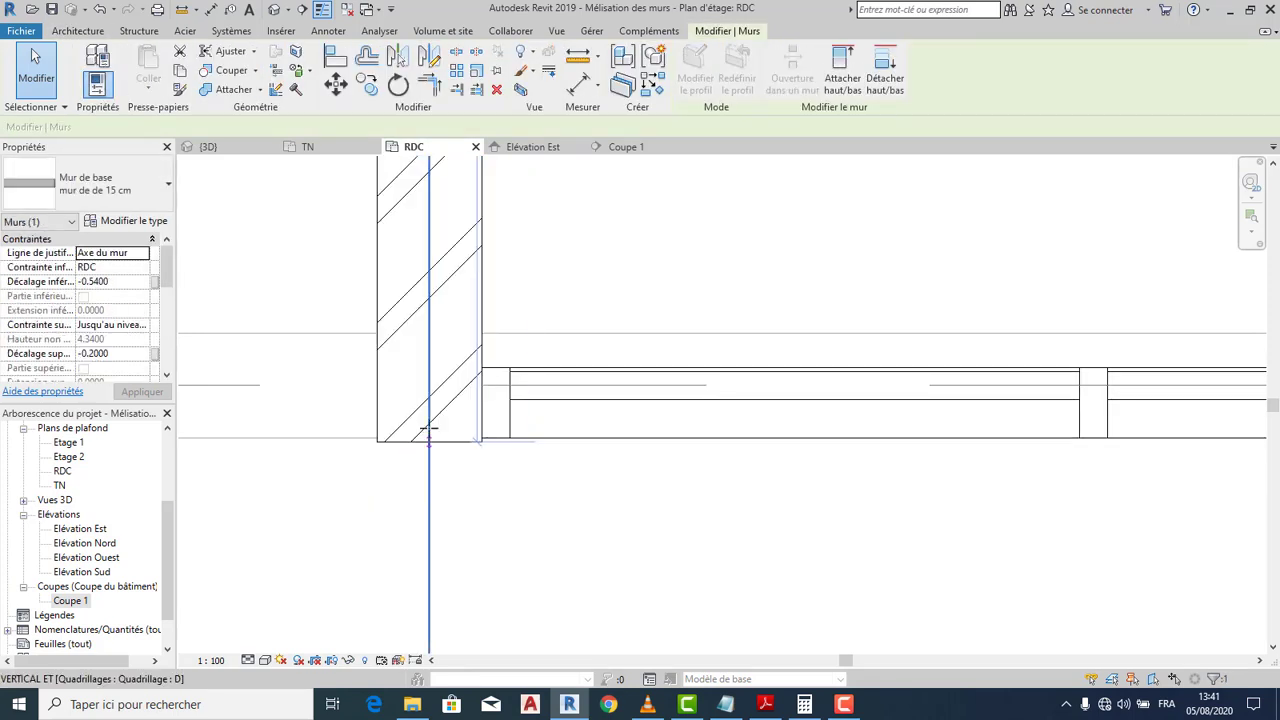
left_click(428, 427)
left_click(318, 432)
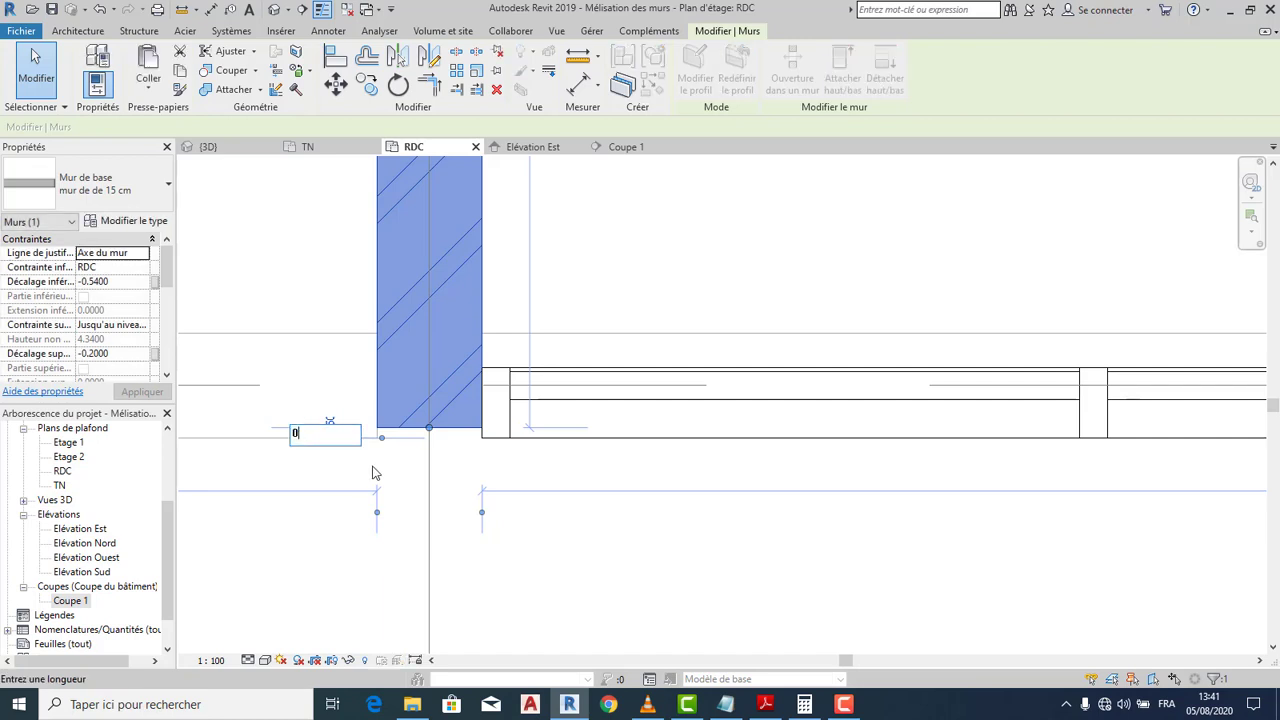
key("Return")
left_click(678, 610)
Check in plan how the opposite end of the curtain wall meets the corner wall
scroll(677, 597, "down", 5)
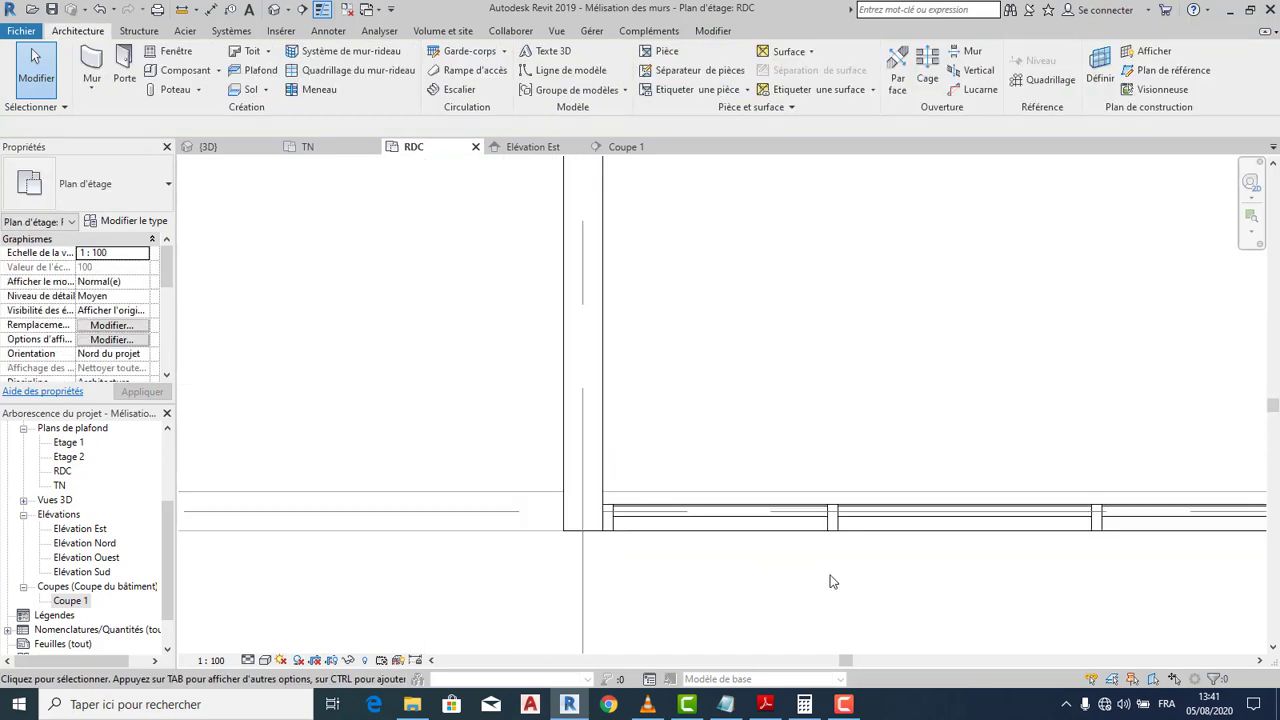
middle_click_drag(890, 582, 463, 540)
scroll(463, 540, "down", 2)
scroll(1111, 577, "down", 2)
middle_click_drag(1021, 566, 706, 528)
scroll(930, 485, "up", 3)
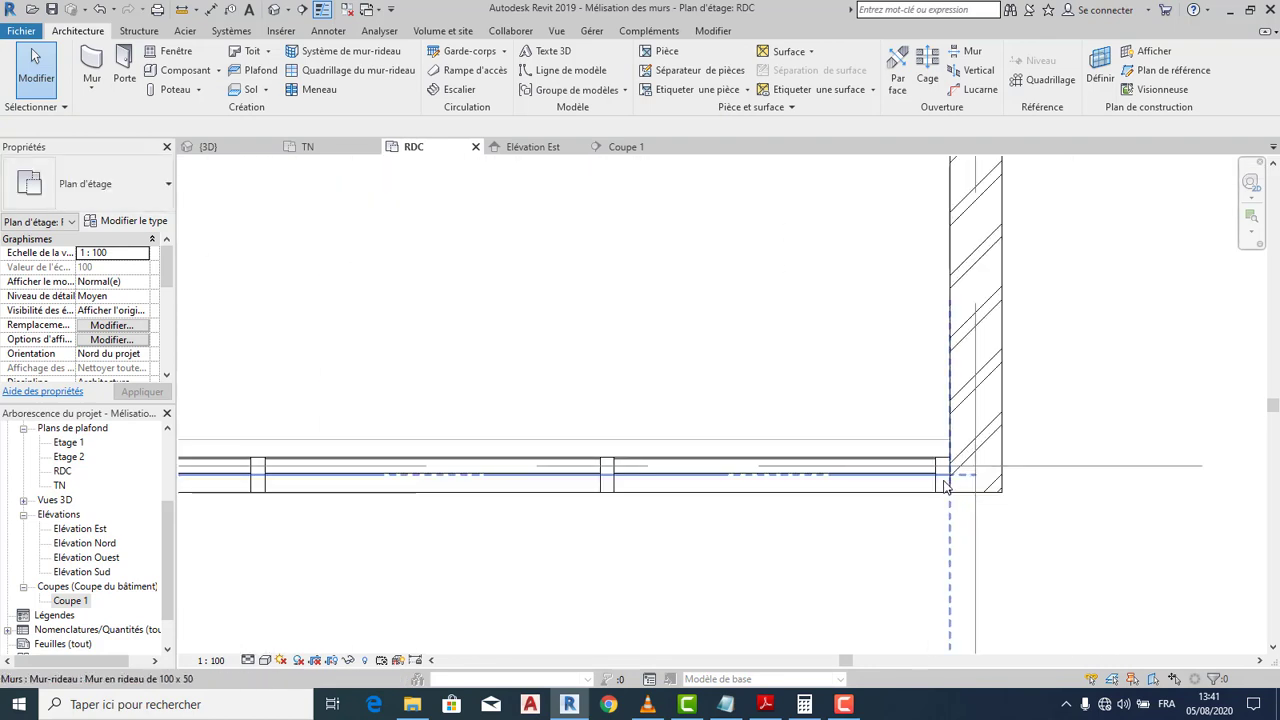
scroll(931, 491, "down", 2)
Return to the 3D view and examine the curtain wall's position, mullions and grid lines up close
left_click(243, 150)
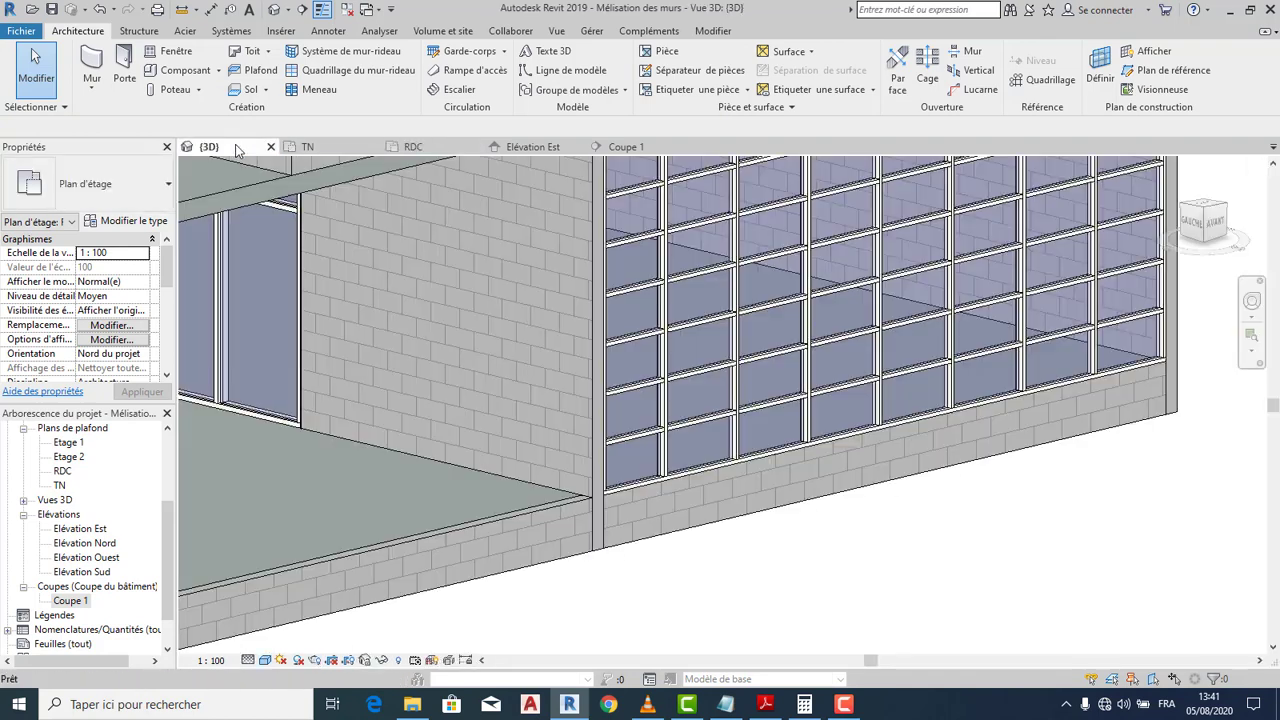
scroll(866, 545, "down", 3)
middle_click_drag(900, 526, 909, 549)
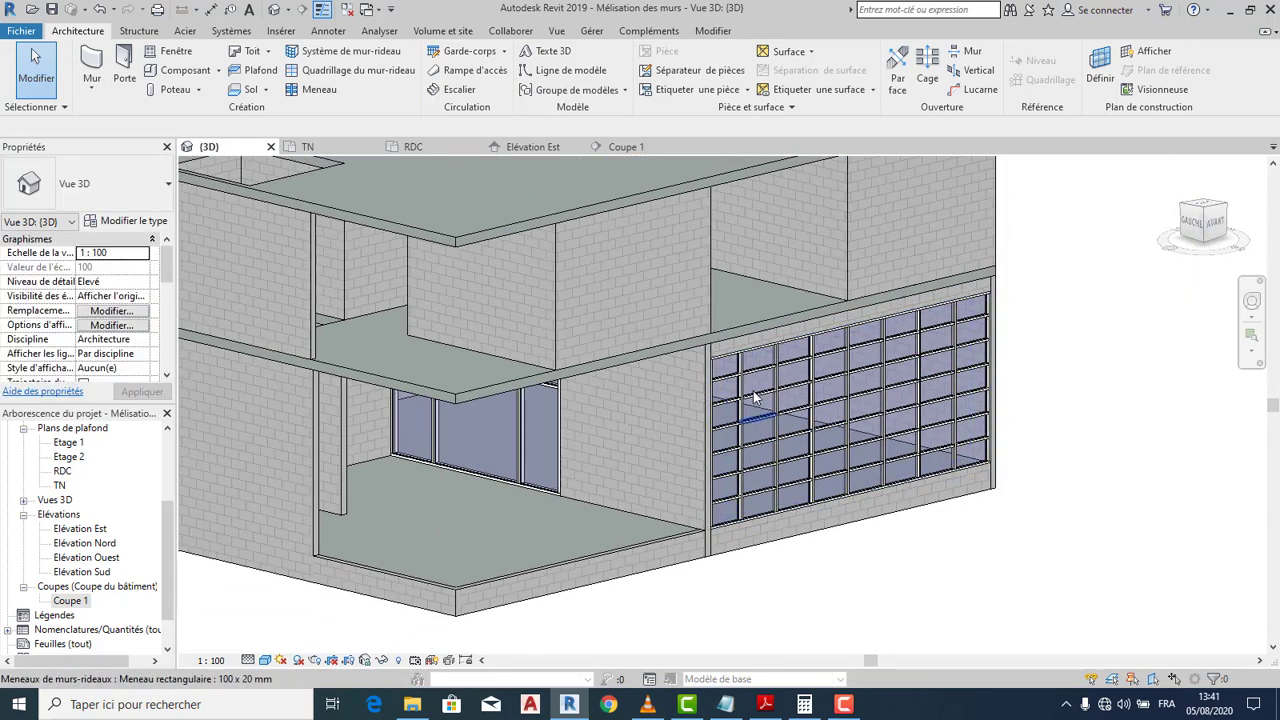
scroll(755, 397, "up", 4)
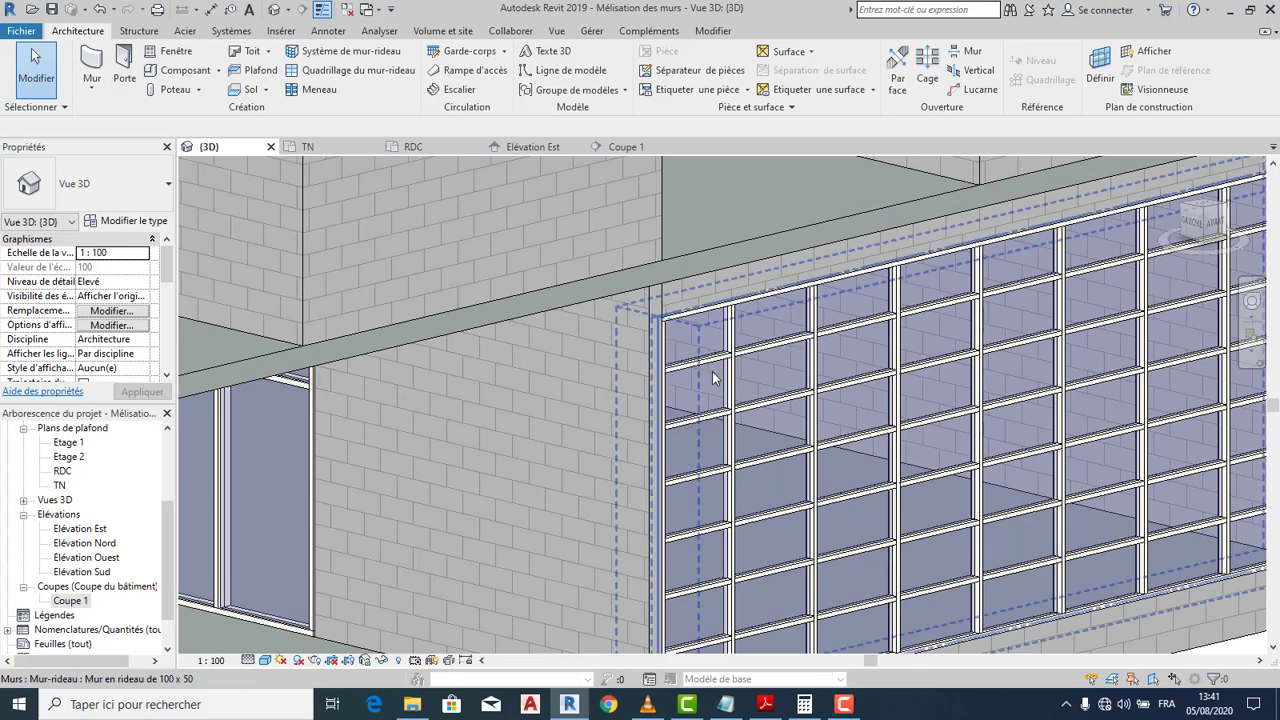
scroll(712, 372, "up", 2)
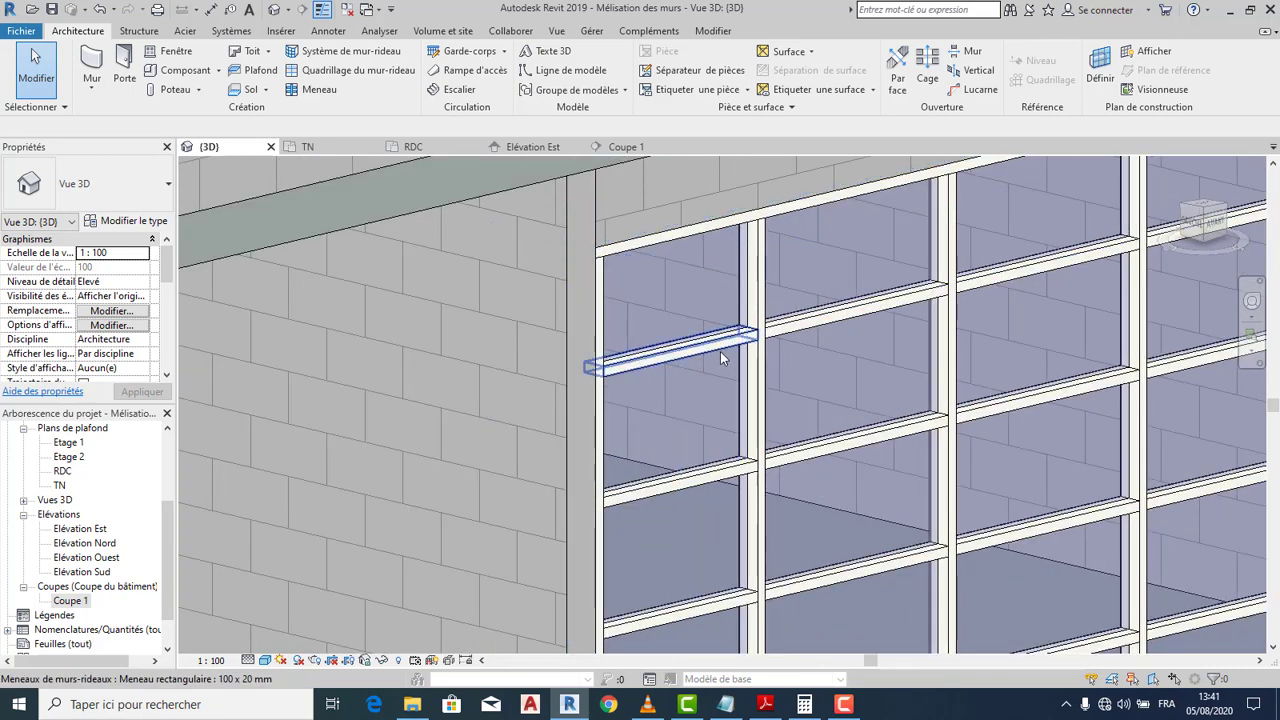
scroll(720, 351, "up", 3)
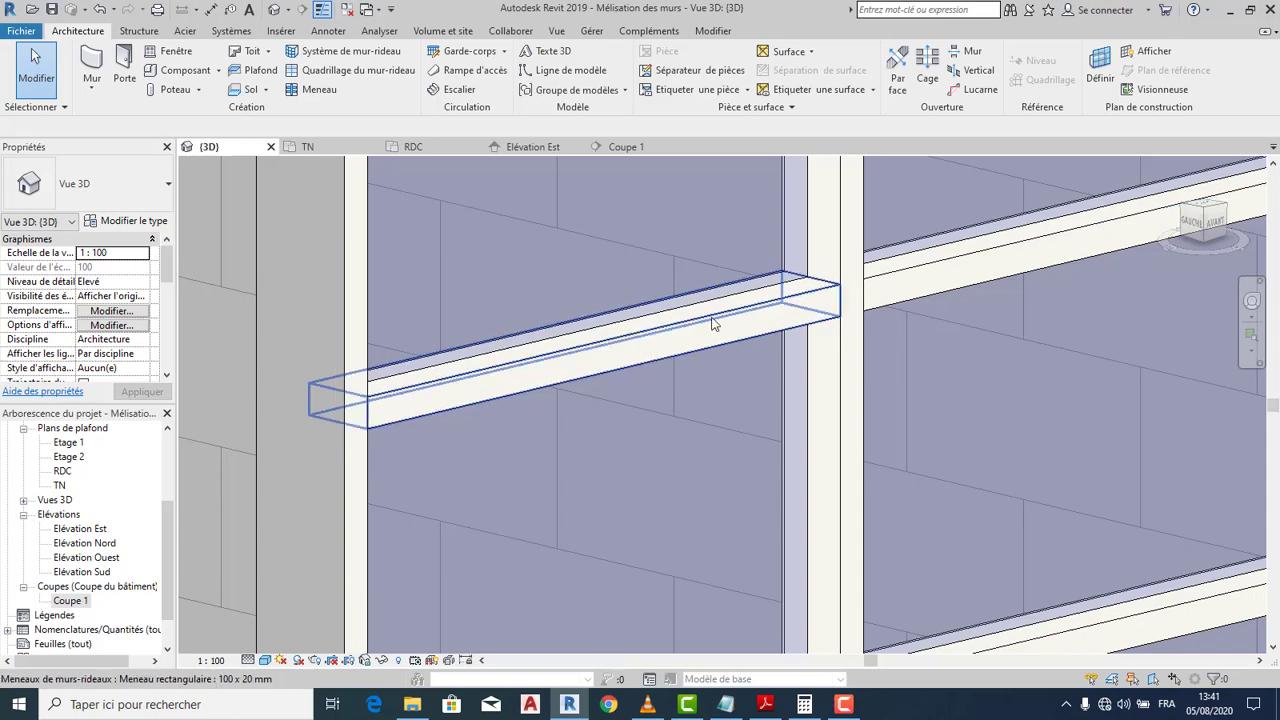
scroll(705, 327, "down", 5)
scroll(845, 486, "up", 3)
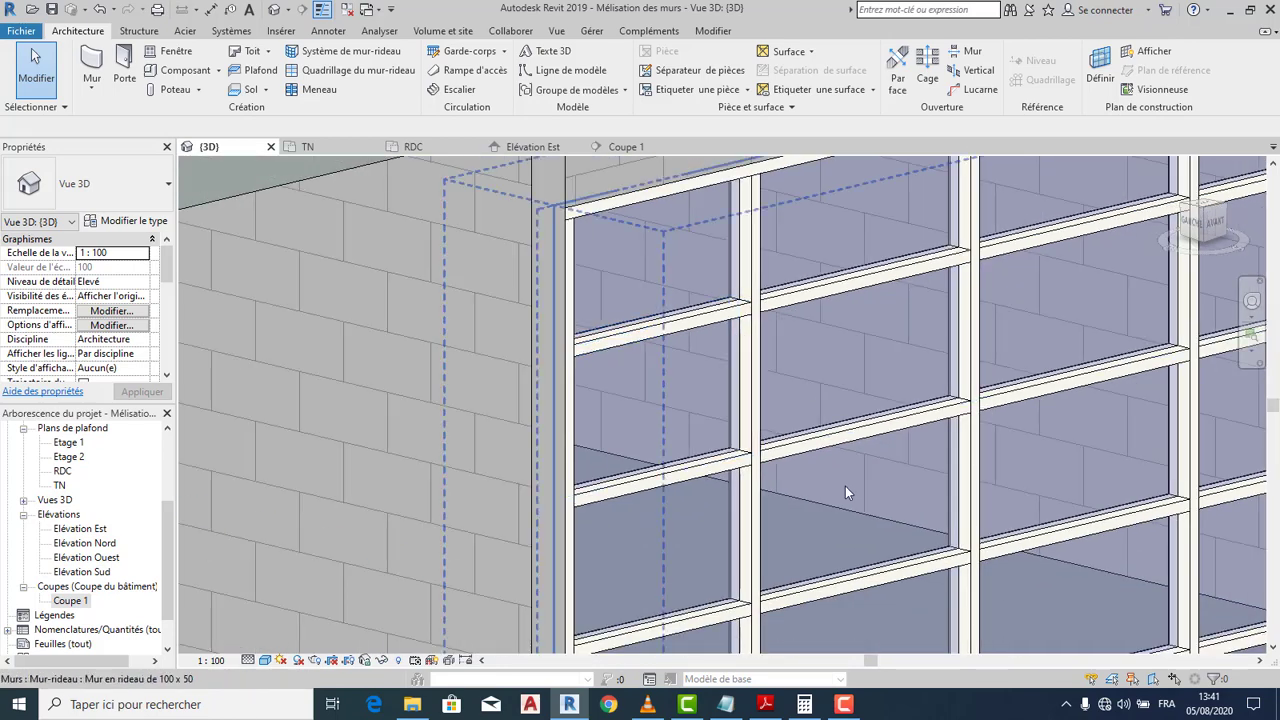
scroll(739, 440, "down", 4)
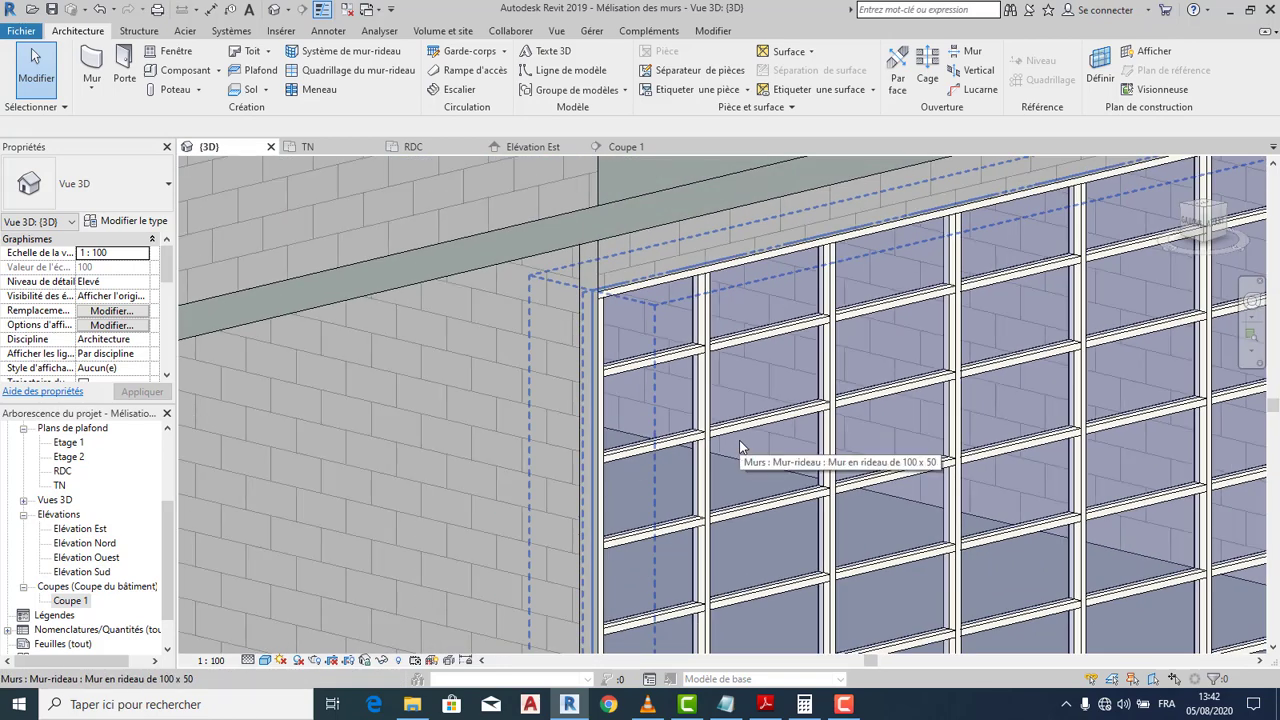
scroll(733, 438, "down", 5)
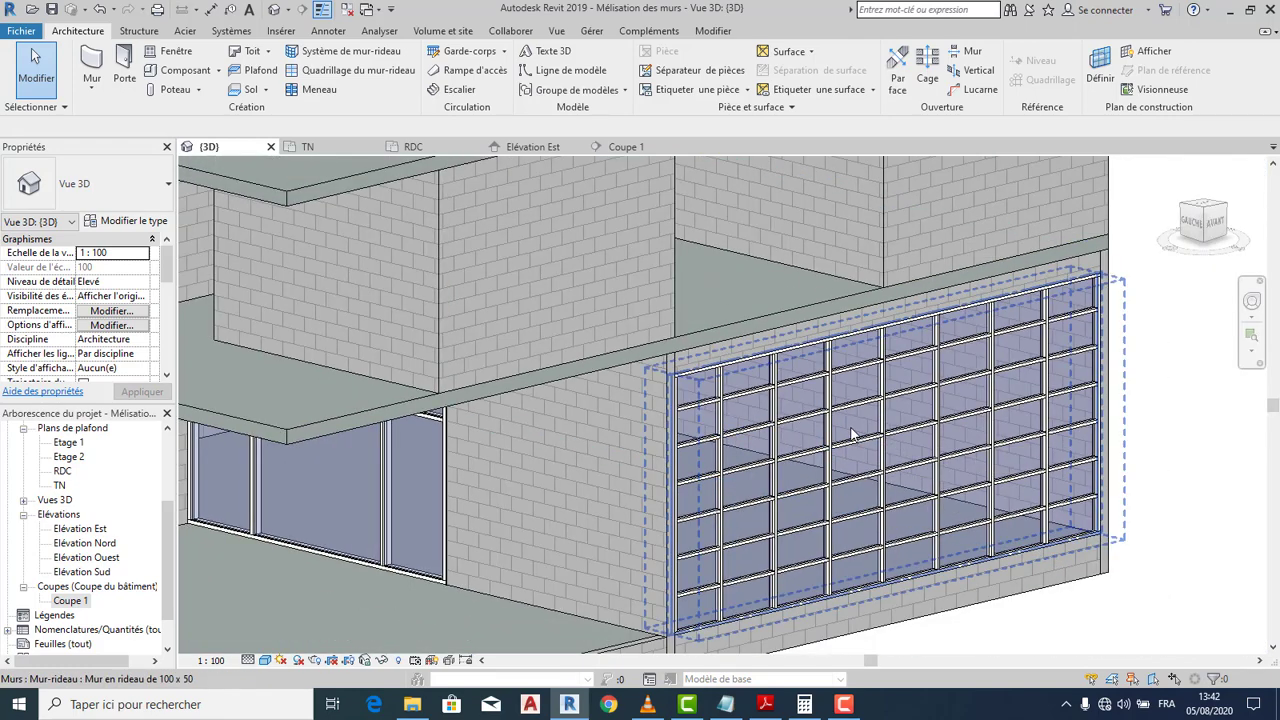
scroll(852, 434, "up", 2)
scroll(821, 432, "up", 2)
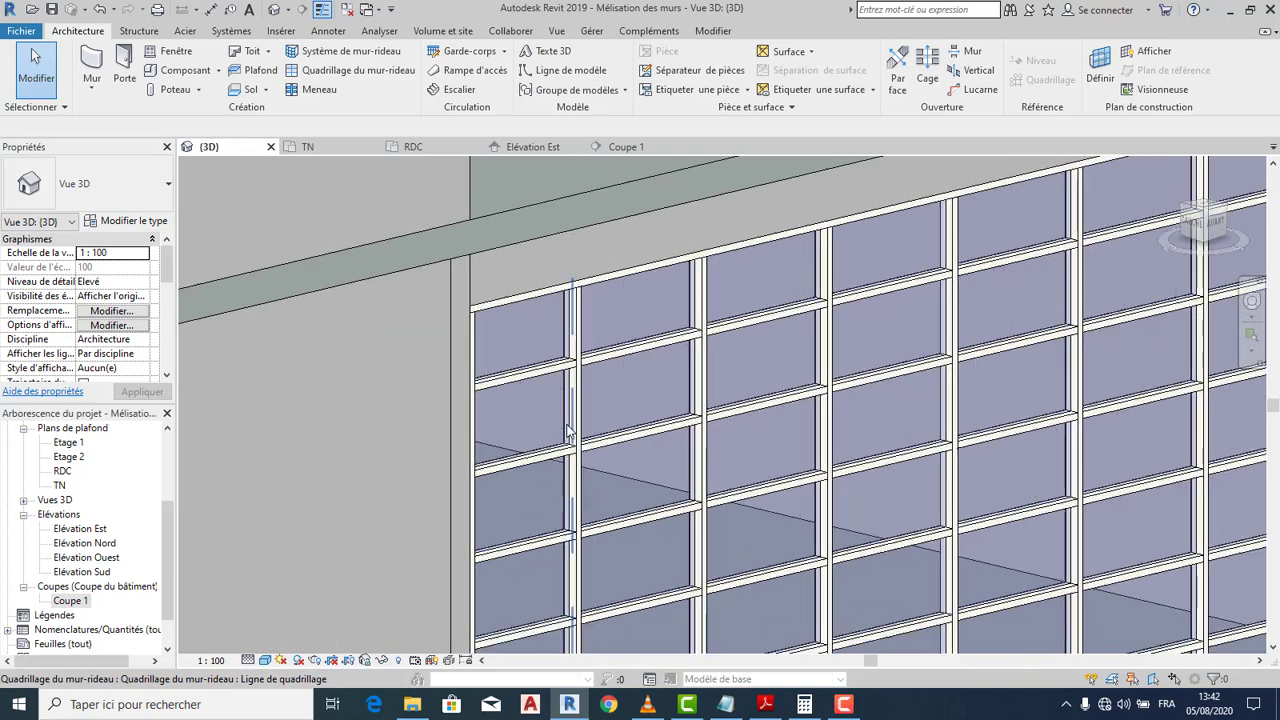
Make the second segment of the curtain wall's first horizontal mullion row above the sill continuous through the adjoining vertical mullions
scroll(569, 431, "down", 2)
middle_click_drag(800, 484, 752, 478)
scroll(502, 533, "up", 4)
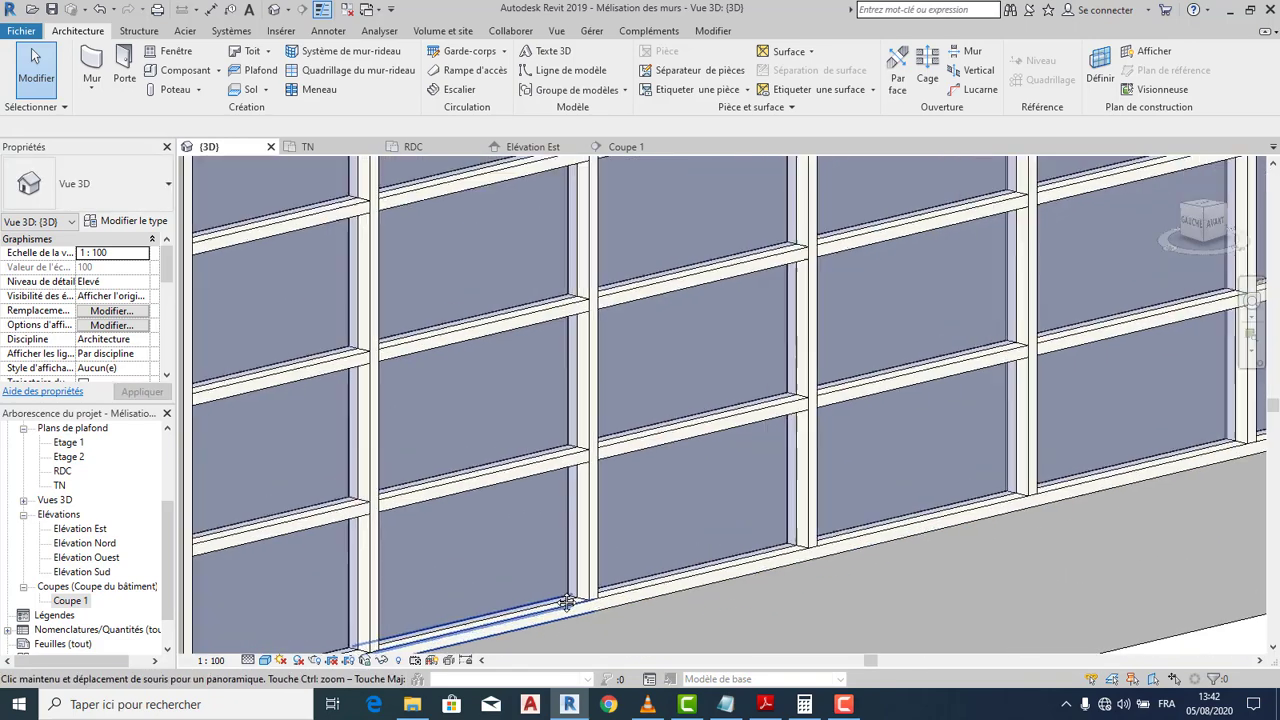
scroll(502, 533, "up", 4)
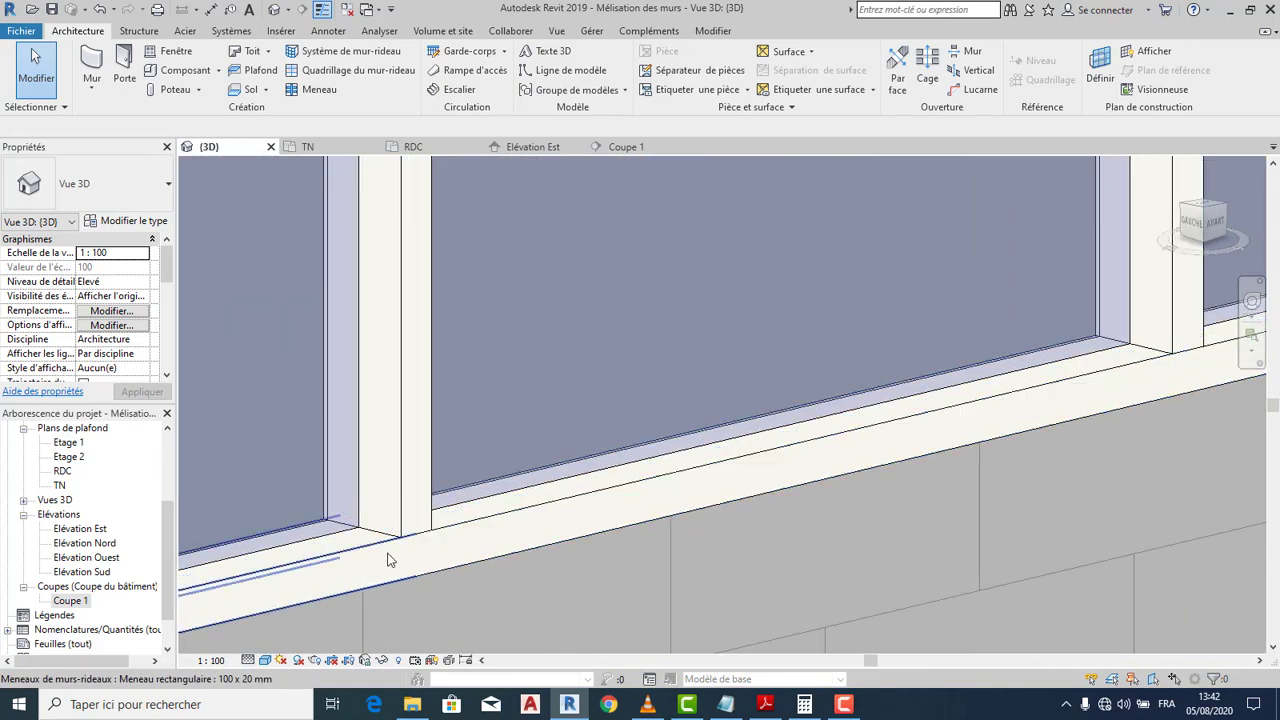
scroll(368, 557, "down", 5)
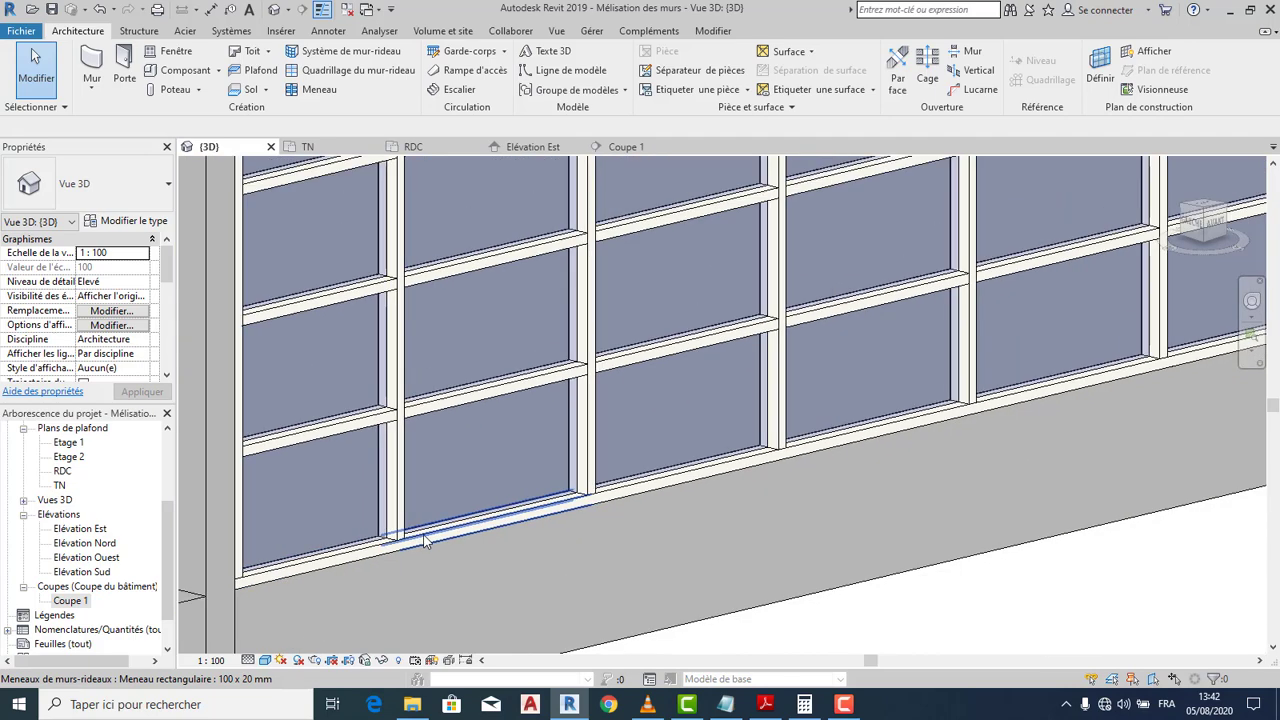
left_click(537, 400)
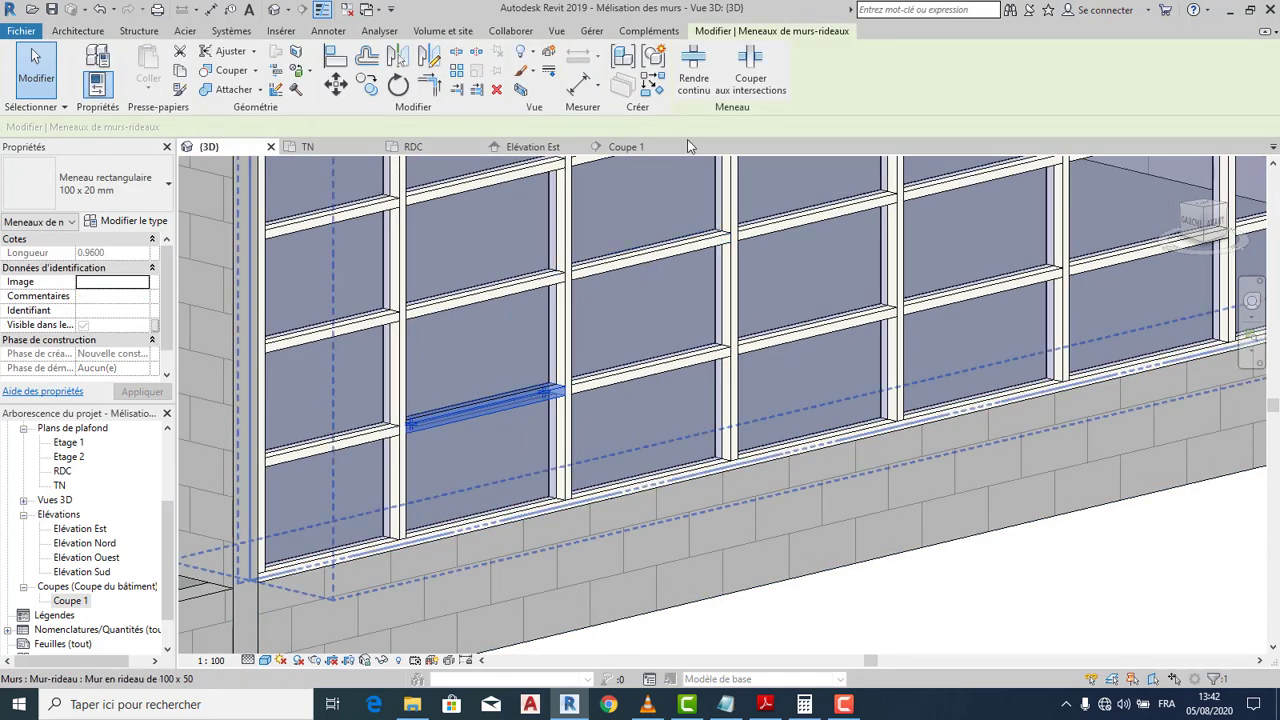
left_click(697, 78)
left_click(586, 385)
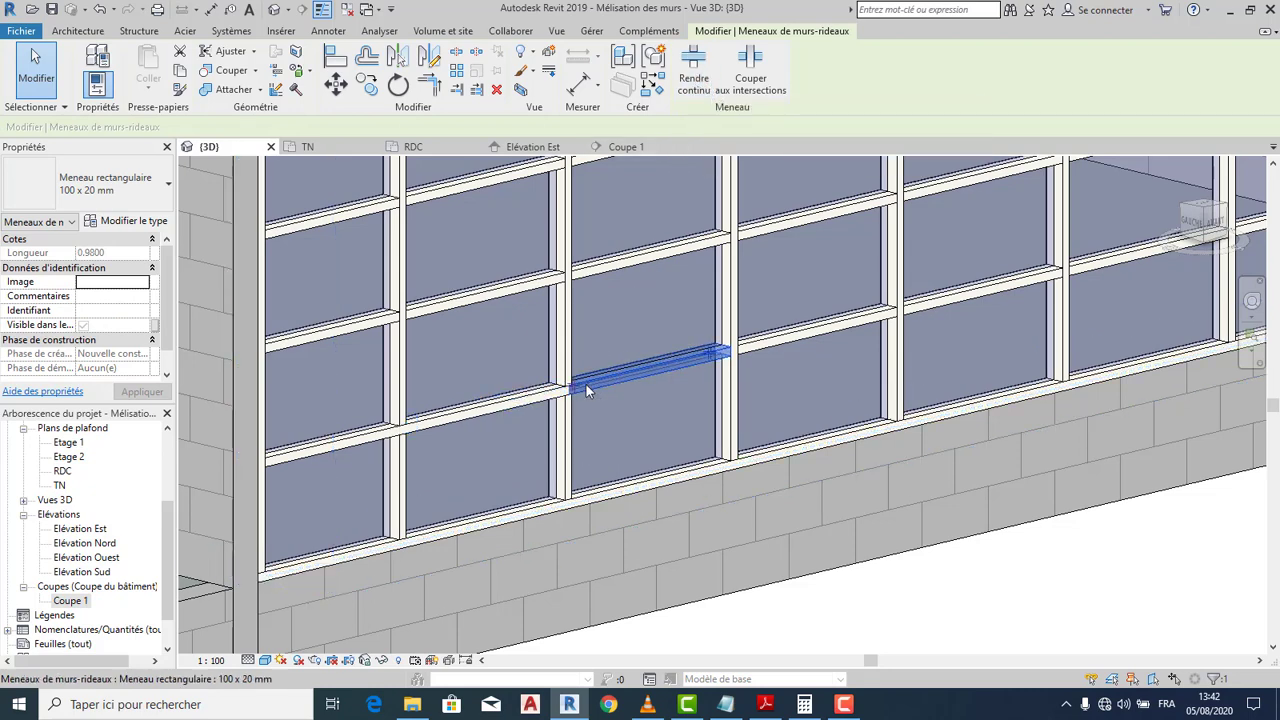
Examine the joints of the neighbouring horizontal and vertical mullion segments around the segment made continuous
scroll(586, 385, "up", 5)
scroll(599, 379, "down", 5)
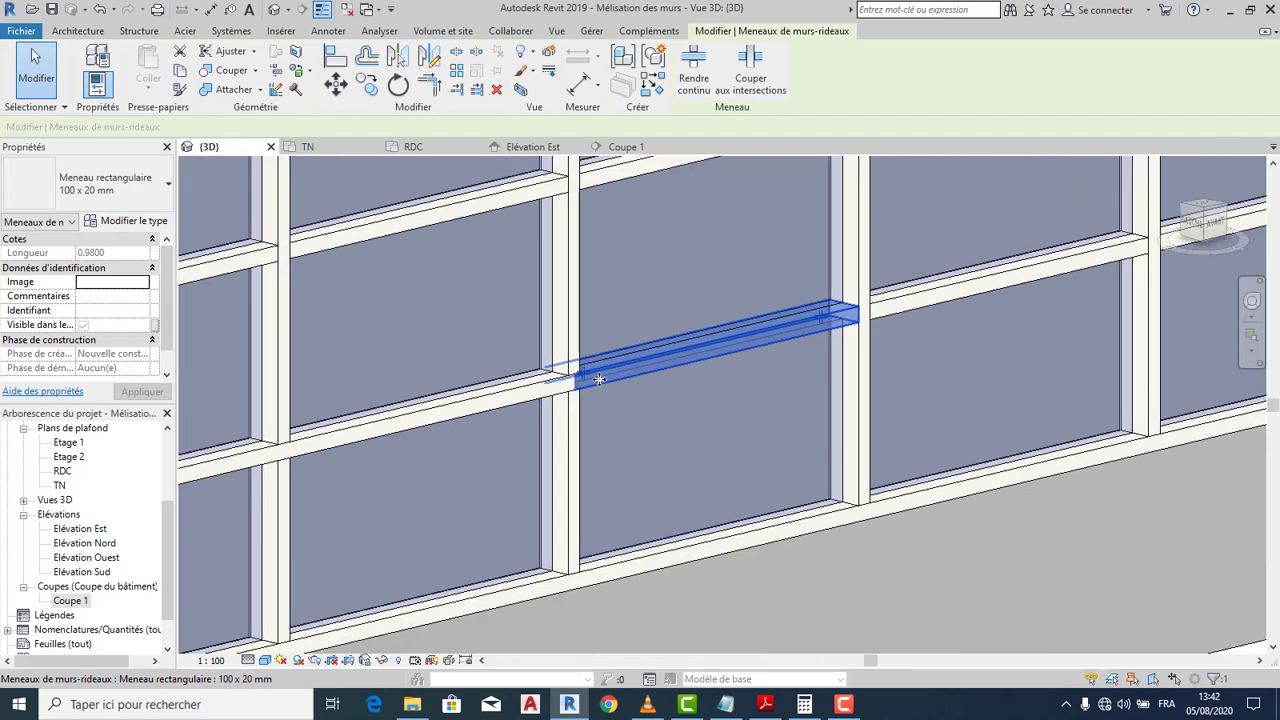
scroll(1076, 325, "down", 1)
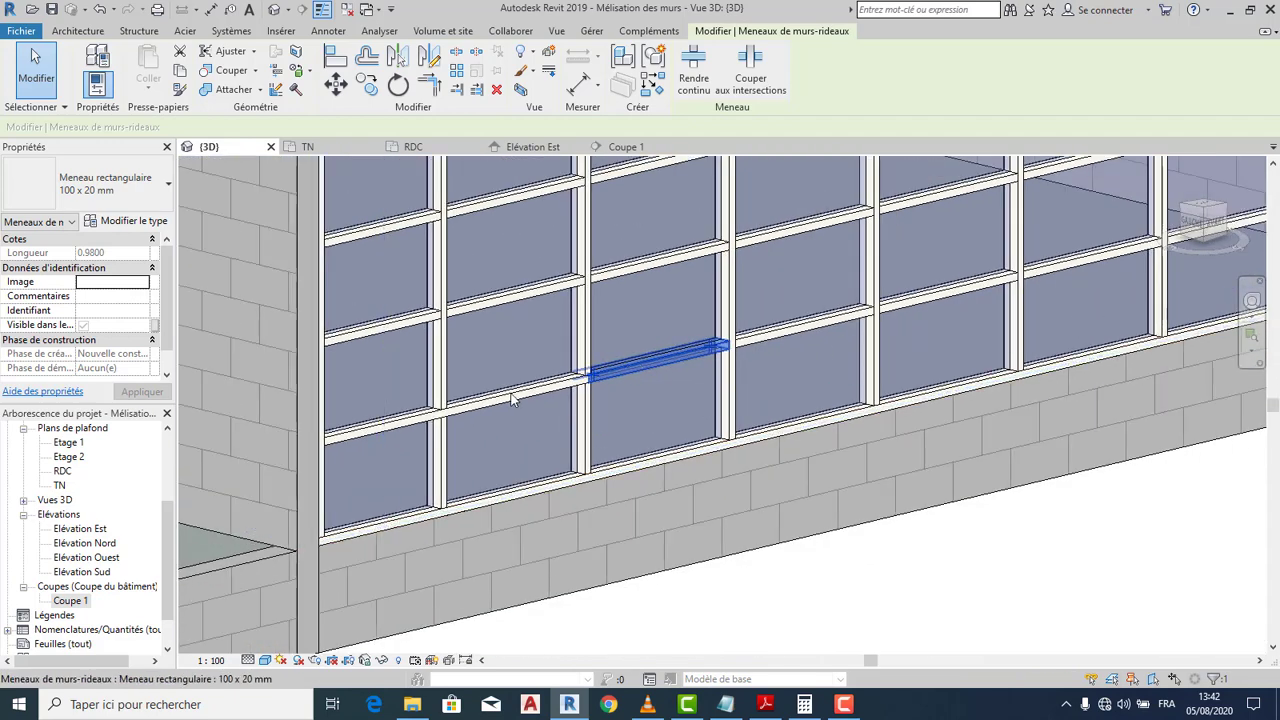
left_click(394, 426)
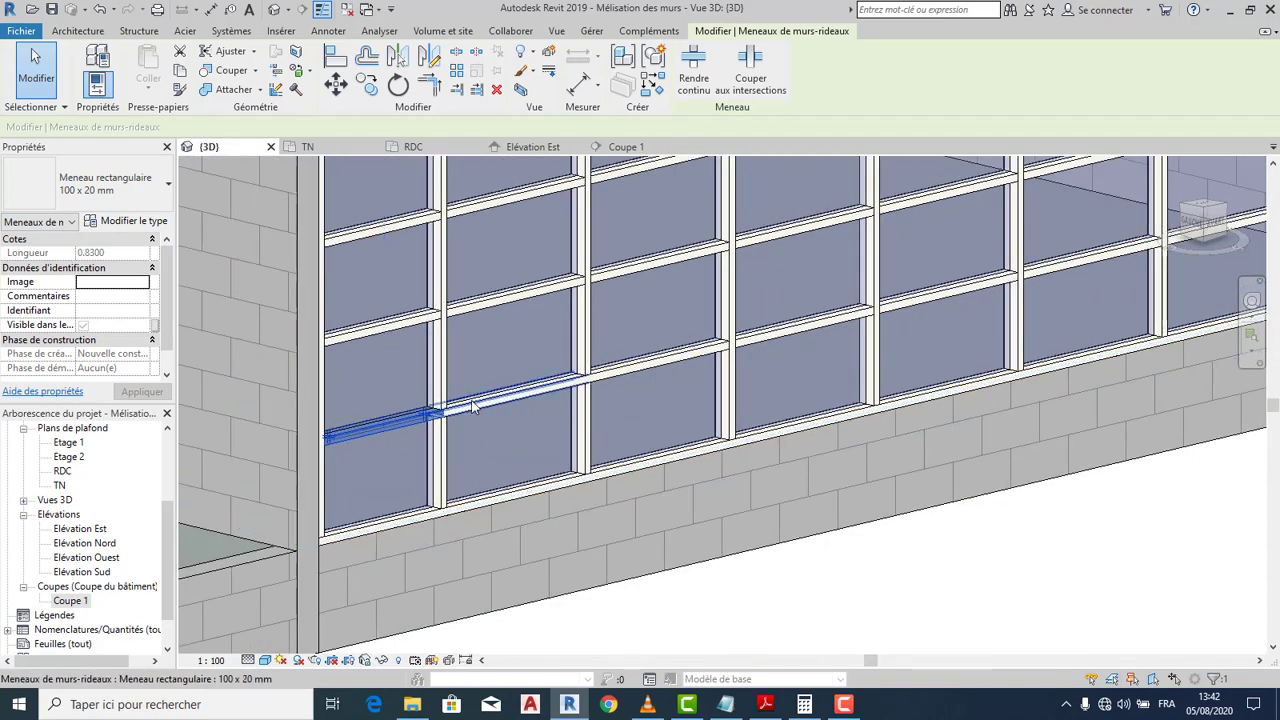
scroll(500, 392, "up", 3)
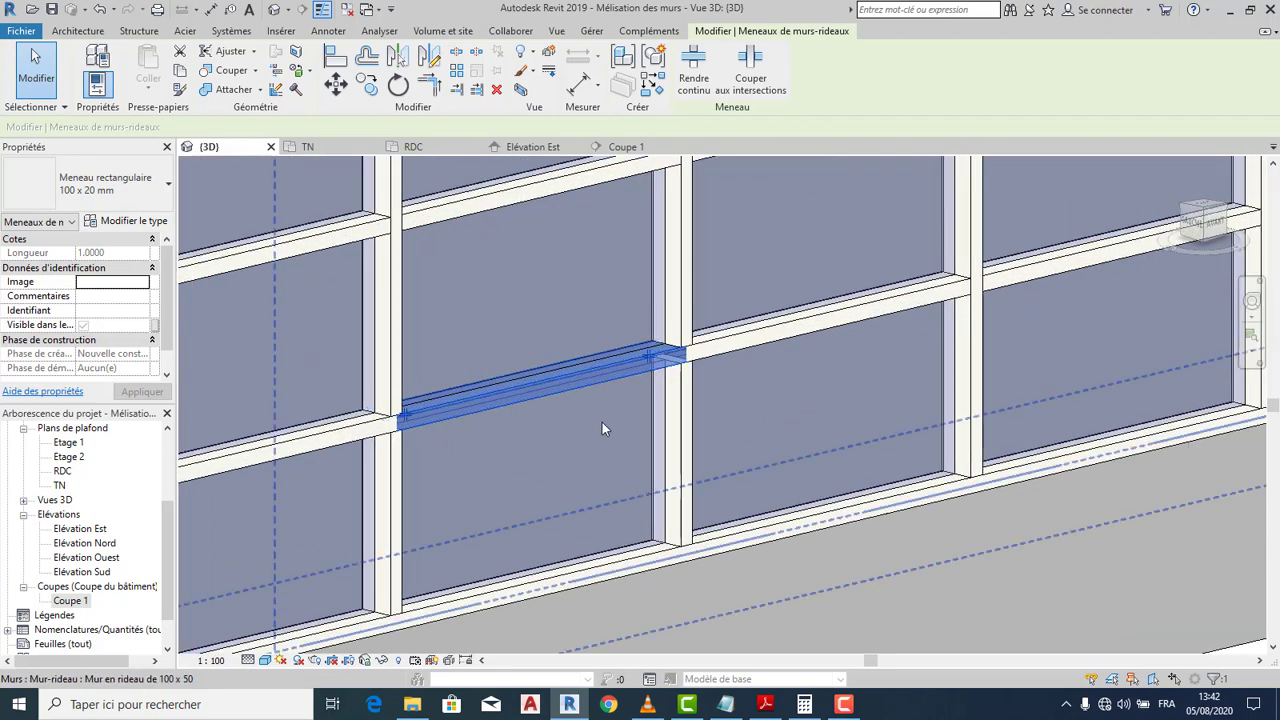
key("Escape")
scroll(696, 363, "down", 3)
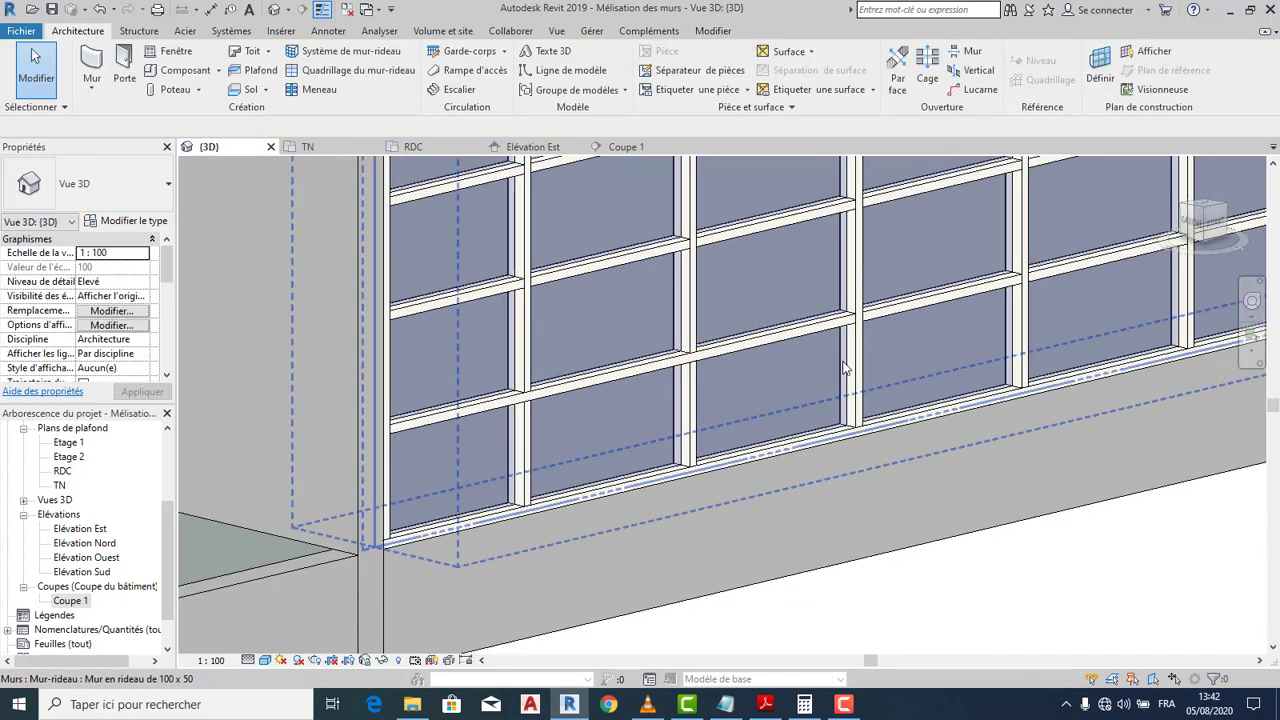
scroll(914, 354, "down", 1)
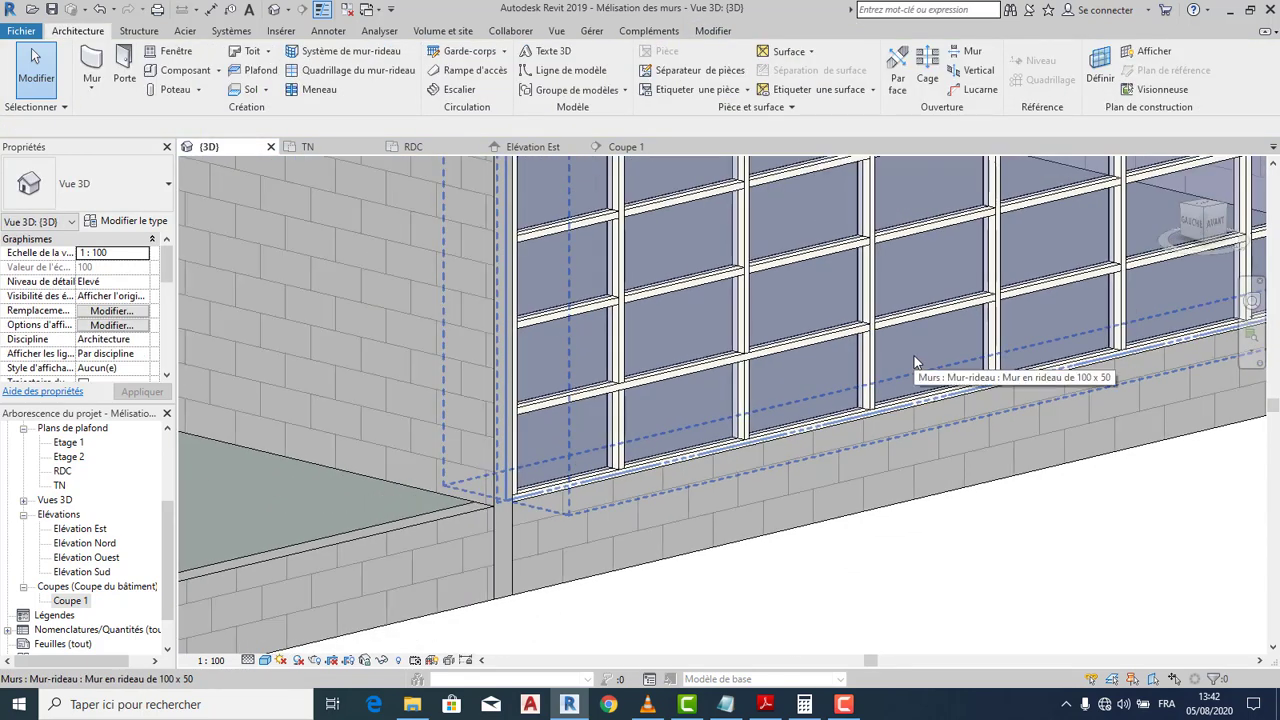
left_click(614, 345)
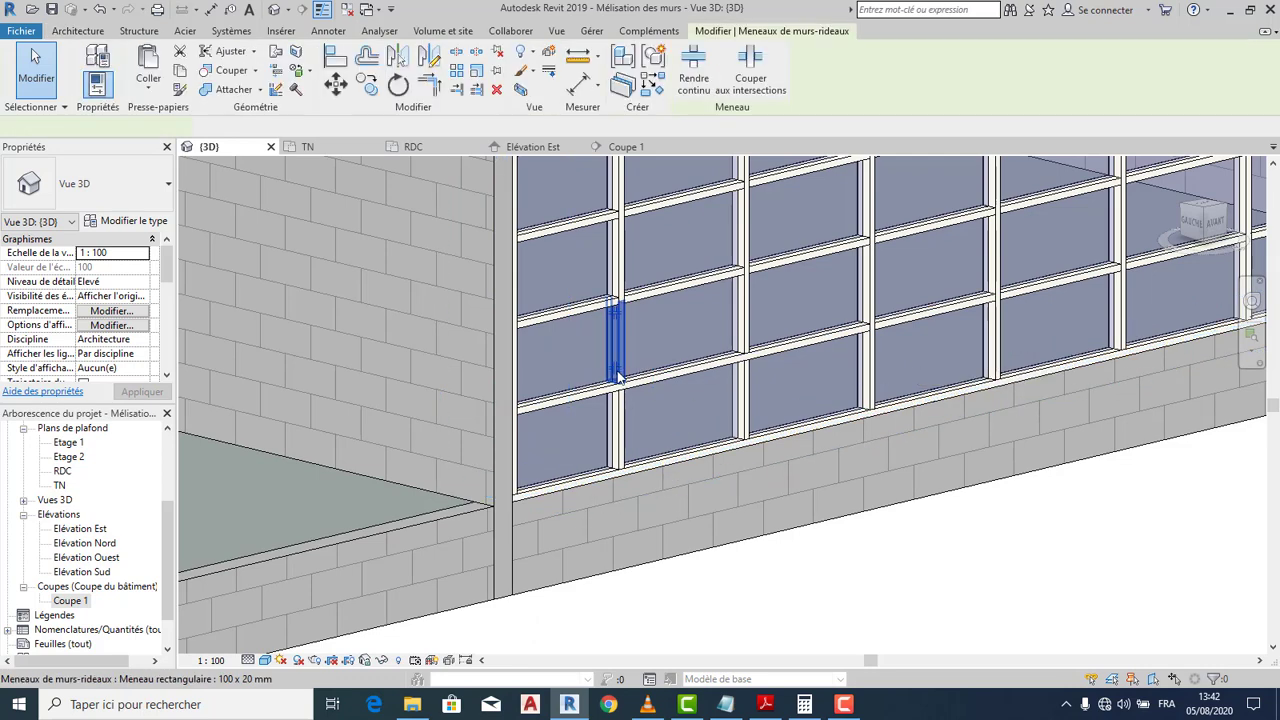
left_click(619, 410)
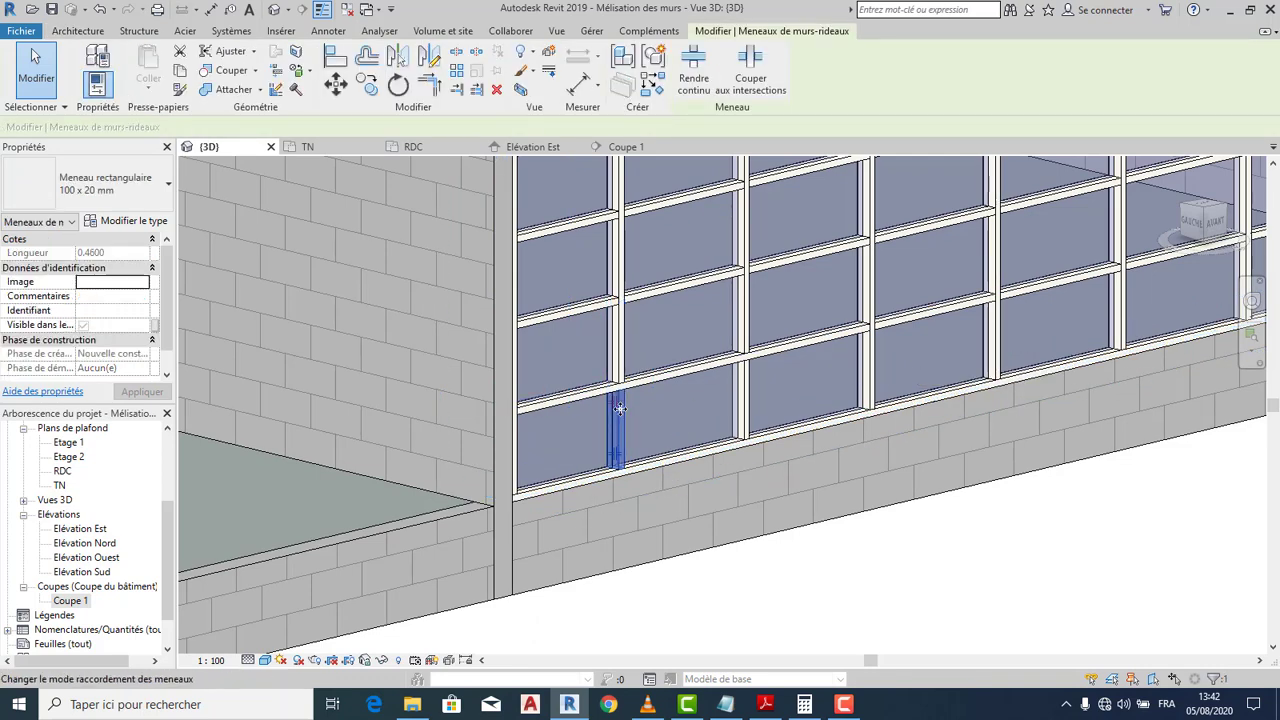
left_click(617, 366)
scroll(642, 394, "up", 2)
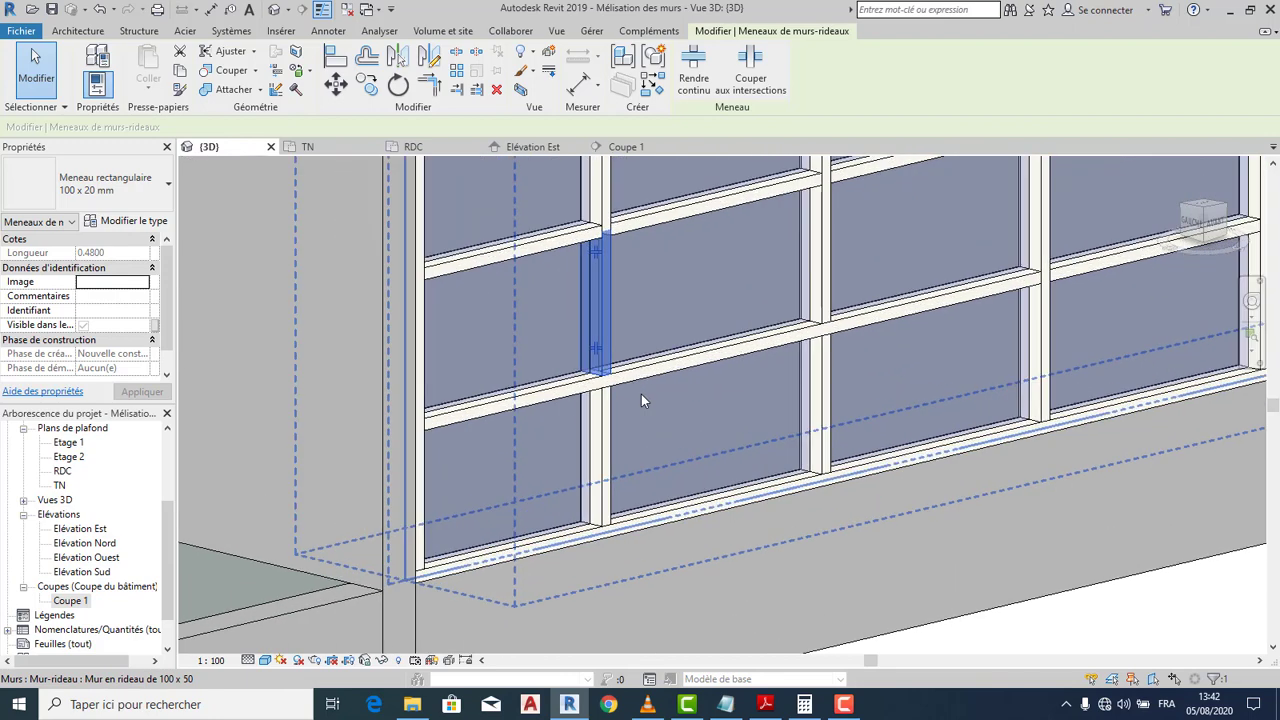
key("Escape")
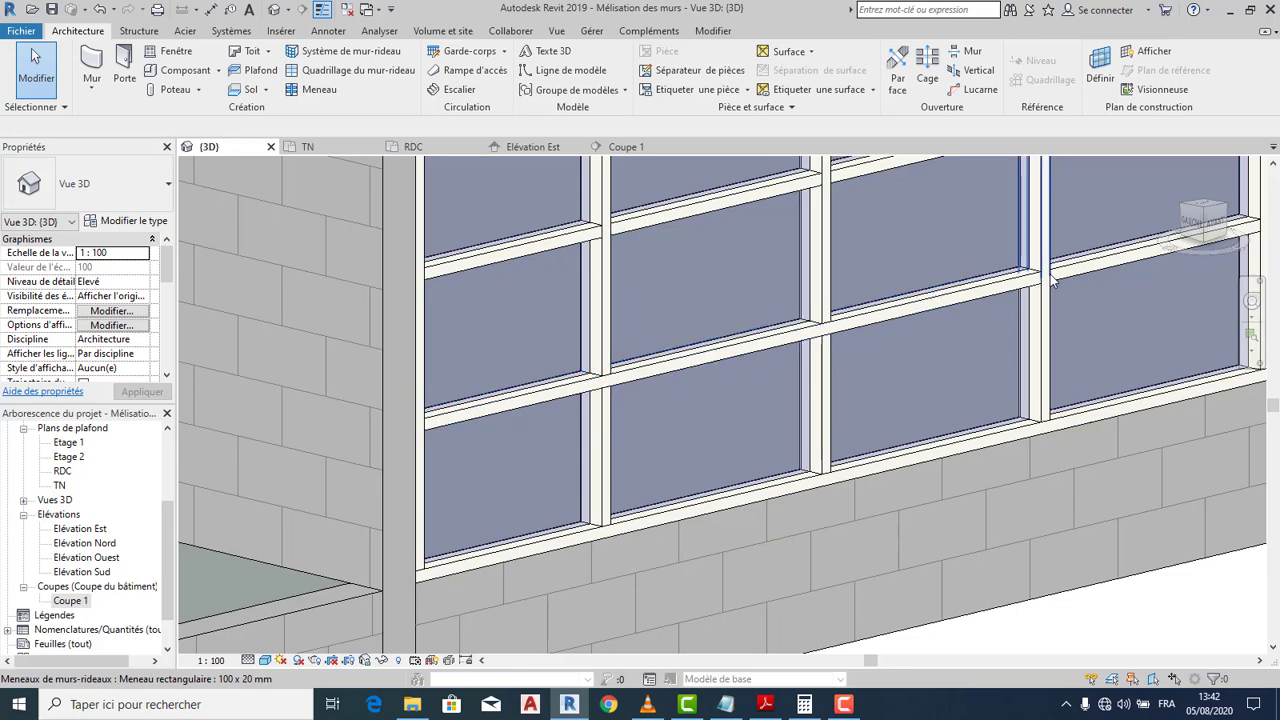
Make the next segments of the same horizontal mullion row continuous through the vertical mullions
middle_click_drag(1038, 282, 766, 355)
left_click(726, 356)
left_click(790, 347)
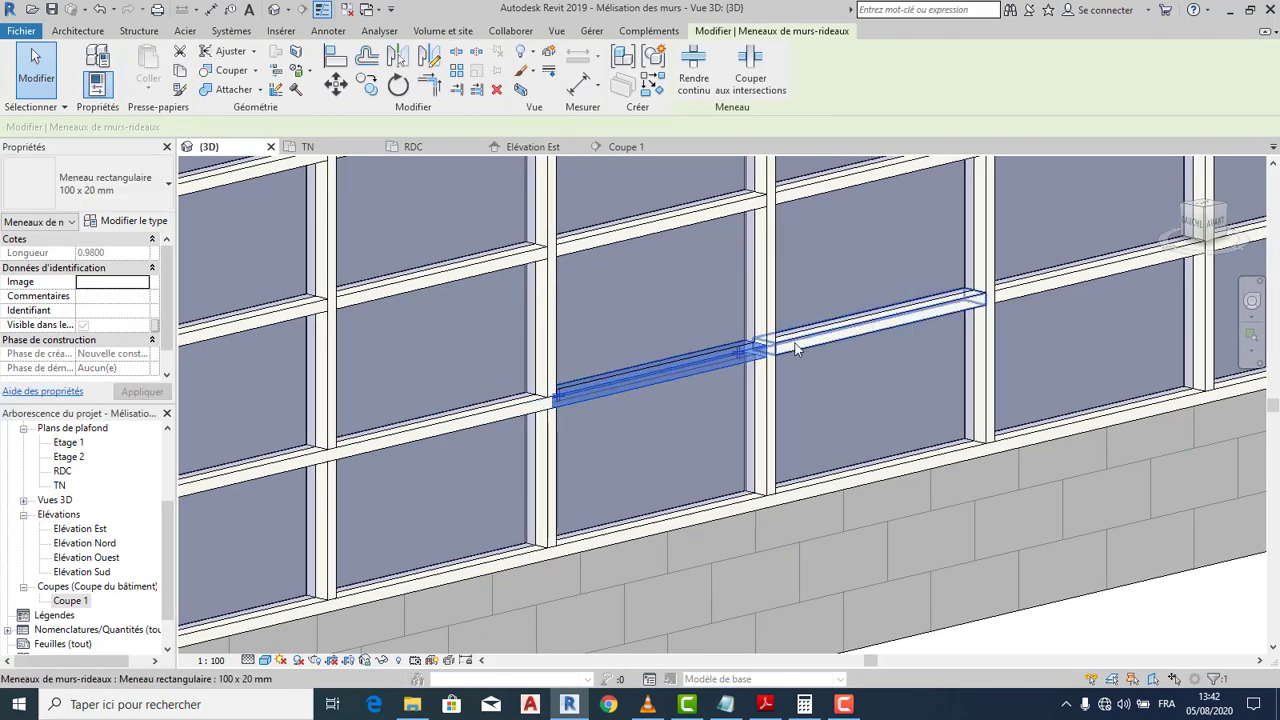
scroll(794, 341, "up", 5)
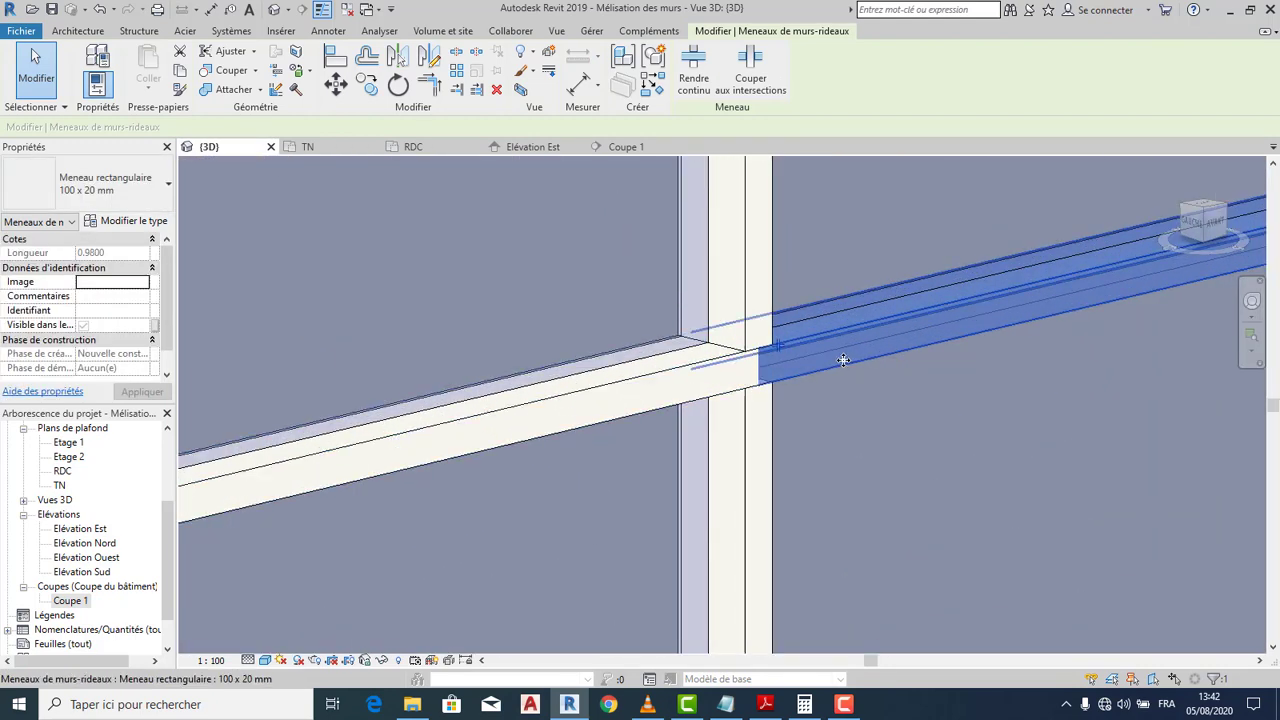
scroll(736, 328, "down", 3)
left_click(752, 372)
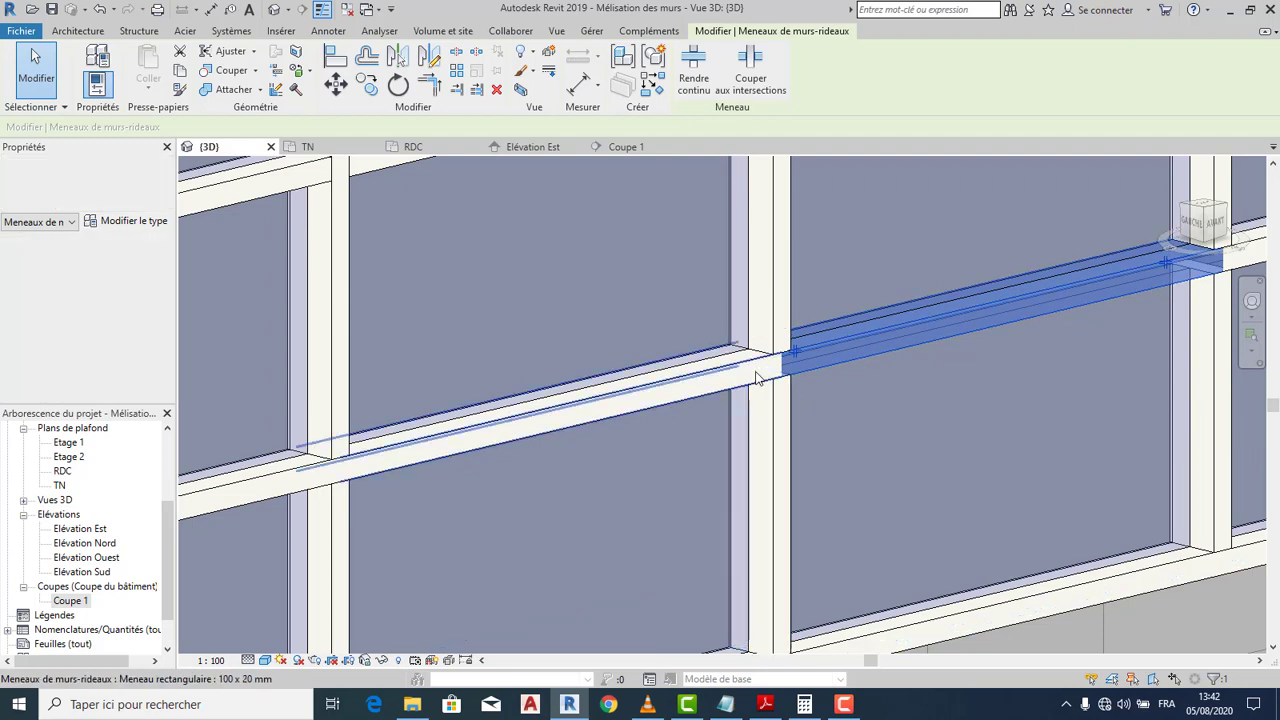
scroll(800, 385, "down", 5)
key("Escape")
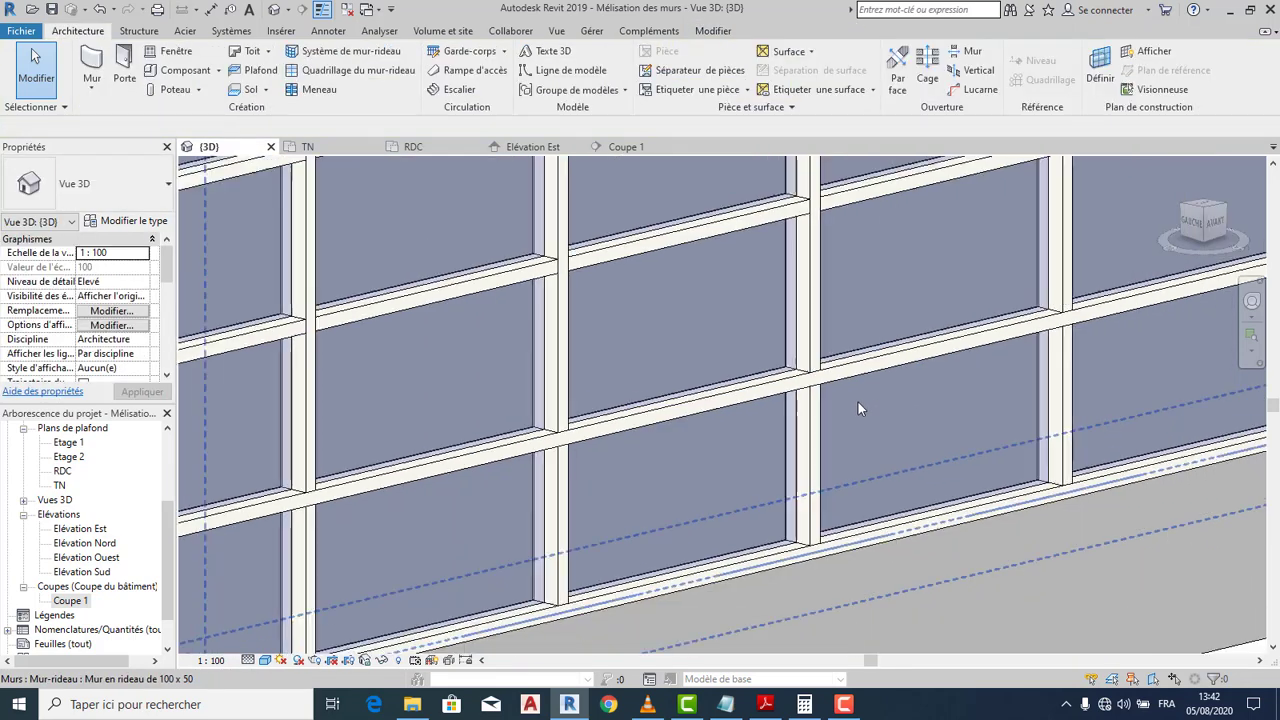
Compare the first mullion row above the sill with the joints of horizontal and vertical segments higher in the curtain wall
scroll(858, 420, "down", 4)
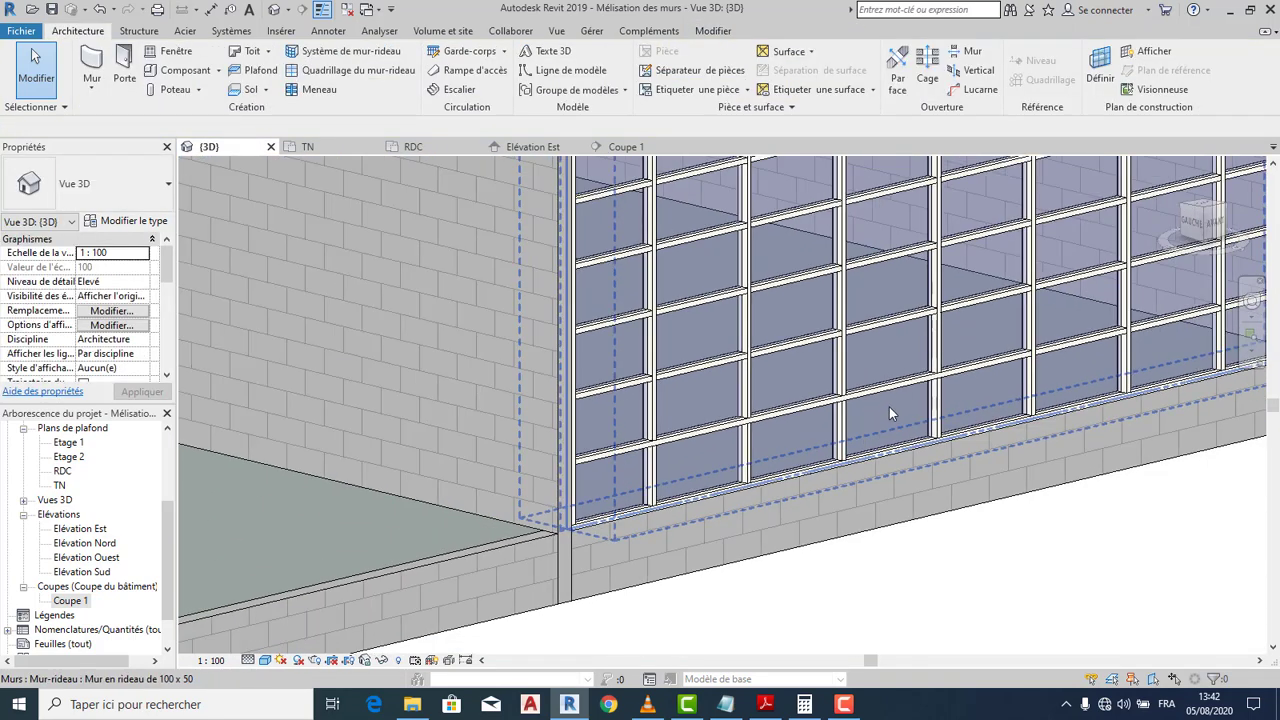
middle_click_drag(878, 418, 754, 481)
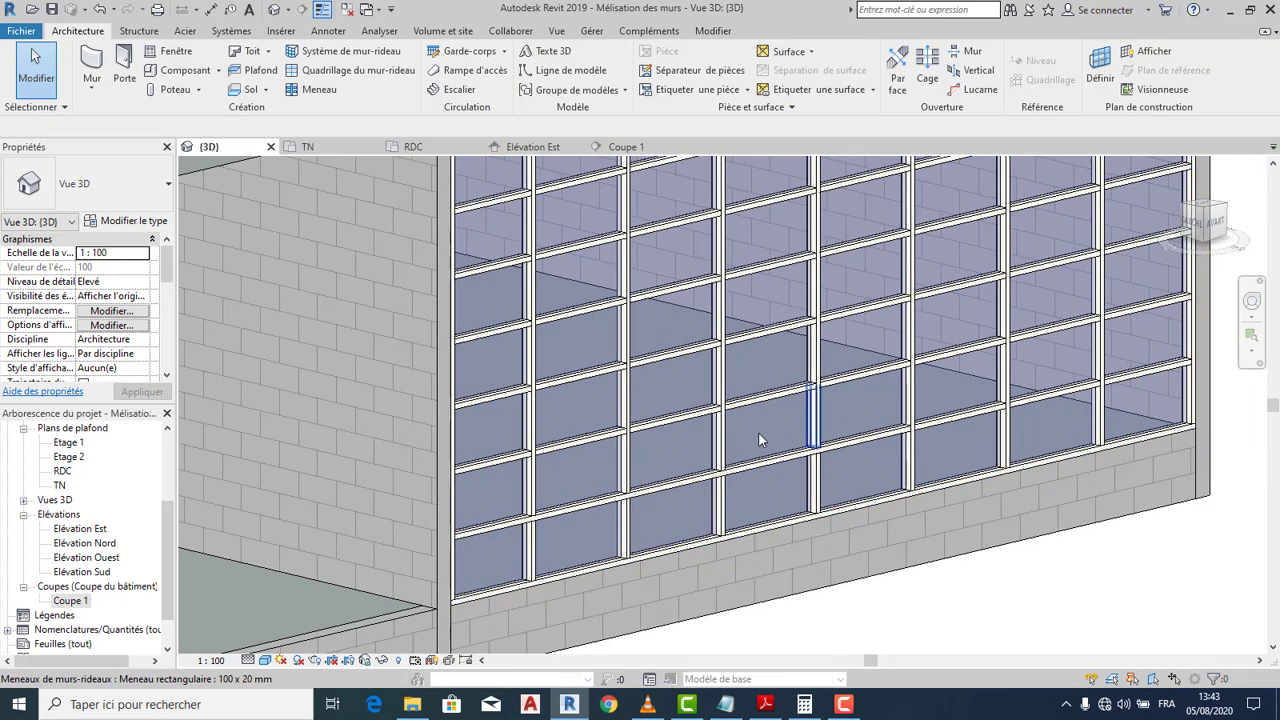
scroll(923, 437, "up", 4)
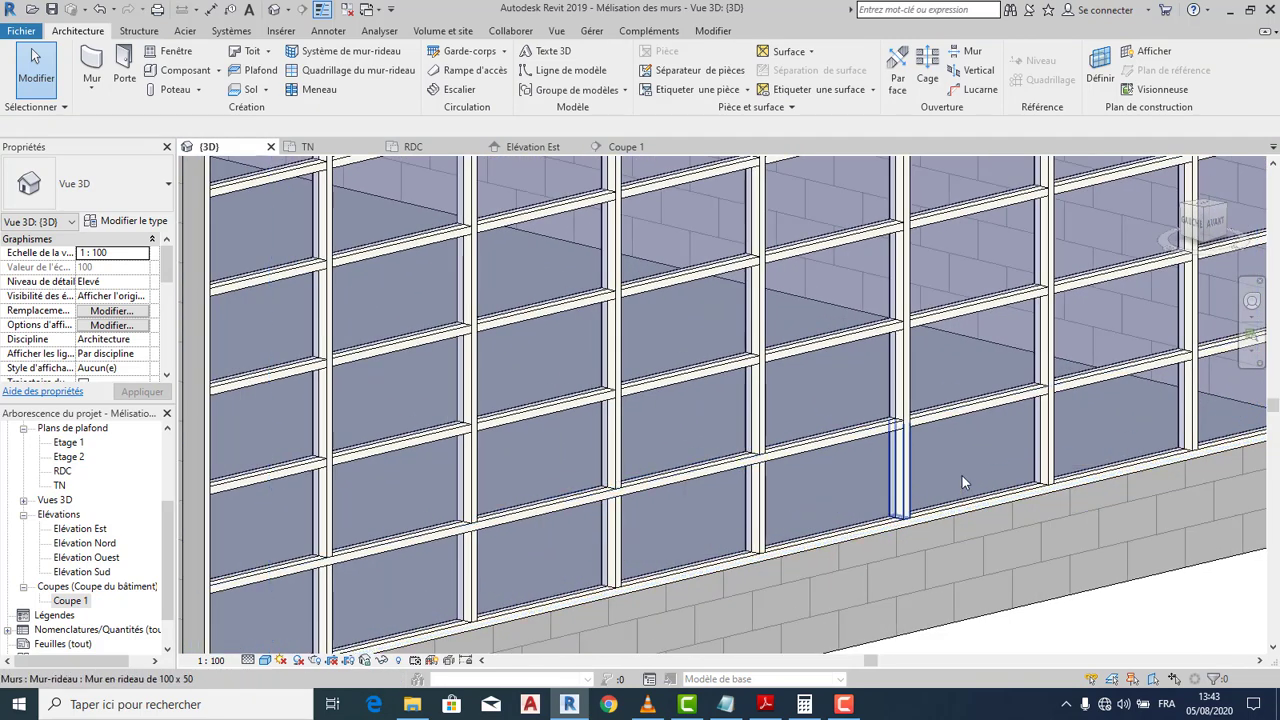
scroll(956, 473, "down", 3)
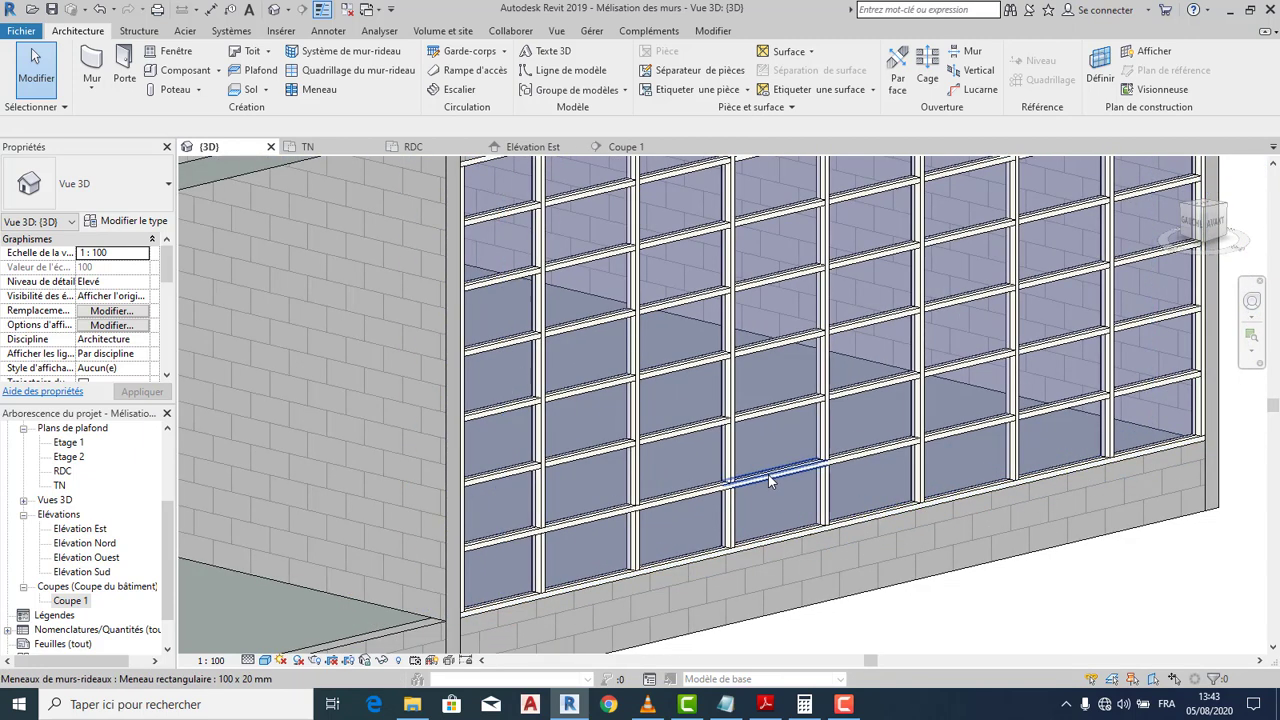
left_click(774, 340)
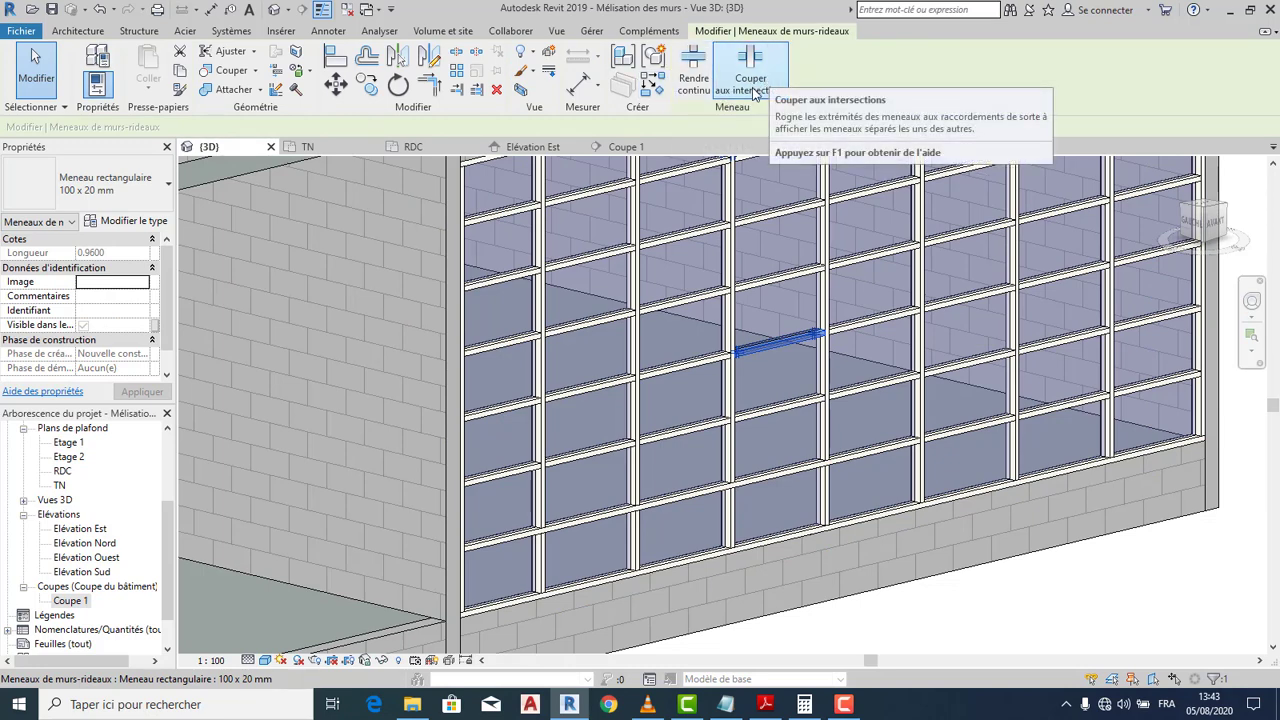
left_click(733, 333)
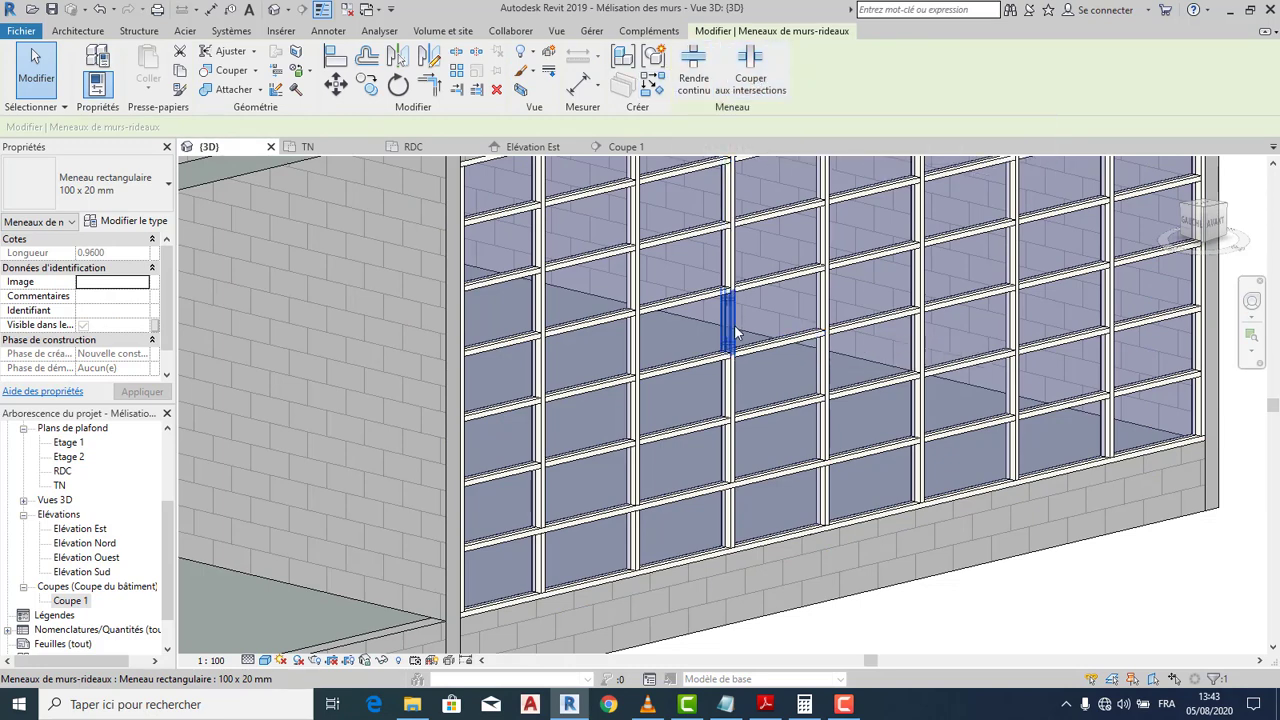
left_click(765, 347)
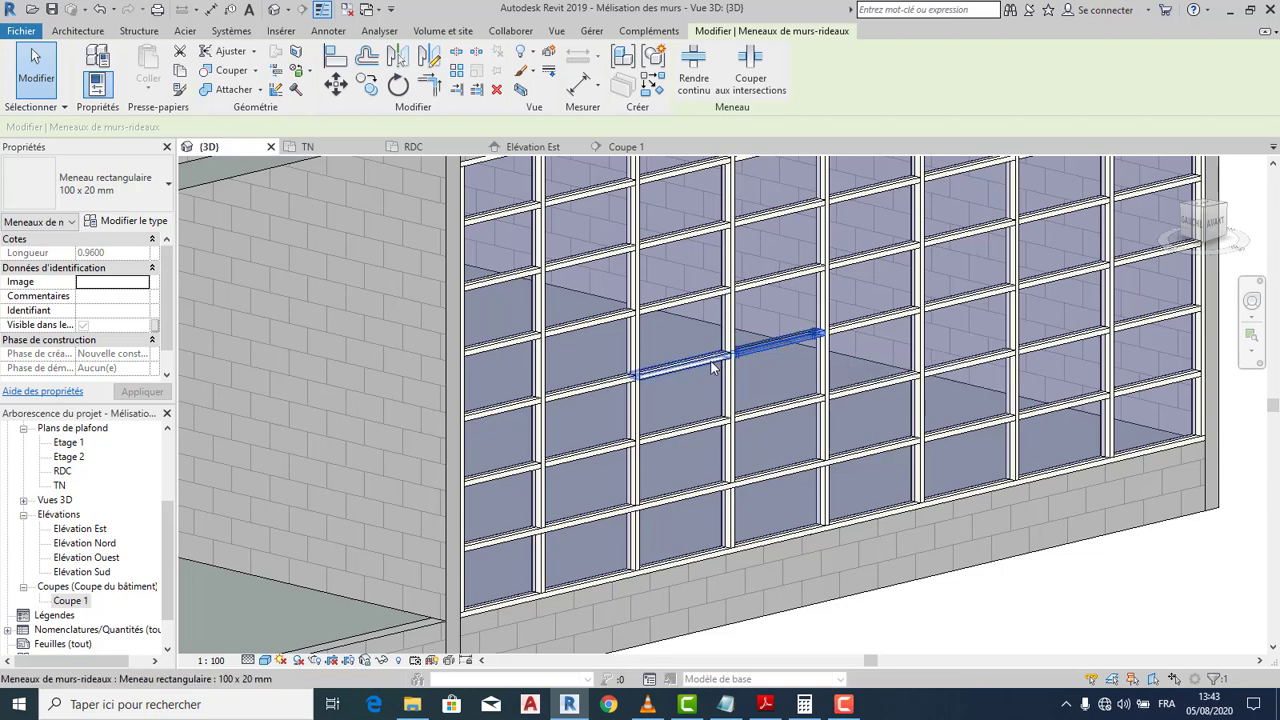
scroll(743, 348, "up", 2)
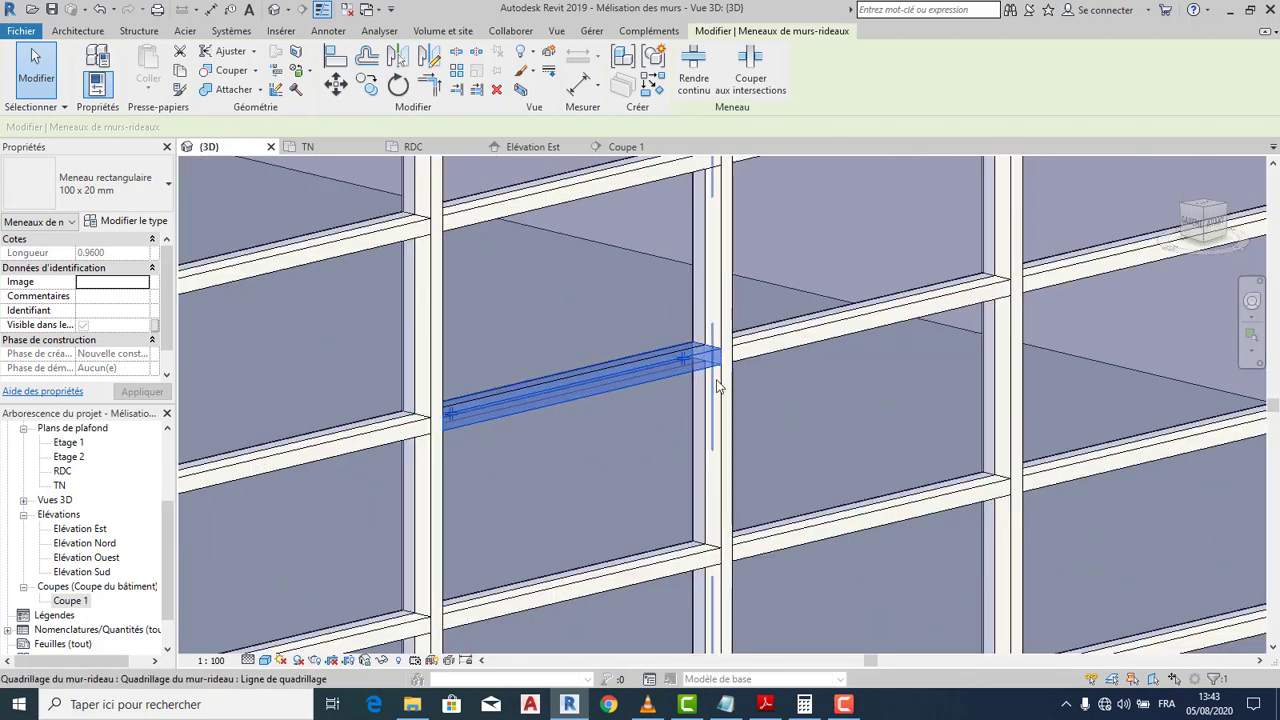
scroll(637, 358, "down", 6)
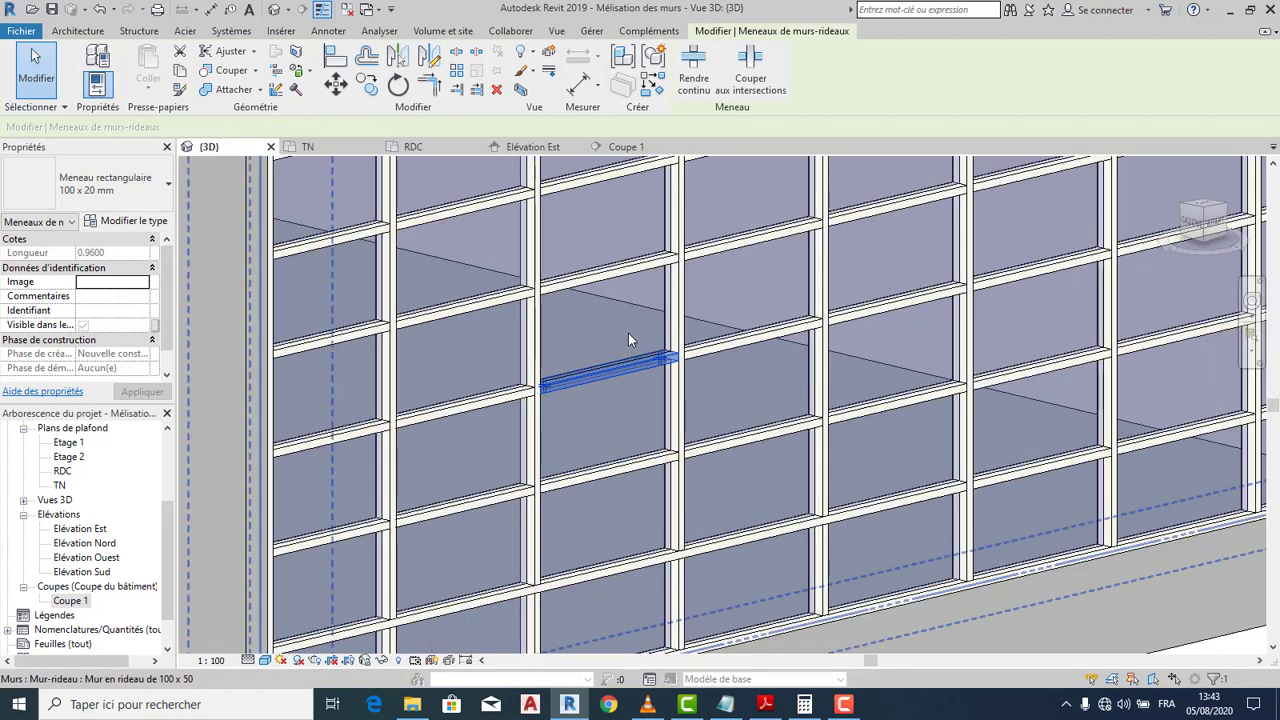
View the curtain wall's mullion grid straight on at eye level, return to the angled 3D view and clear the selection
left_click(1207, 215)
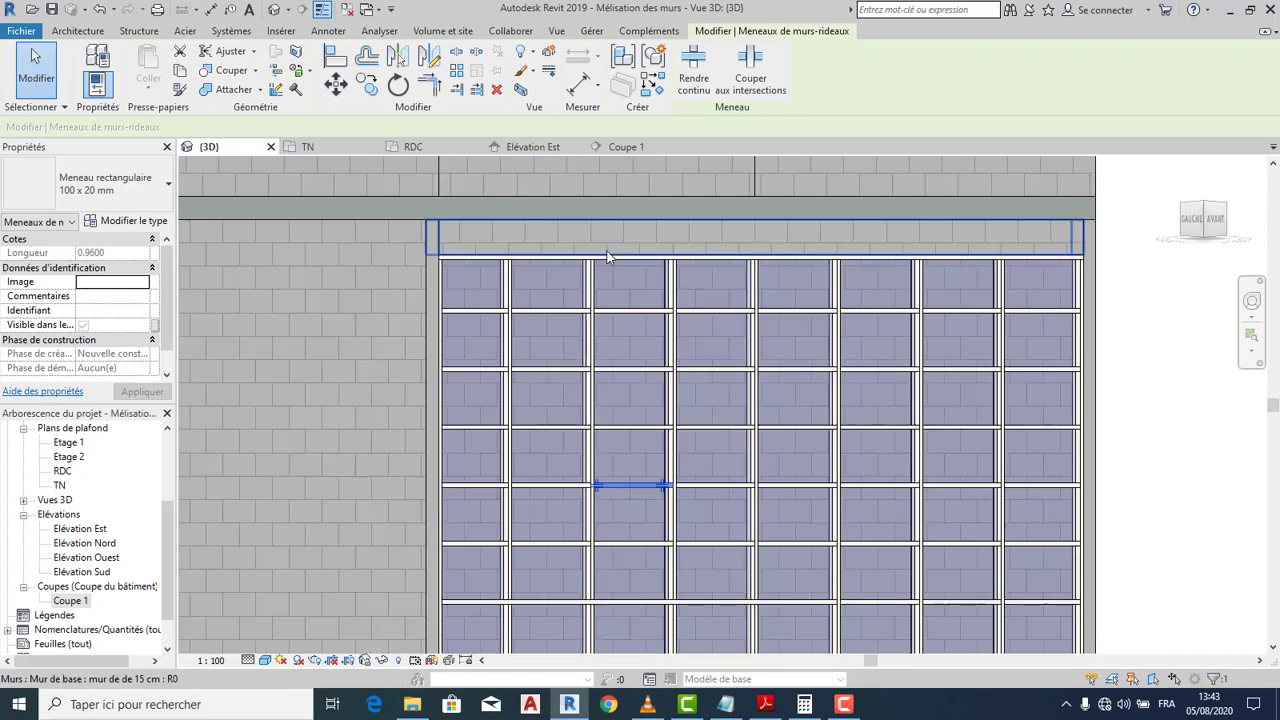
scroll(641, 280, "up", 5)
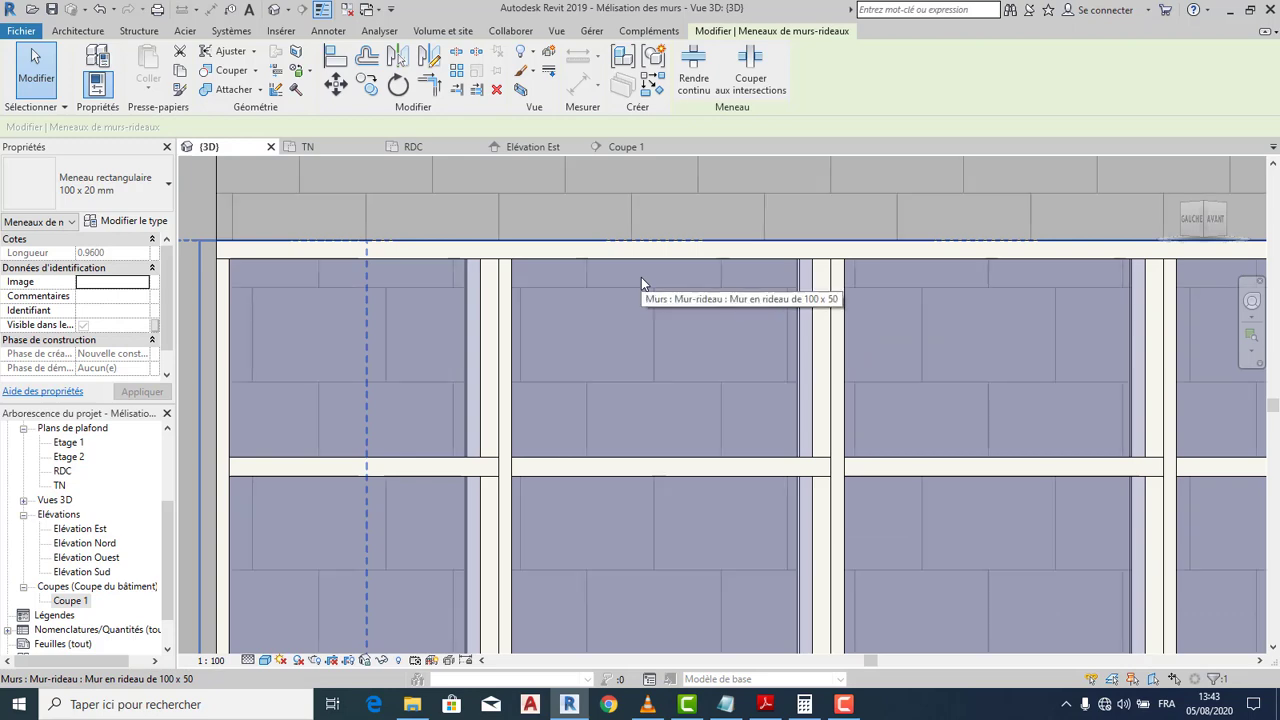
scroll(641, 277, "down", 5)
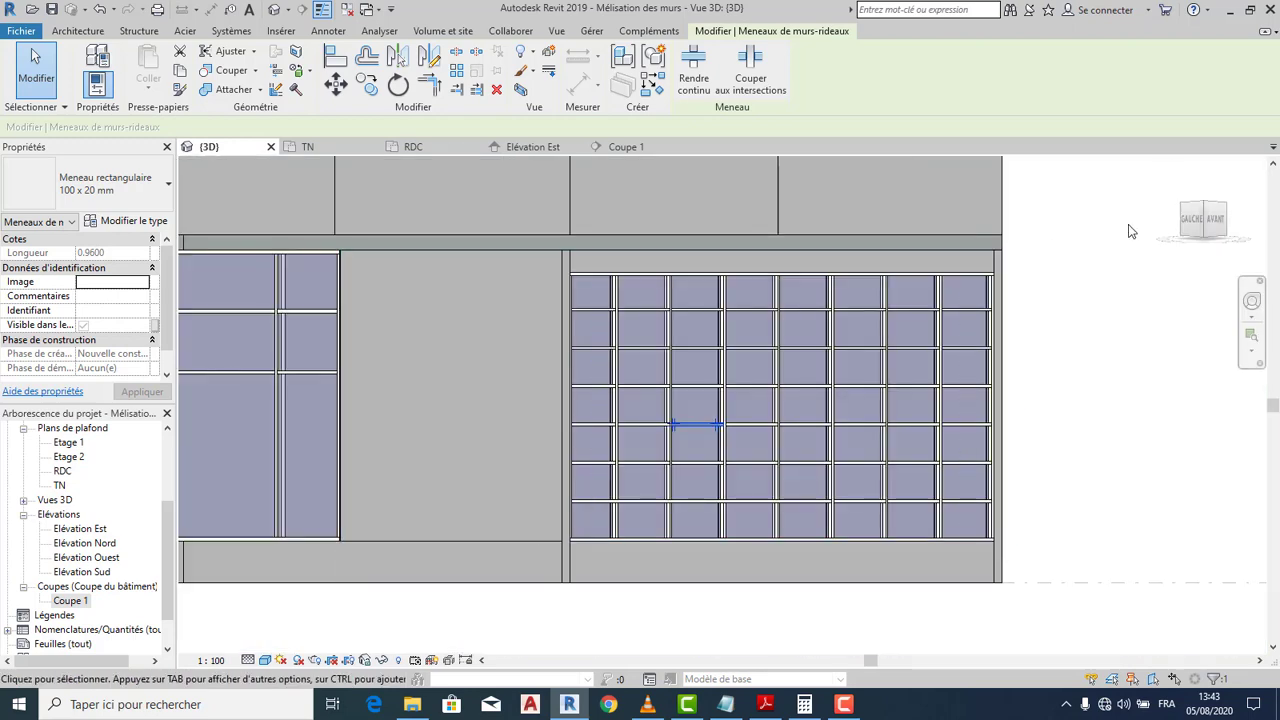
left_click(1183, 206)
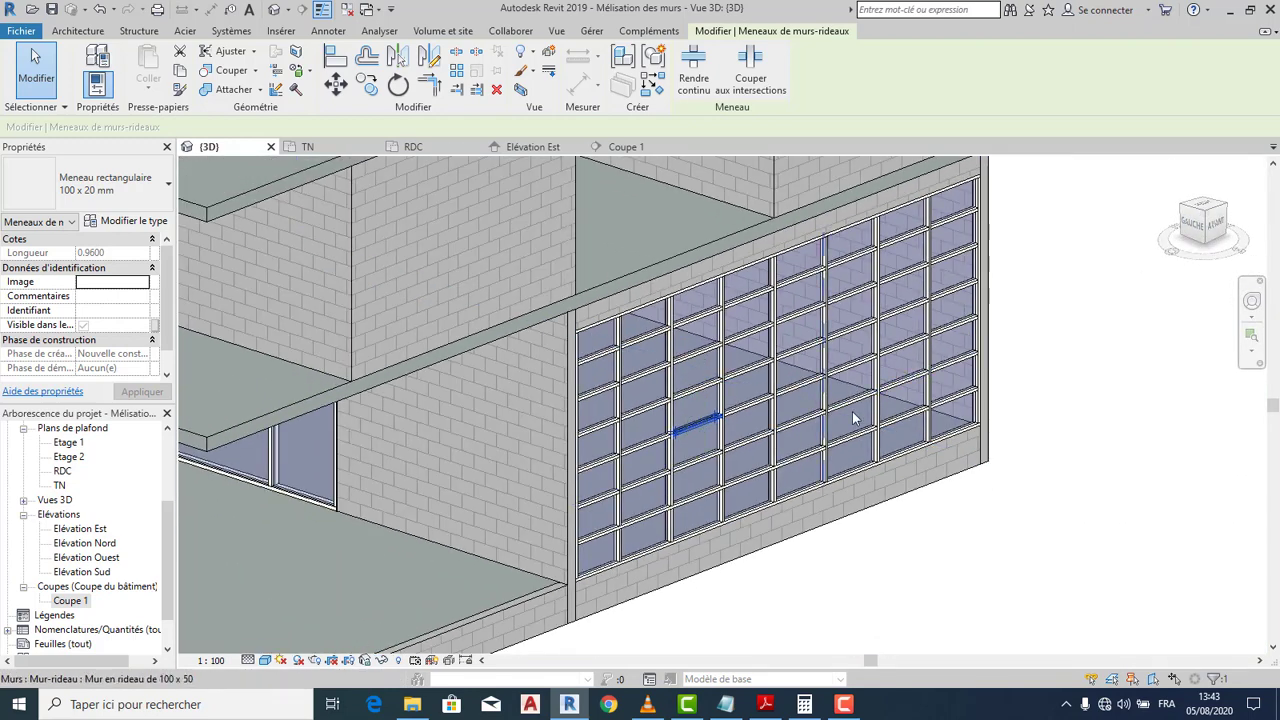
scroll(1008, 495, "up", 1)
left_click(1008, 495)
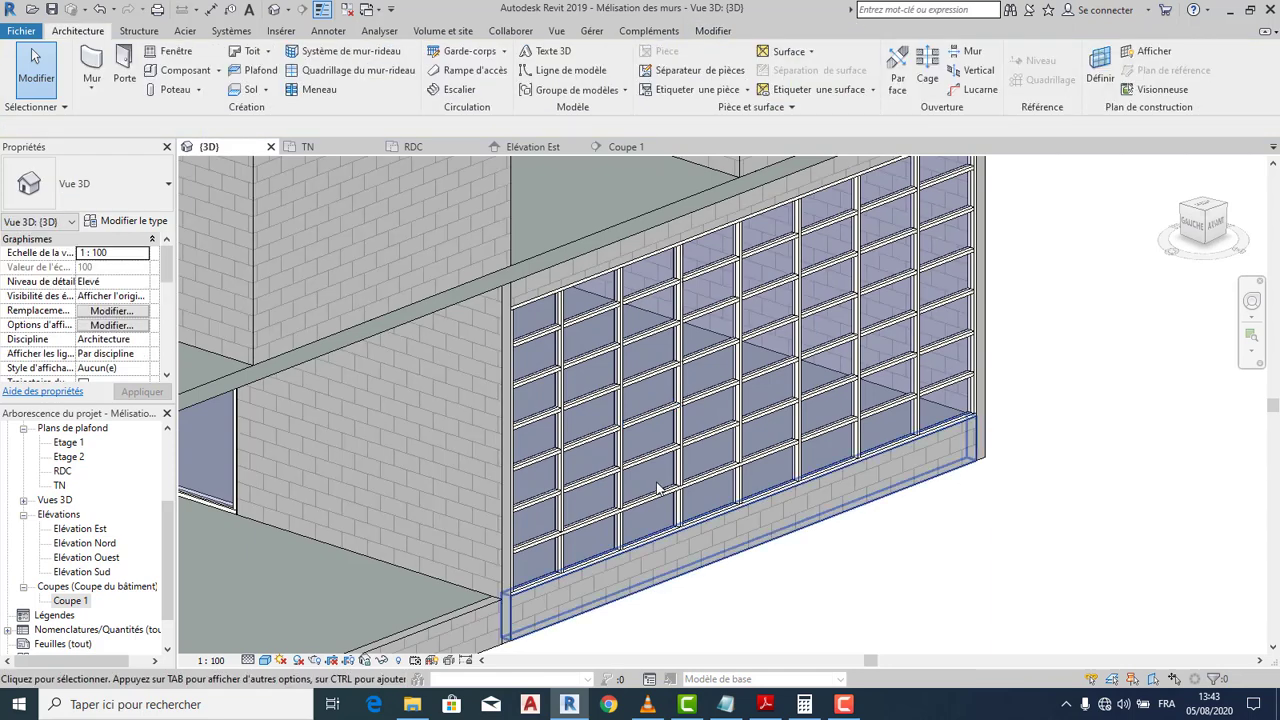
Undo the joint changes made to the curtain wall's first horizontal mullion row above the sill
left_click(100, 10)
left_click(100, 10)
left_click(100, 10)
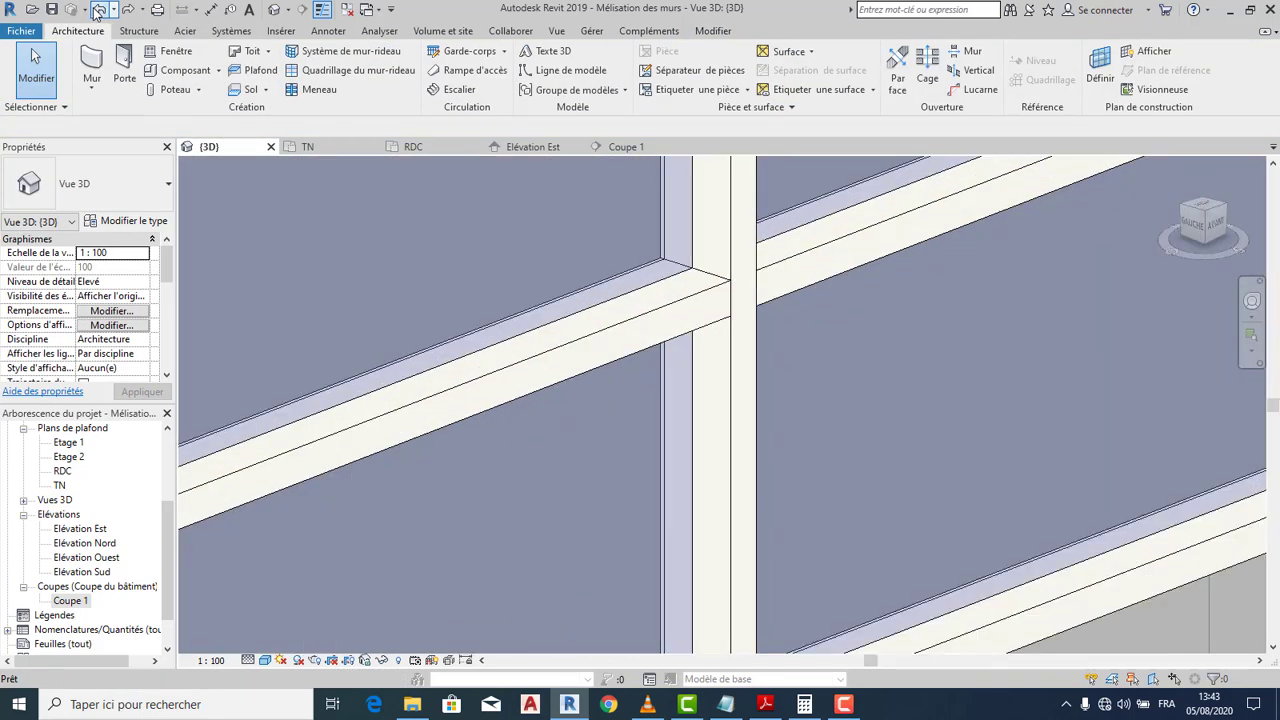
left_click(99, 10)
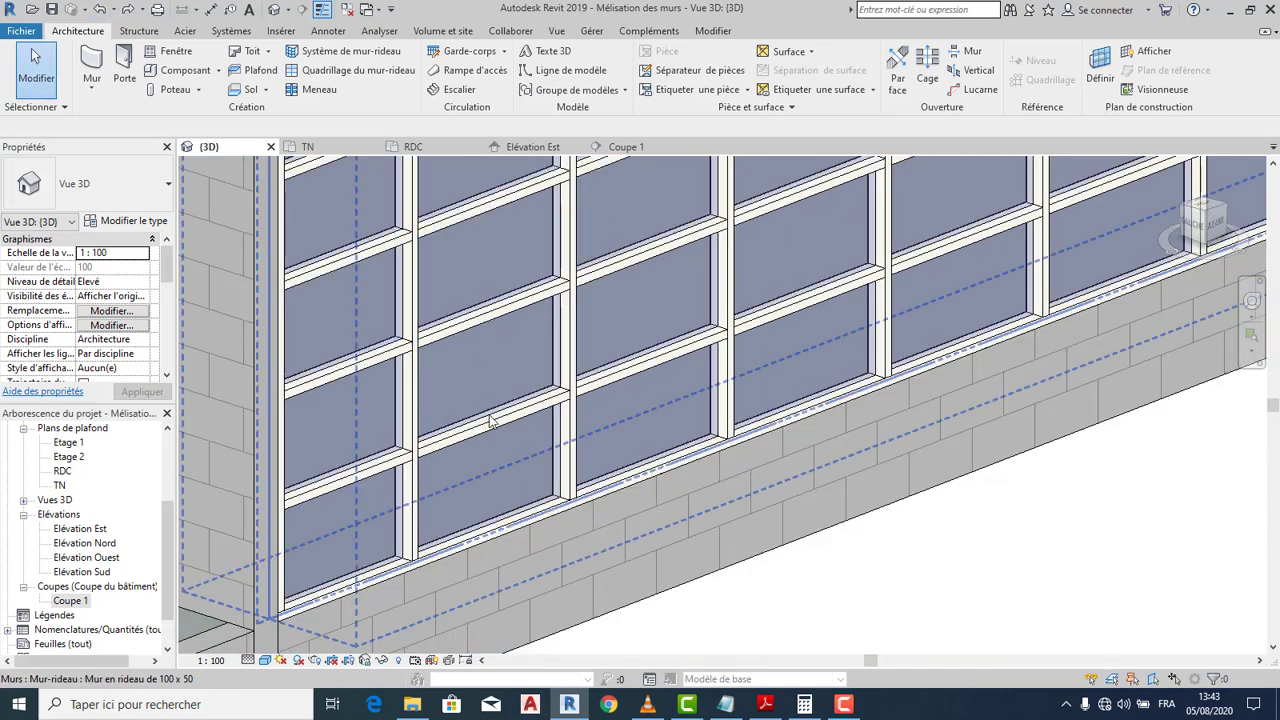
Select a horizontal 100 x 20 mm mullion segment in the front curtain wall and review its joint options
scroll(519, 481, "down", 3)
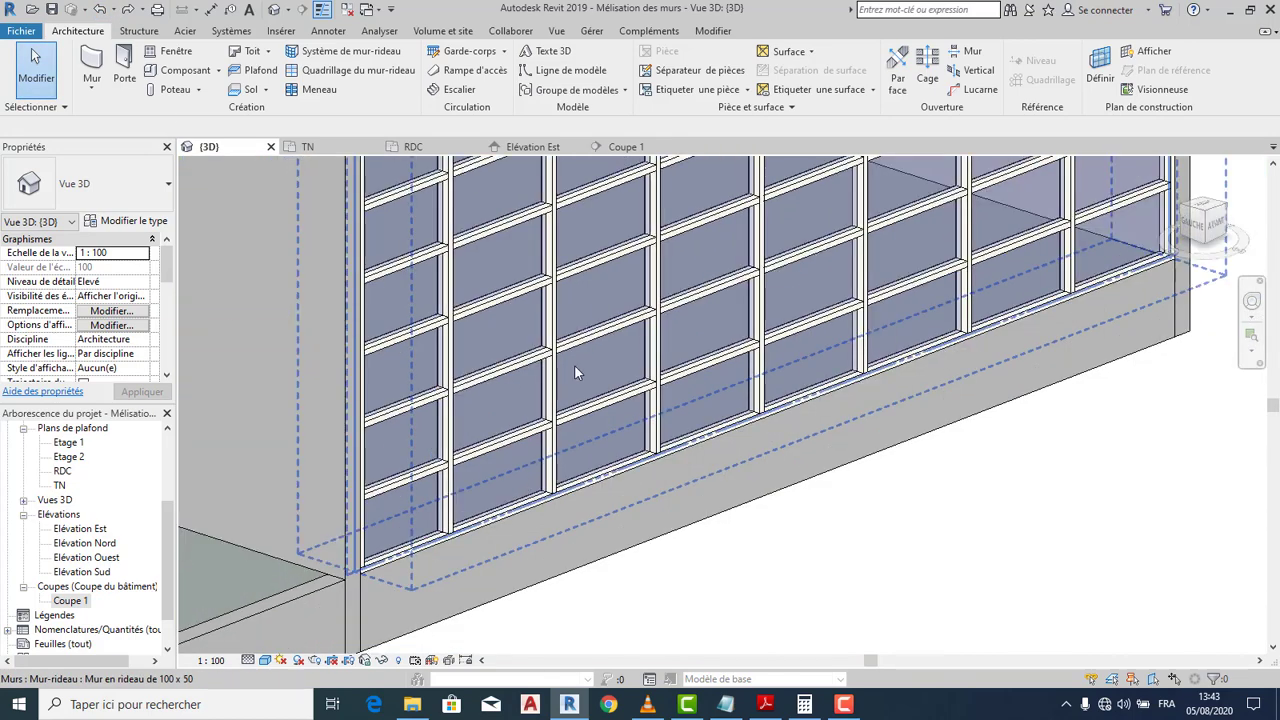
scroll(611, 306, "up", 3)
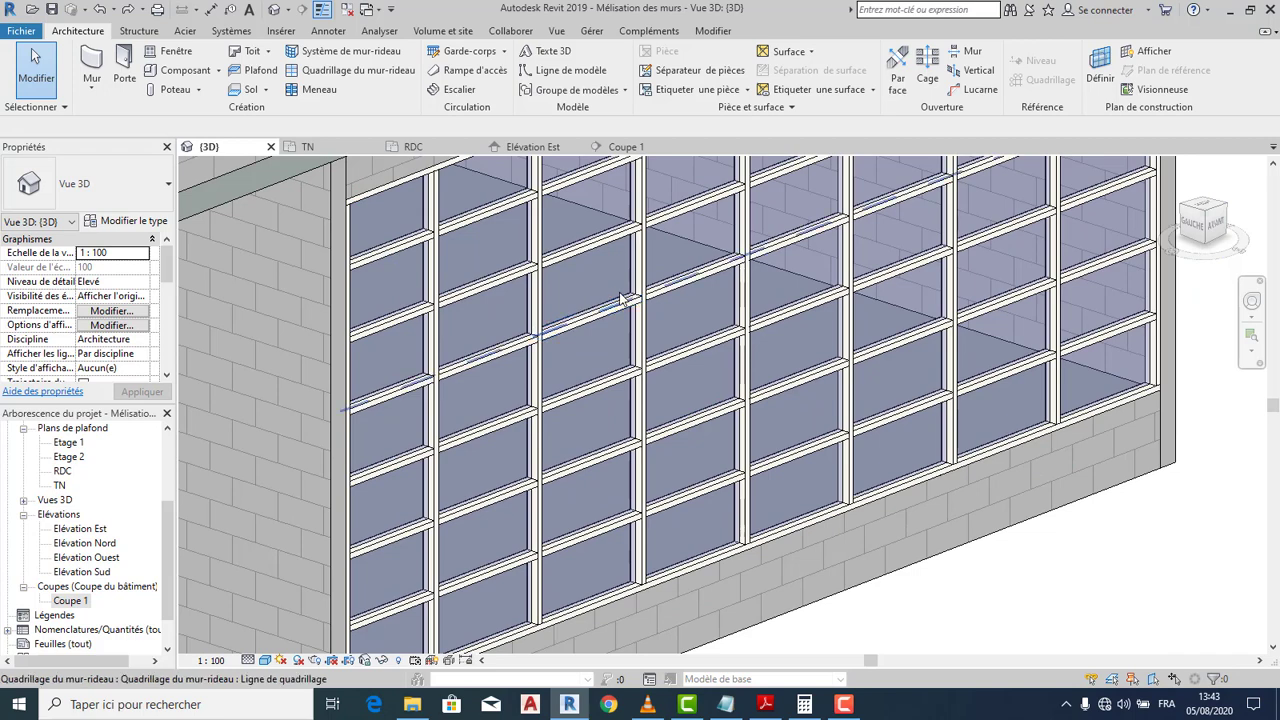
left_click(592, 321)
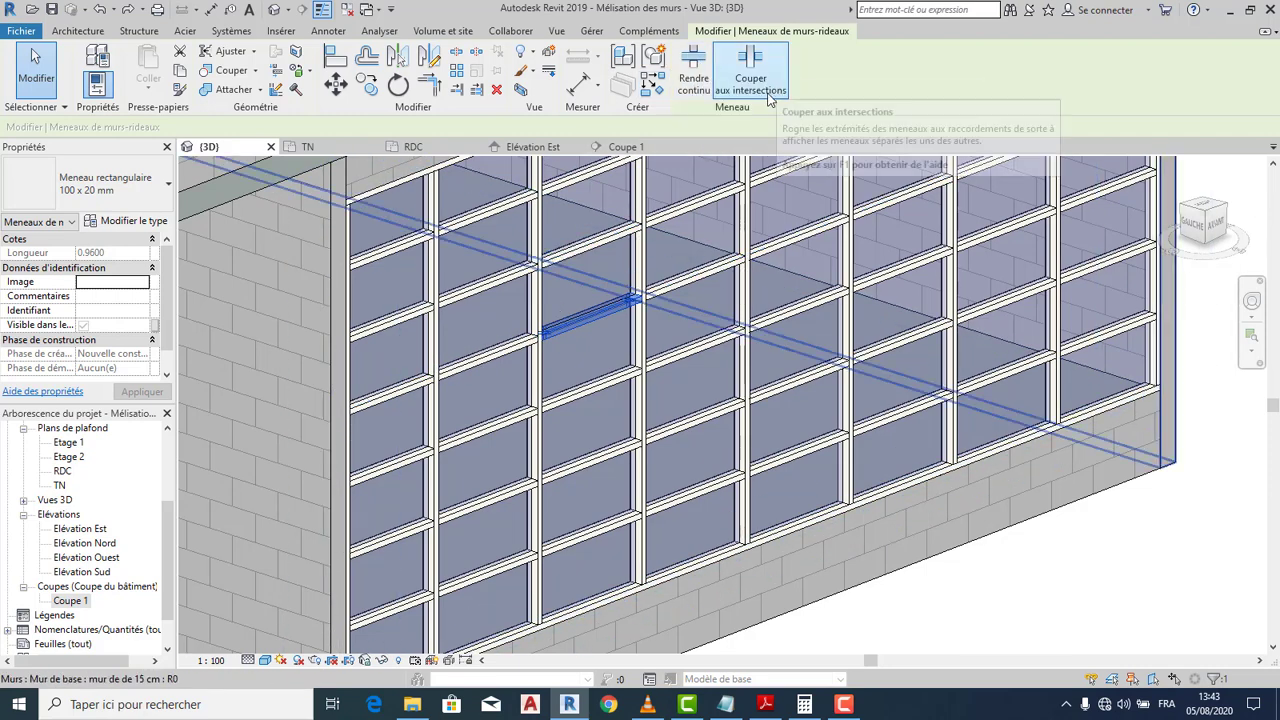
scroll(783, 385, "down", 5)
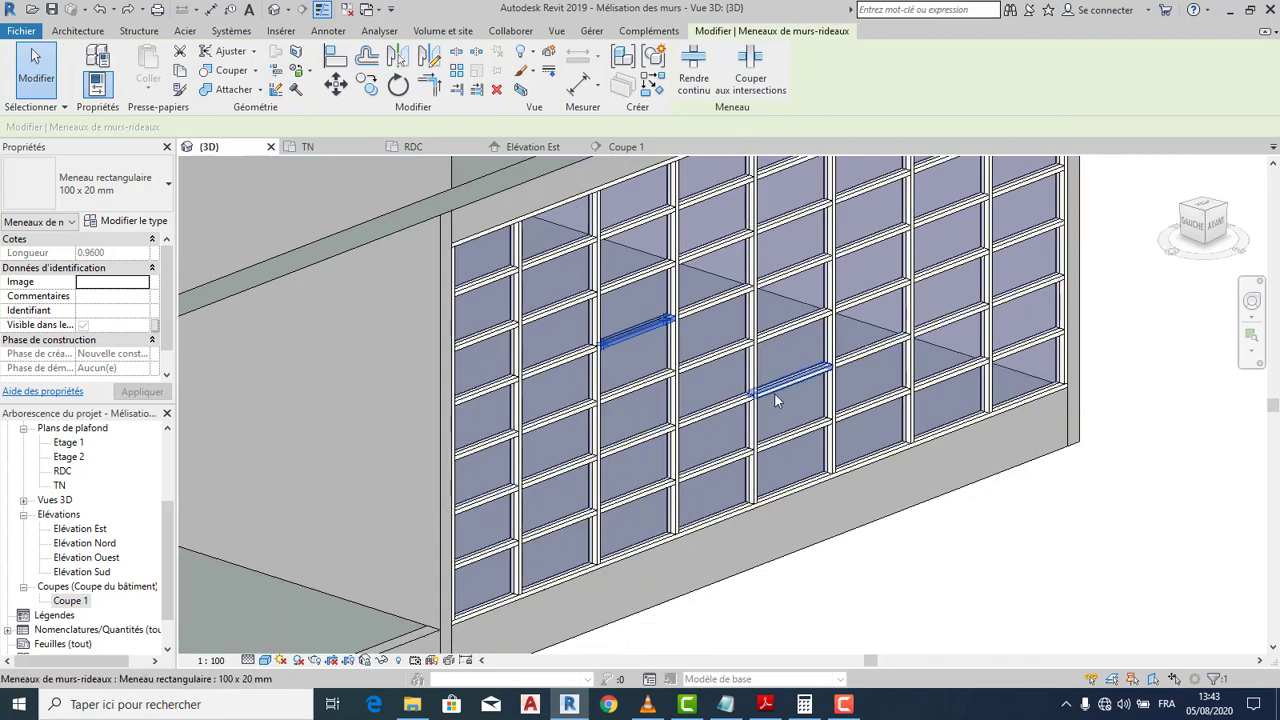
Delete the bottom mullion segment beneath the middle panel of the terrace curtain wall
left_click(1205, 210)
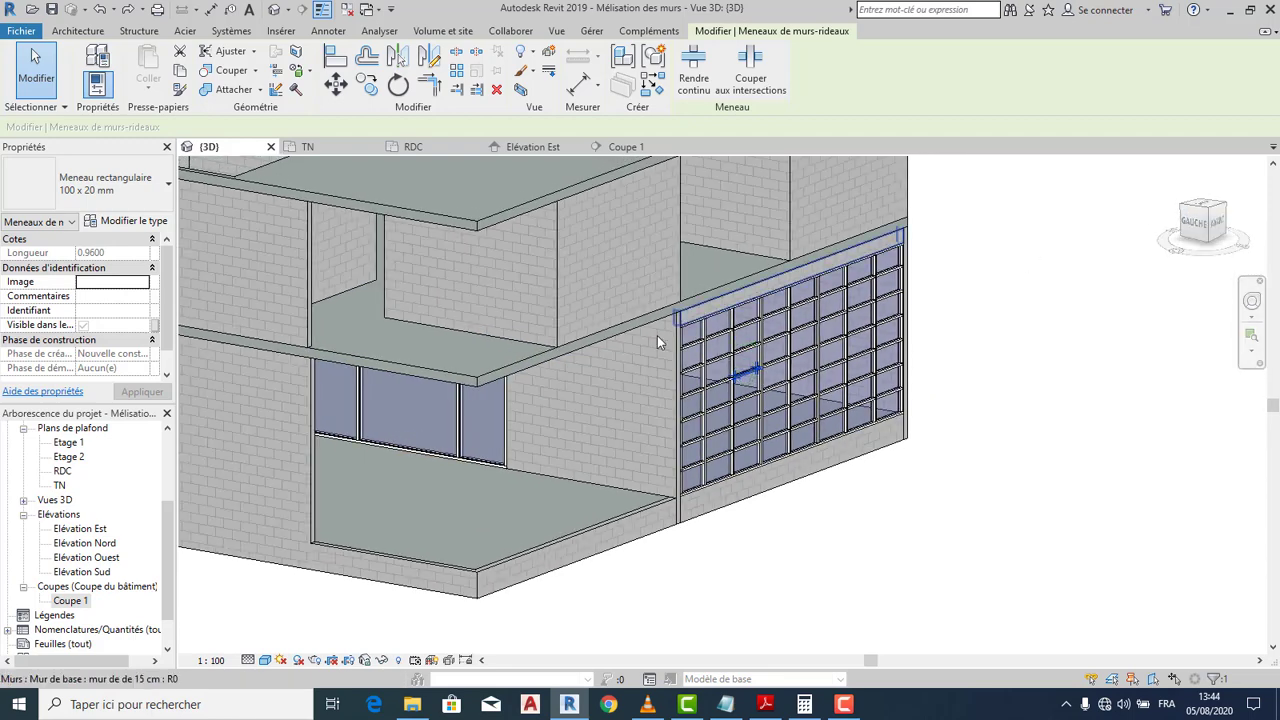
scroll(434, 438, "up", 4)
scroll(398, 442, "up", 6)
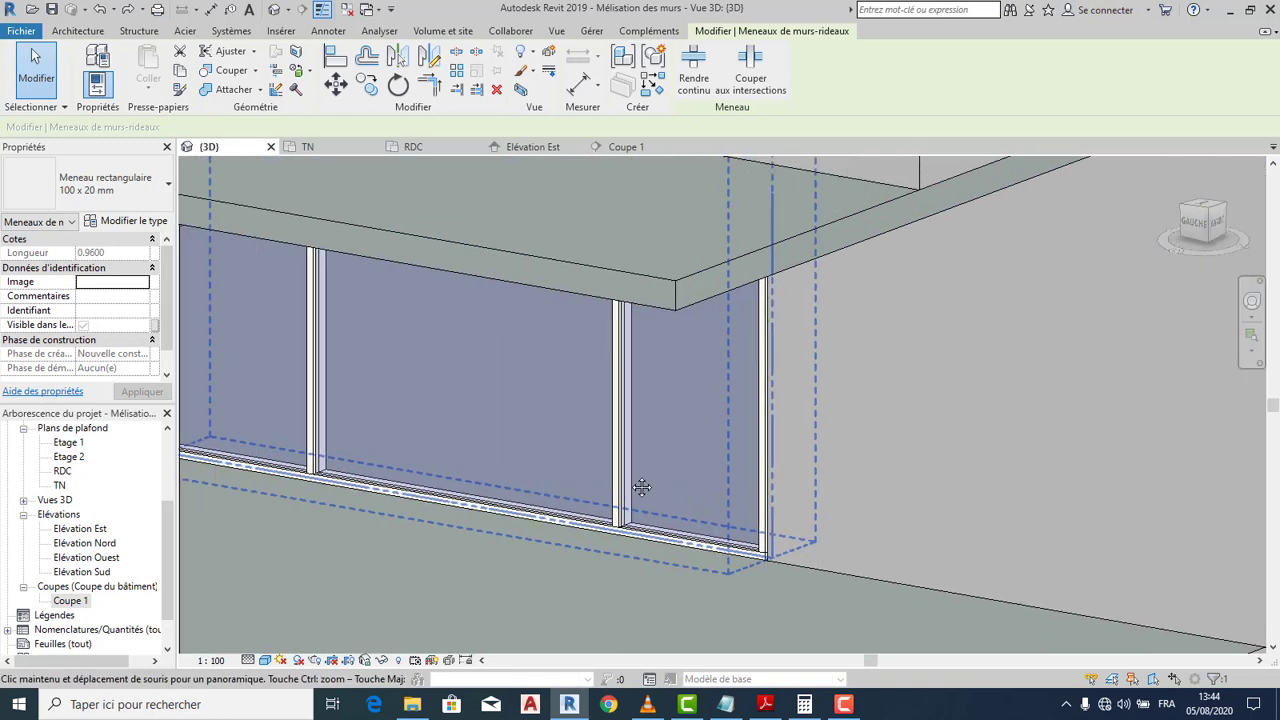
scroll(536, 511, "up", 3)
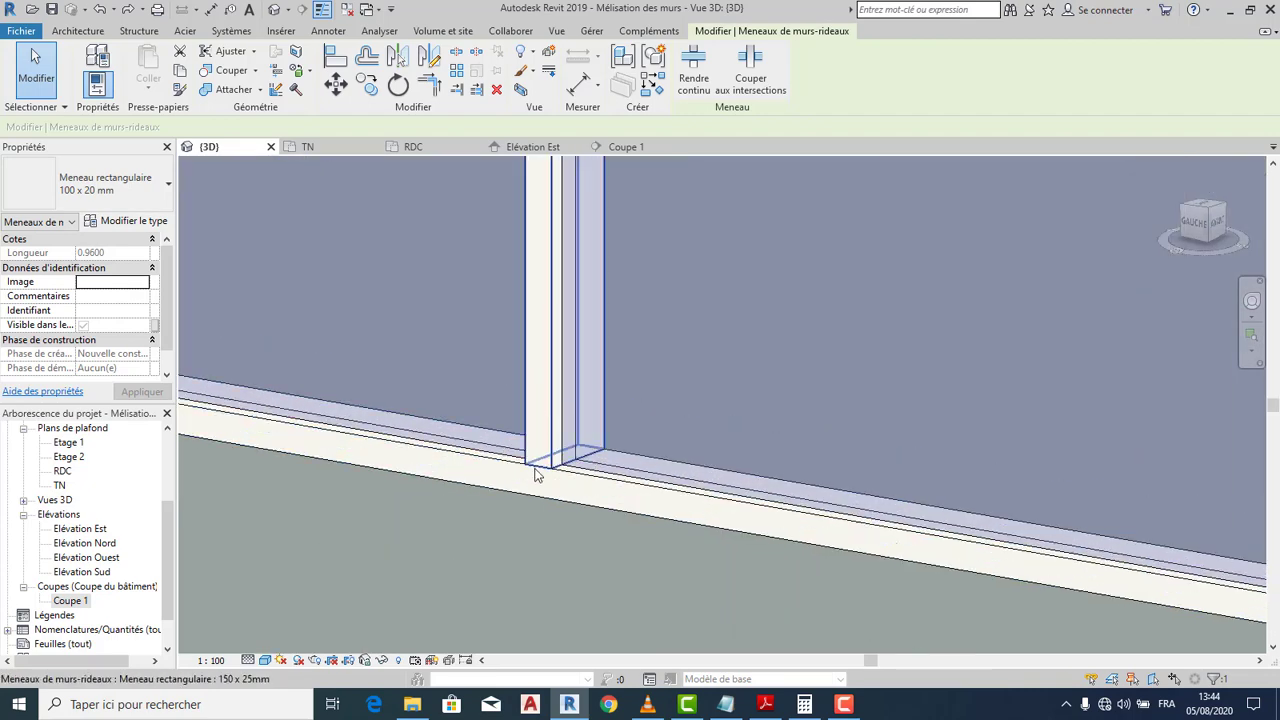
scroll(434, 352, "down", 3)
scroll(434, 352, "down", 5)
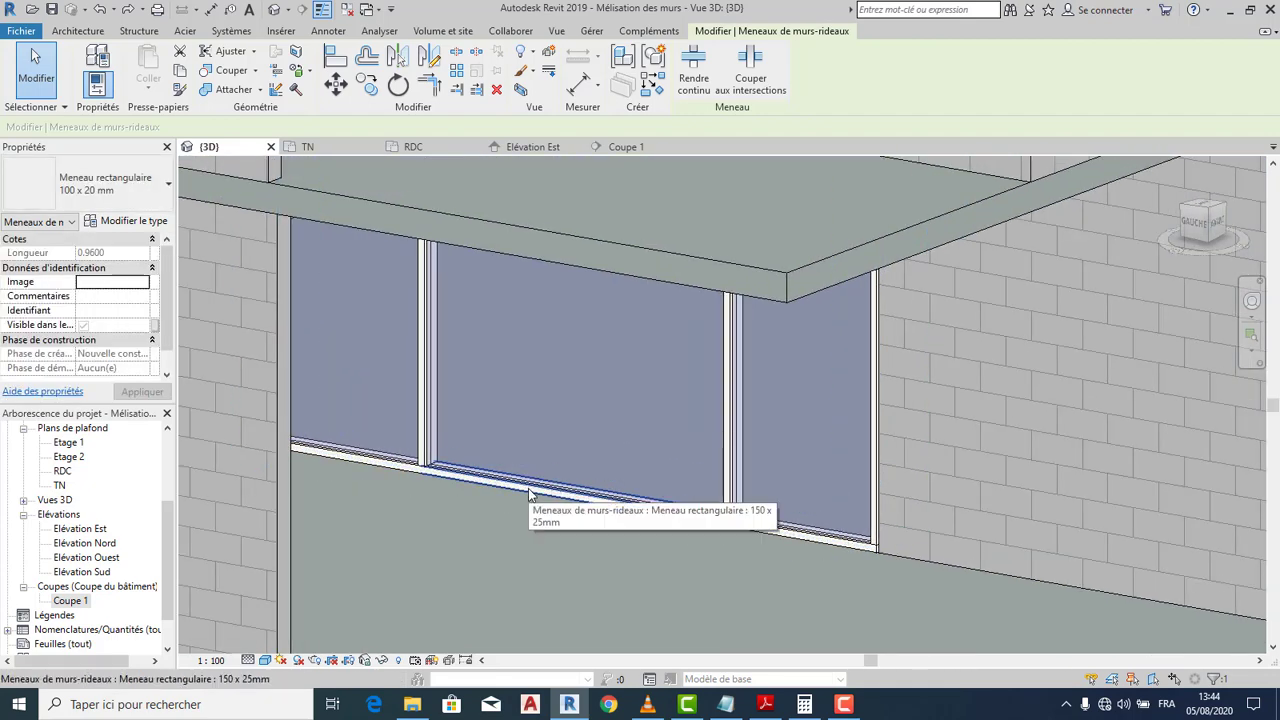
scroll(530, 490, "down", 4)
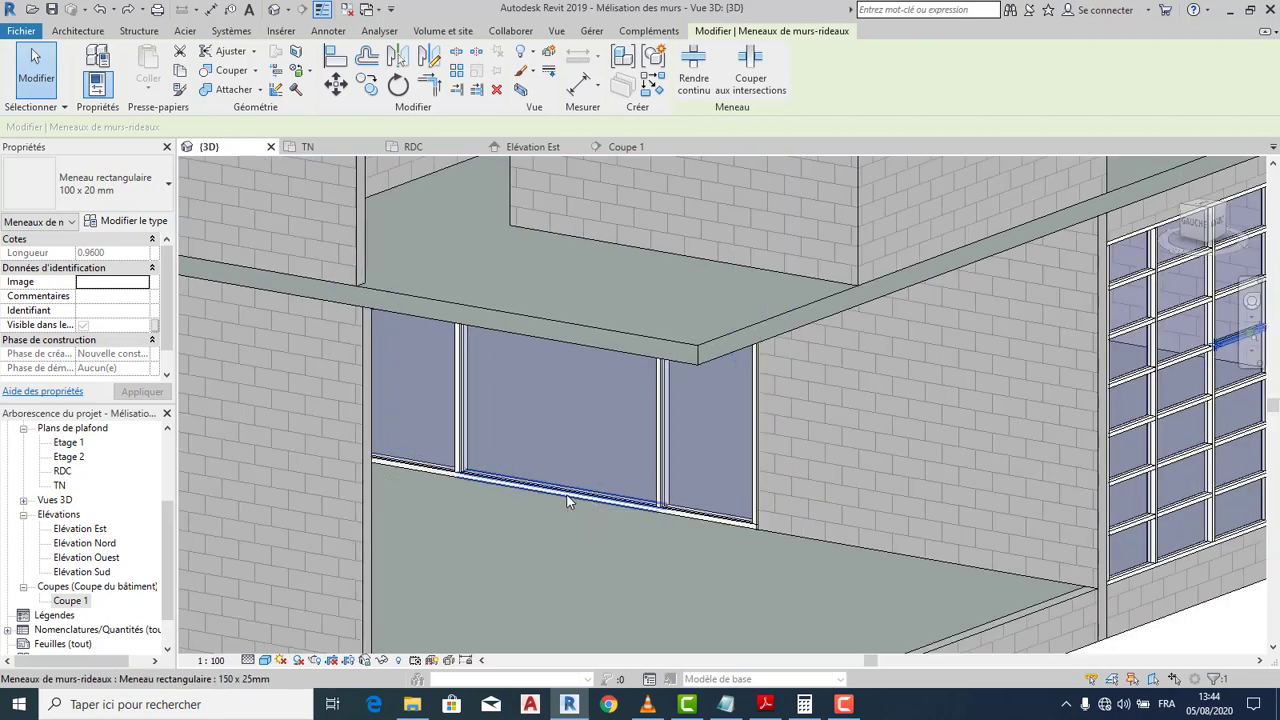
left_click(566, 495)
scroll(565, 494, "up", 1)
scroll(566, 494, "up", 1)
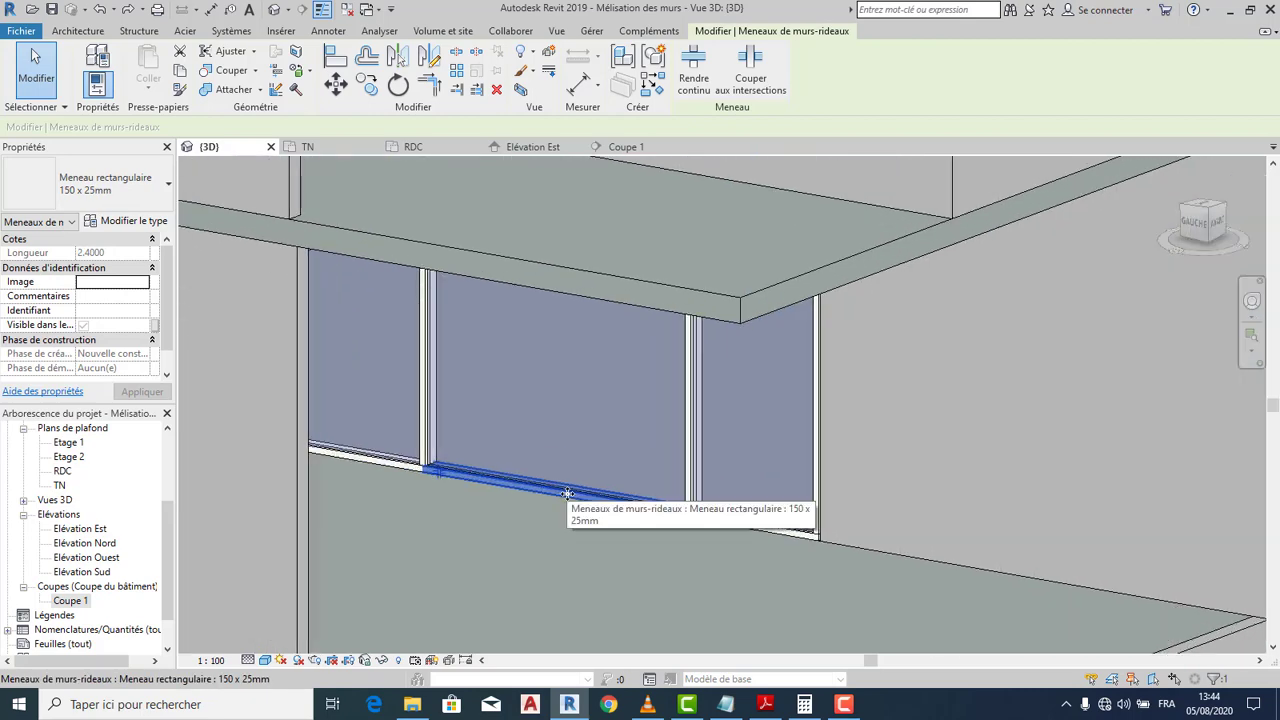
key("Escape")
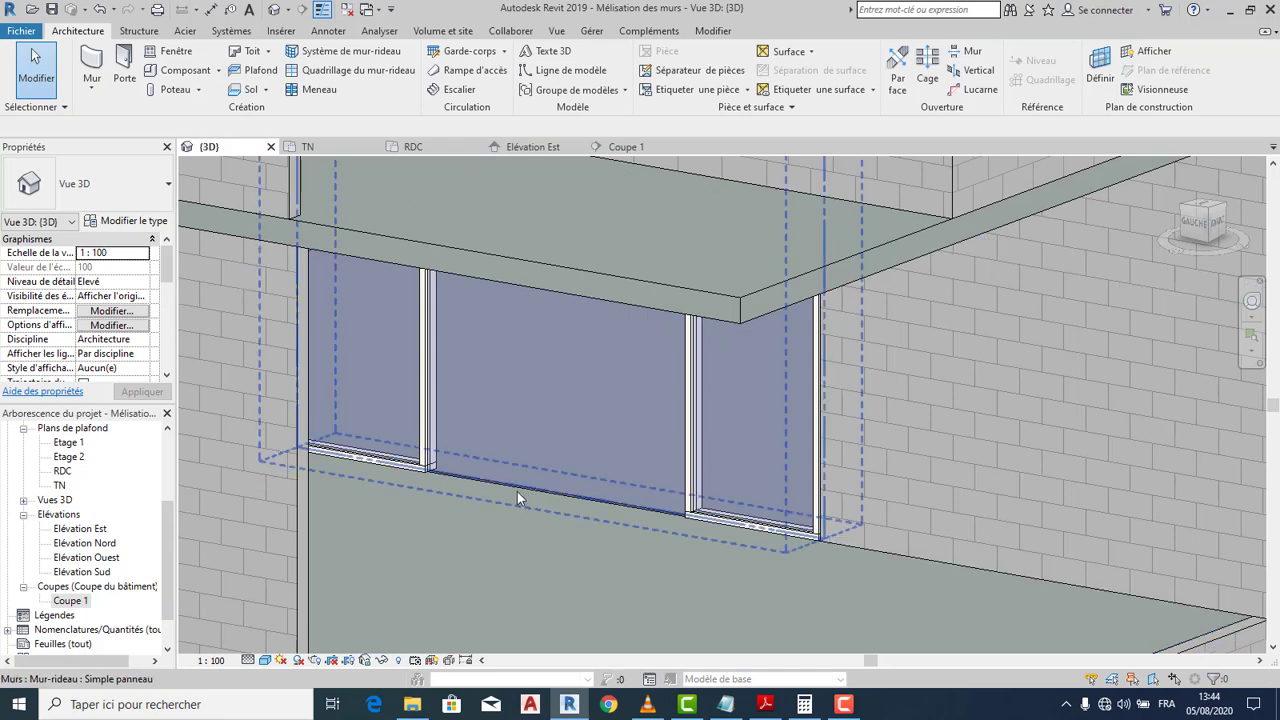
Check the terrace curtain wall without its middle bottom mullion and undo that deletion
scroll(626, 507, "down", 3)
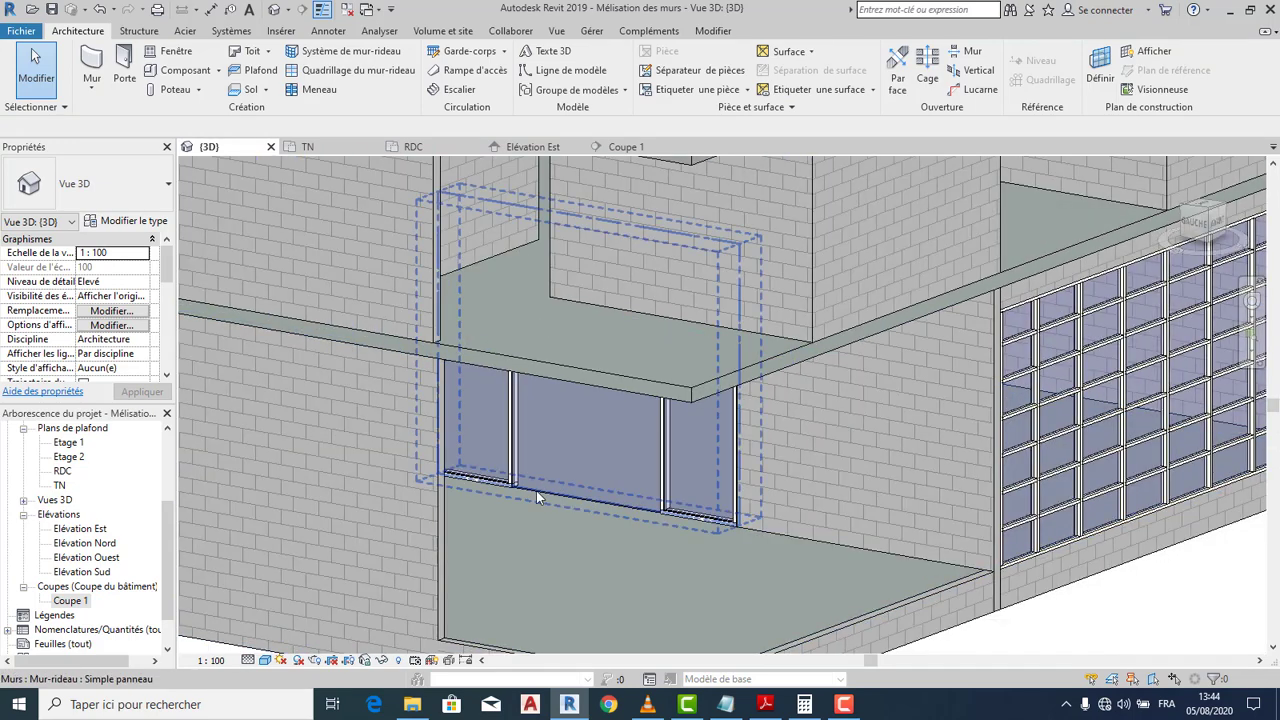
scroll(530, 490, "up", 3)
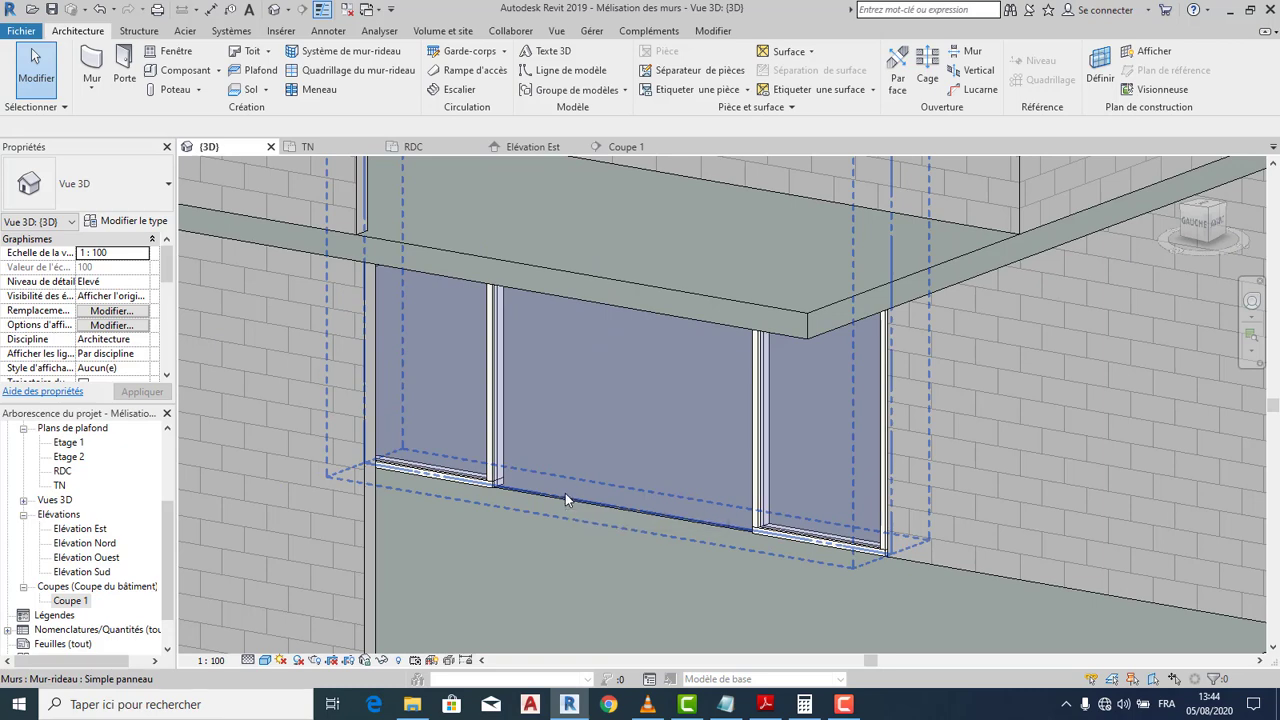
scroll(565, 490, "down", 4)
scroll(586, 465, "up", 5)
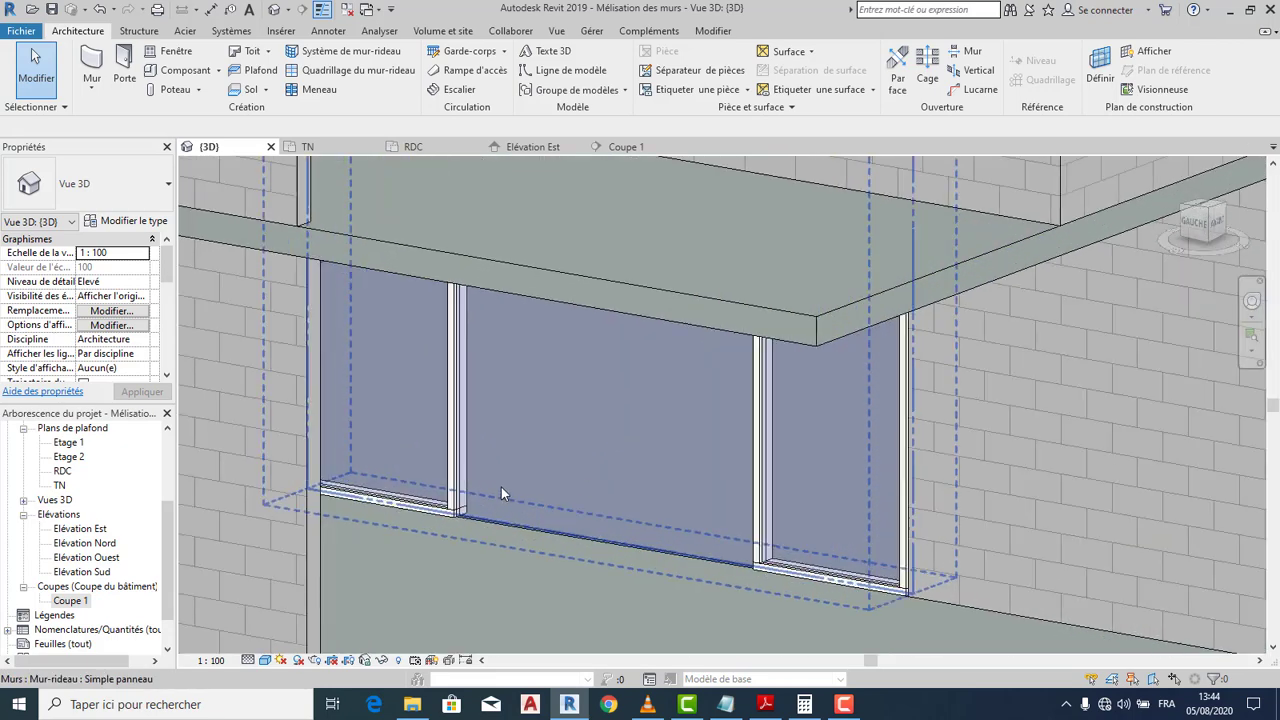
scroll(504, 464, "down", 3)
scroll(316, 449, "down", 5)
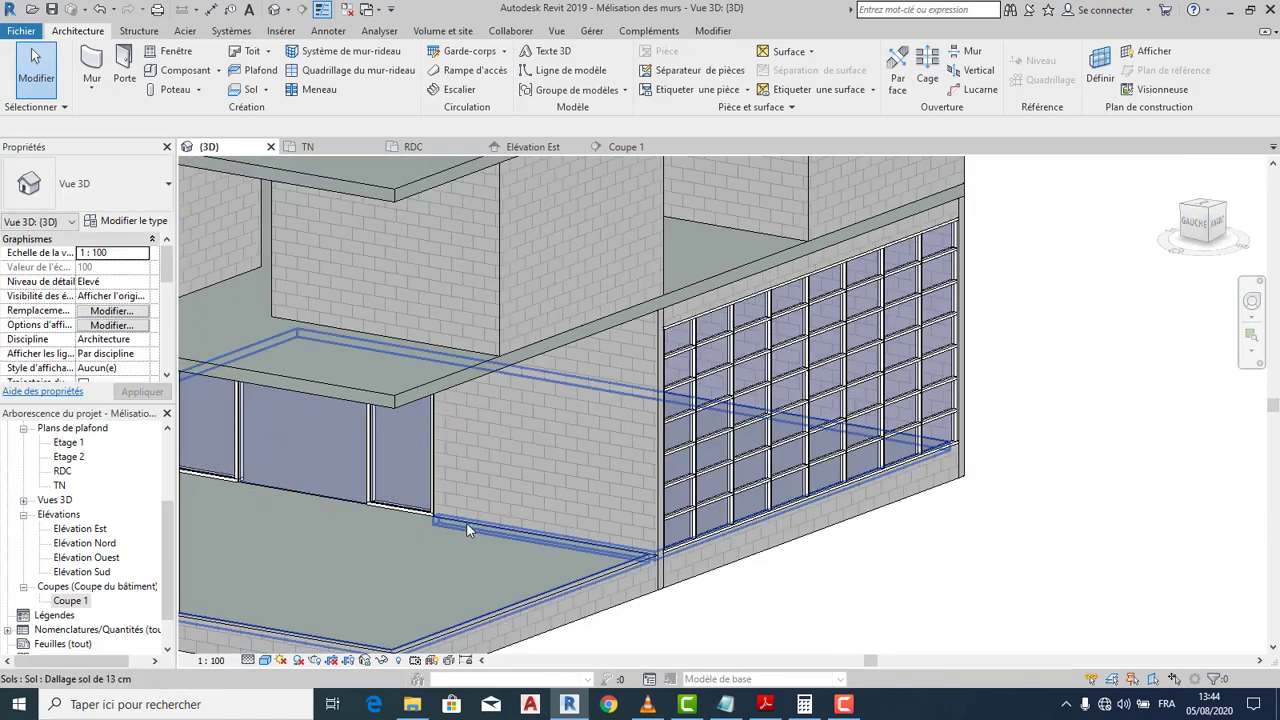
scroll(571, 457, "down", 1)
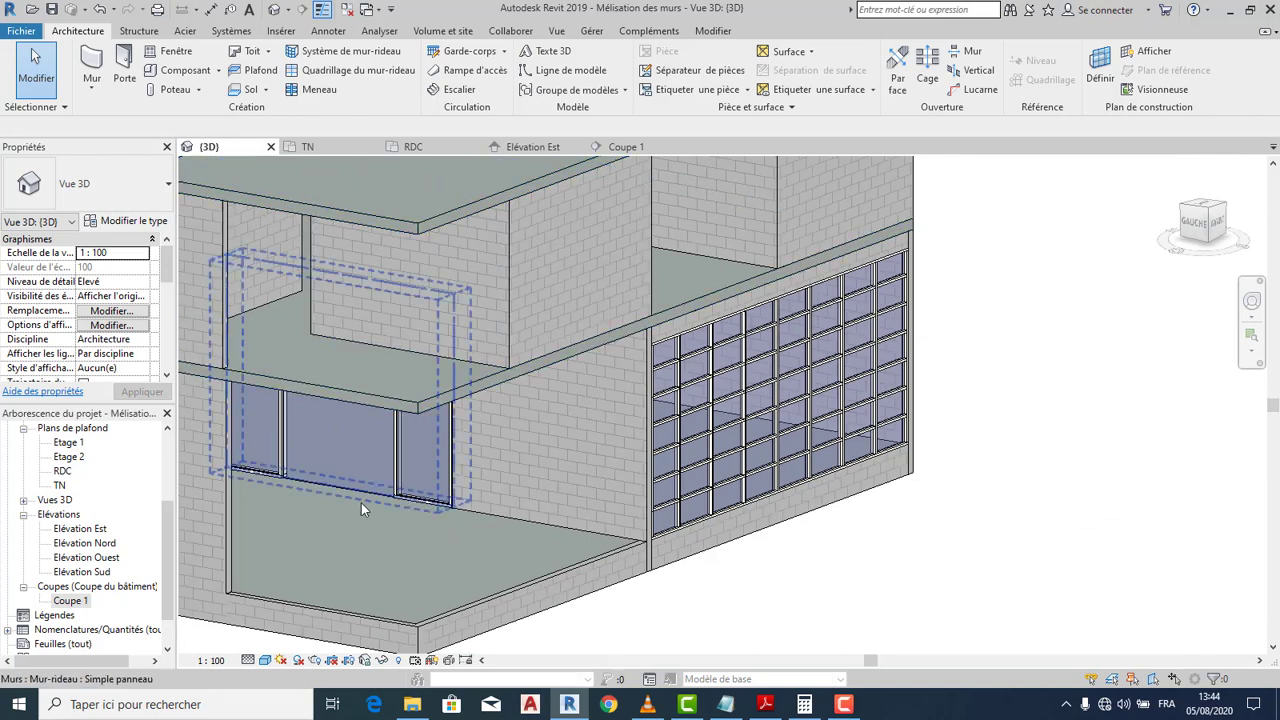
middle_click_drag(361, 503, 423, 520)
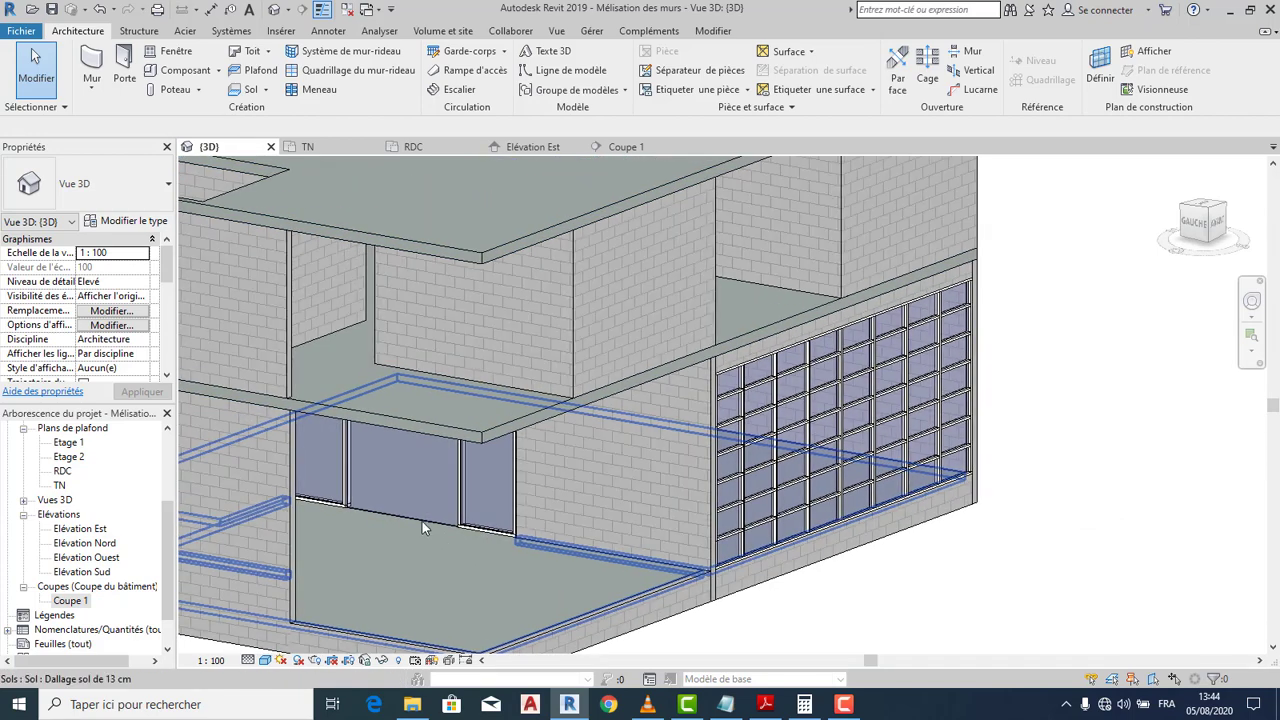
left_click(103, 10)
left_click(103, 10)
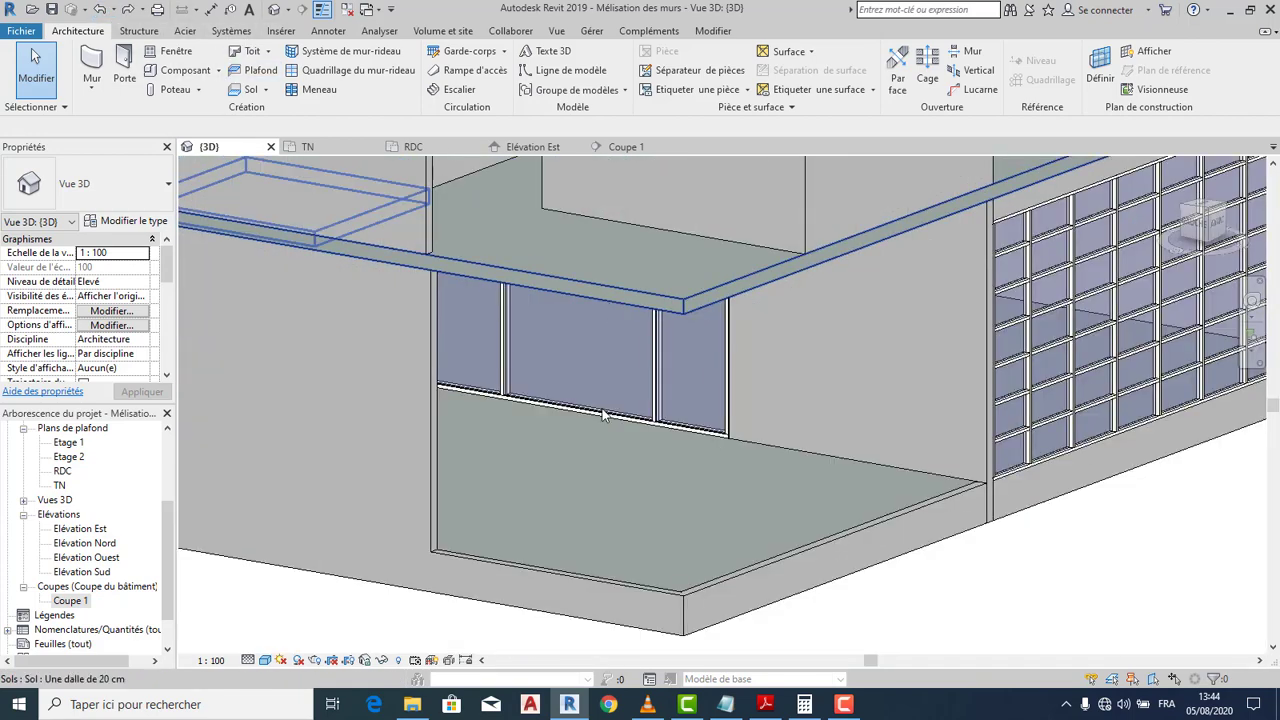
Cycle through the overlapping elements behind a second-column panel of the front curtain wall and select the whole curtain wall
scroll(603, 415, "down", 2)
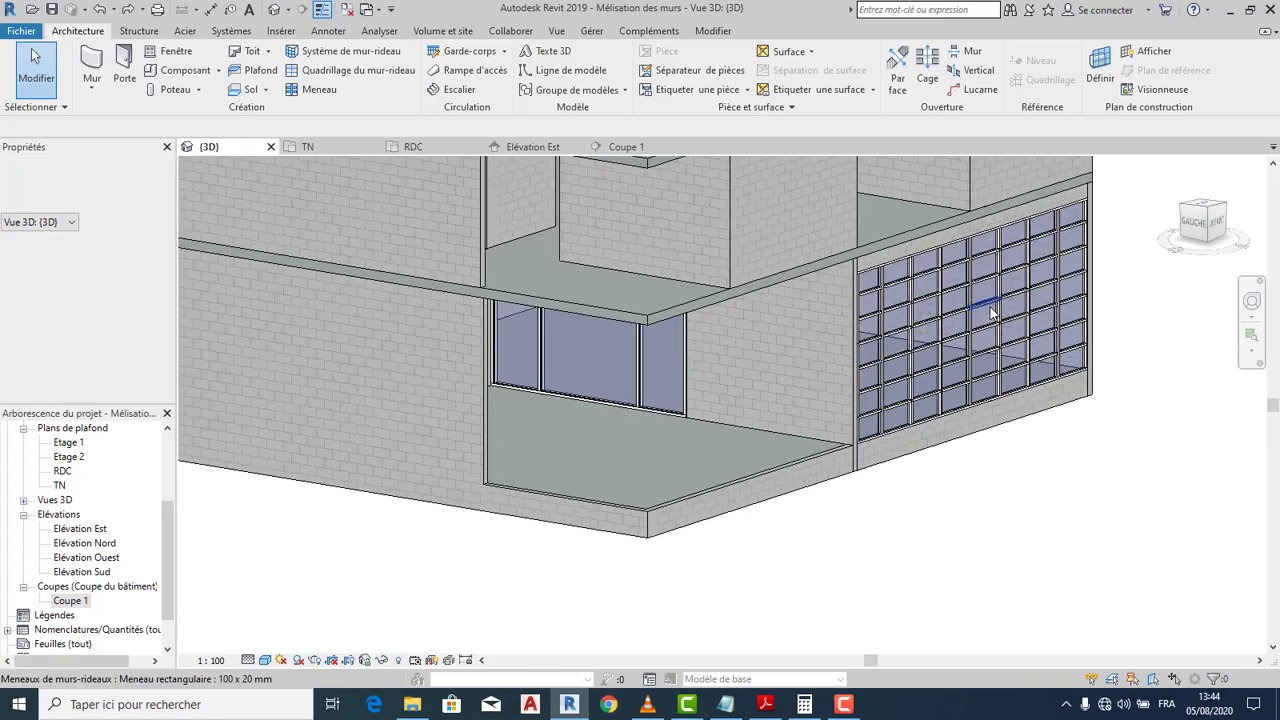
scroll(990, 313, "up", 5)
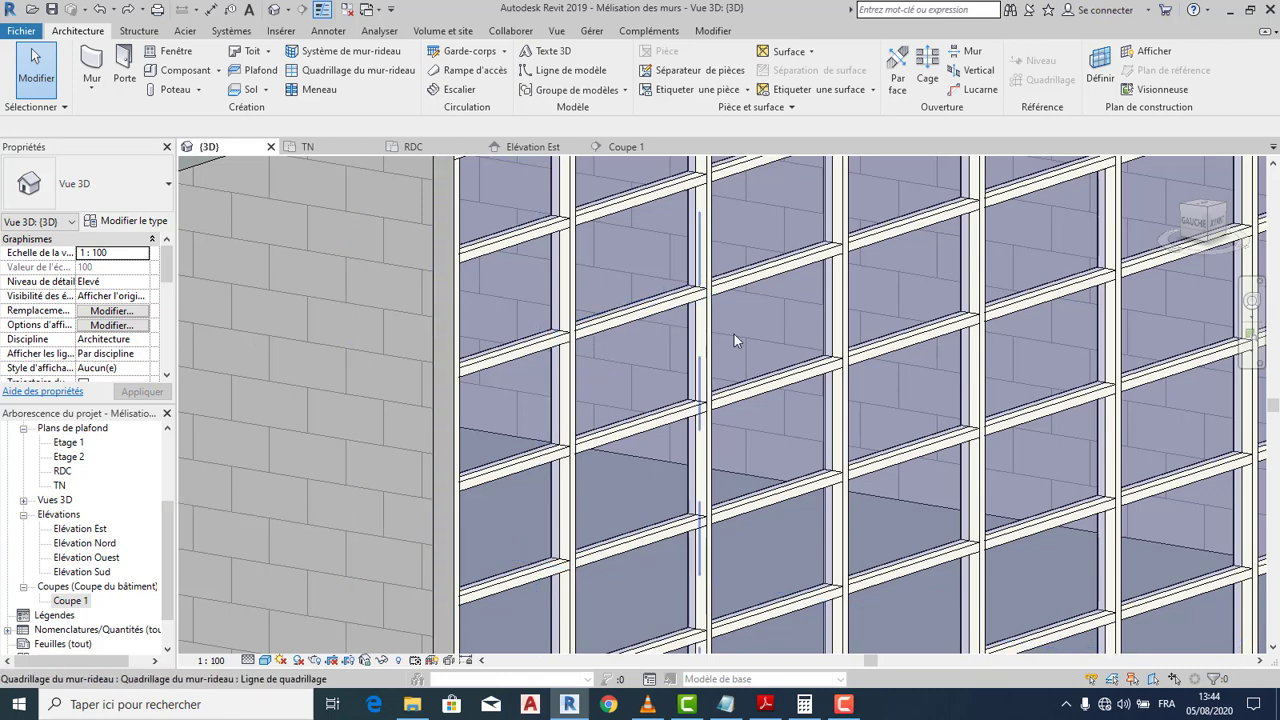
left_click(670, 356)
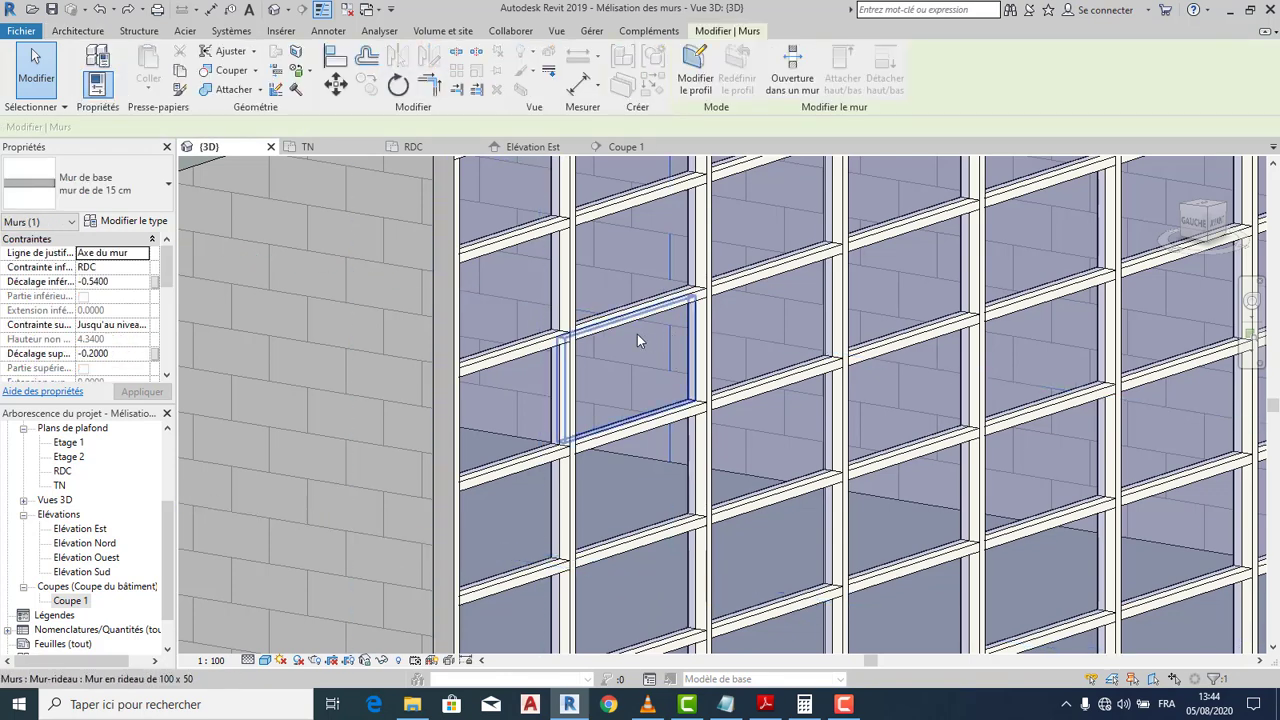
key("Tab")
key("Tab")
key("Tab")
key("Tab")
key("Tab")
key("Tab")
key("Tab")
key("Tab")
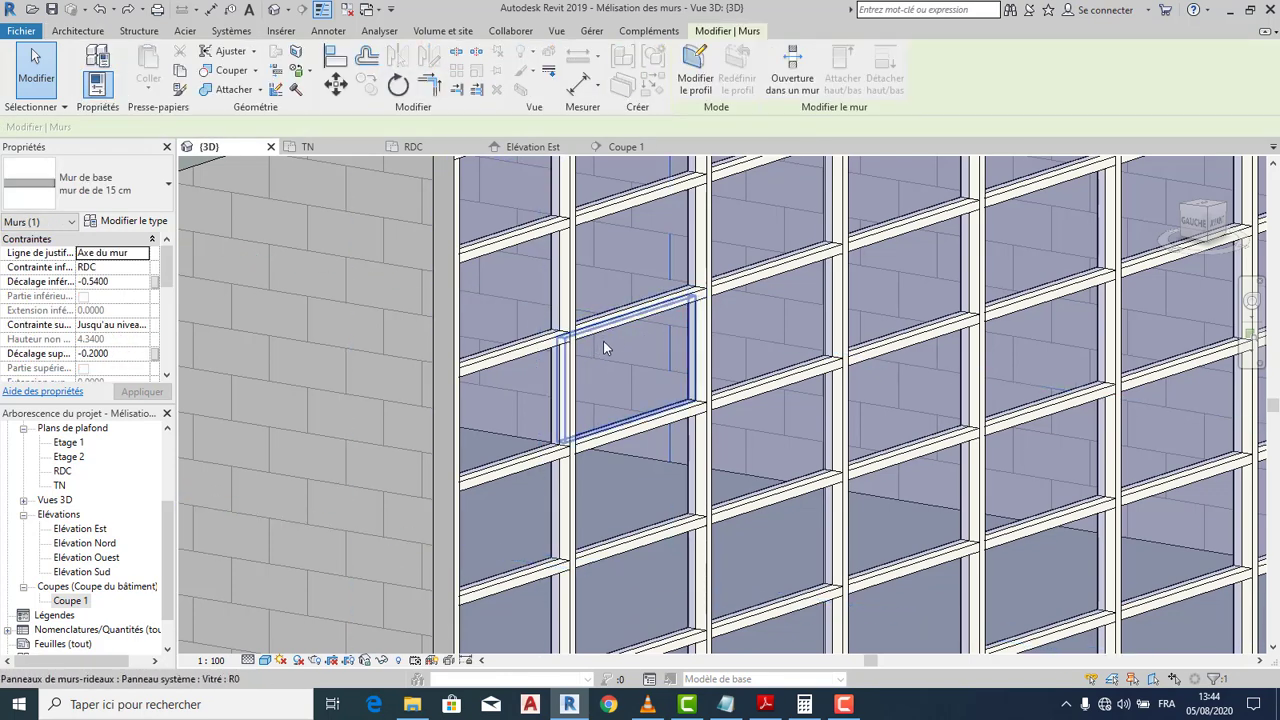
key("Tab")
key("Tab")
key("Tab")
key("Tab")
key("Tab")
key("Tab")
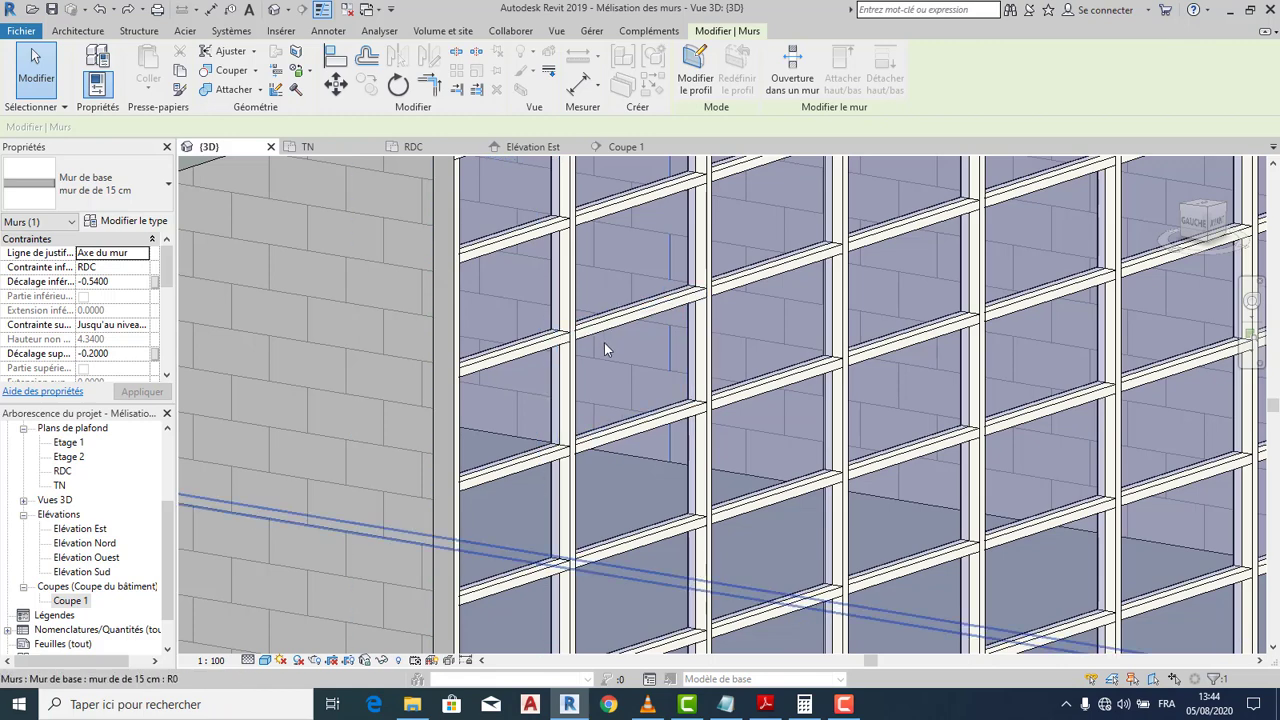
key("Tab")
key("Tab")
key("Tab")
key("Tab")
key("Tab")
key("Tab")
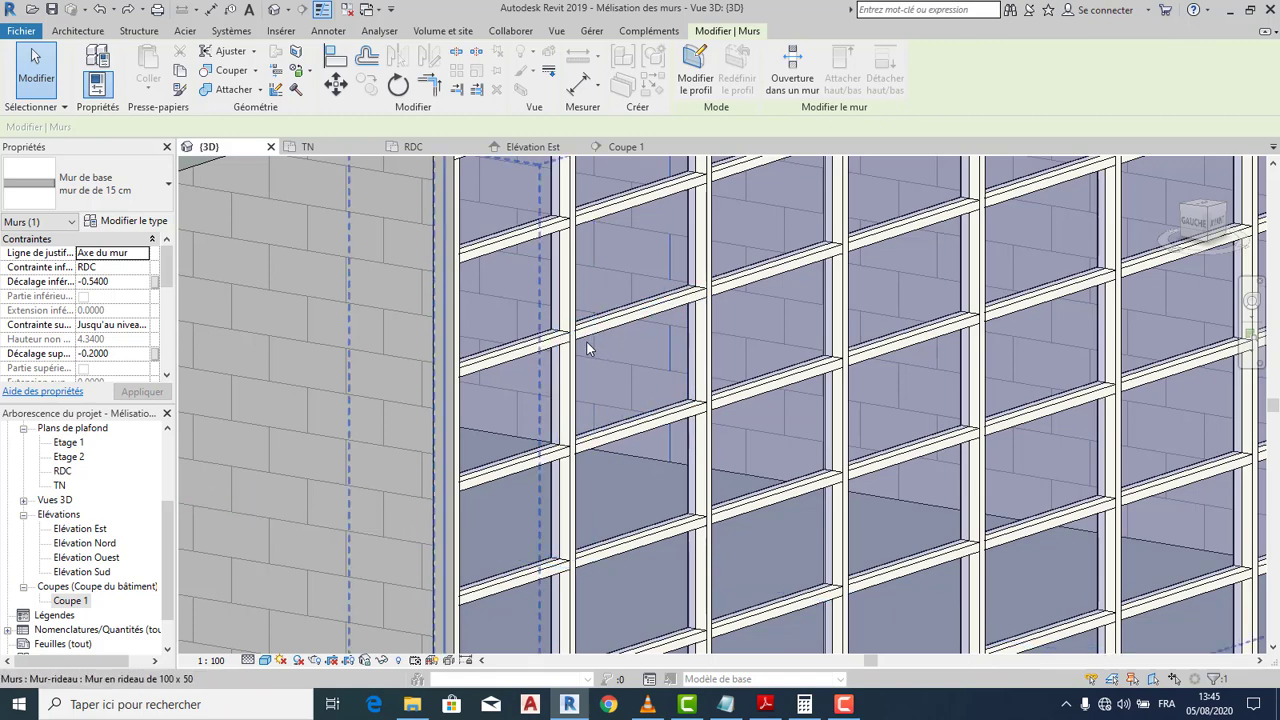
key("Tab")
key("Tab")
key("Tab")
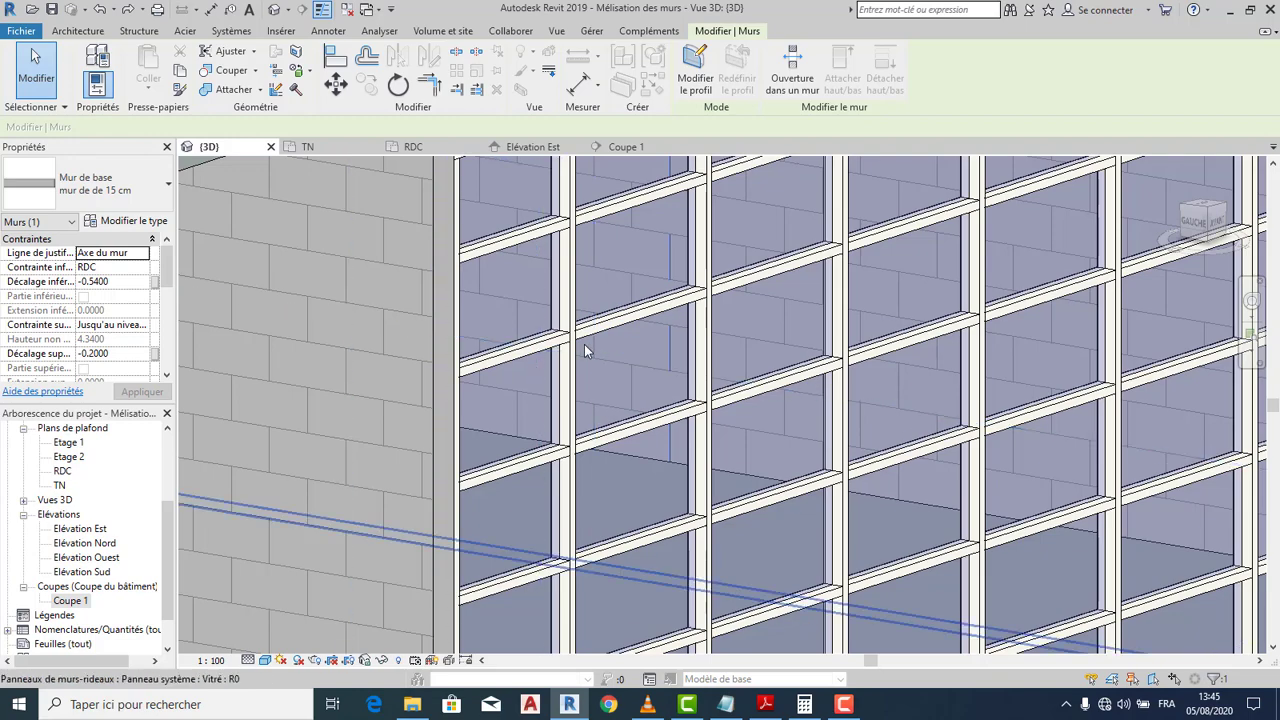
left_click(590, 343)
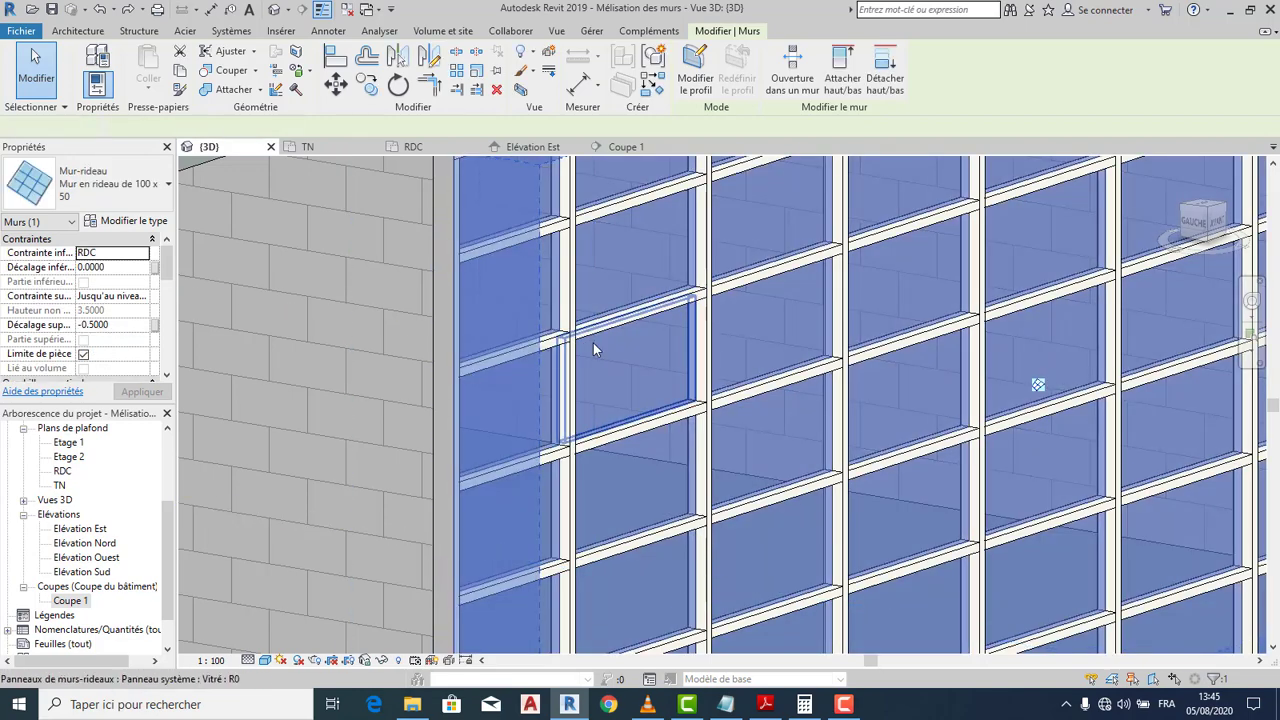
Select the glazed panel in the front curtain wall's second column, third row from the top, unpin it and clear the selection
left_click(593, 343)
scroll(630, 352, "down", 5)
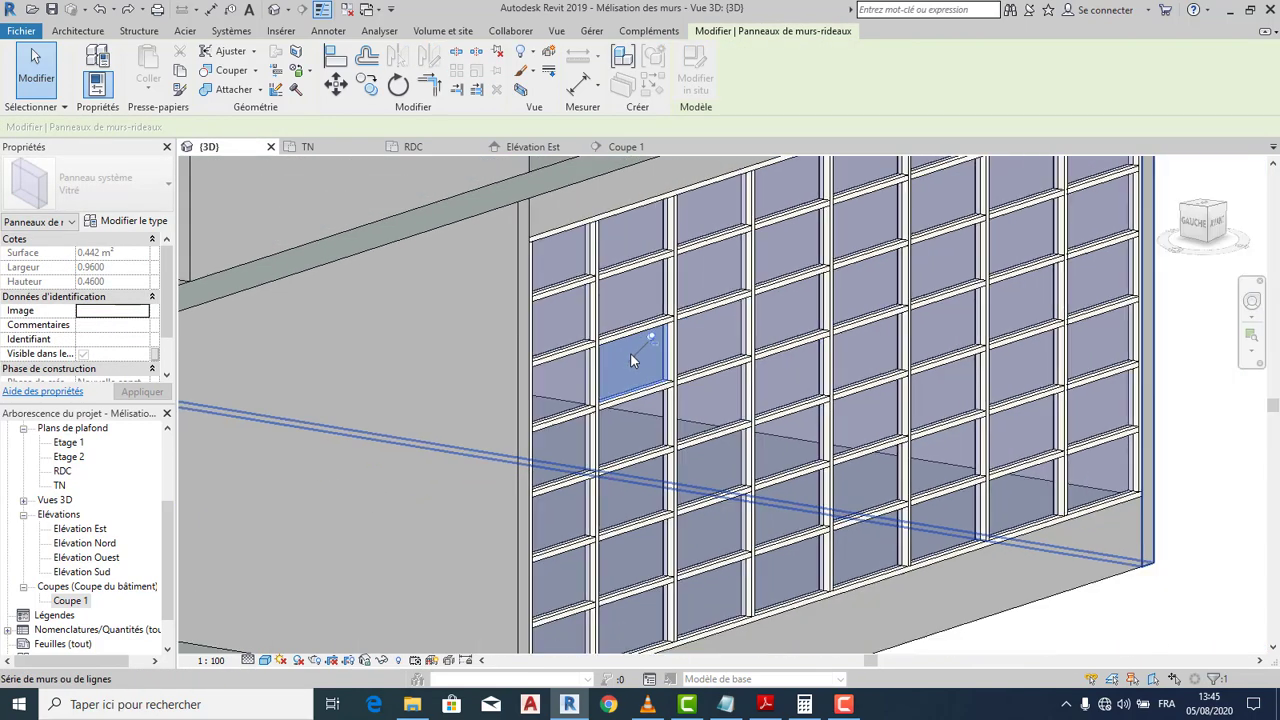
scroll(630, 356, "up", 8)
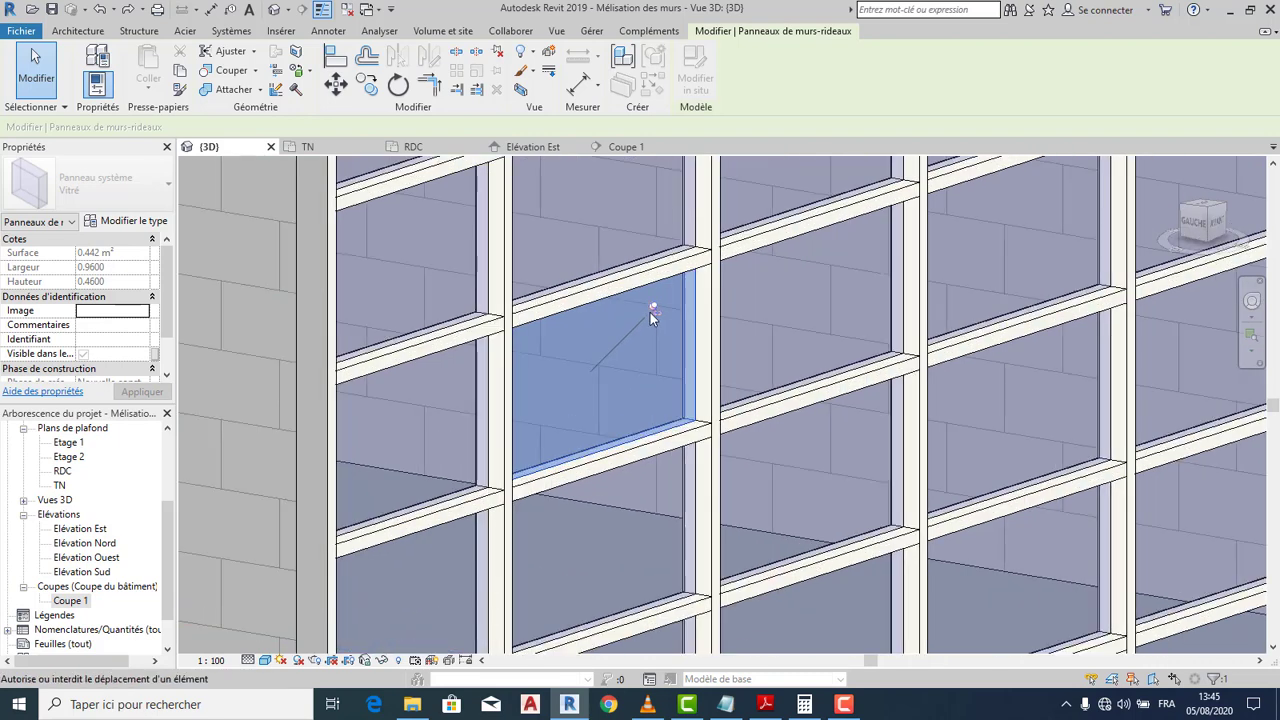
scroll(650, 312, "up", 1)
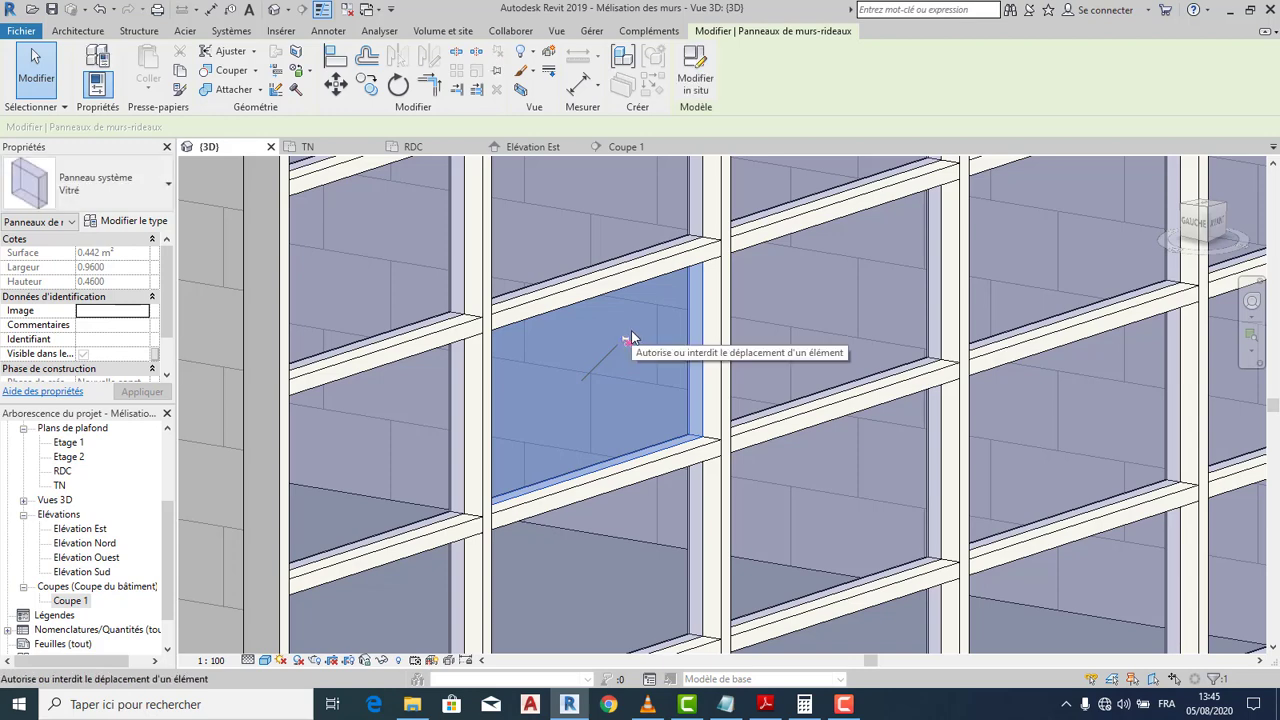
left_click(688, 285)
left_click(645, 334)
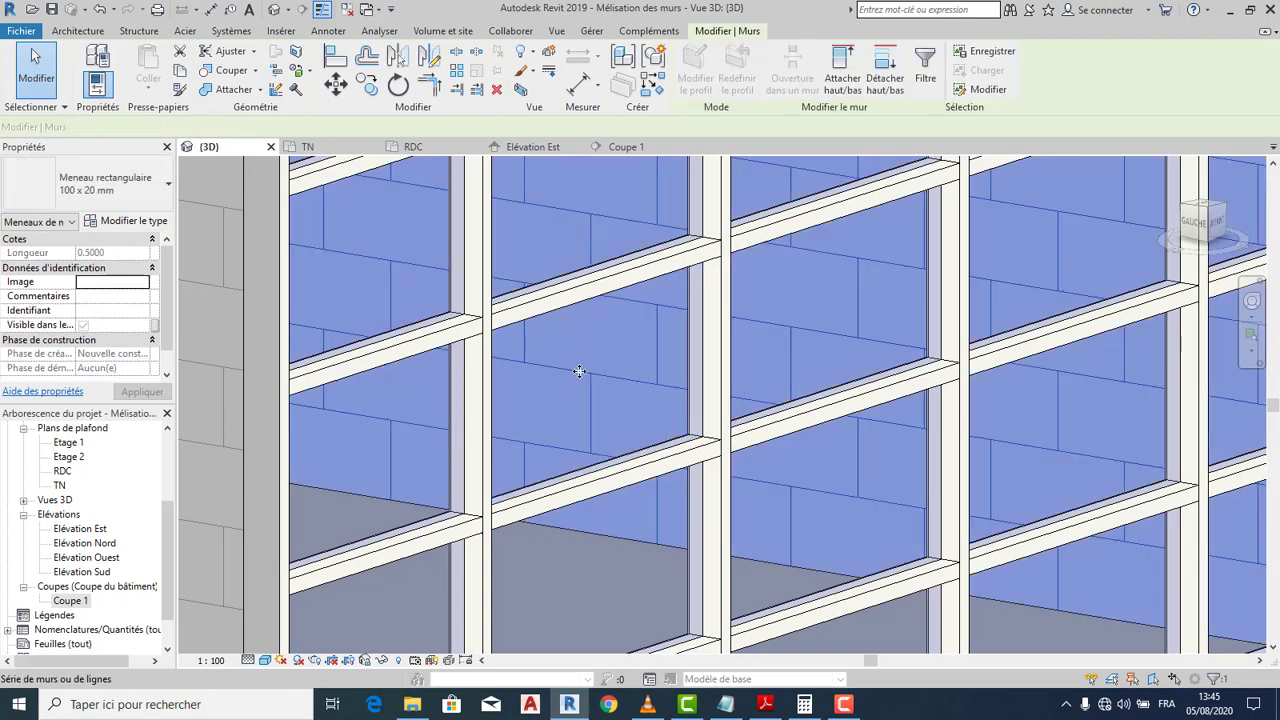
scroll(580, 367, "down", 6)
key("Escape")
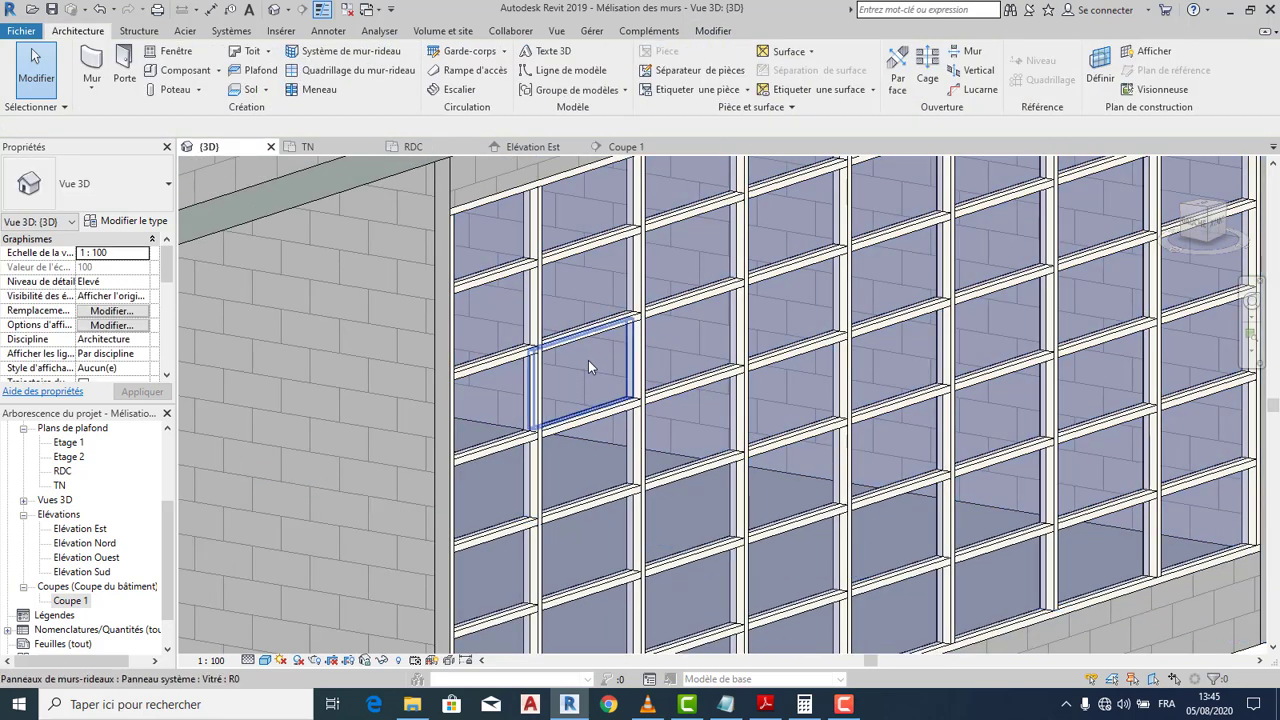
Reselect the same glazed panel in the front curtain wall and pin it again
scroll(565, 265, "up", 3)
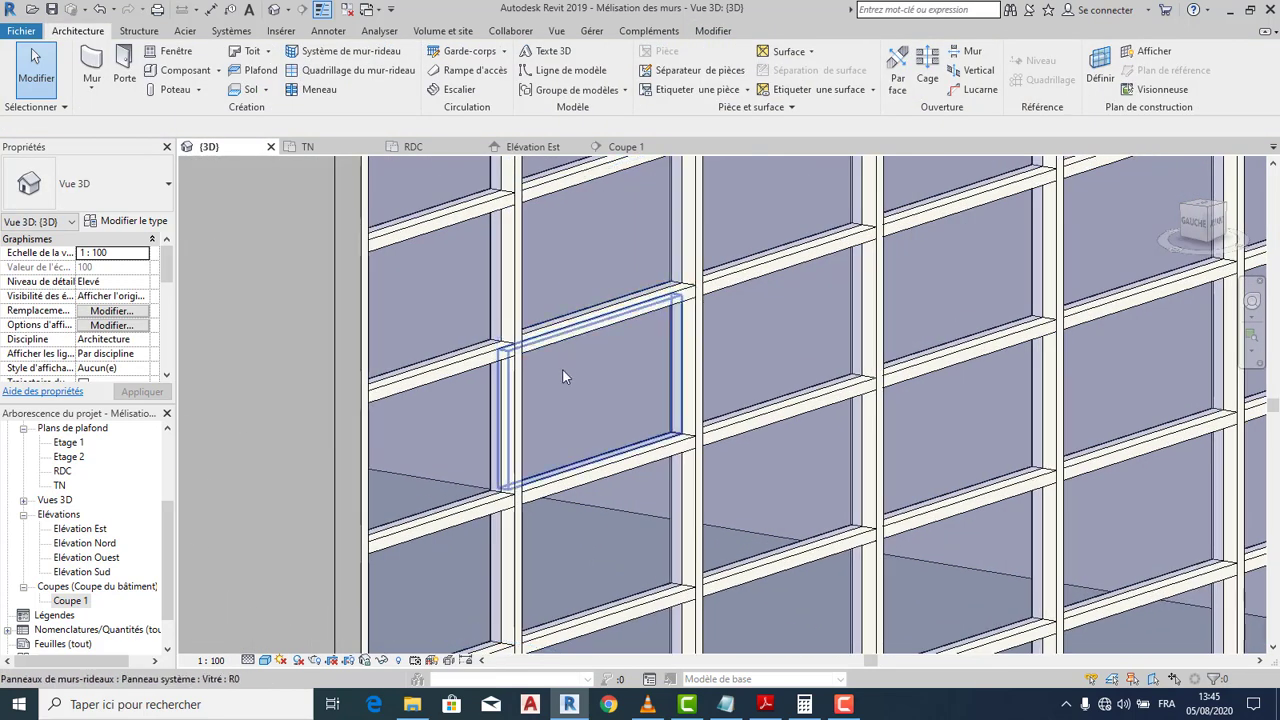
scroll(560, 451, "up", 3)
middle_click_drag(560, 458, 551, 423)
left_click(551, 430)
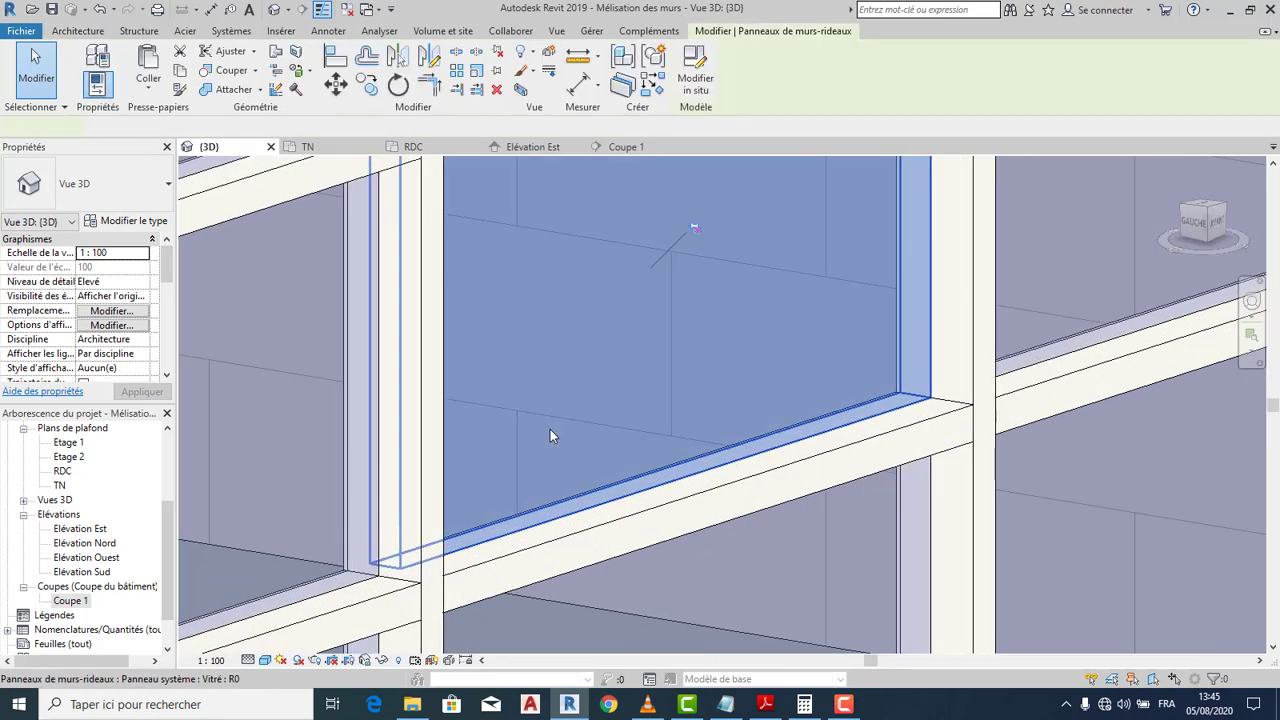
scroll(556, 376, "down", 3)
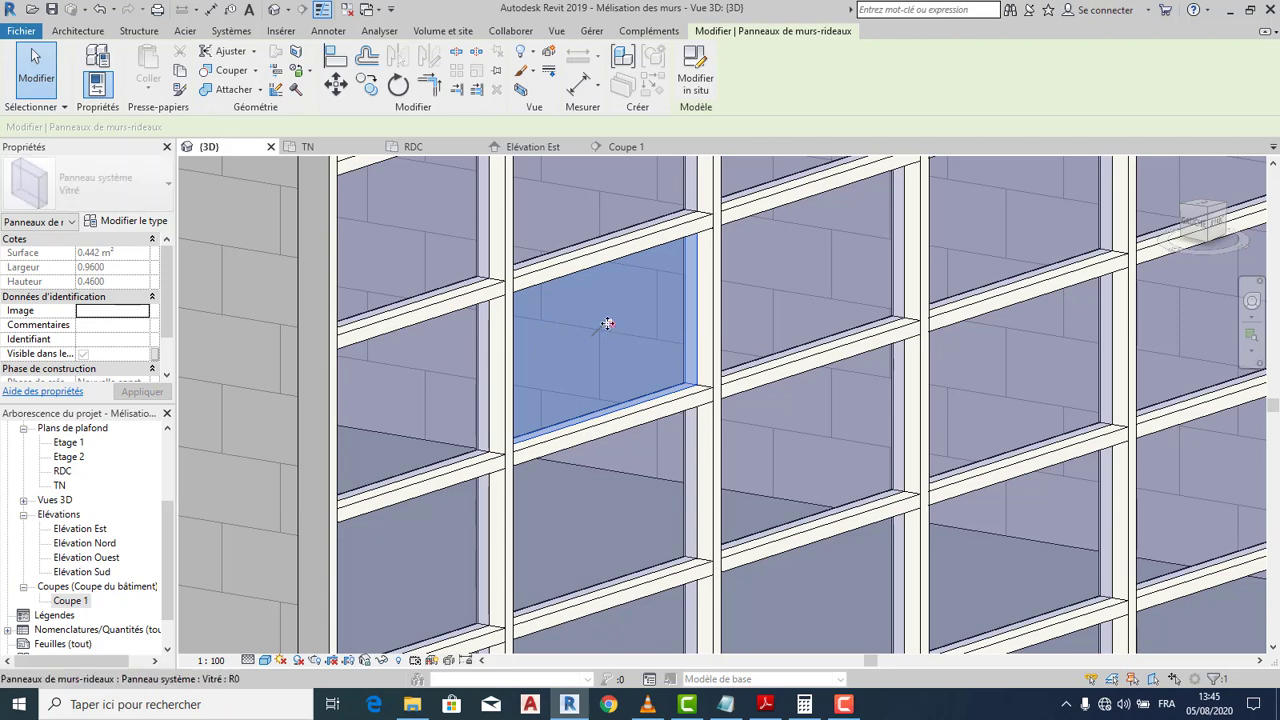
left_click(607, 323)
scroll(604, 401, "down", 5)
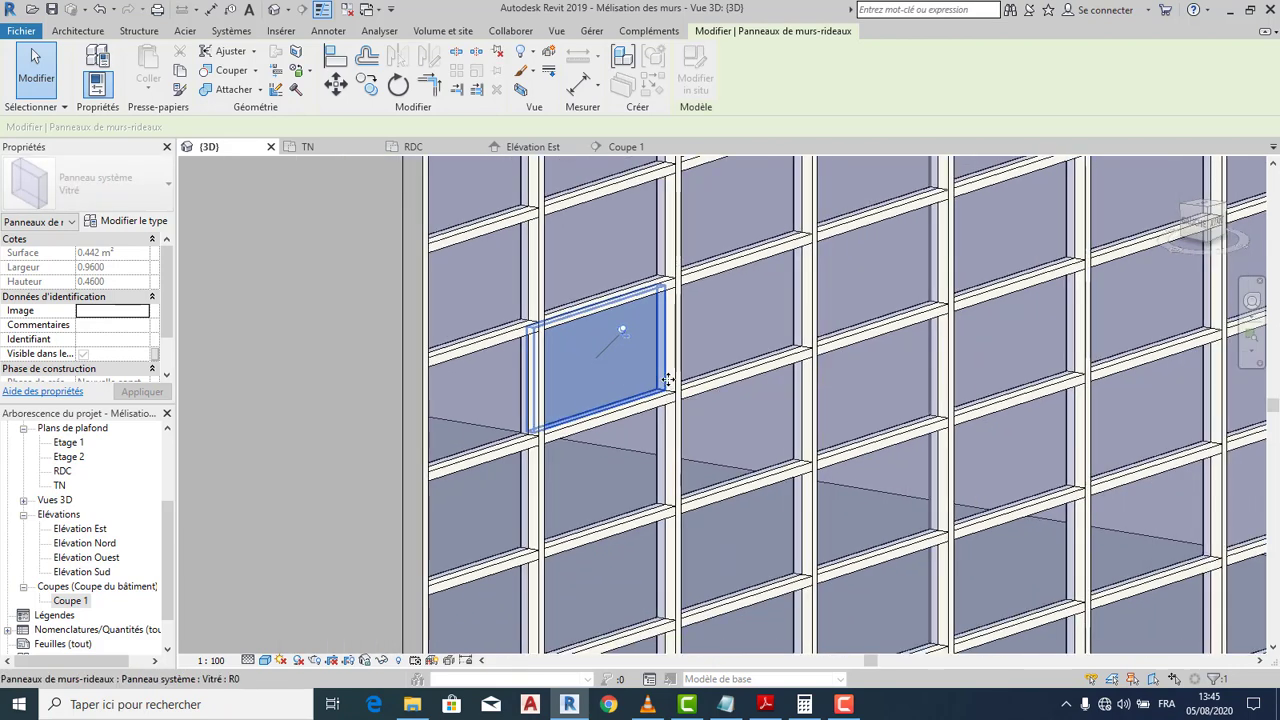
Clear the panel selection in the front curtain wall and undo the last two changes
key("Escape")
left_click(1205, 230)
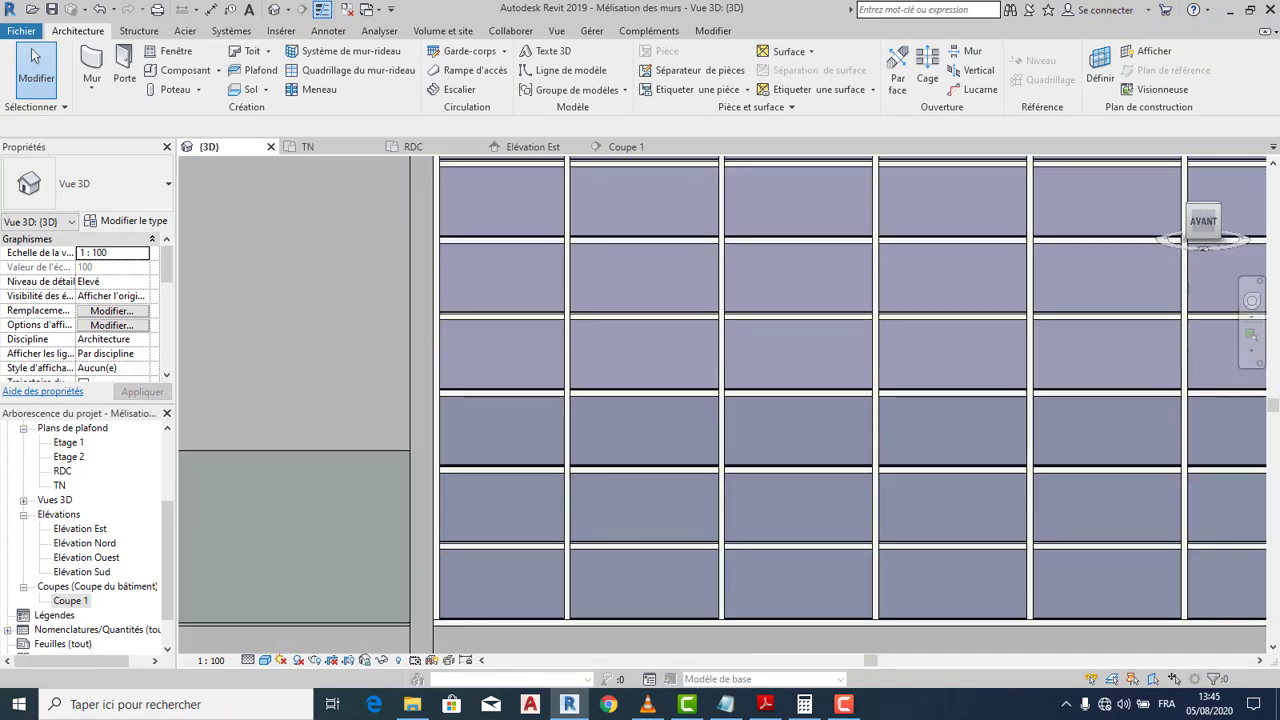
middle_click_drag(500, 220, 706, 376, "shift")
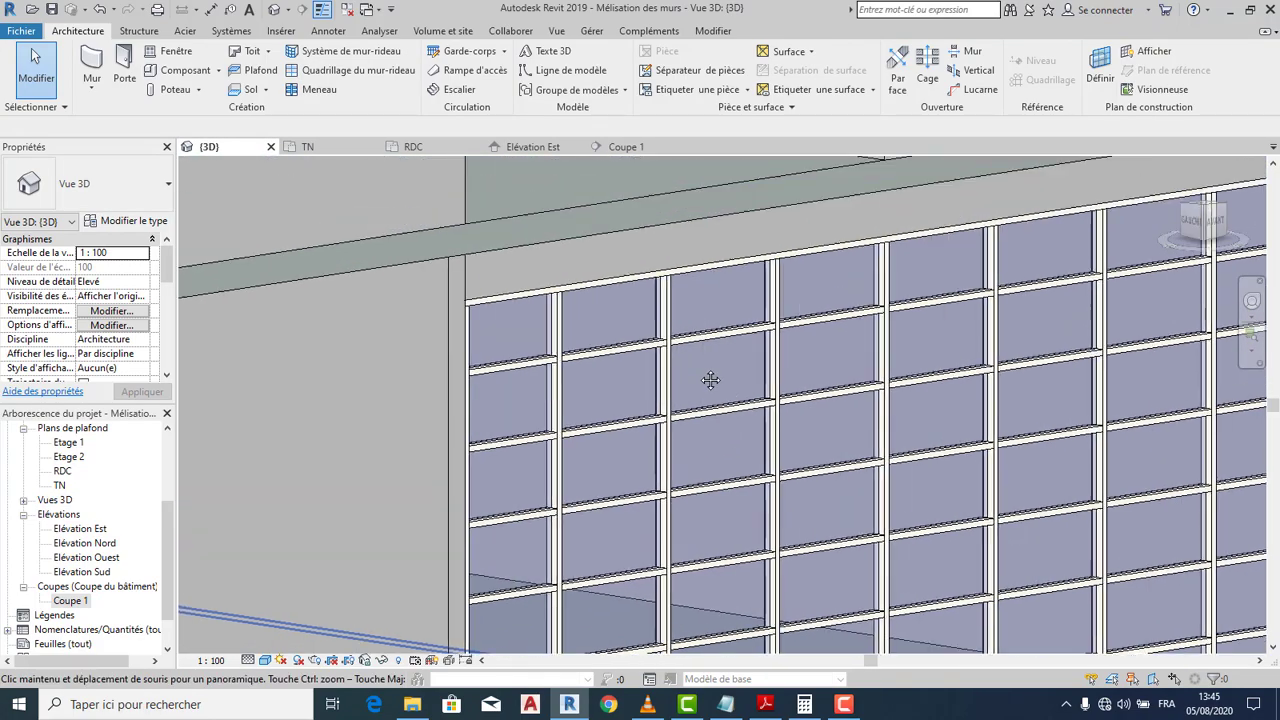
scroll(700, 362, "up", 5)
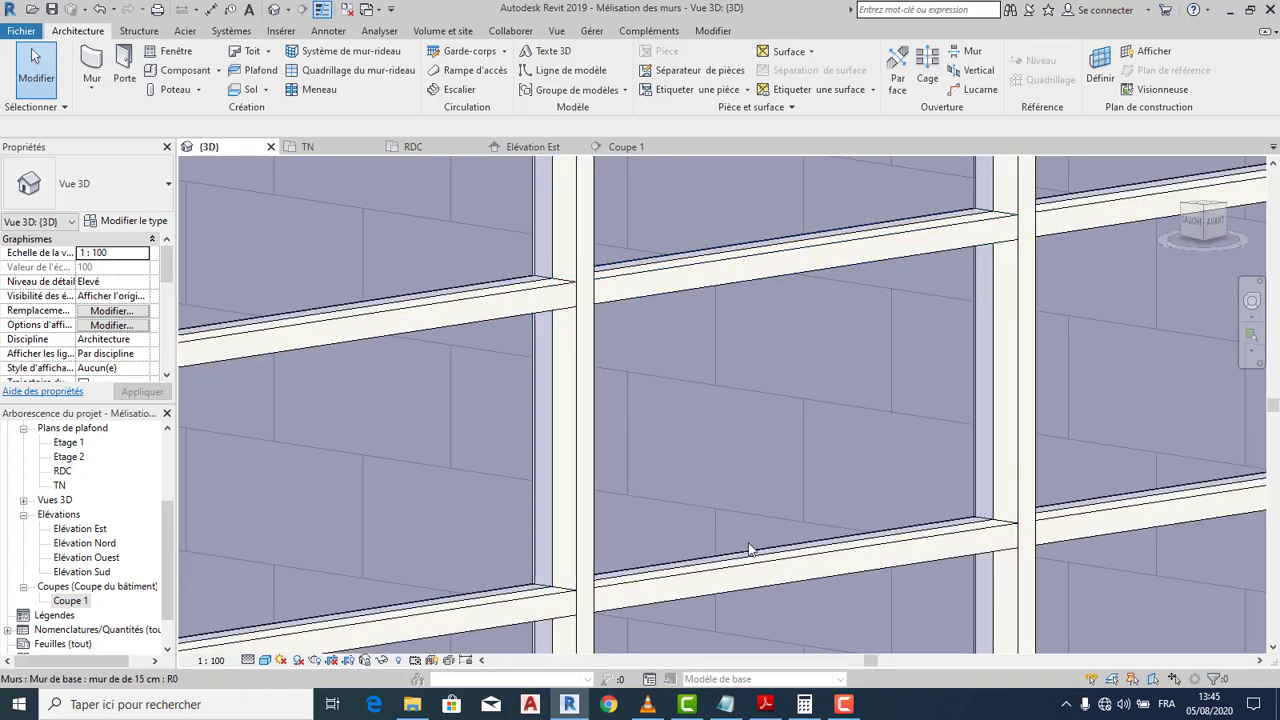
scroll(569, 509, "down", 3)
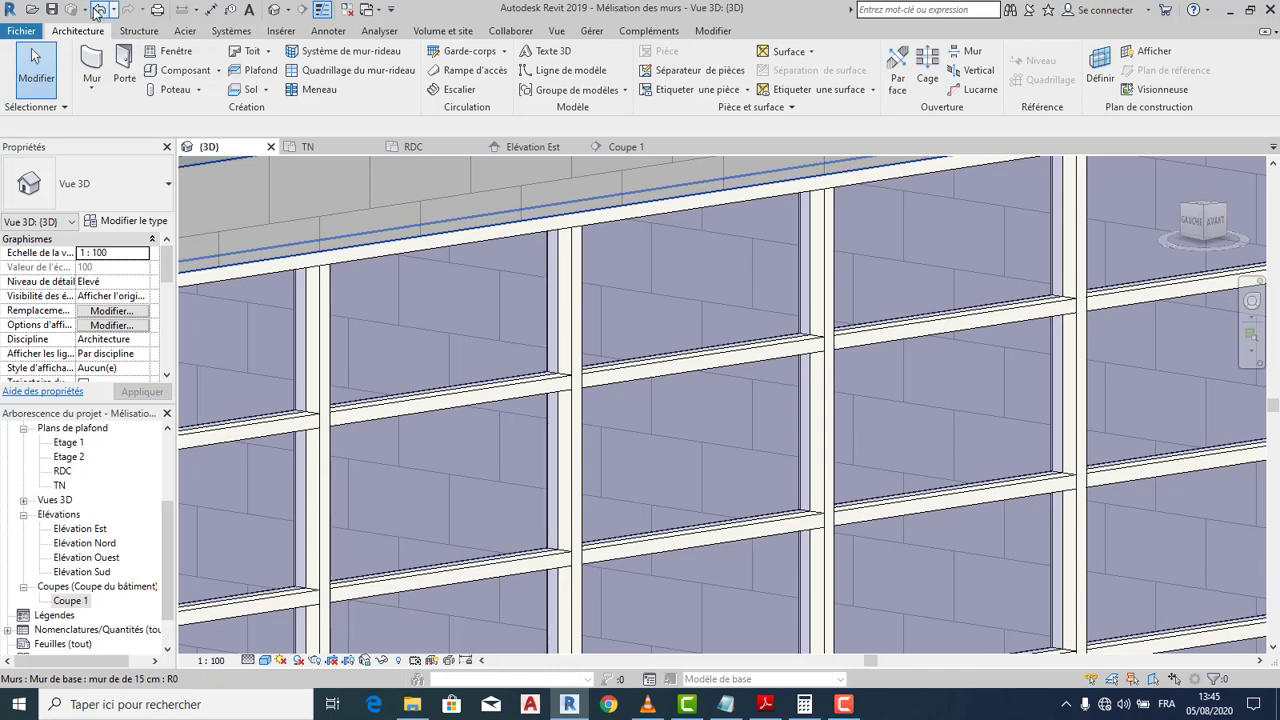
left_click(97, 10)
left_click(97, 13)
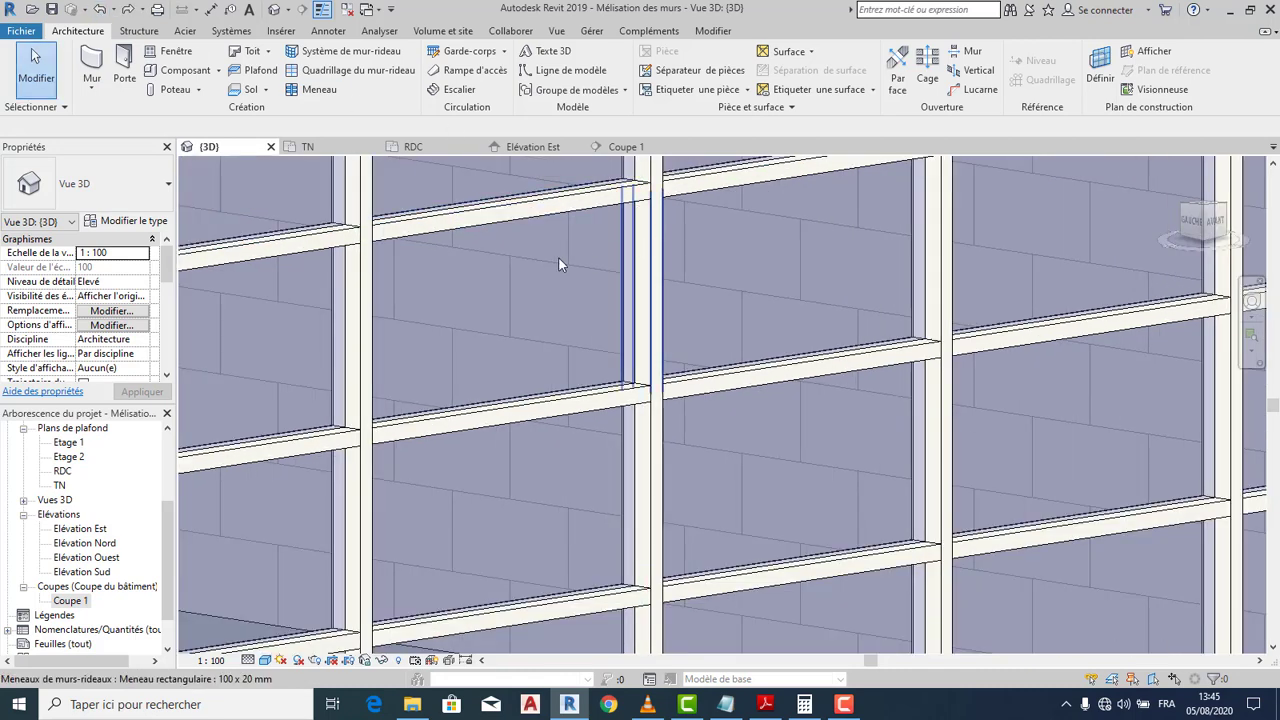
scroll(562, 268, "down", 4)
middle_click_drag(568, 267, 576, 324)
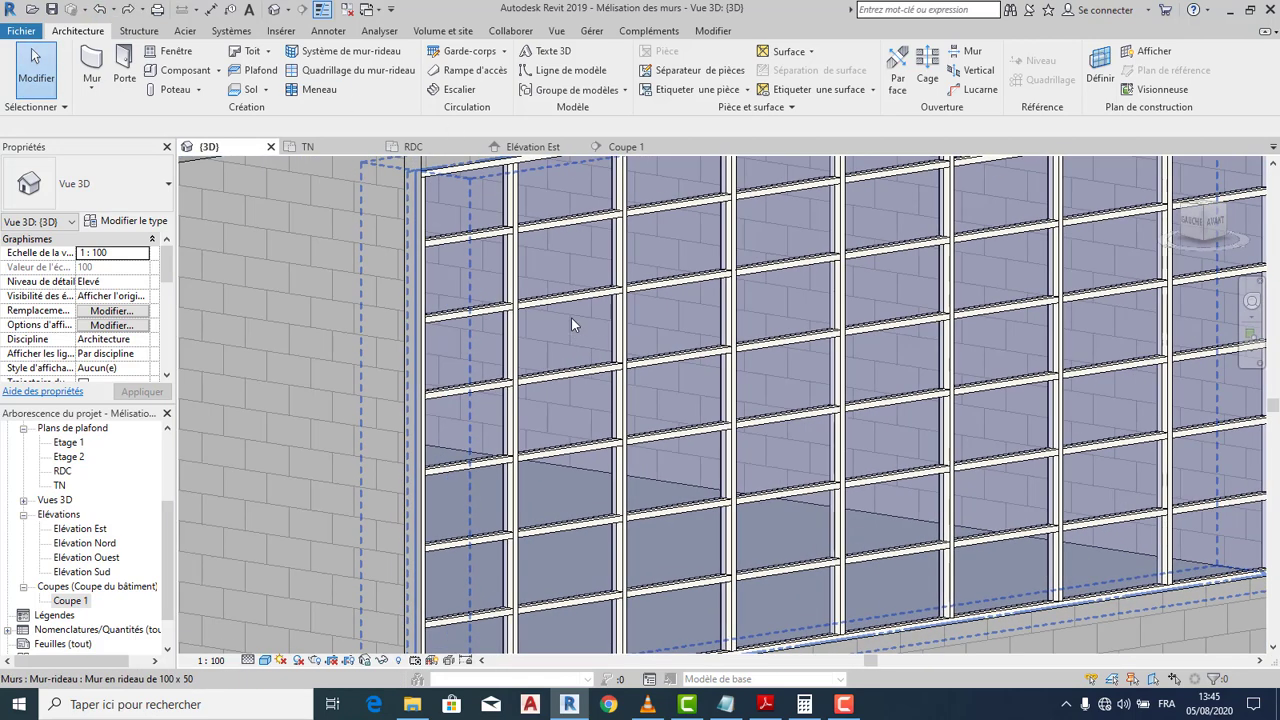
scroll(602, 382, "down", 1)
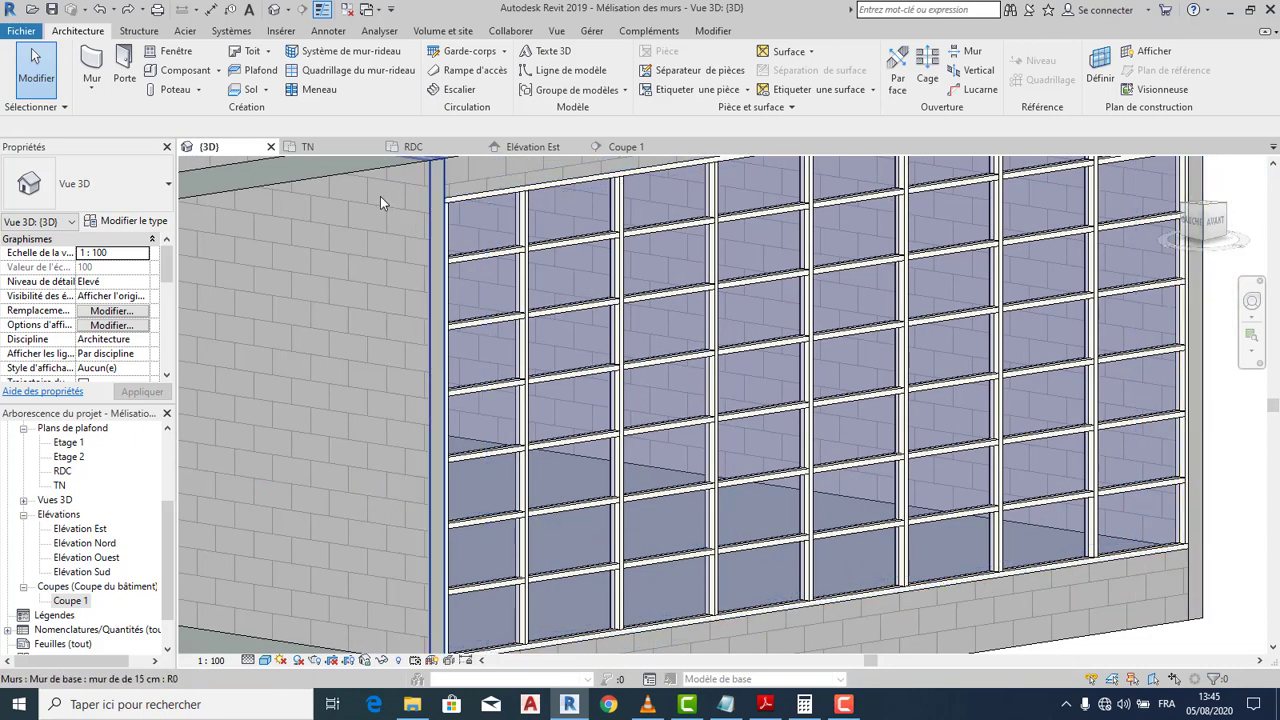
scroll(380, 196, "down", 2)
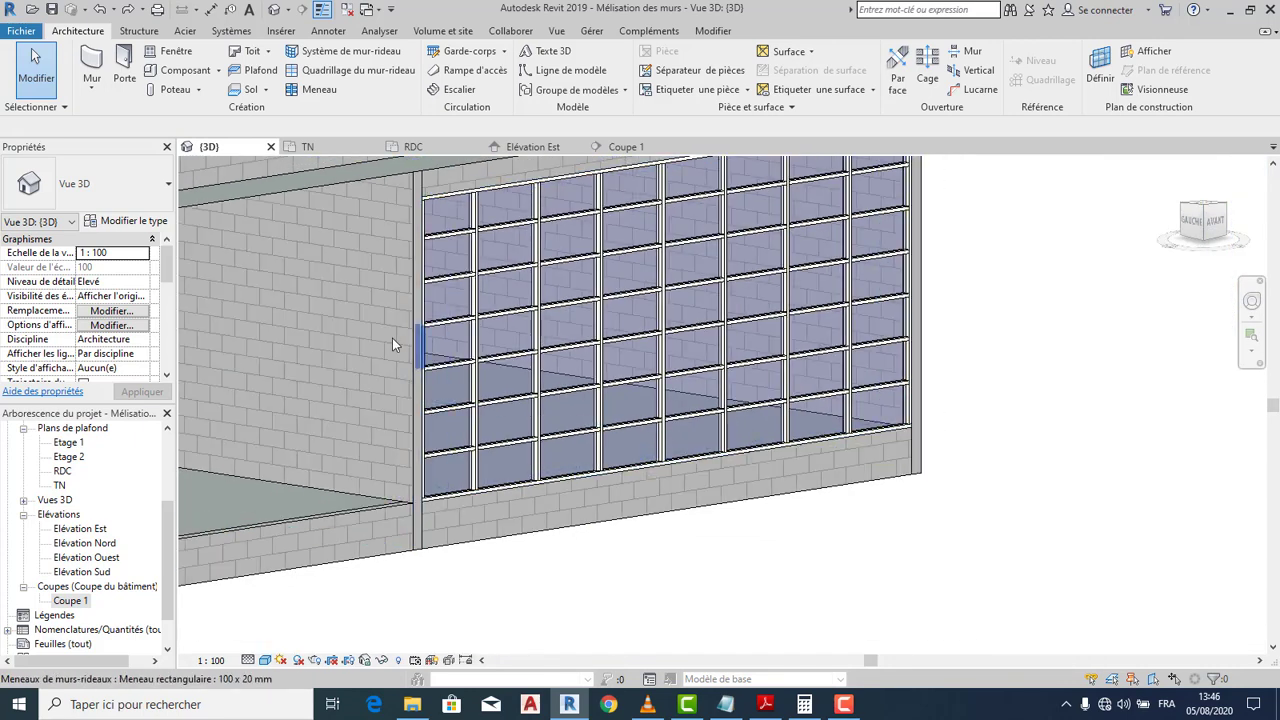
Open the Elévation Sud view and set its visual style to Ombré
double_click(104, 572)
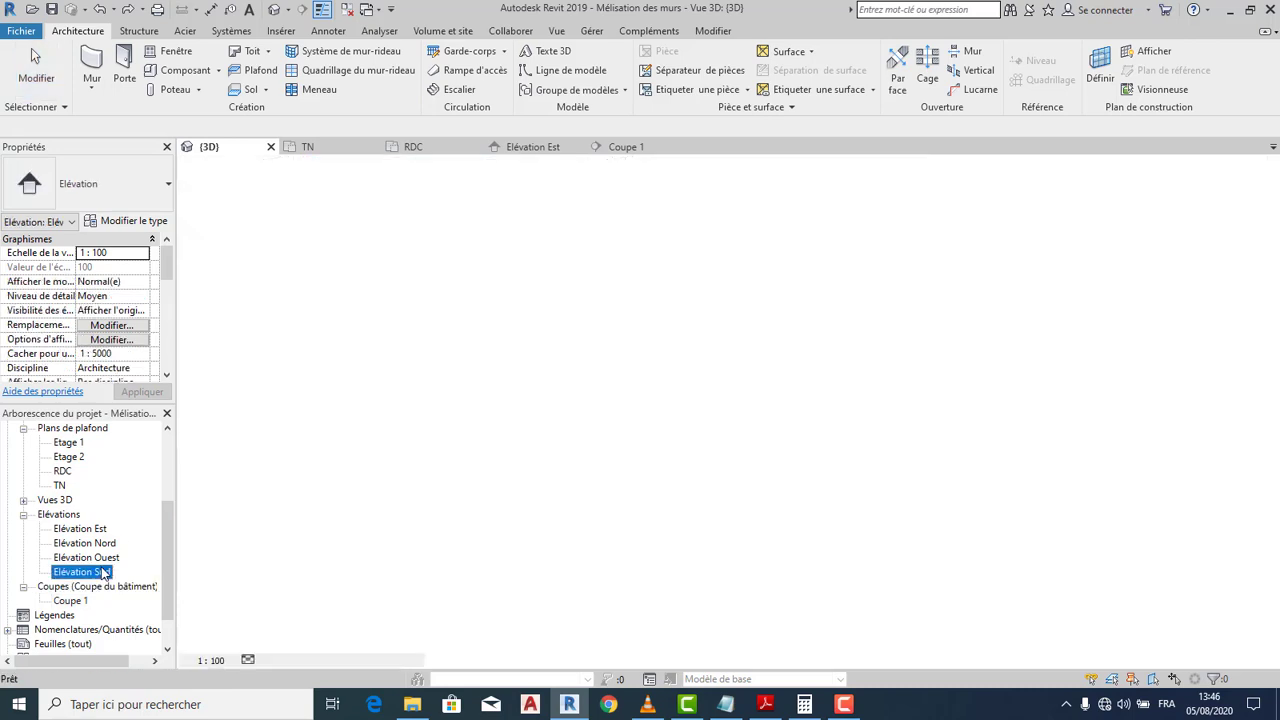
scroll(640, 590, "up", 5)
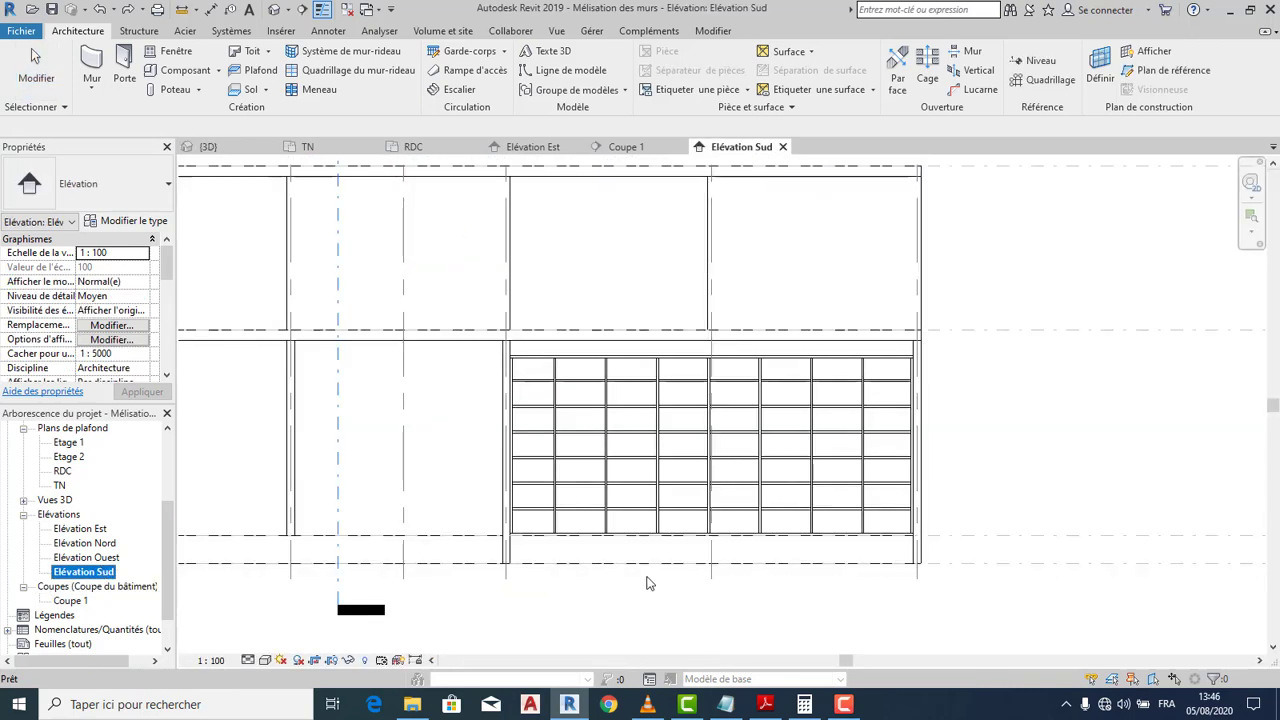
left_click(266, 661)
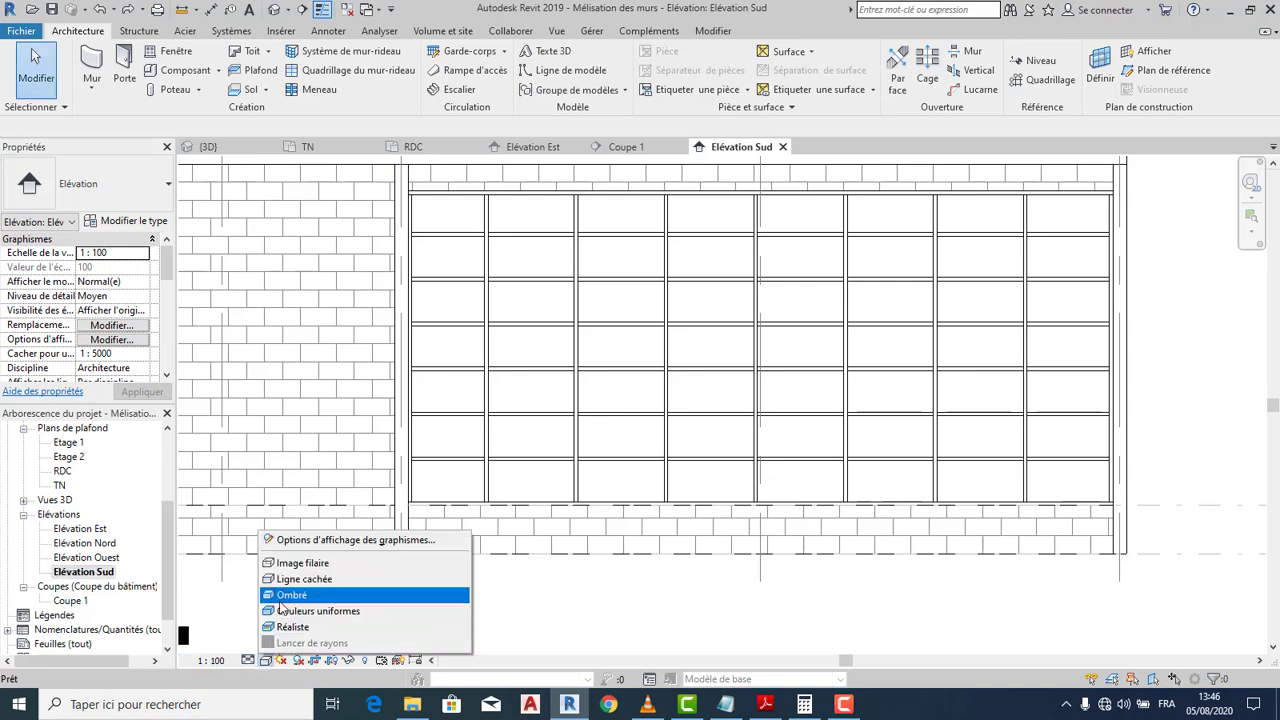
left_click(291, 595)
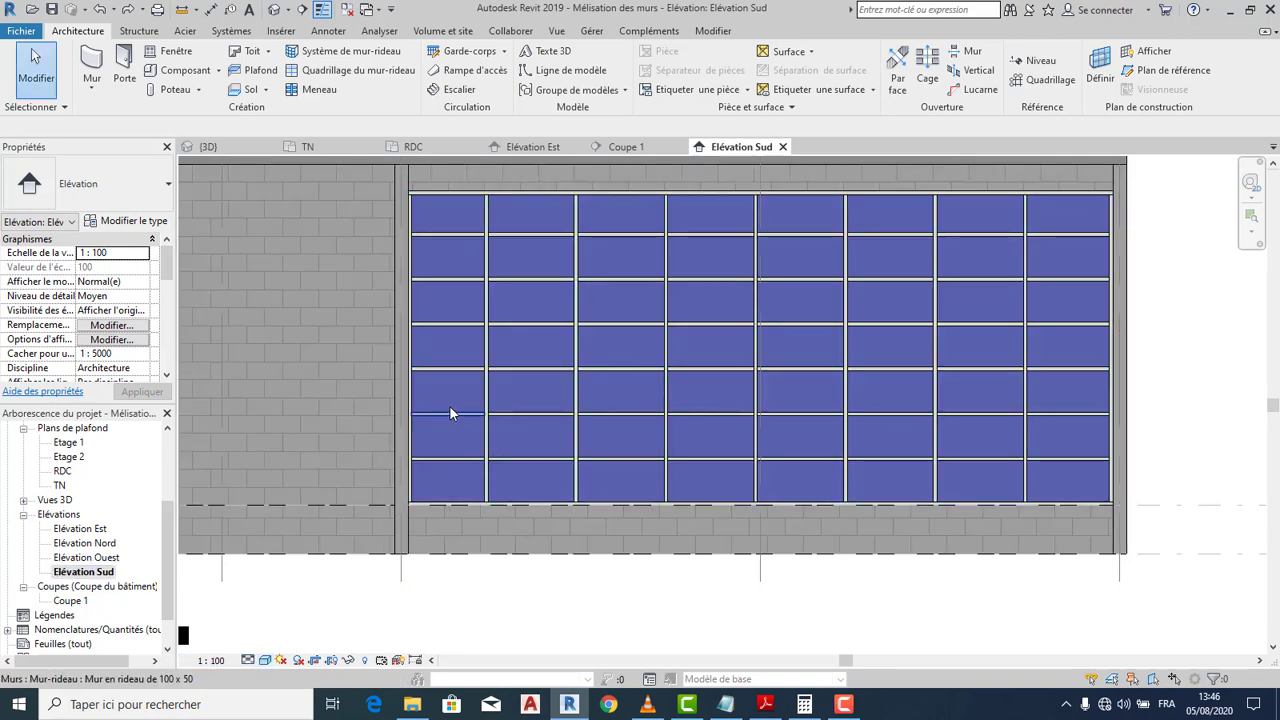
Select the glazed panel in the curtain wall's first column, fourth row from the top, unpin it and clear the selection
scroll(535, 340, "up", 3)
scroll(535, 340, "down", 4)
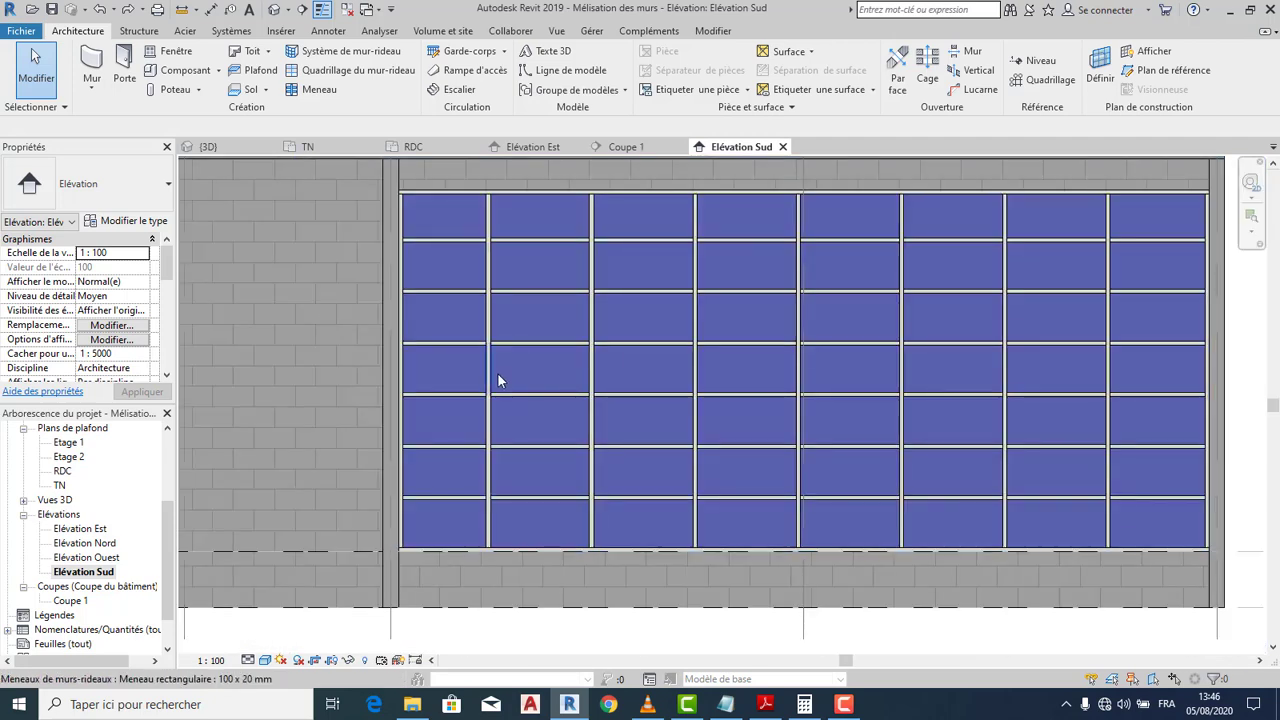
scroll(473, 362, "up", 2)
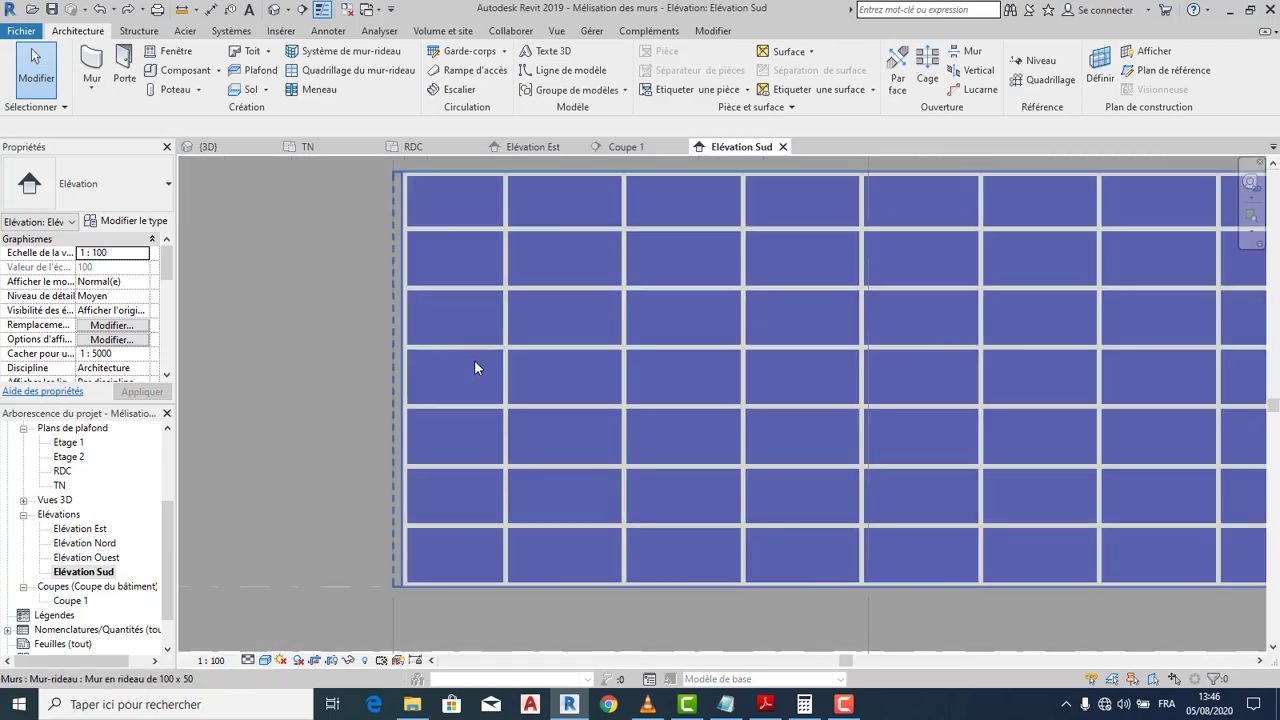
left_click(478, 367)
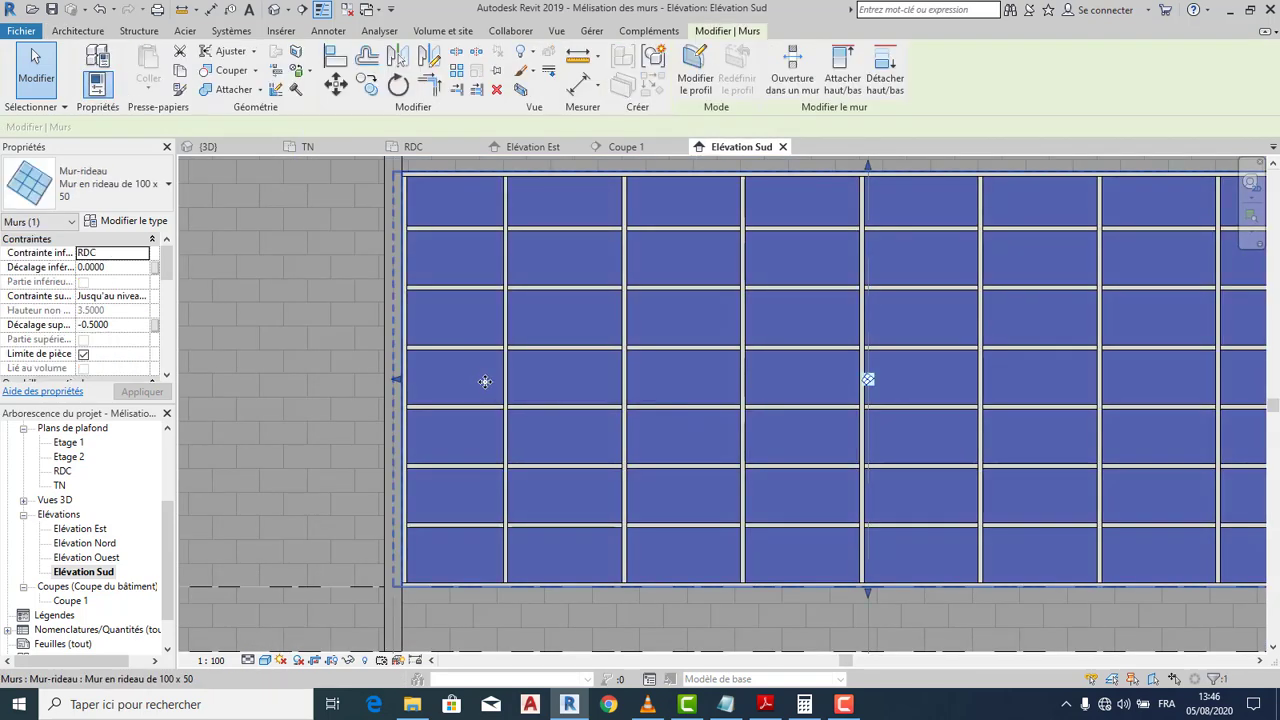
key("Tab")
left_click(484, 362)
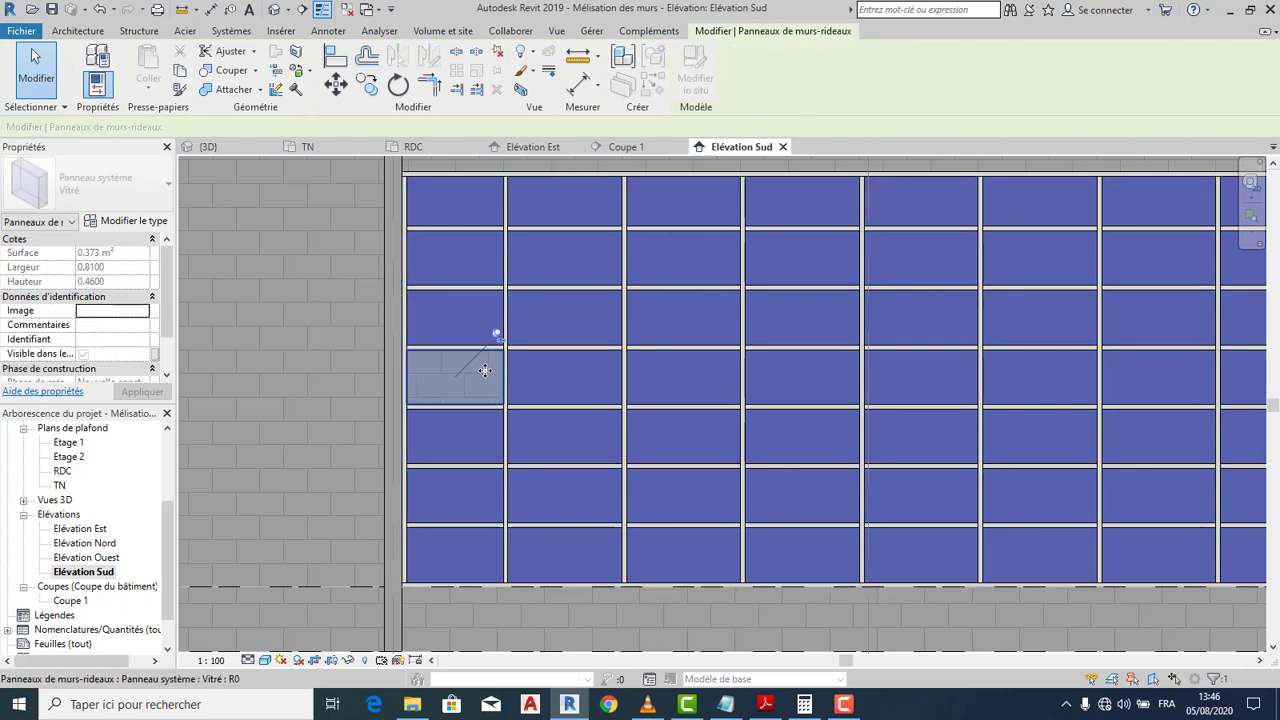
scroll(485, 366, "up", 2)
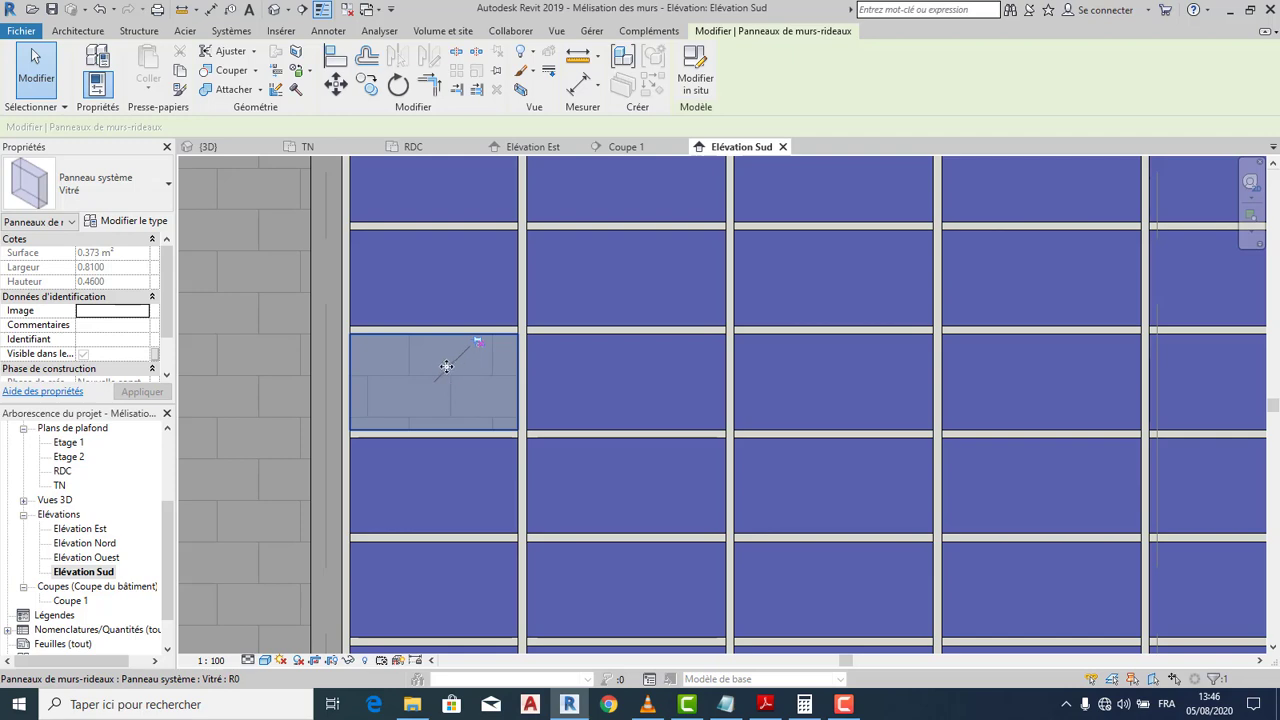
scroll(437, 371, "down", 1)
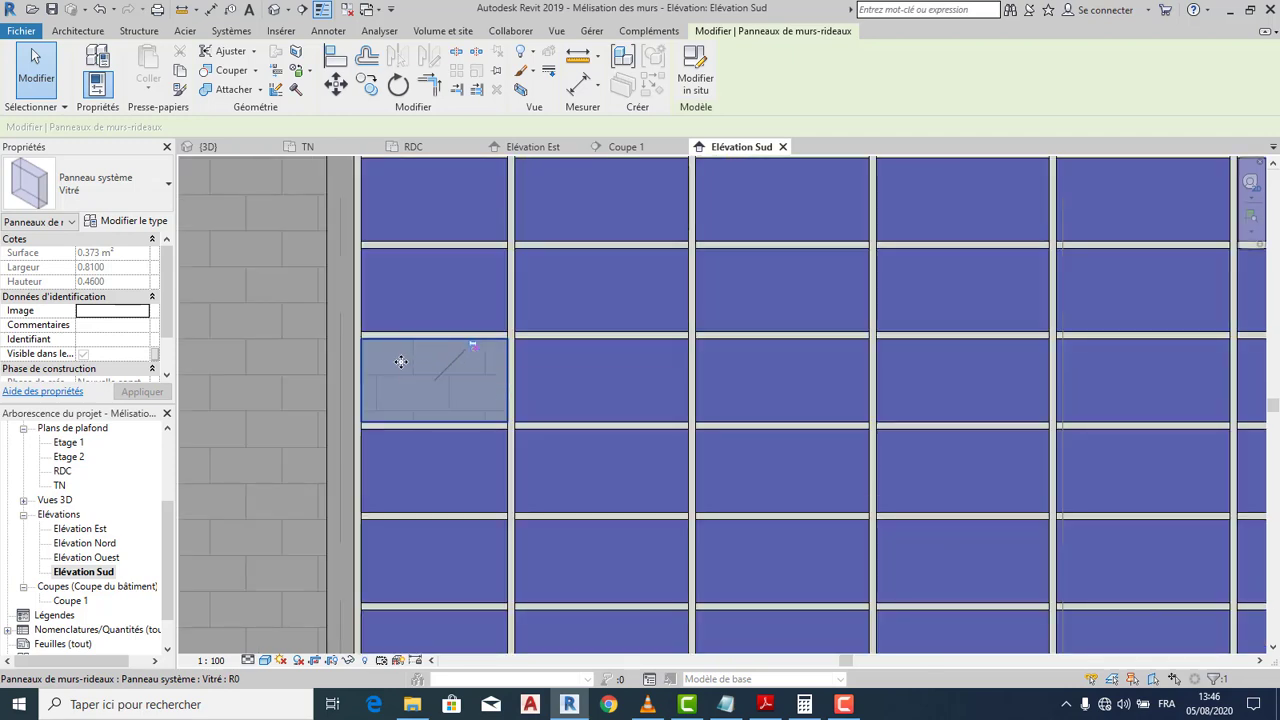
right_click(413, 359)
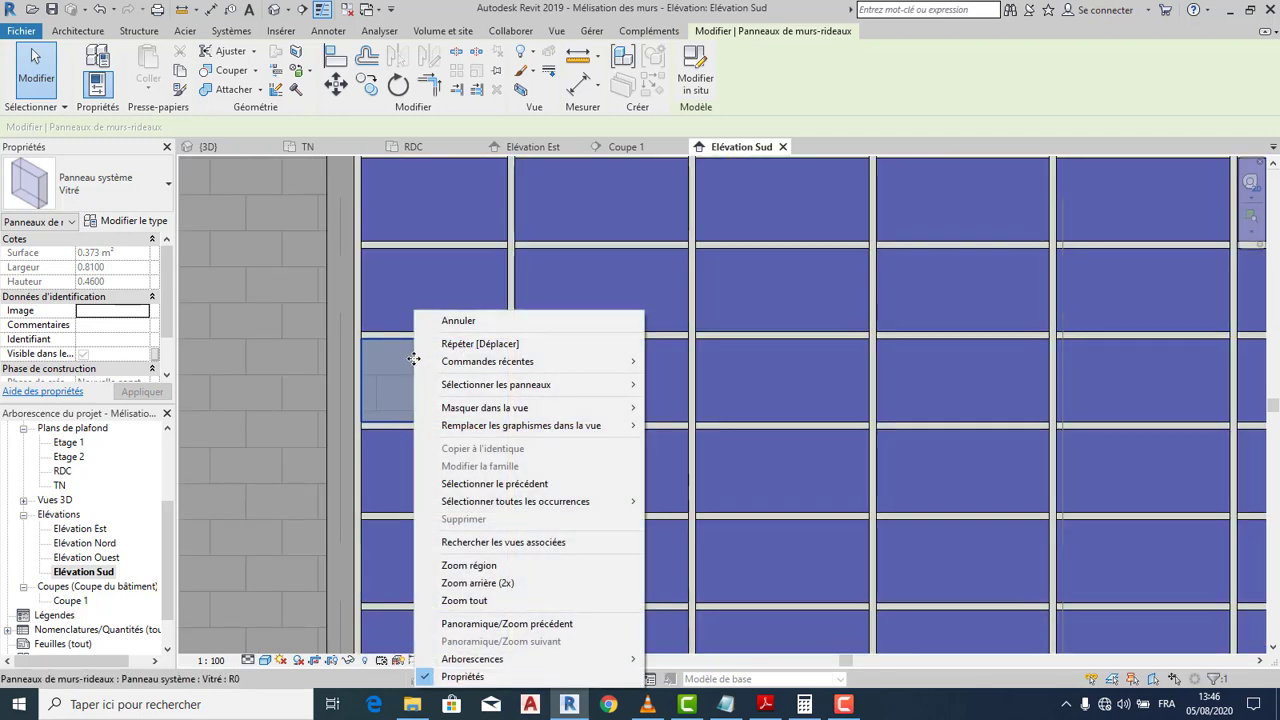
left_click(389, 376)
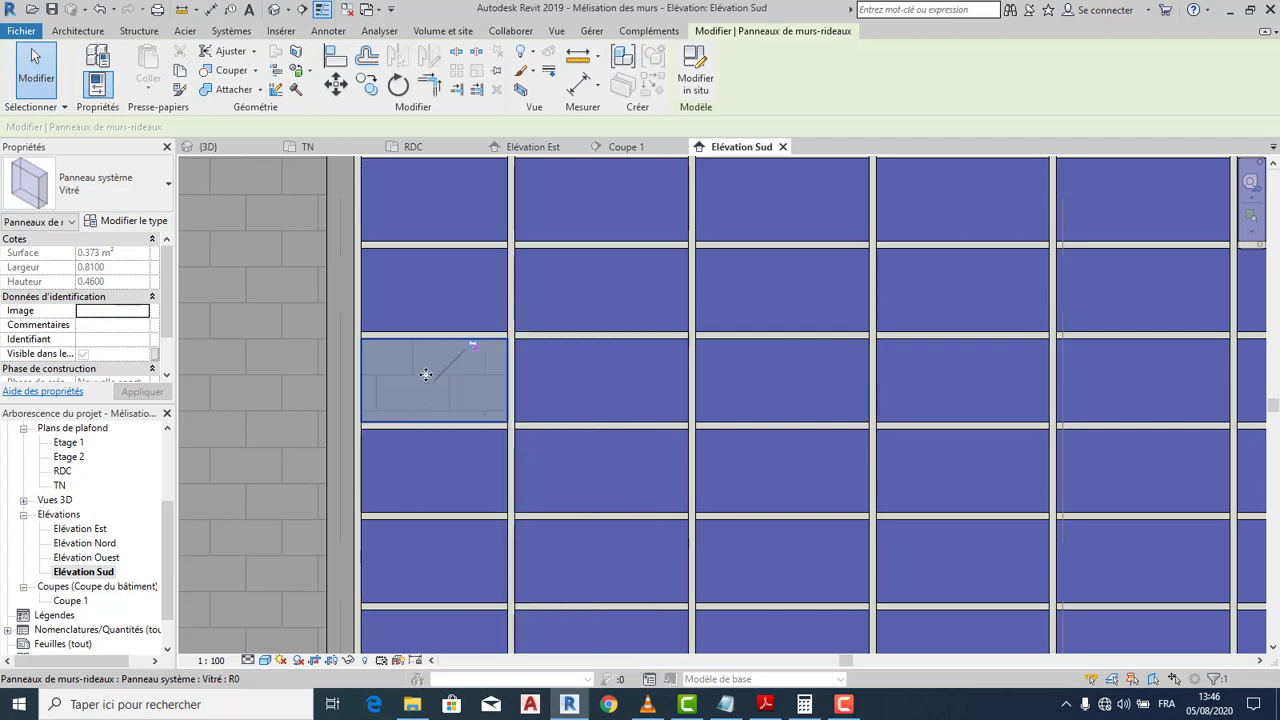
scroll(426, 373, "down", 3)
key("Escape")
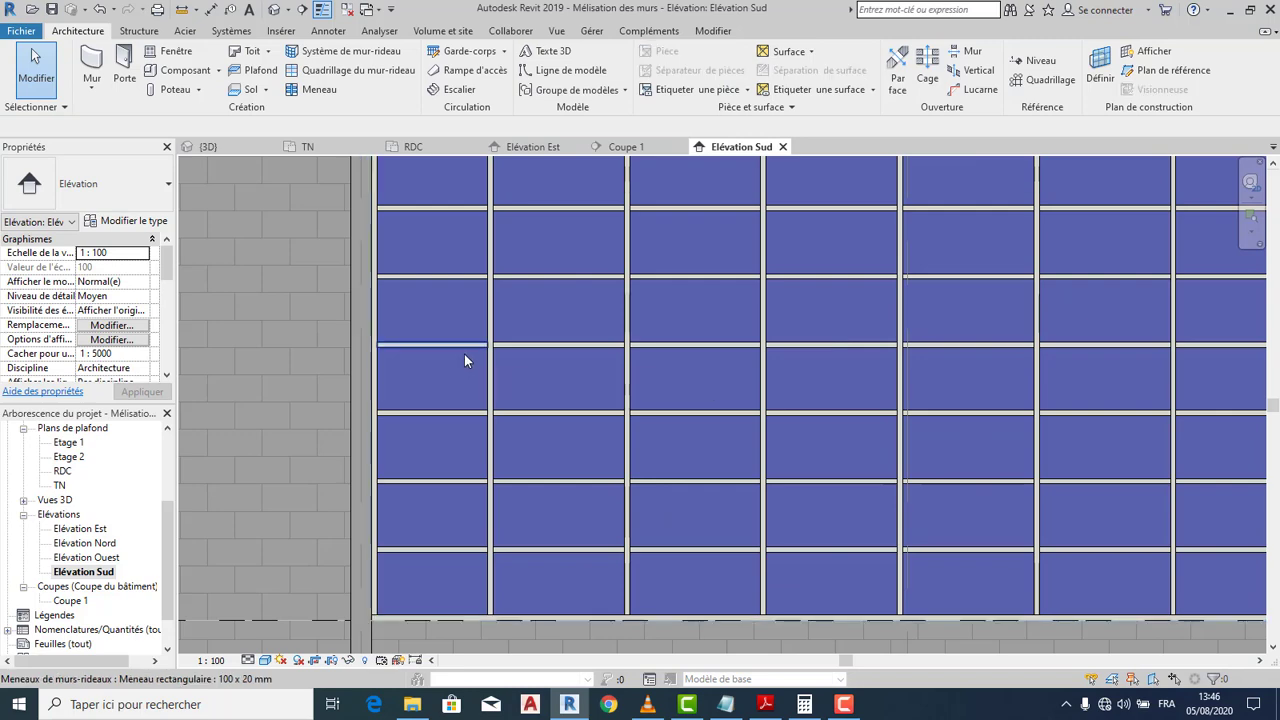
left_click(463, 359)
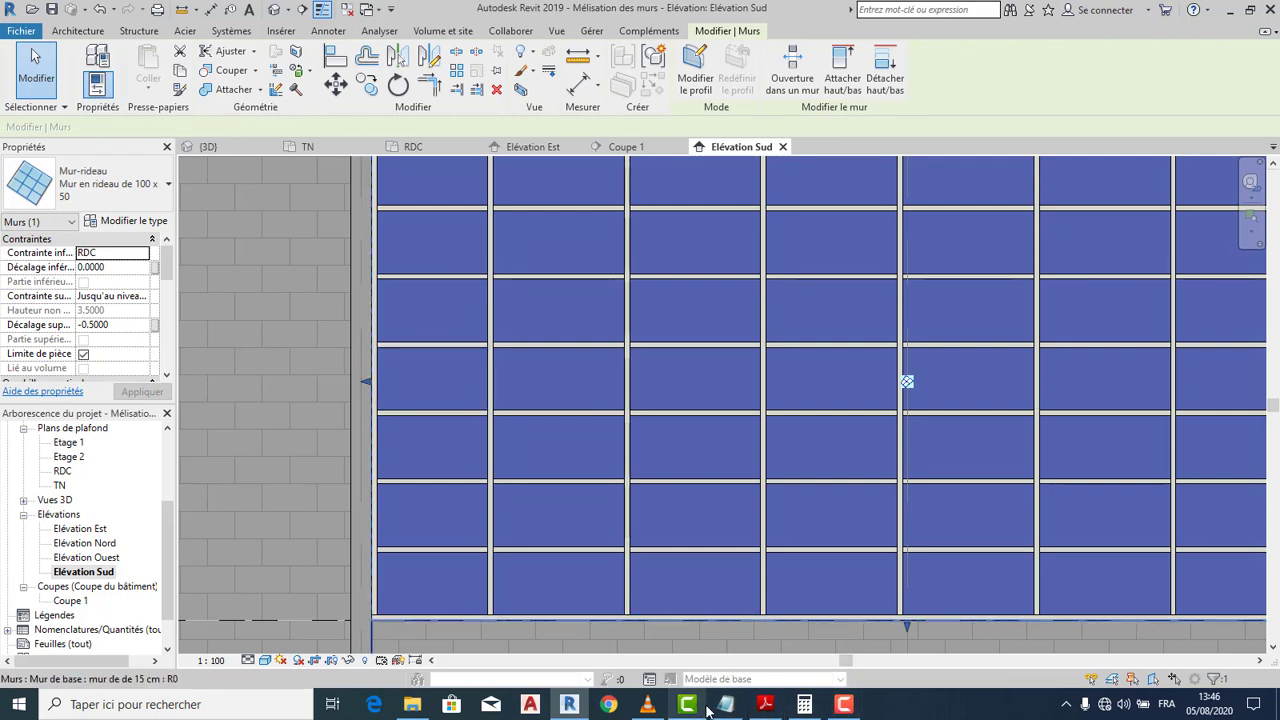
left_click(844, 705)
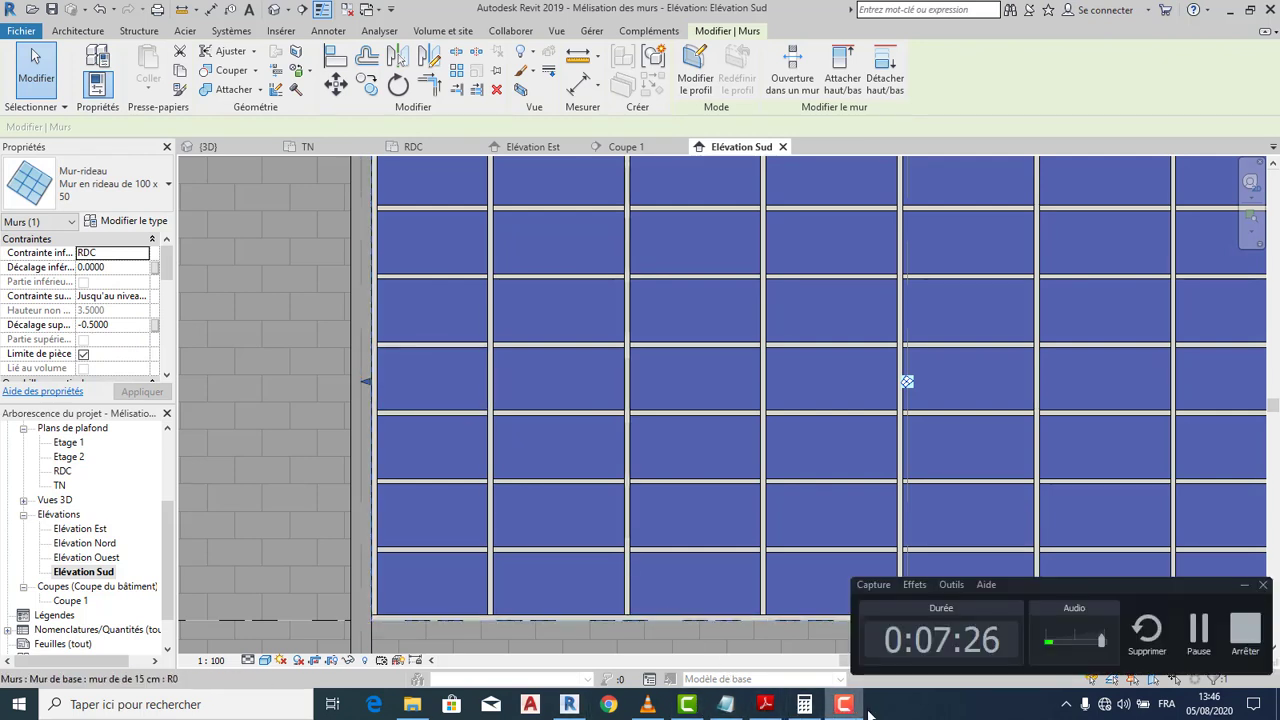
left_click(1198, 628)
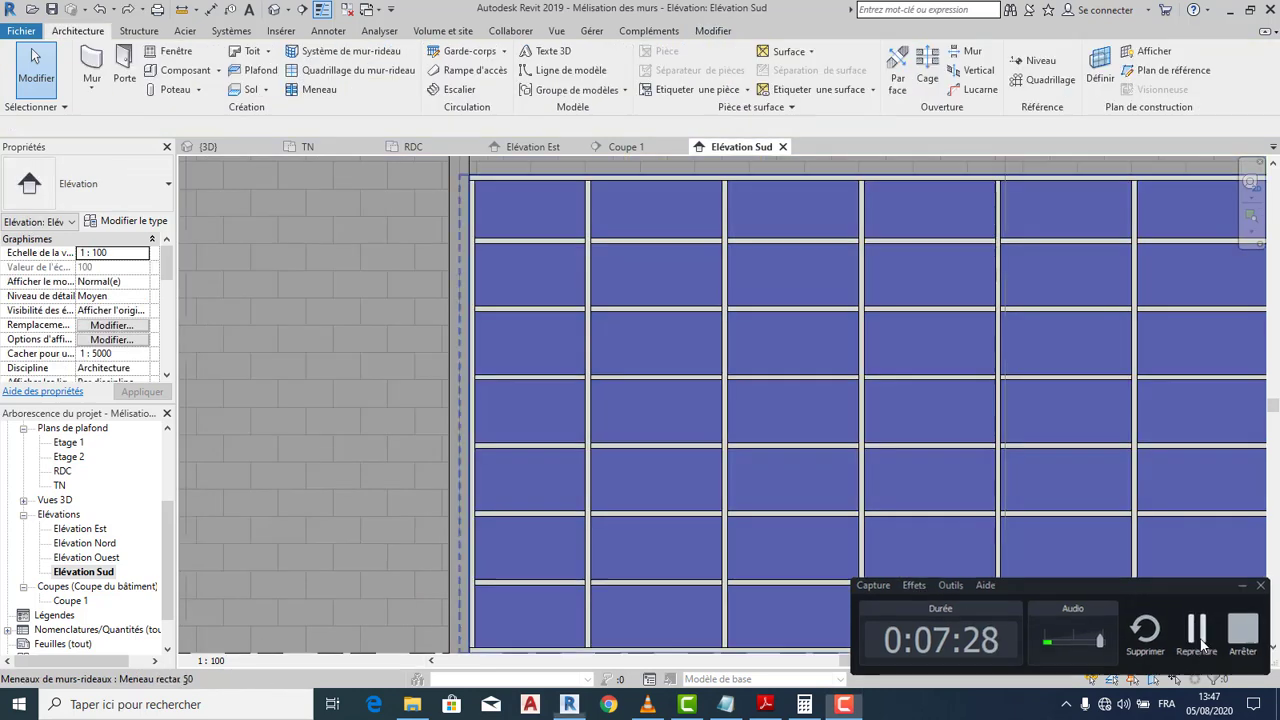
left_click(1198, 628)
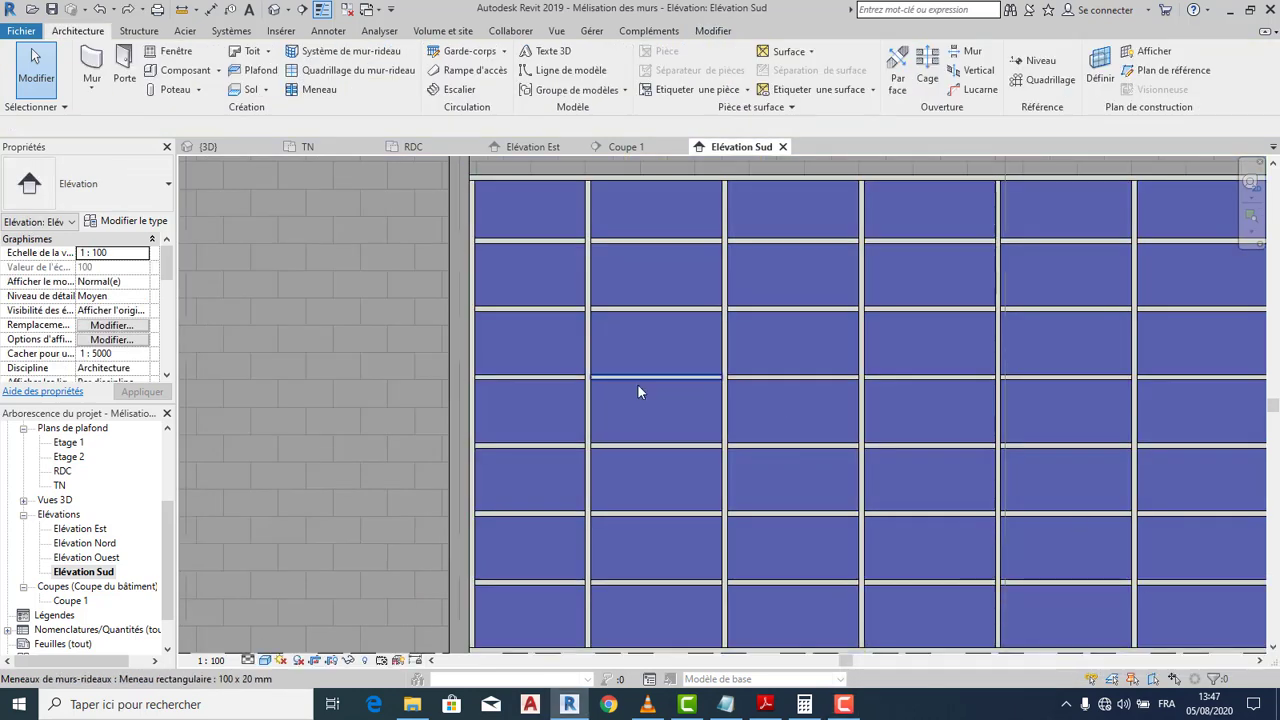
Change the unpinned panel in the first column, fourth row from the top, to the Panneau système Plein type
scroll(545, 402, "down", 3)
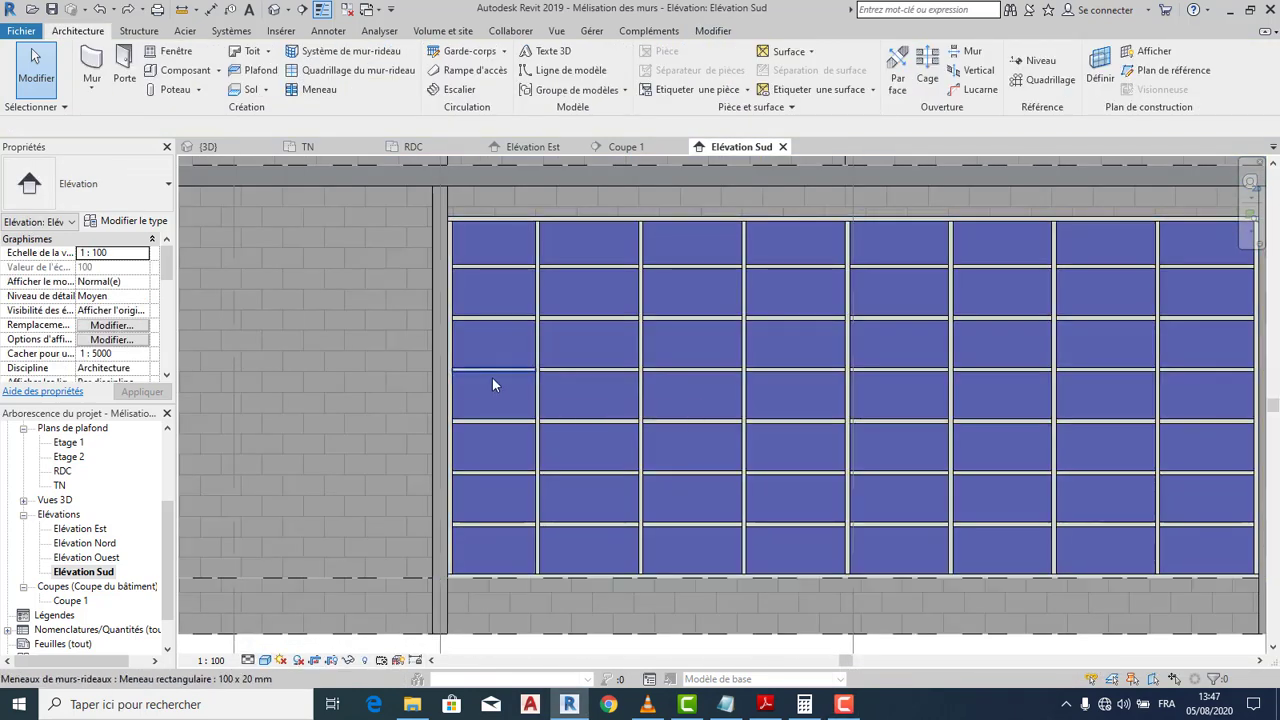
left_click(479, 385)
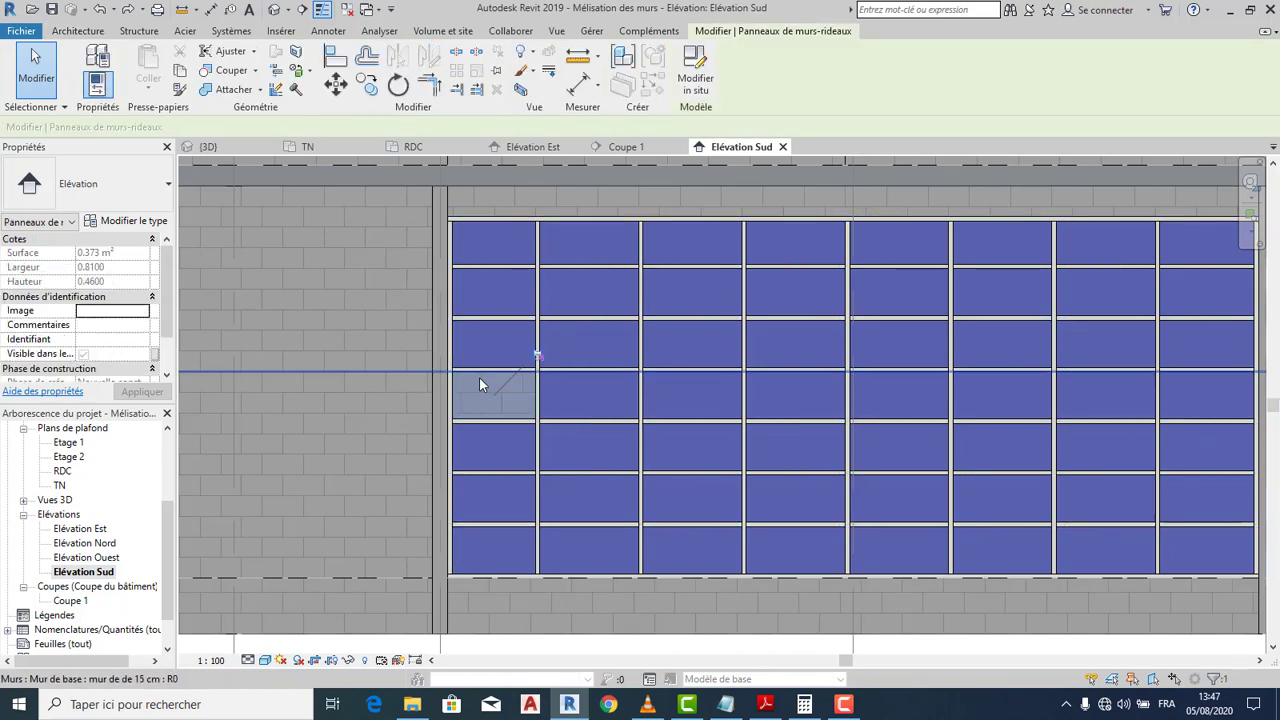
left_click(168, 190)
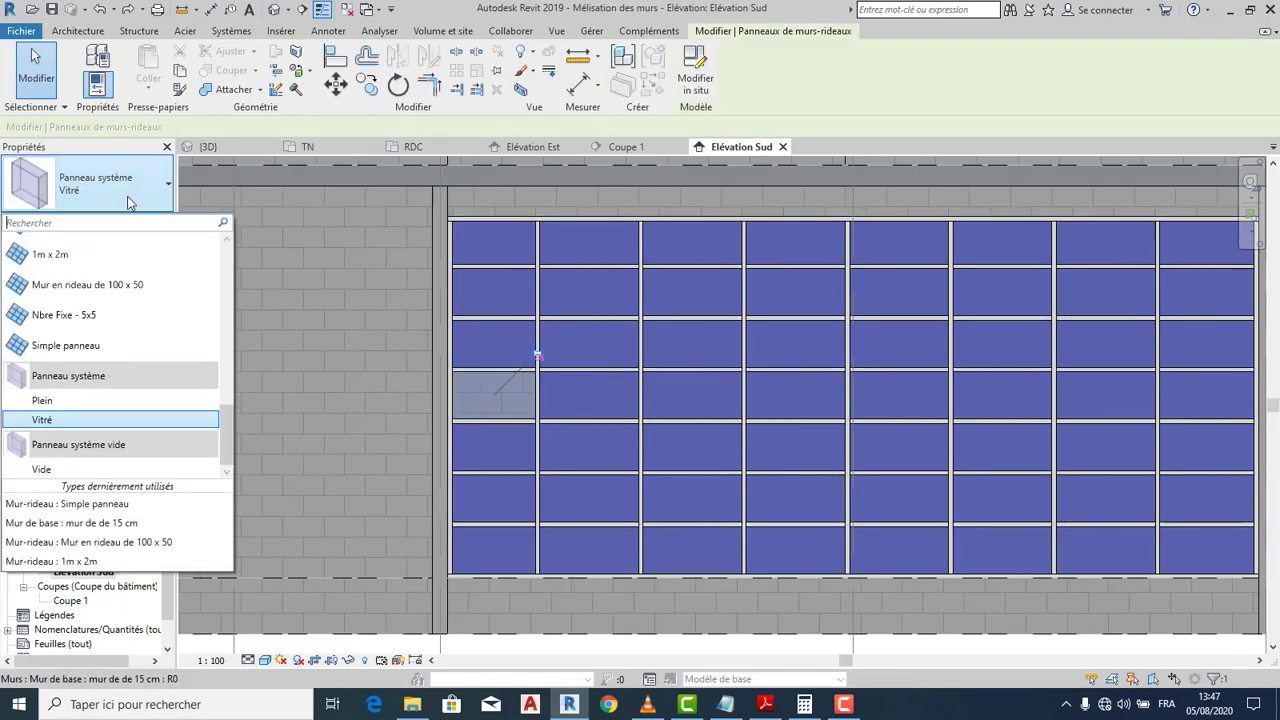
left_click(97, 401)
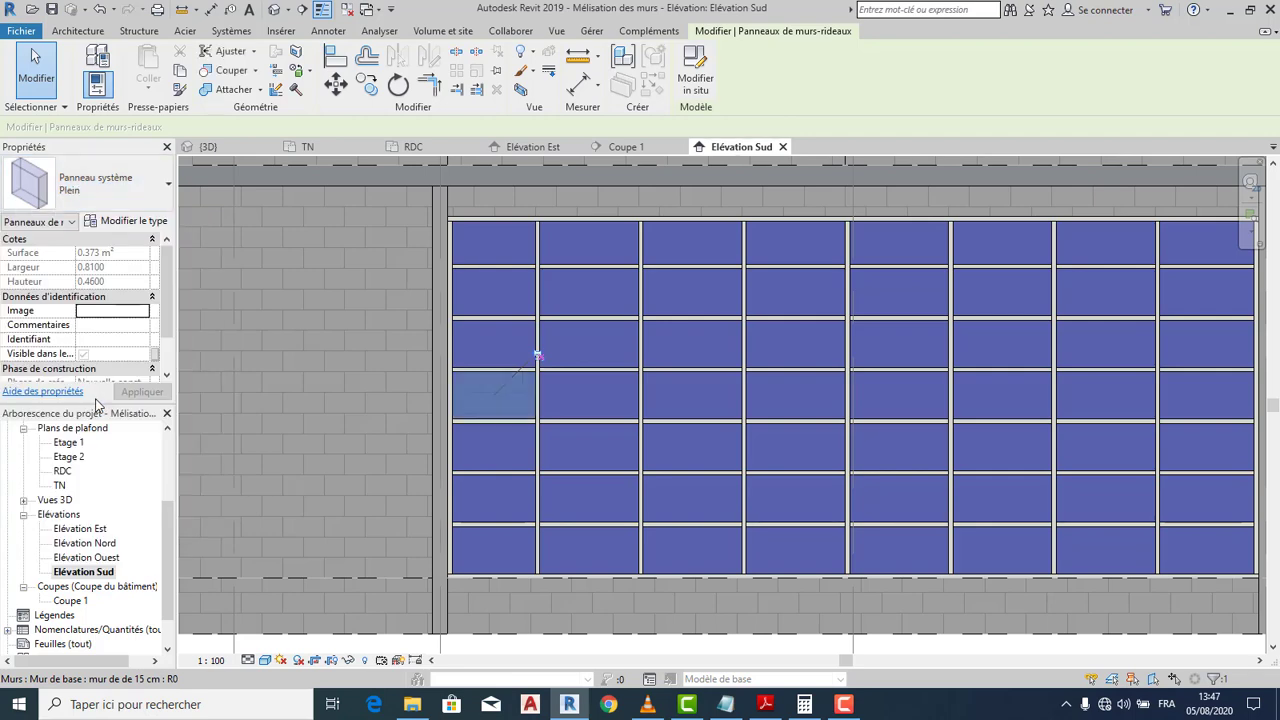
scroll(602, 427, "up", 4)
key("Escape")
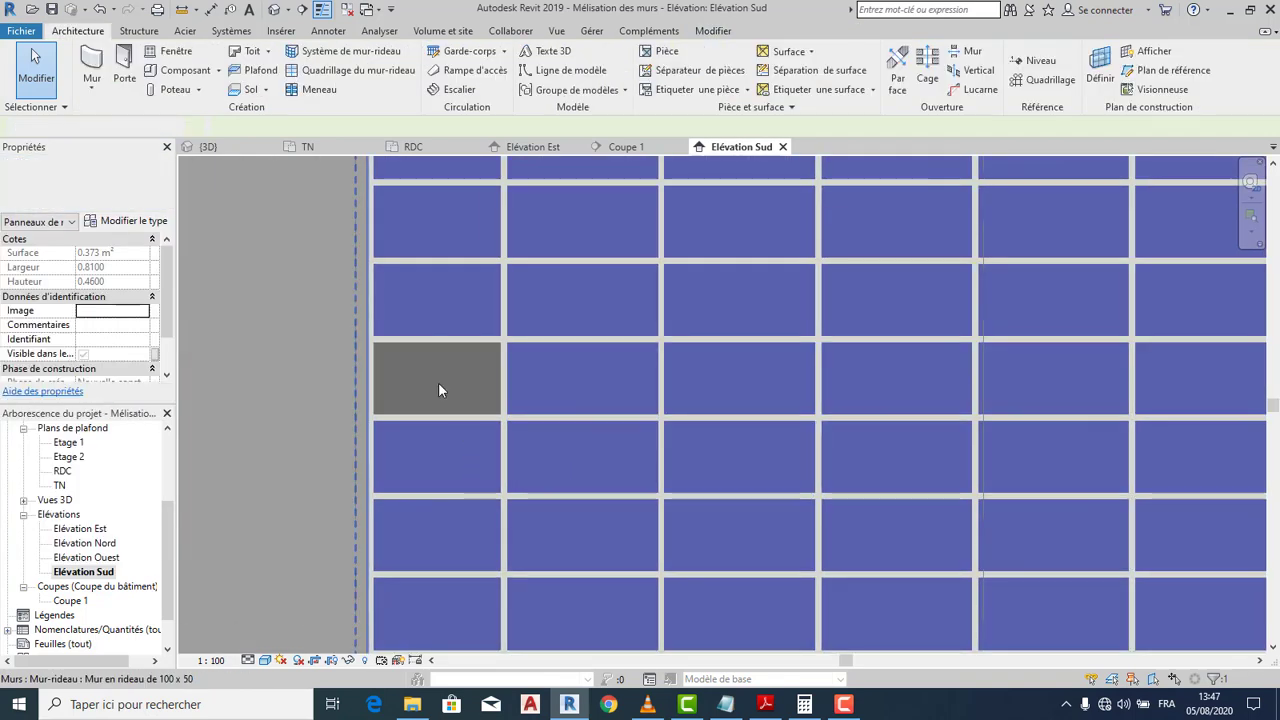
Reselect the solid panel in the first column and change its type to Panneau système vide : Vide
scroll(465, 380, "down", 2)
scroll(465, 380, "up", 1)
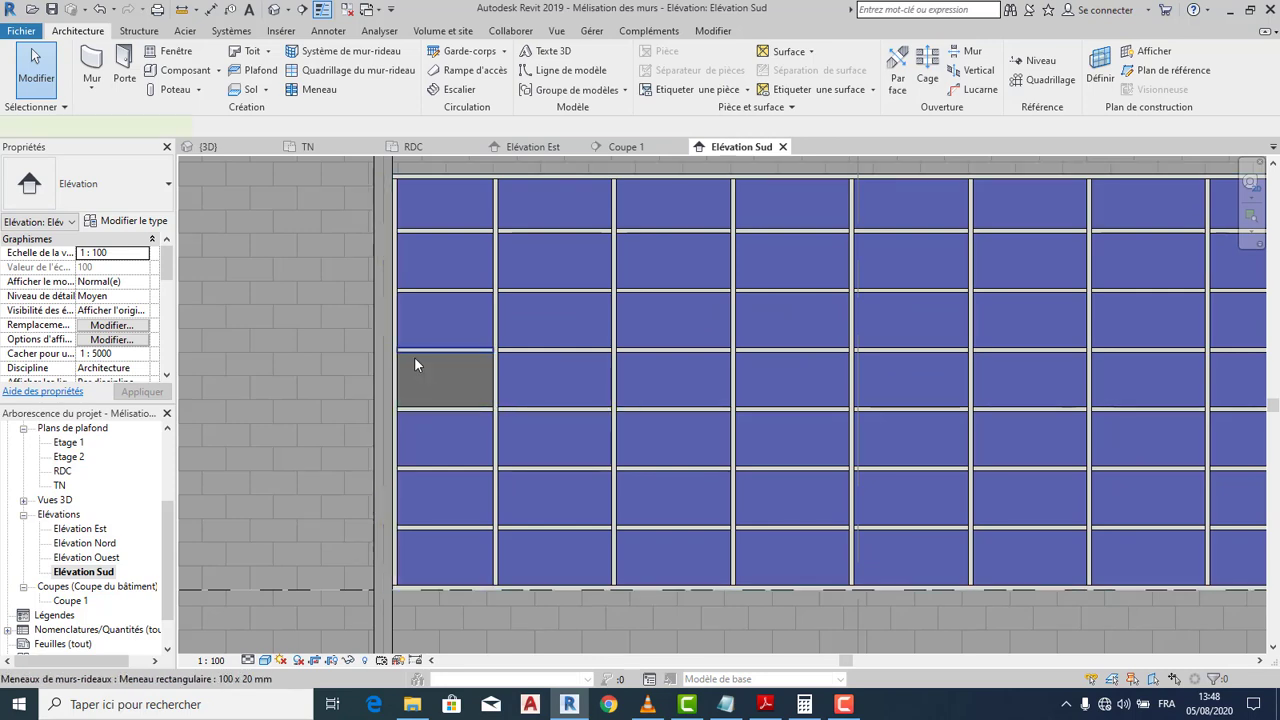
left_click(414, 356)
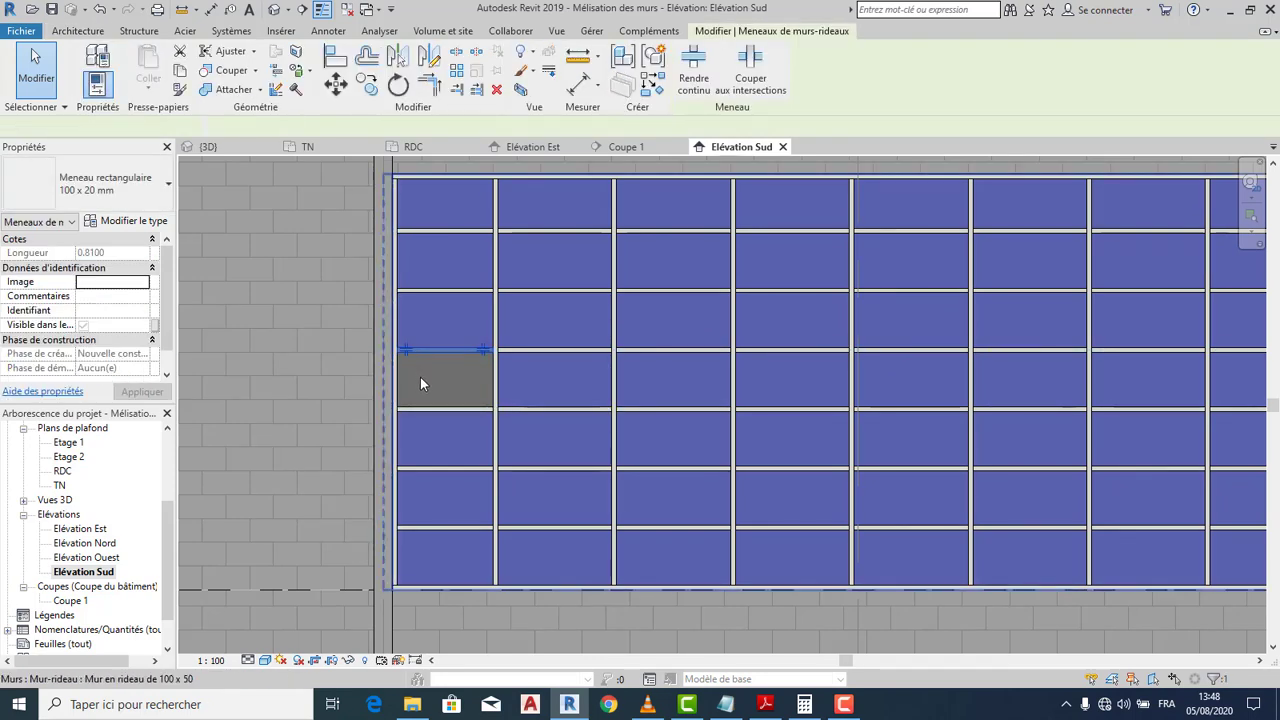
left_click(412, 368)
left_click(412, 371)
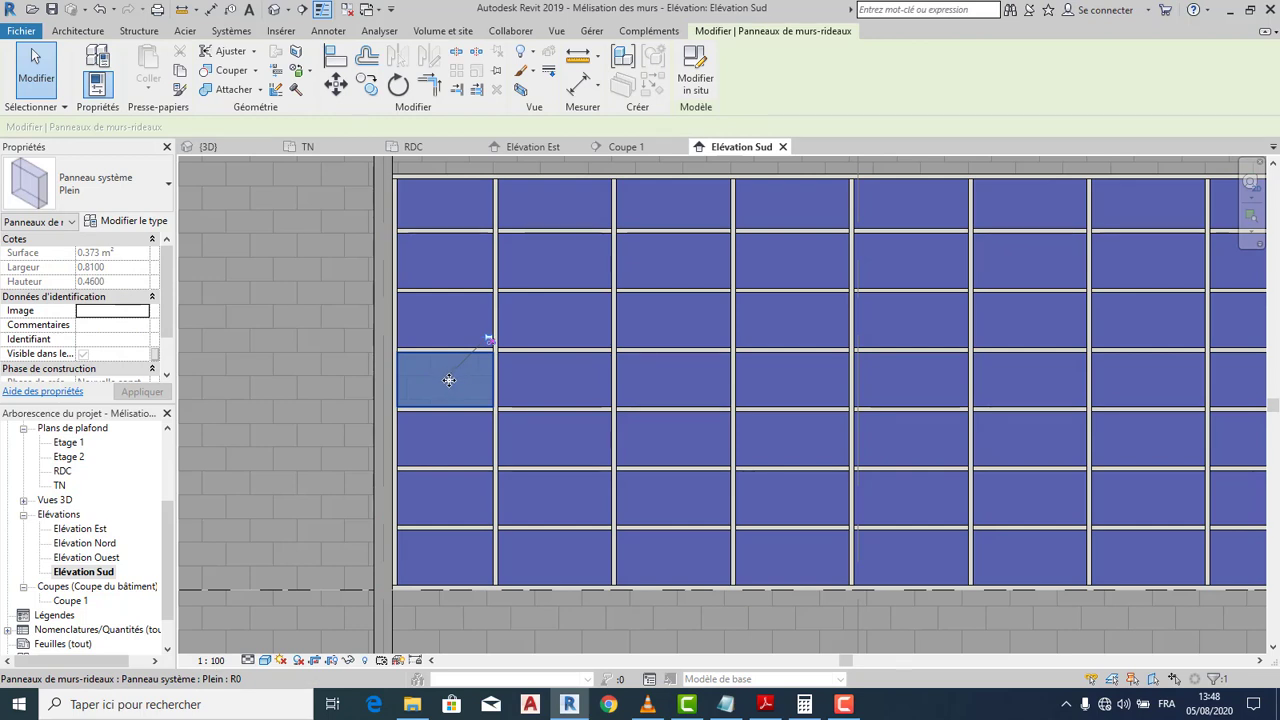
left_click(95, 185)
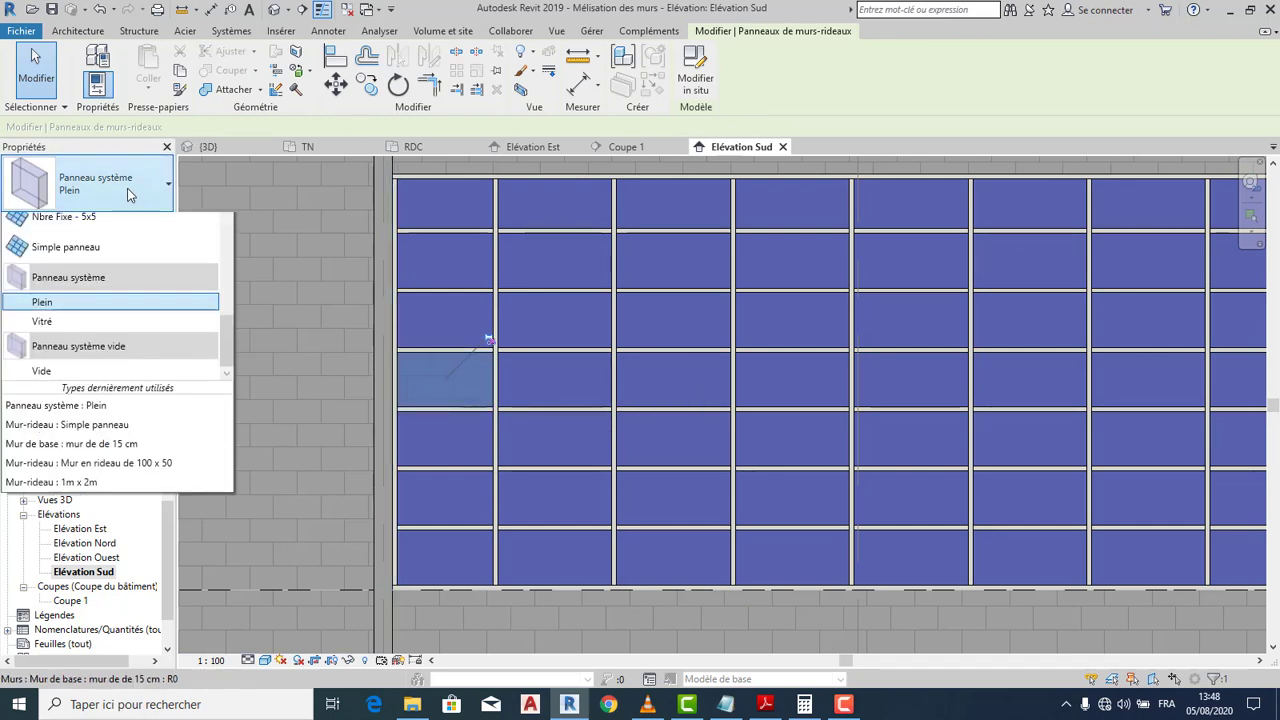
left_click(90, 450)
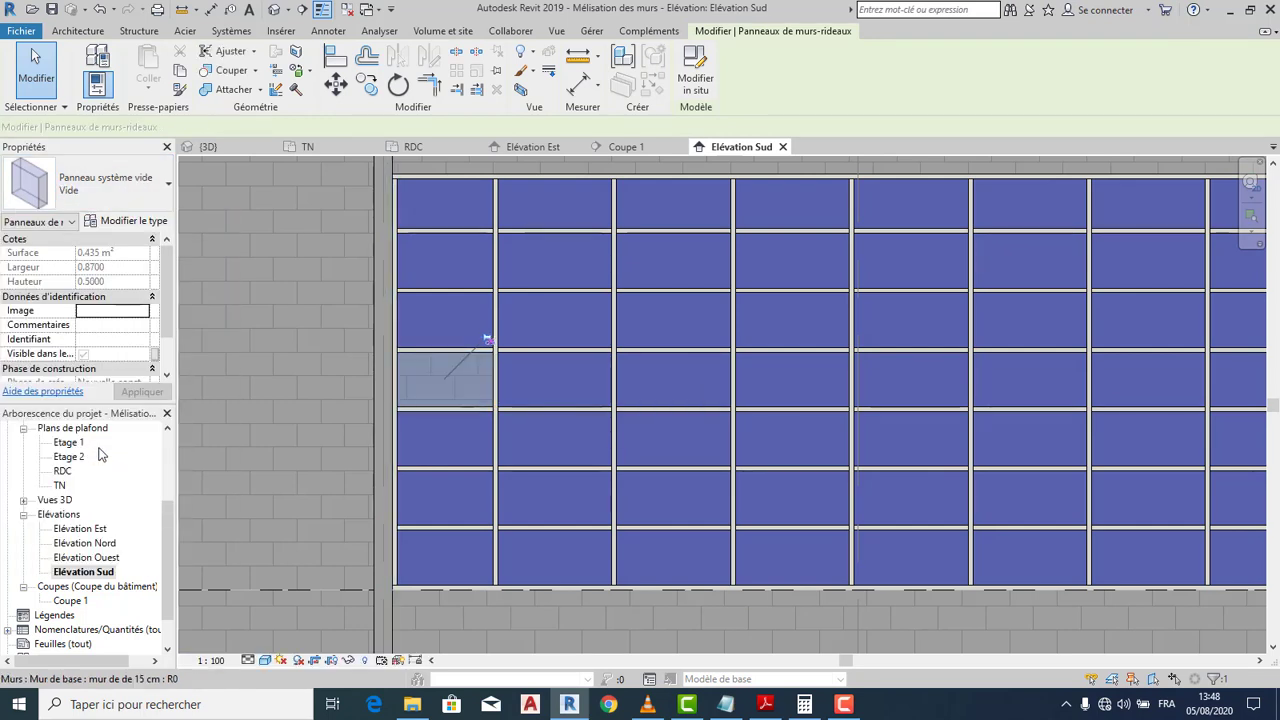
Clear the panel selection and examine the emptied curtain wall panel's opening in the 3D view
scroll(465, 309, "down", 3)
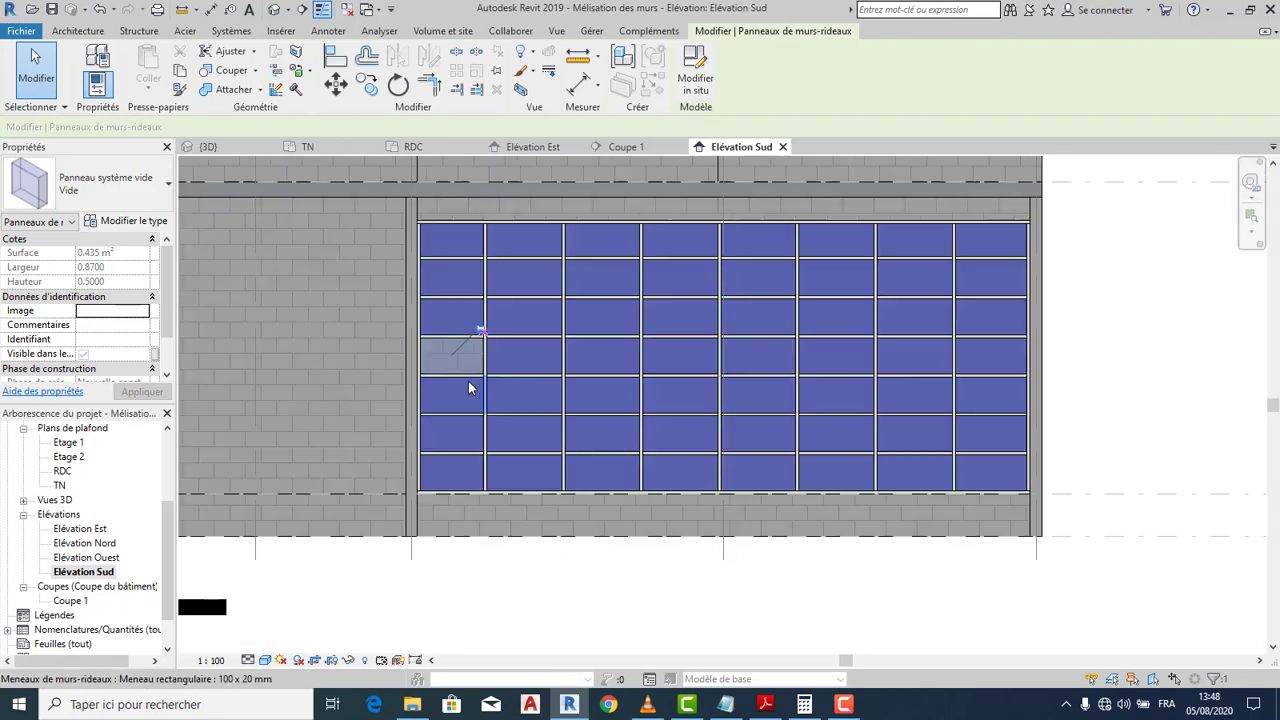
key("Escape")
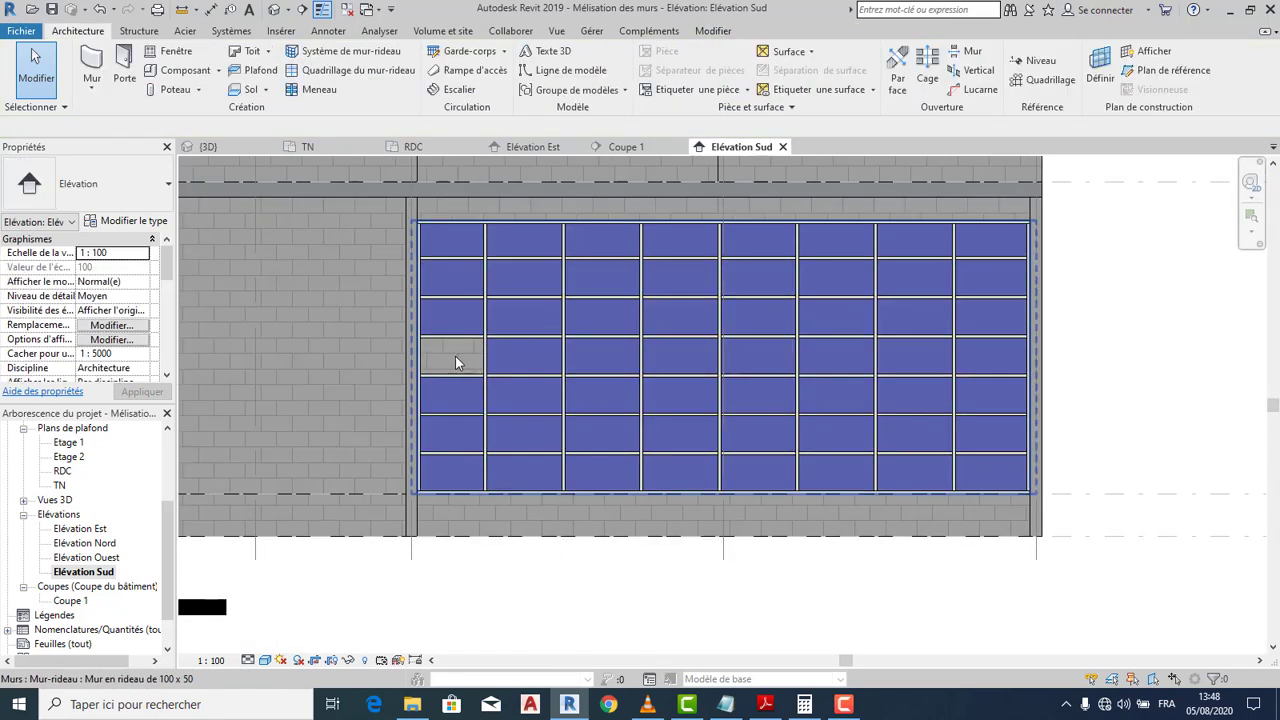
scroll(455, 356, "up", 3)
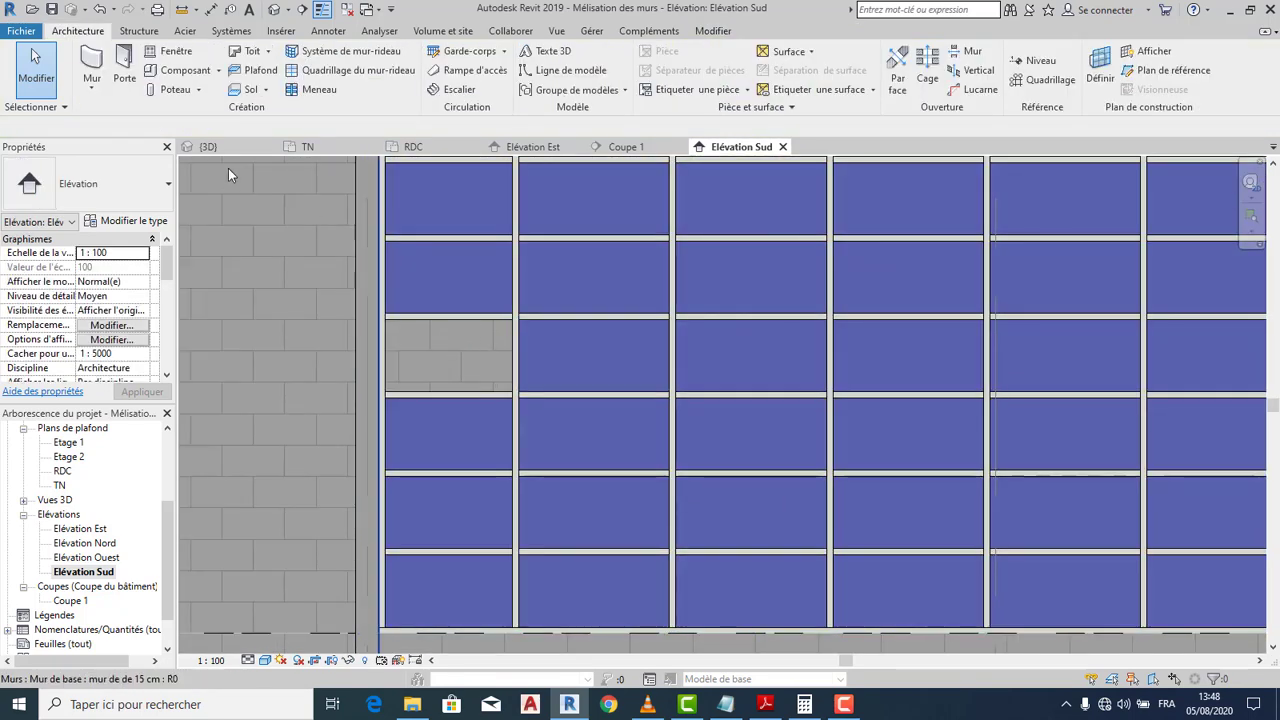
left_click(226, 149)
scroll(536, 395, "down", 3)
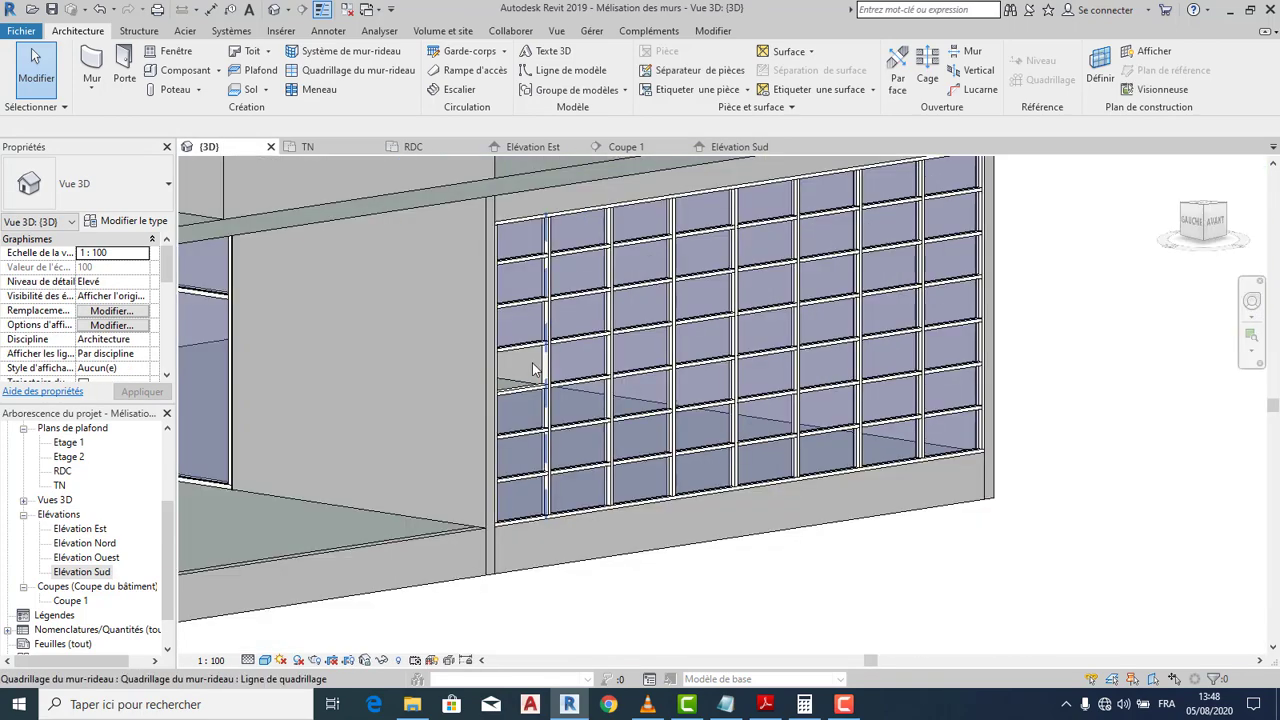
scroll(535, 340, "up", 5)
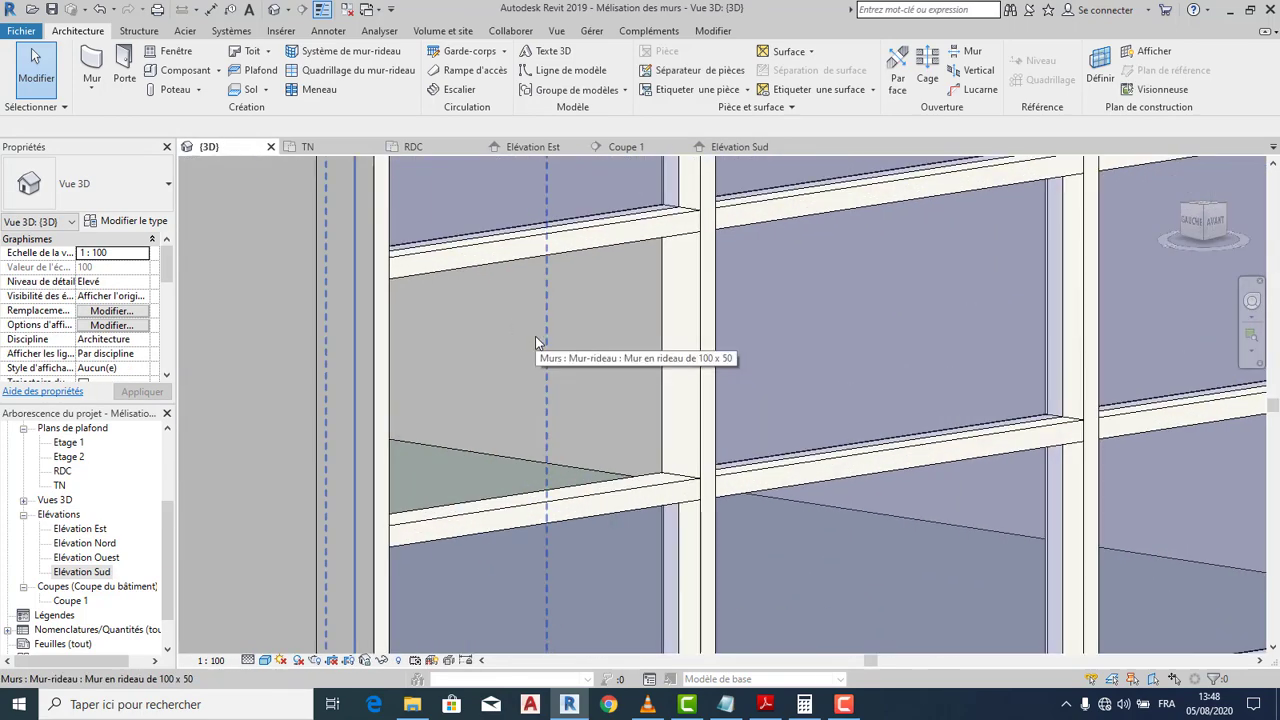
scroll(535, 334, "down", 2)
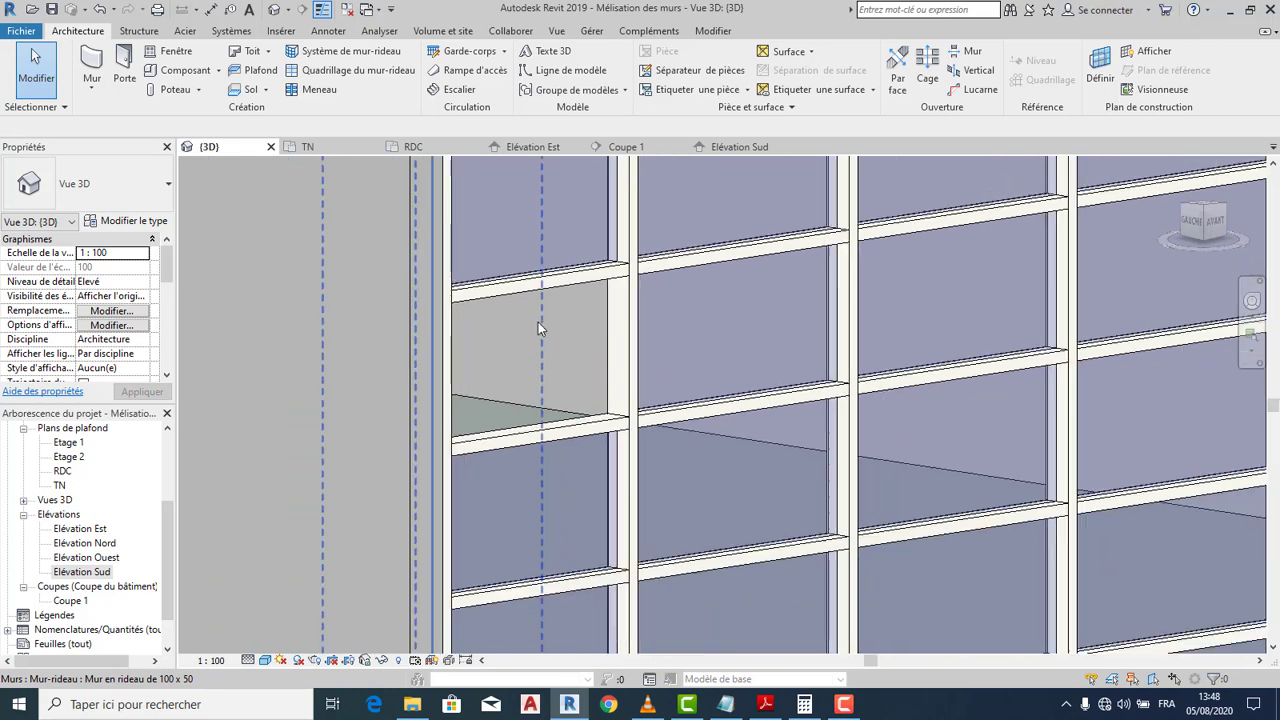
scroll(552, 298, "down", 3)
scroll(543, 430, "up", 2)
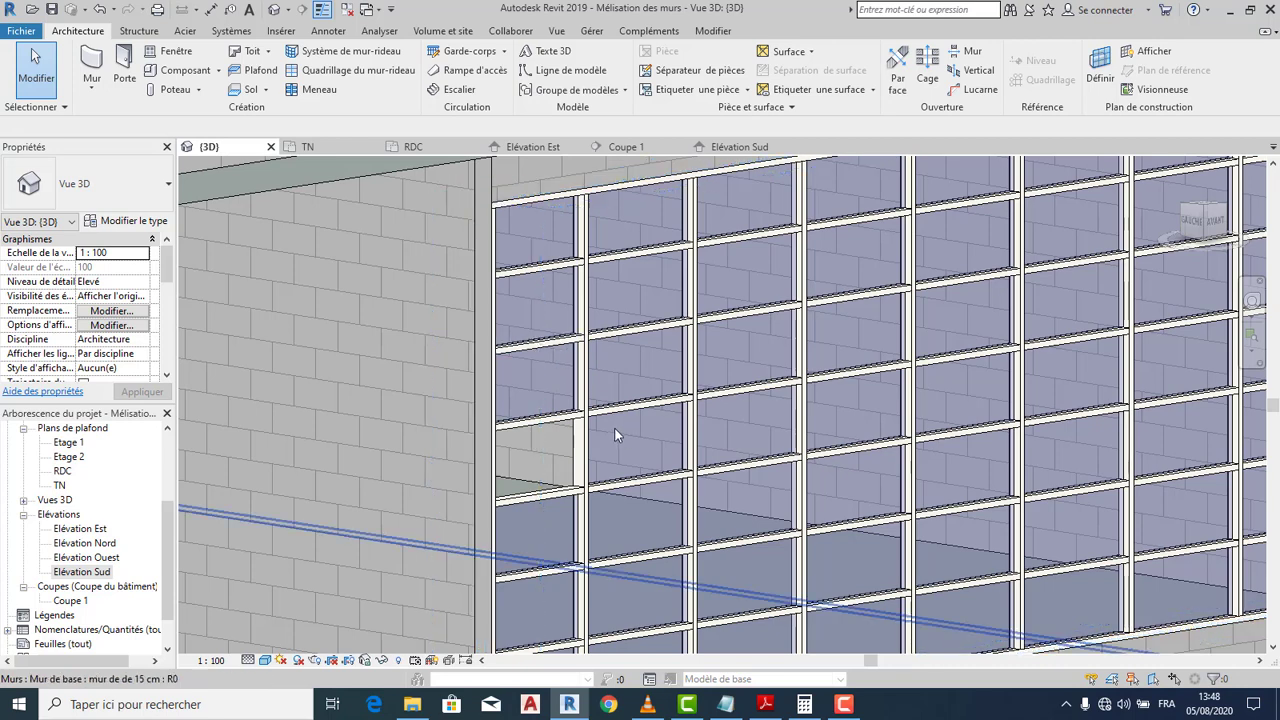
scroll(610, 420, "up", 1)
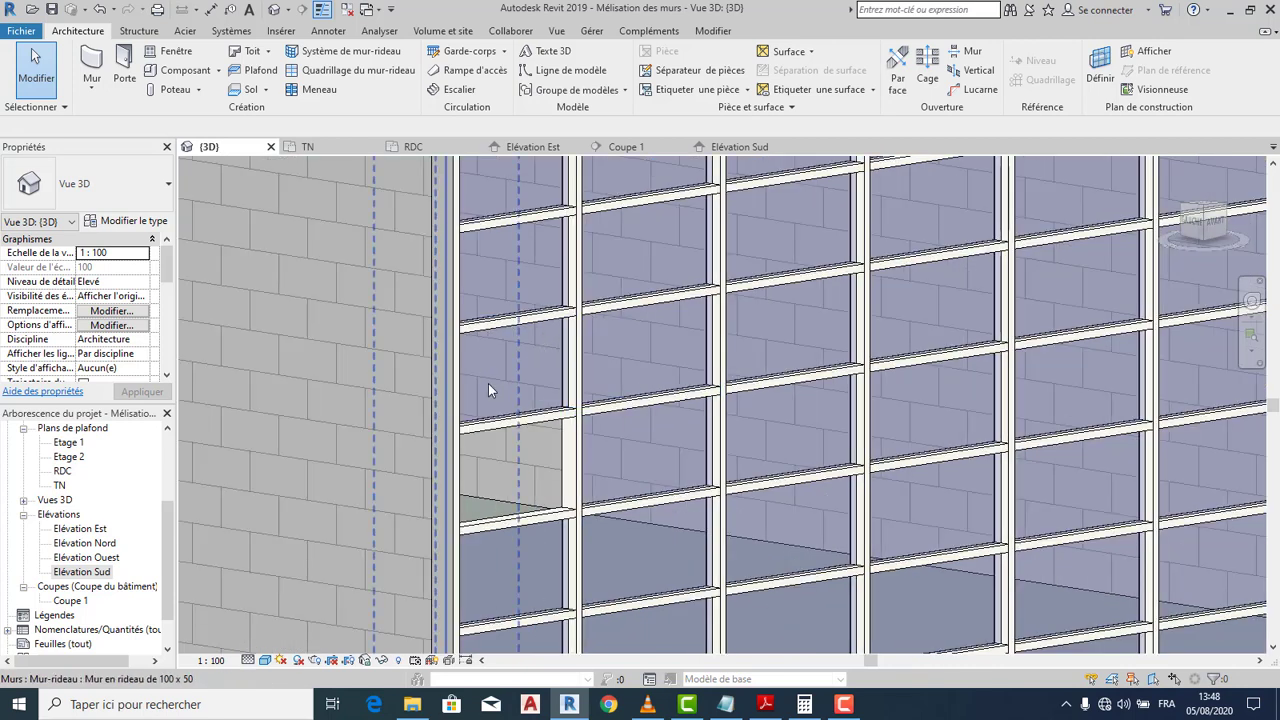
scroll(478, 400, "down", 1)
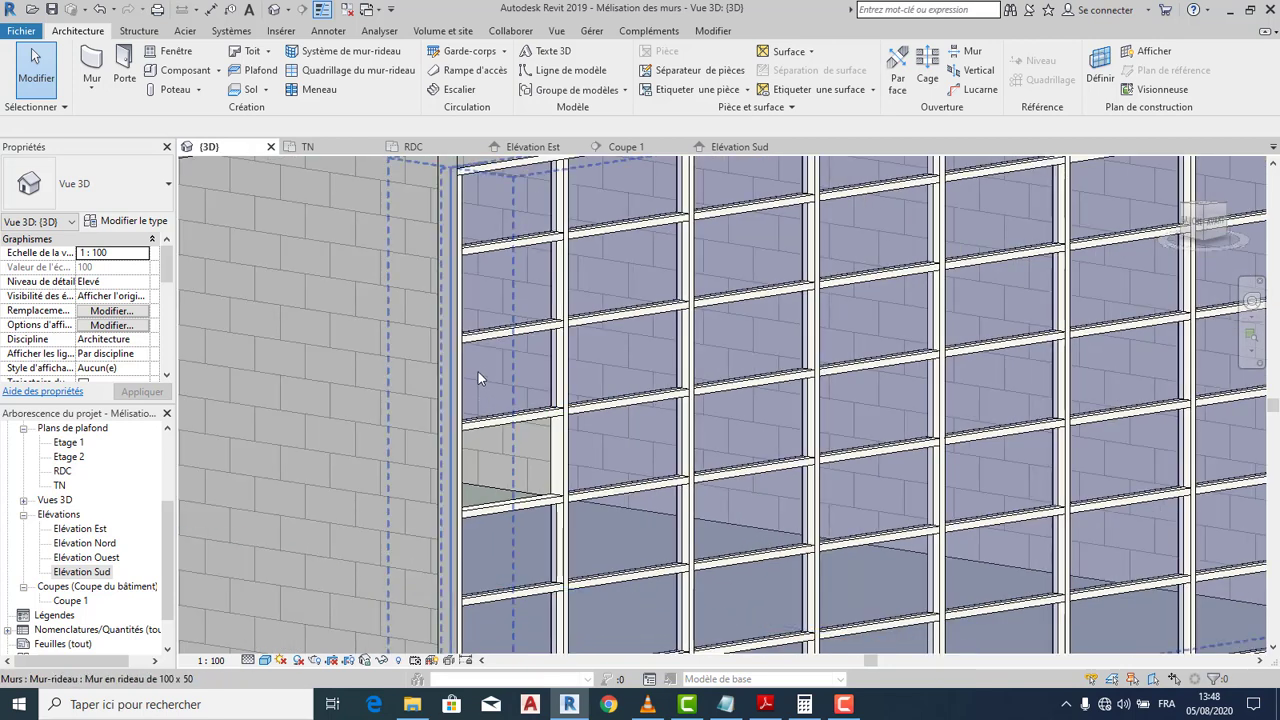
Try to pick out the single glazed panel above the empty opening in the 3D view by cycling through overlapping elements
left_click(480, 360)
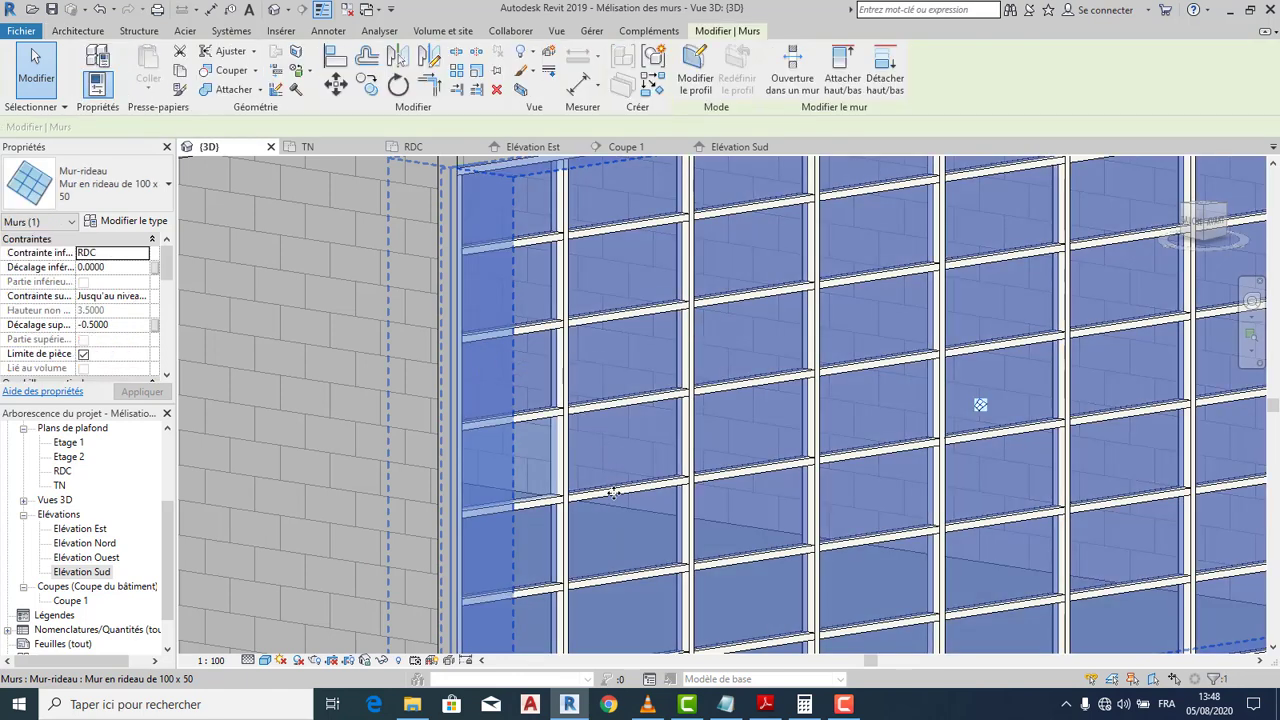
left_click(523, 375)
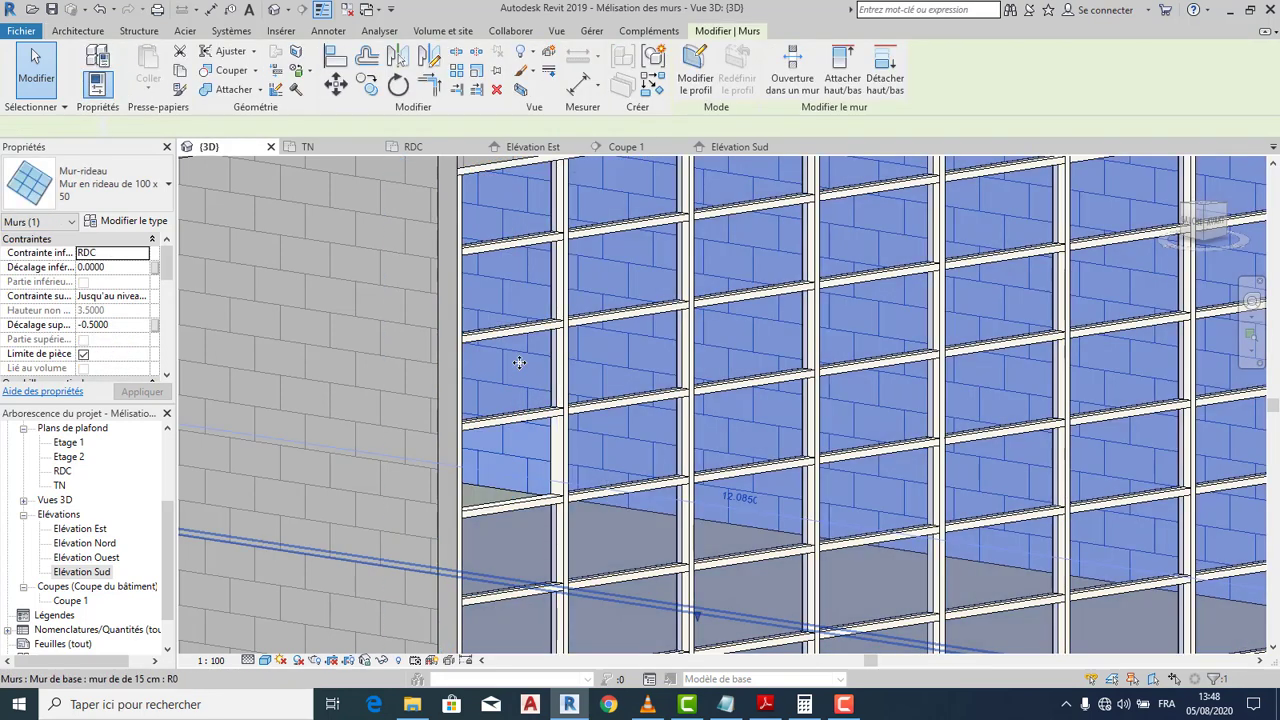
key("Tab")
key("Tab")
key("Tab")
key("Tab")
key("Tab")
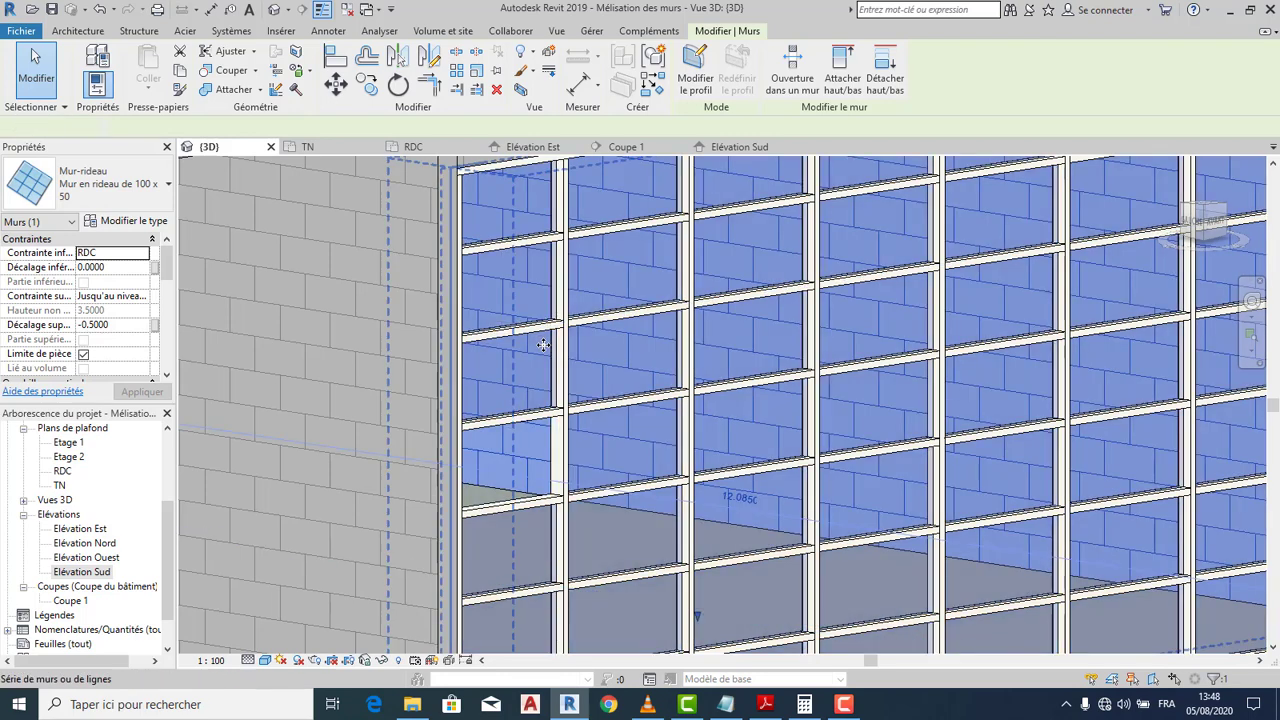
left_click(543, 345)
left_click(540, 358)
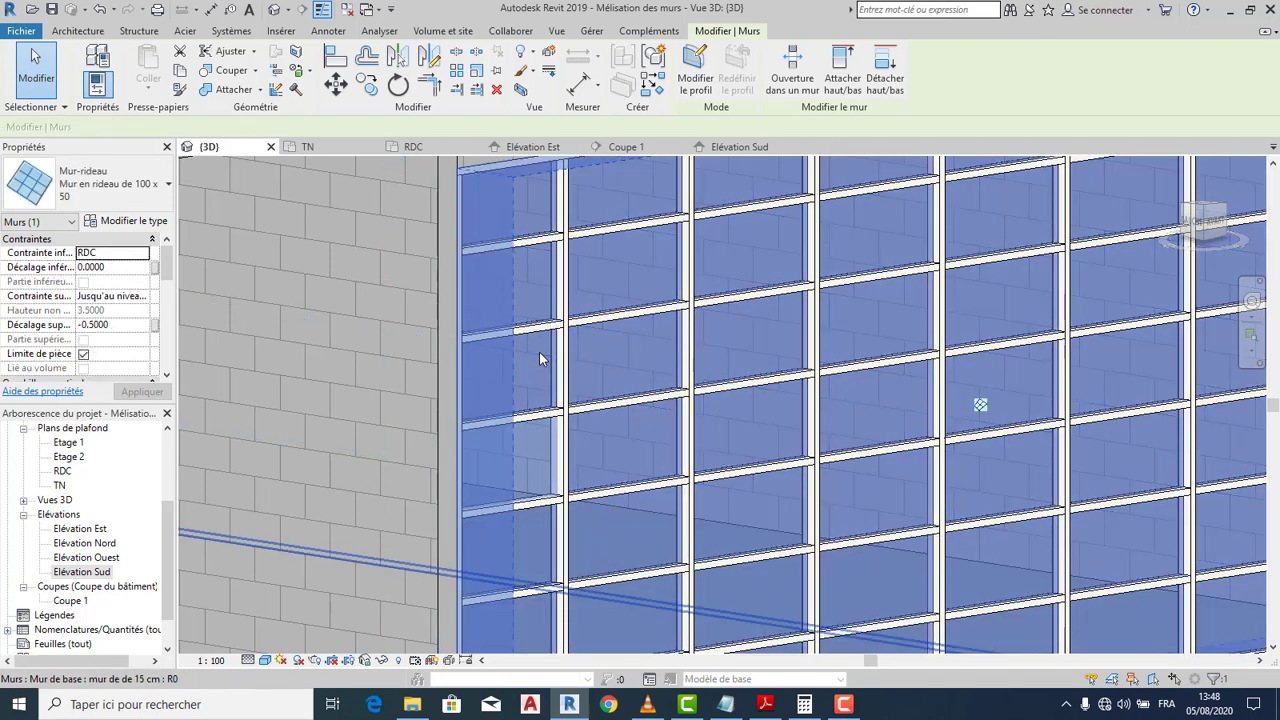
key("Tab")
key("Tab")
key("Tab")
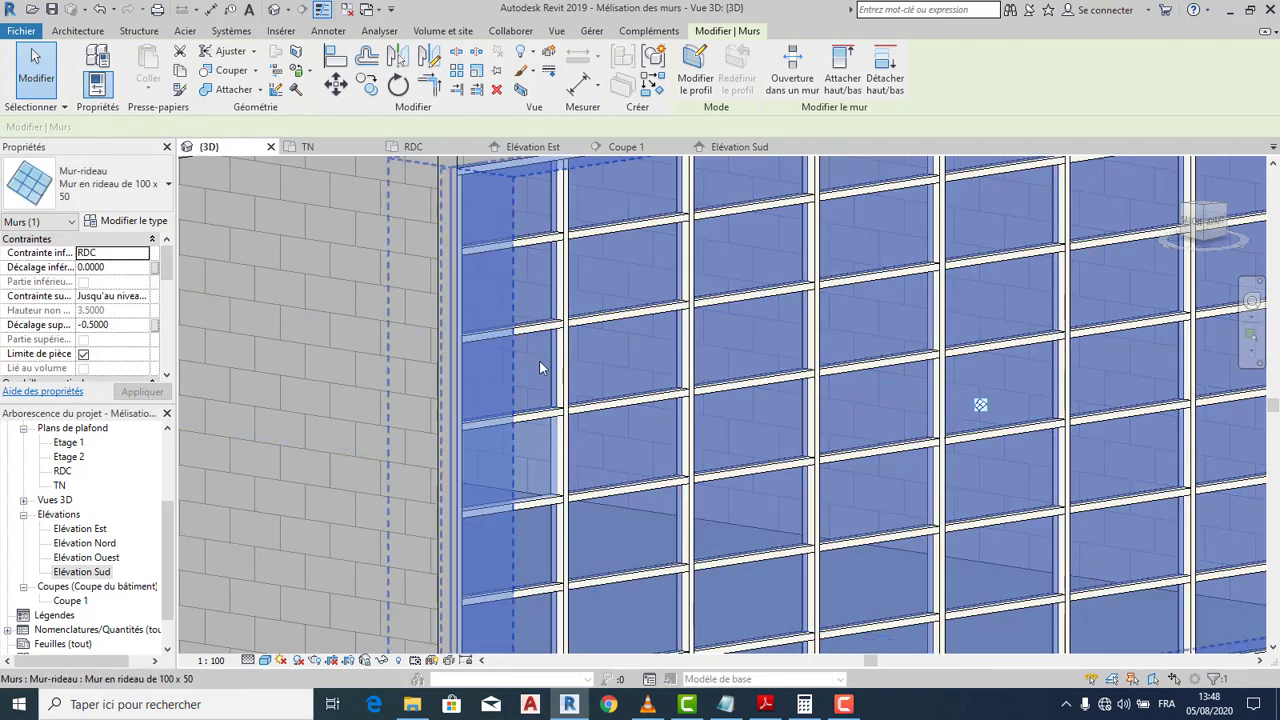
left_click(540, 348)
key("Tab")
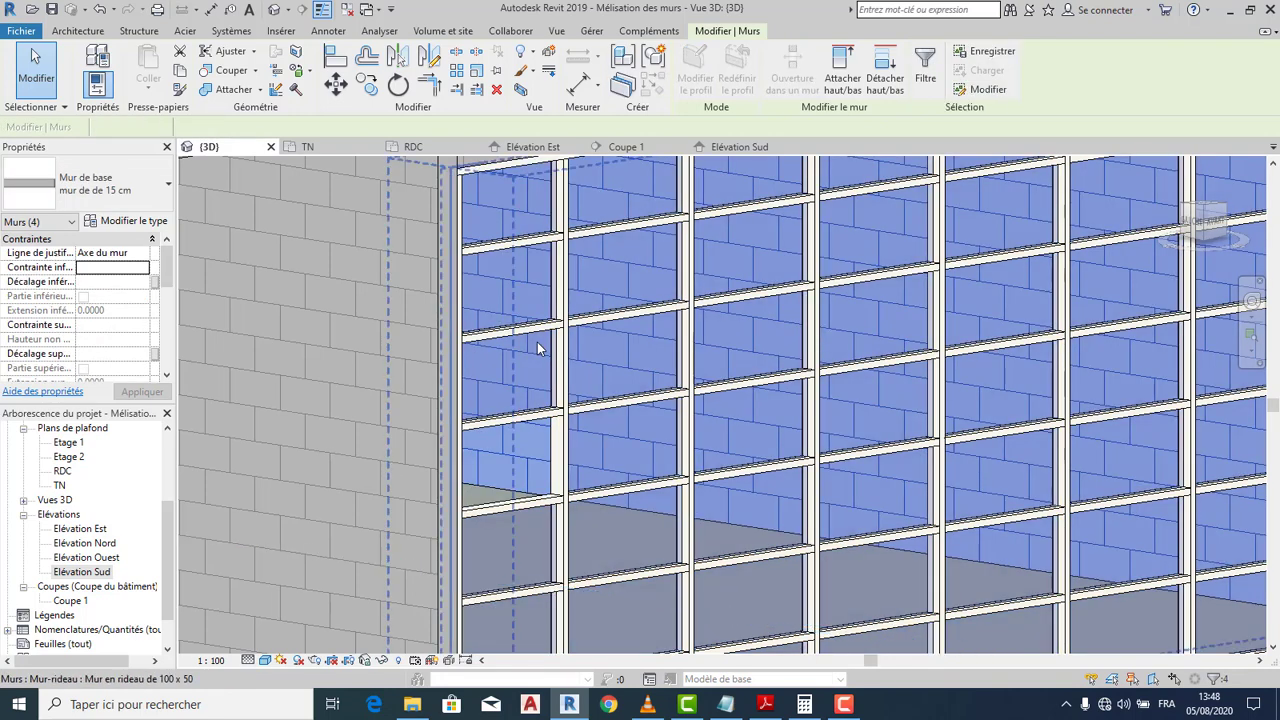
left_click(540, 348)
key("Tab")
scroll(530, 385, "down", 3)
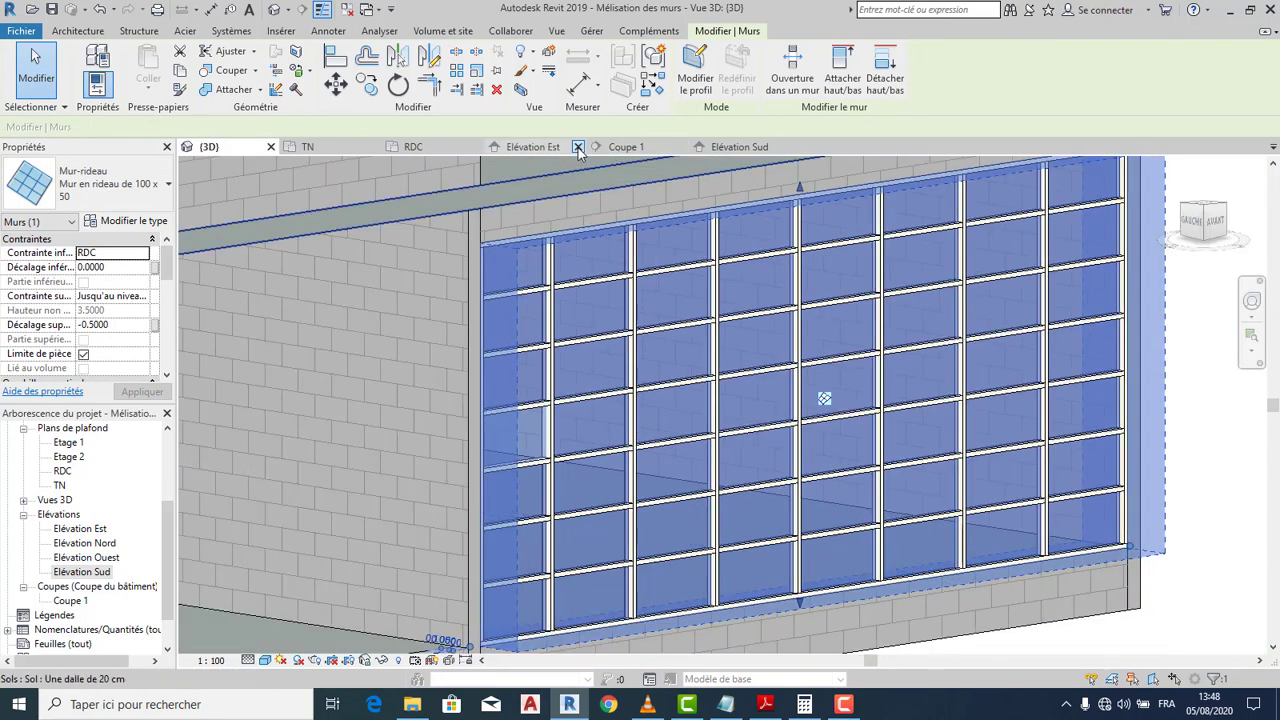
In the Elévation Sud view, open the type properties of the second-column glazed panel beside the empty one and open its Matériau for editing
left_click(733, 146)
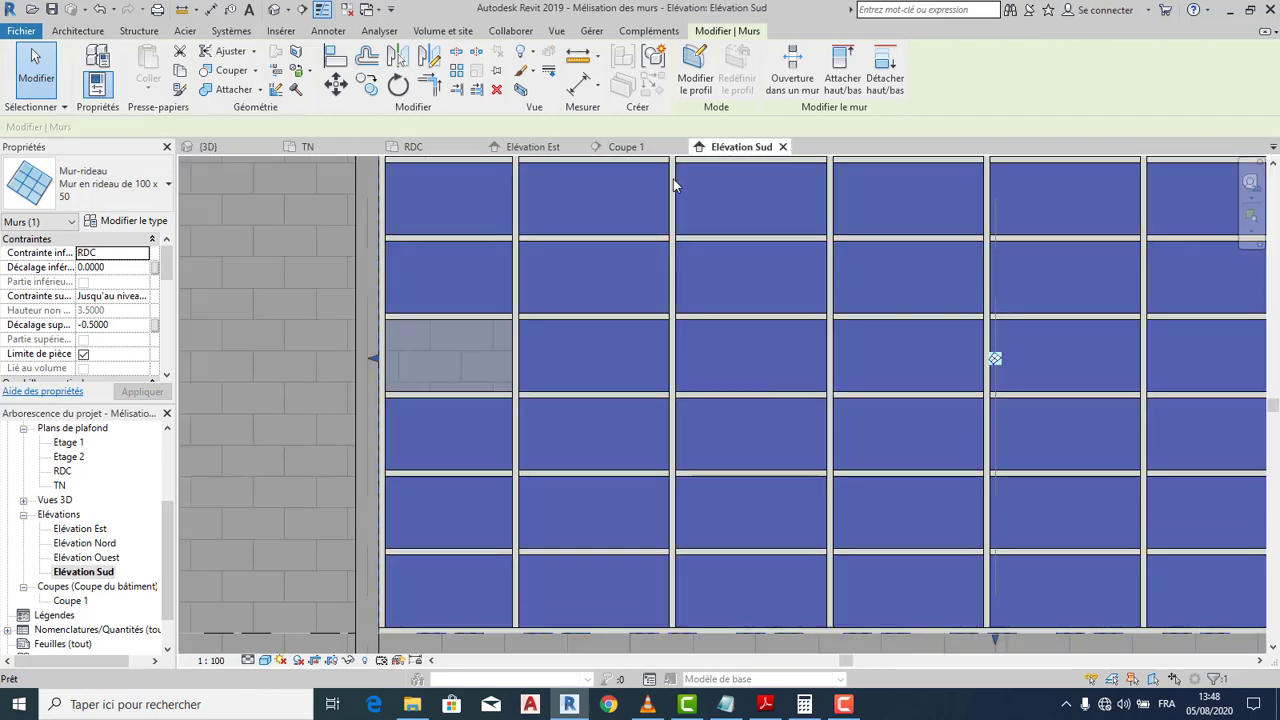
left_click(542, 344)
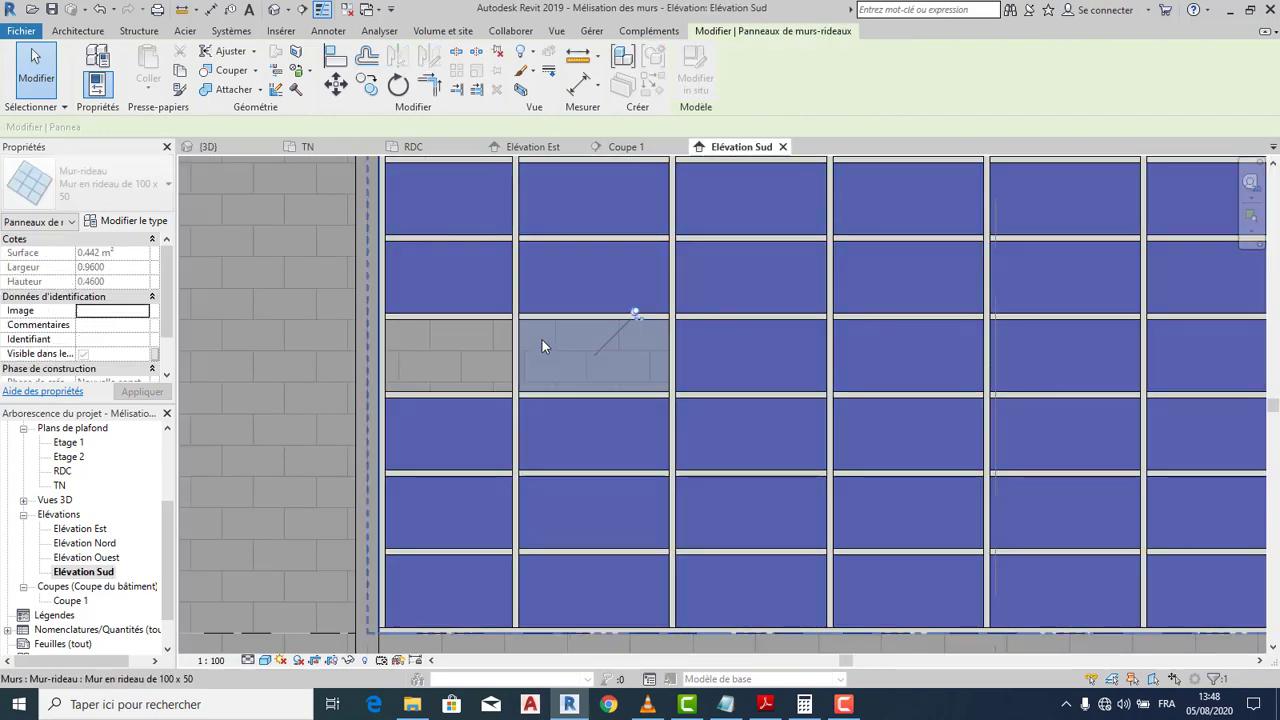
left_click(96, 57)
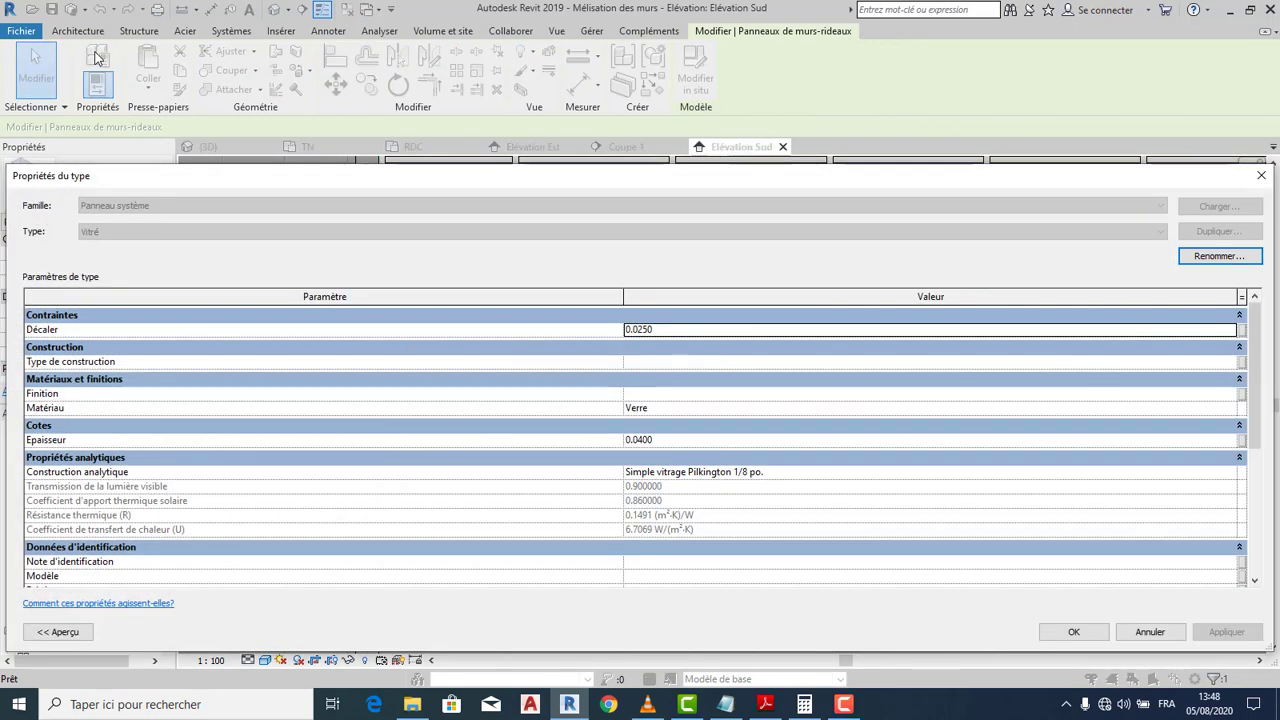
left_click(682, 410)
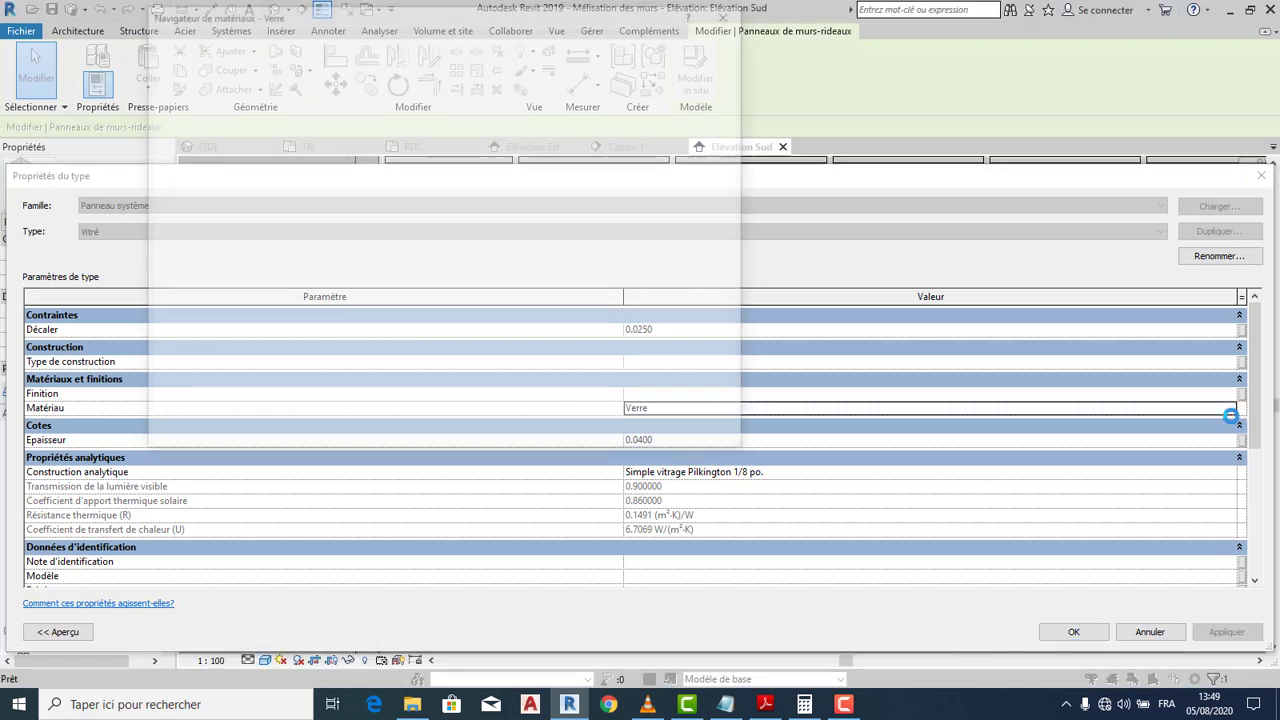
Look through the project's material list for a replacement for the Verre panel material
scroll(400, 249, "down", 1)
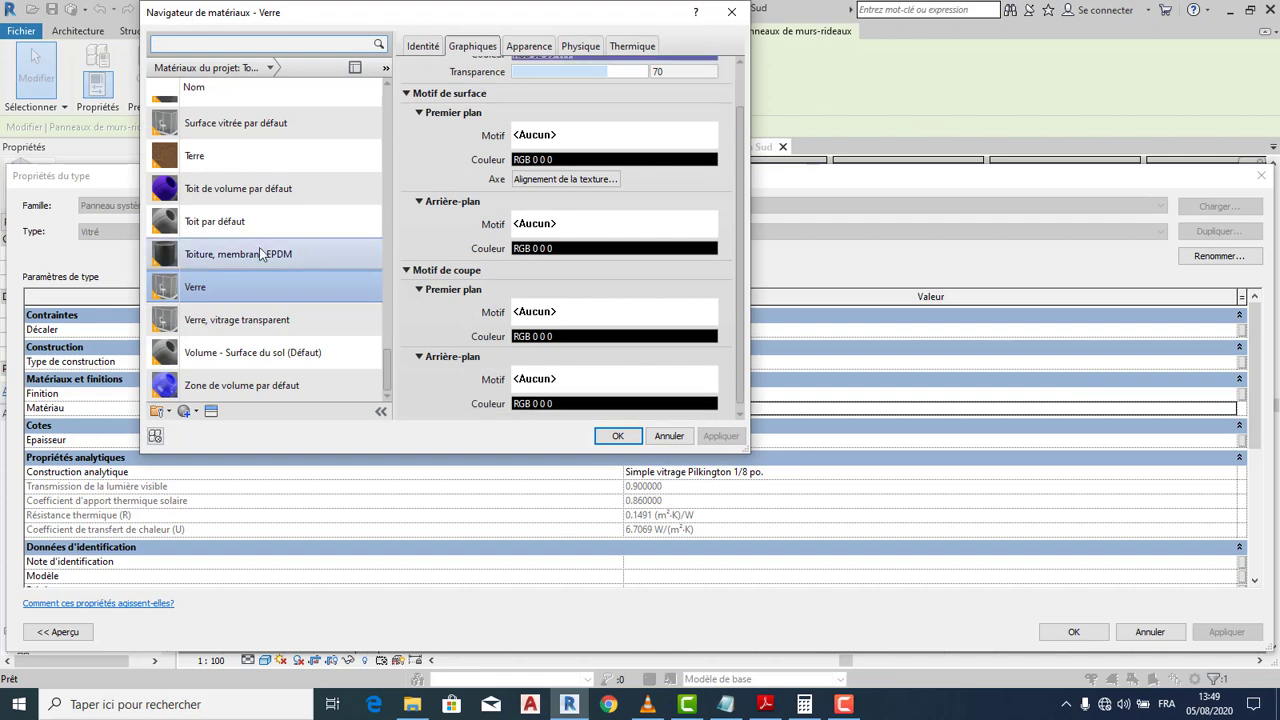
scroll(200, 275, "up", 3)
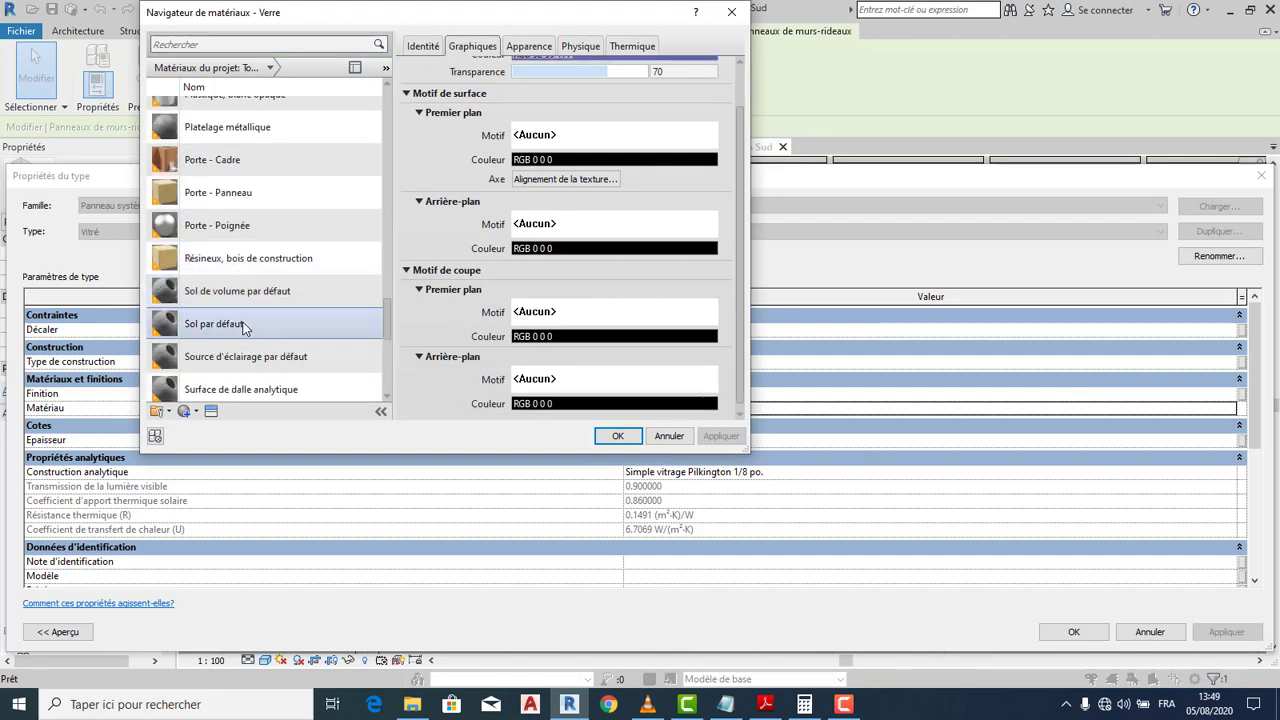
scroll(235, 323, "up", 6)
scroll(245, 325, "down", 2)
scroll(242, 322, "down", 4)
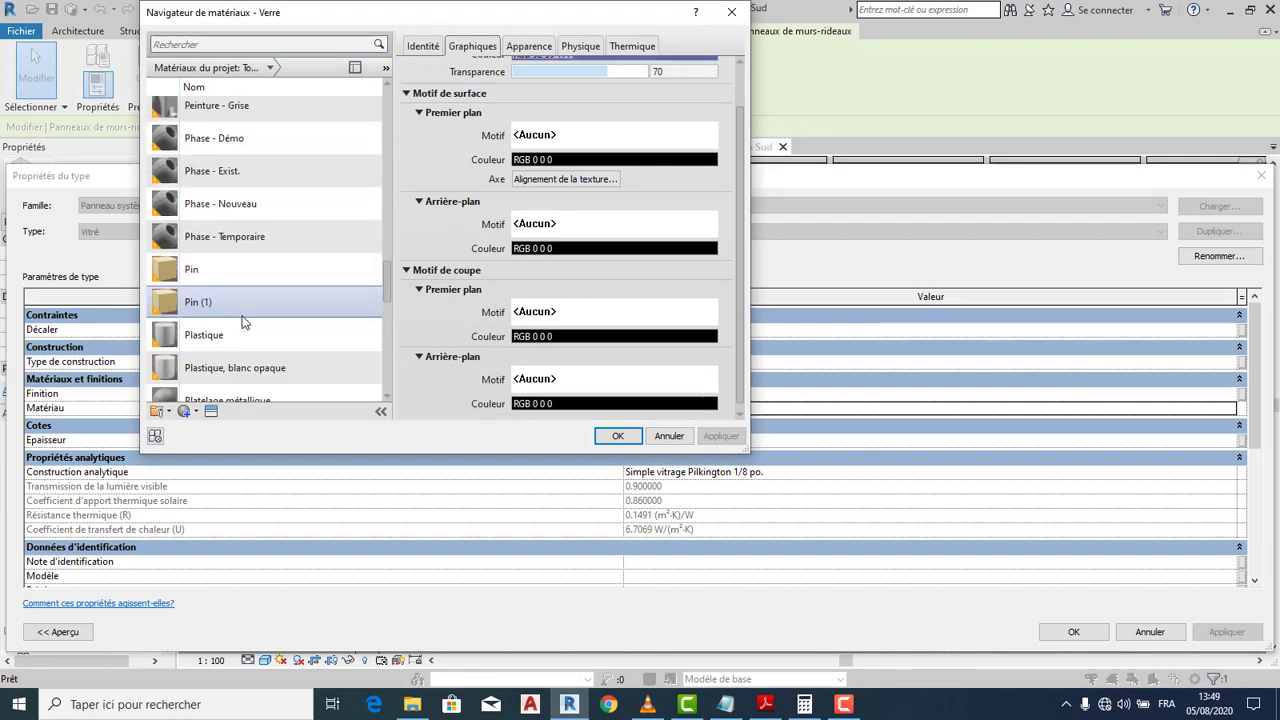
scroll(245, 285, "down", 5)
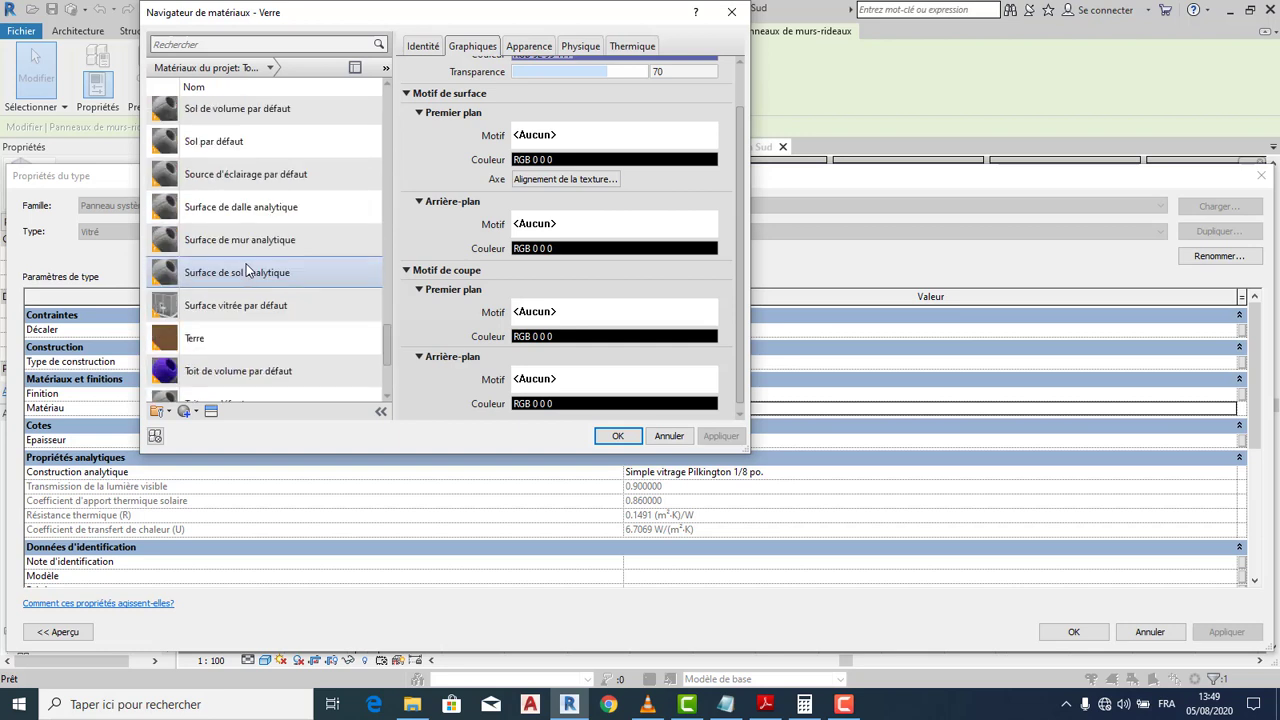
scroll(232, 272, "up", 1)
Search the project materials for "pla" and "plaque"
left_click(229, 42)
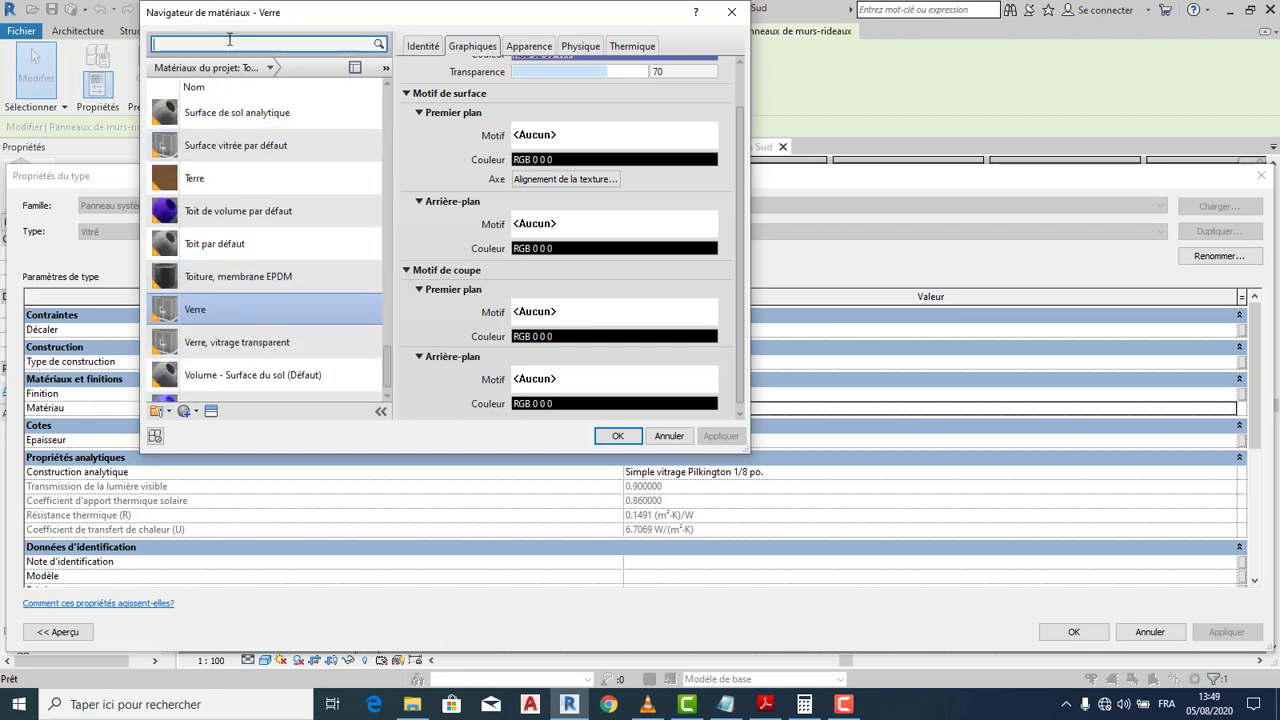
type("pla")
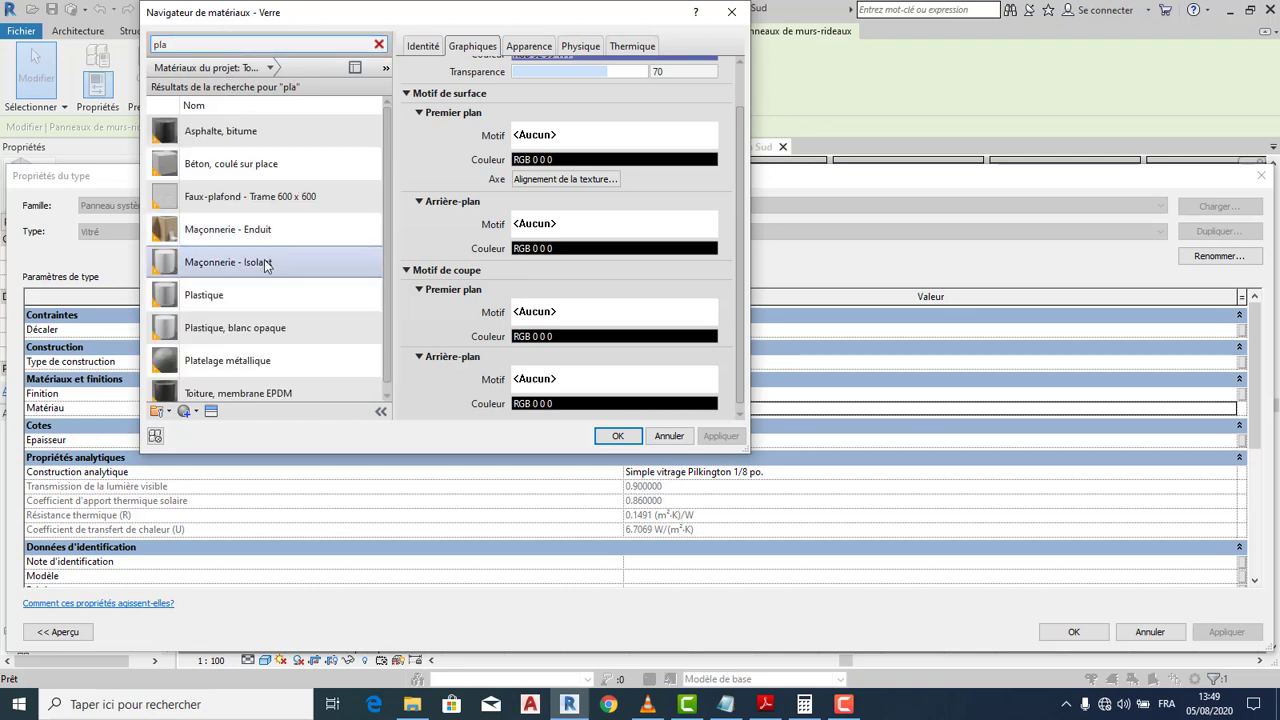
scroll(260, 280, "down", 1)
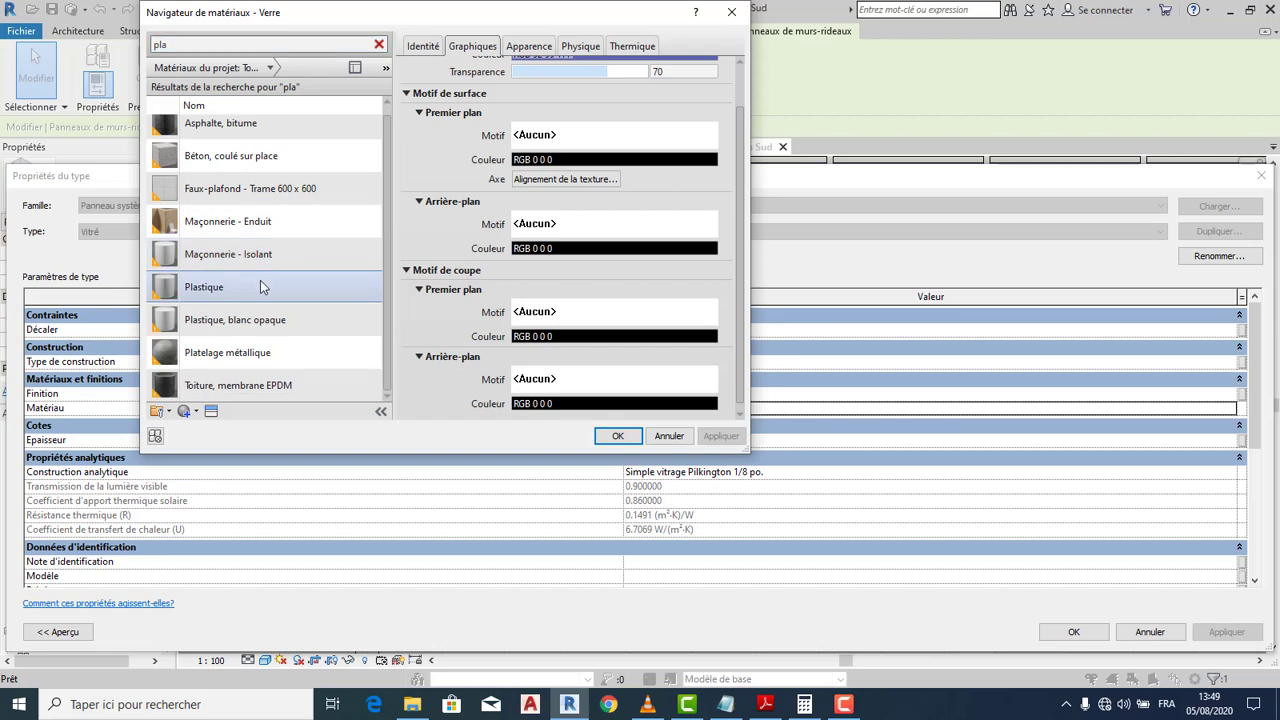
scroll(260, 280, "up", 1)
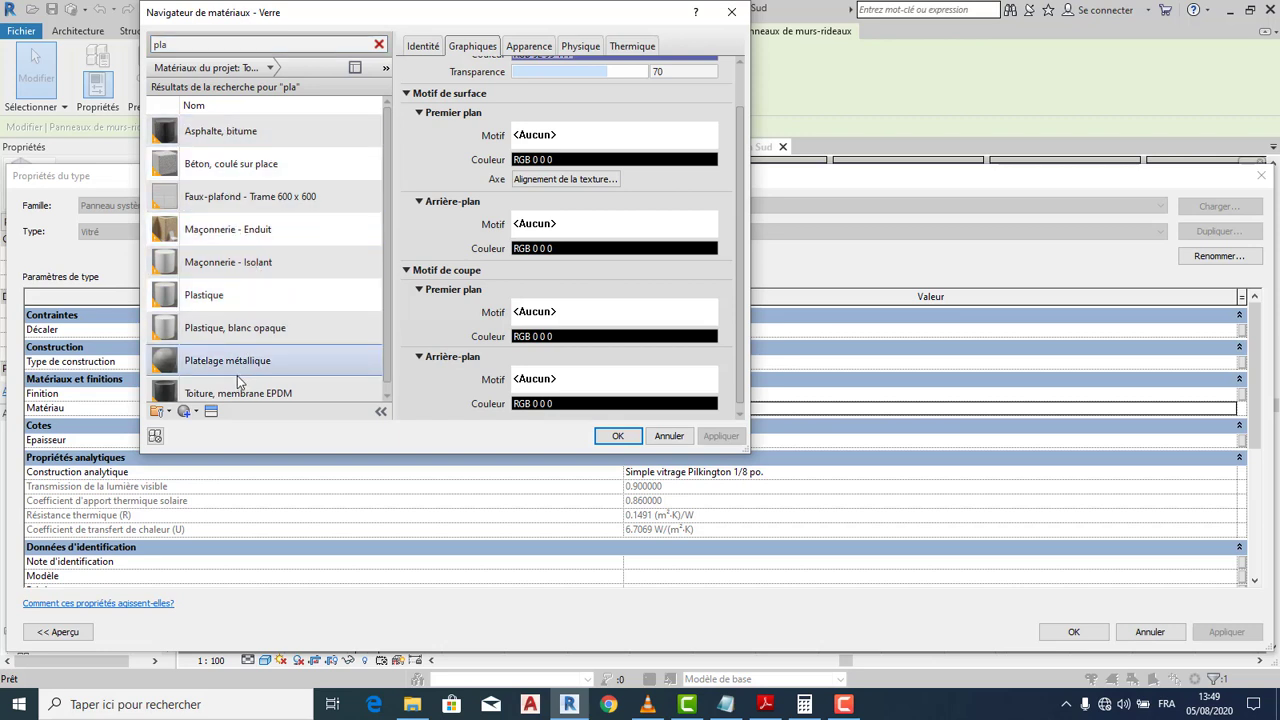
double_click(186, 43)
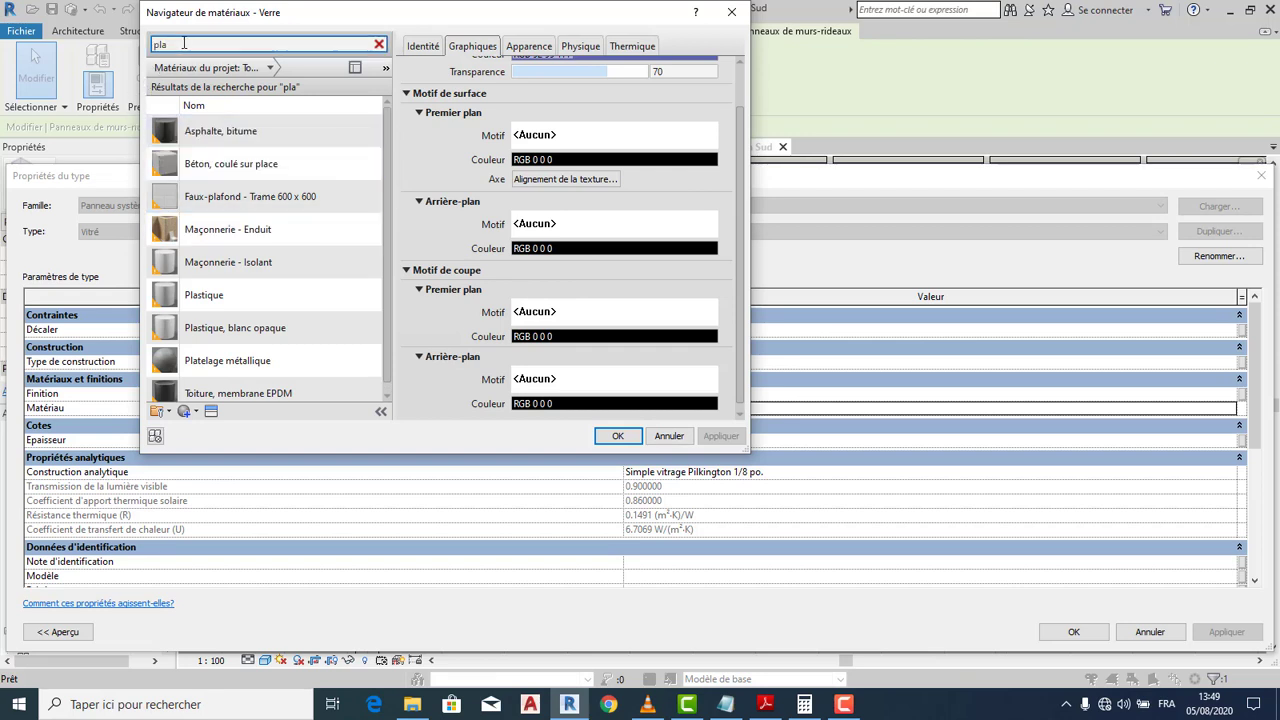
type("plaque")
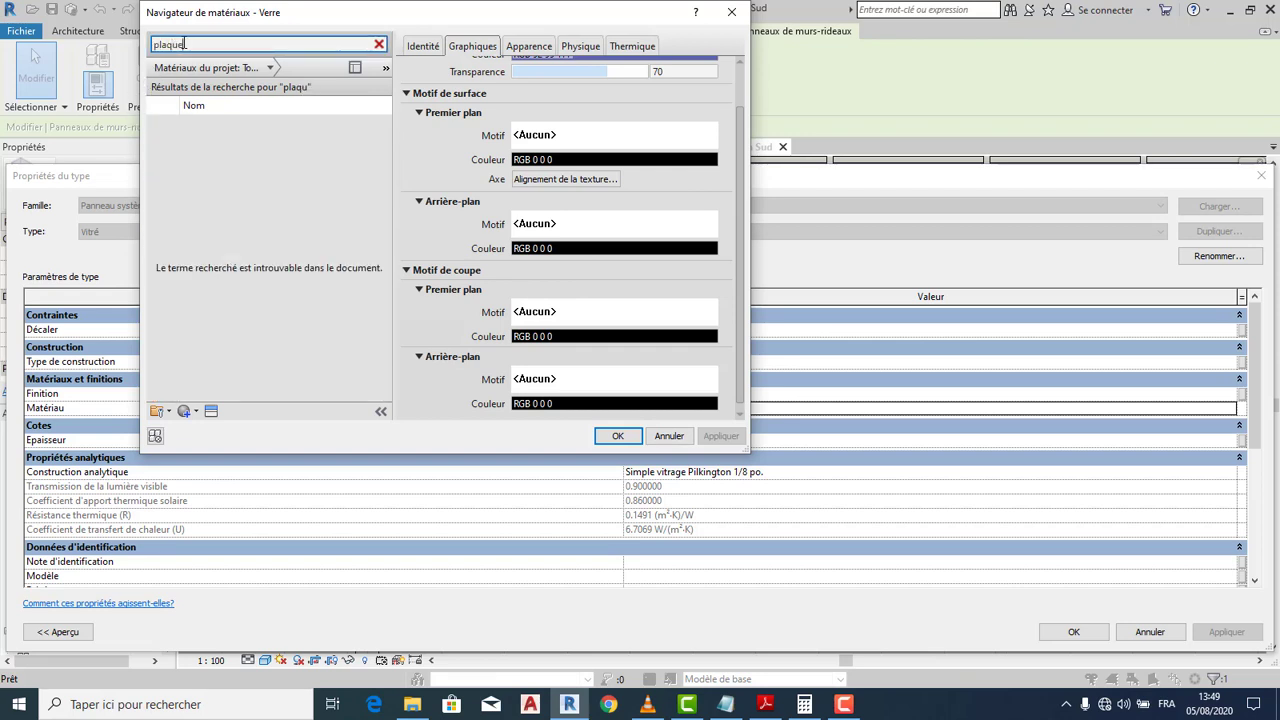
Open the asset browser and apply the Acier - Linéaire brossé long appearance to the Verre material
left_click(212, 412)
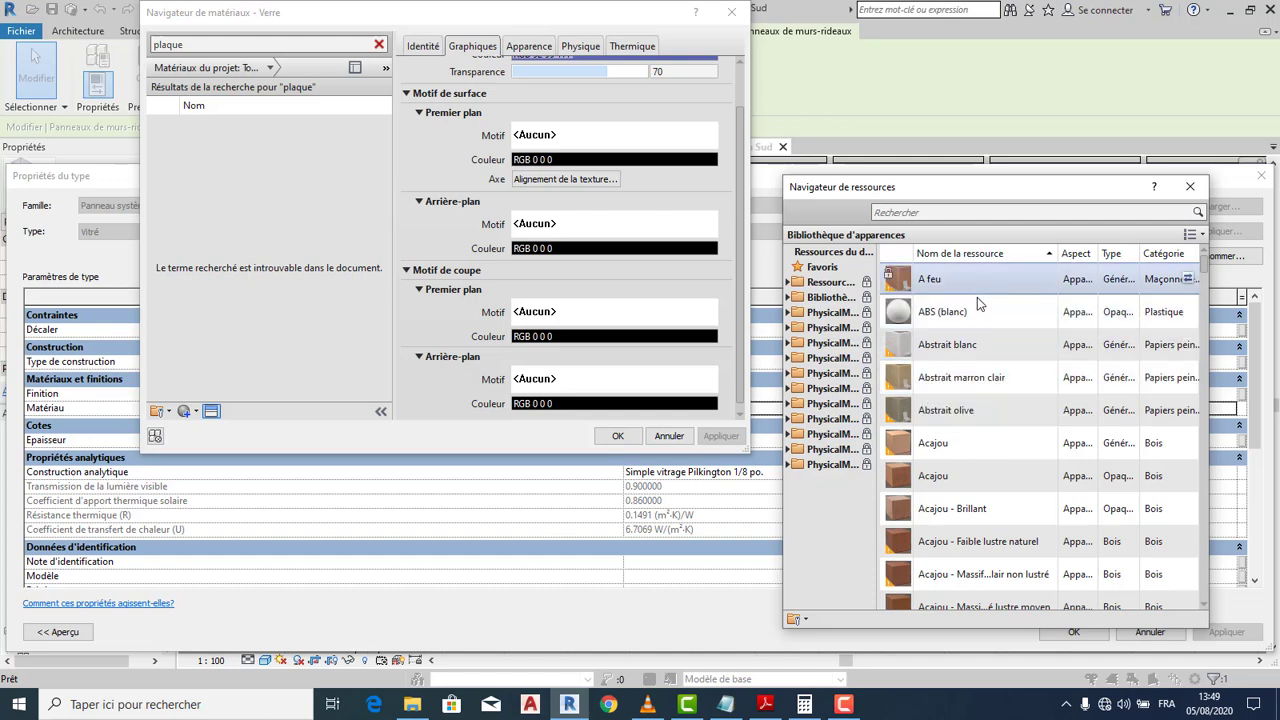
scroll(979, 304, "down", 3)
scroll(972, 328, "down", 3)
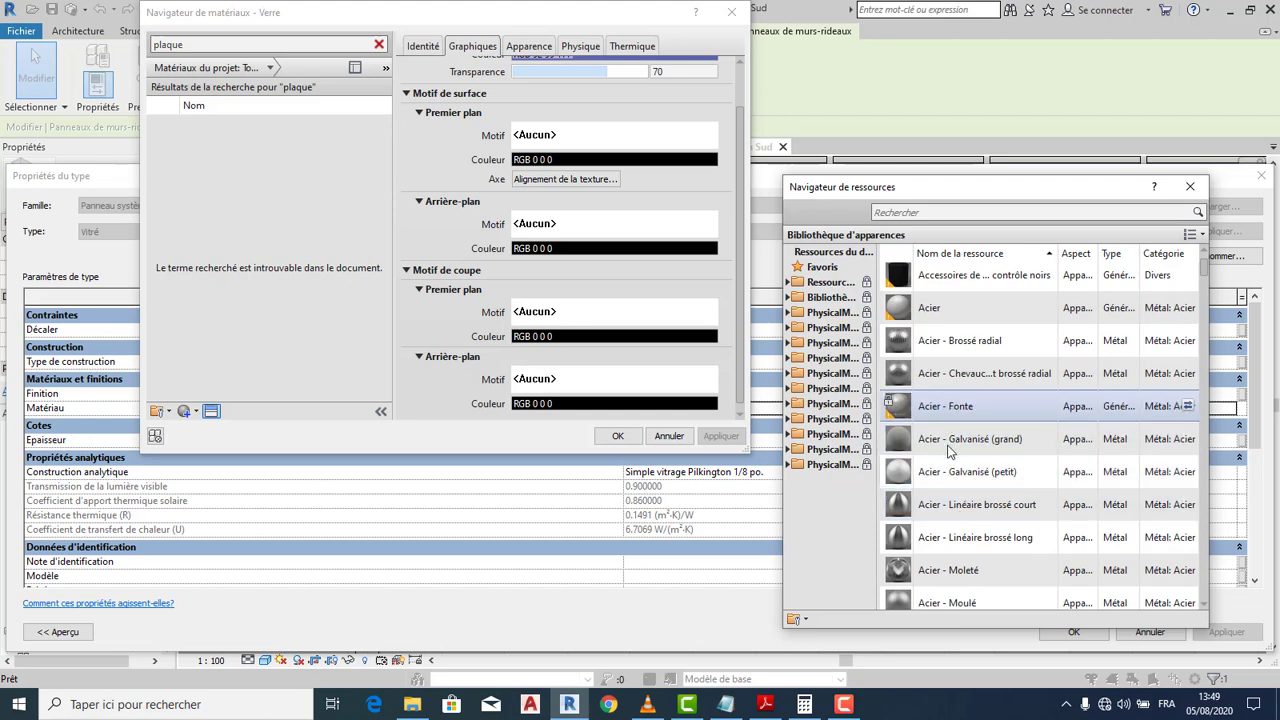
scroll(975, 578, "down", 1)
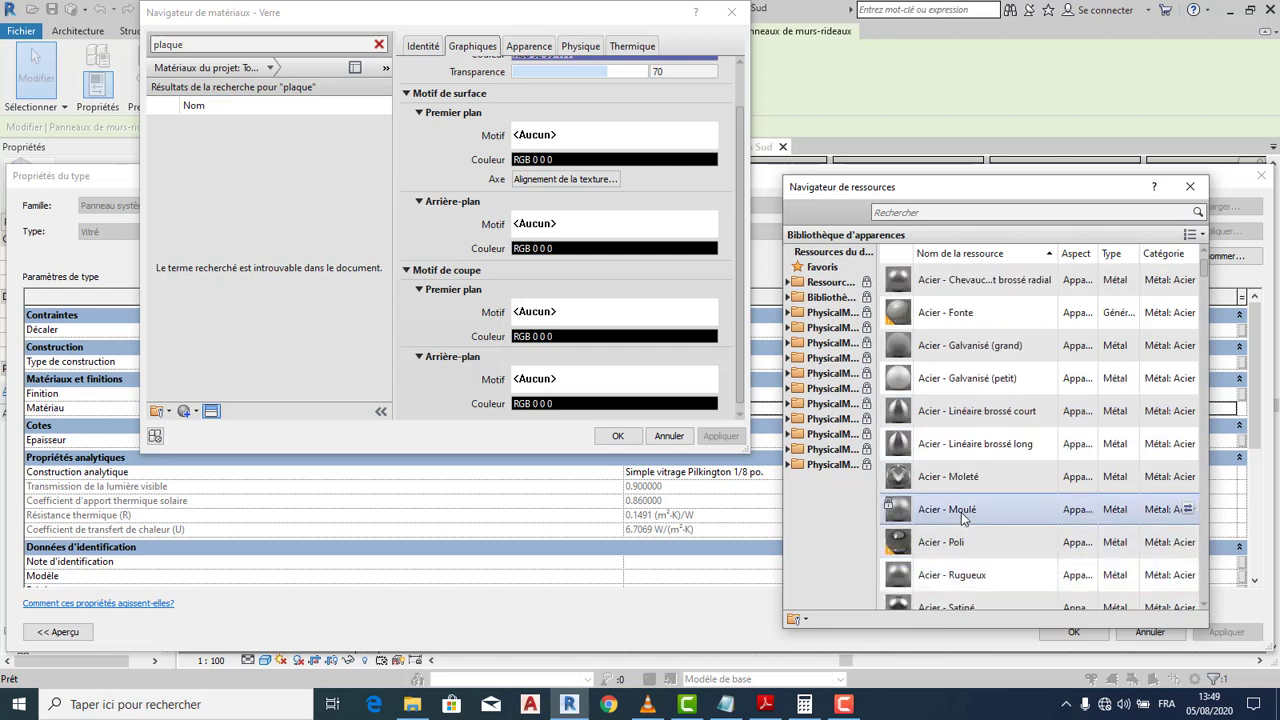
scroll(968, 552, "down", 1)
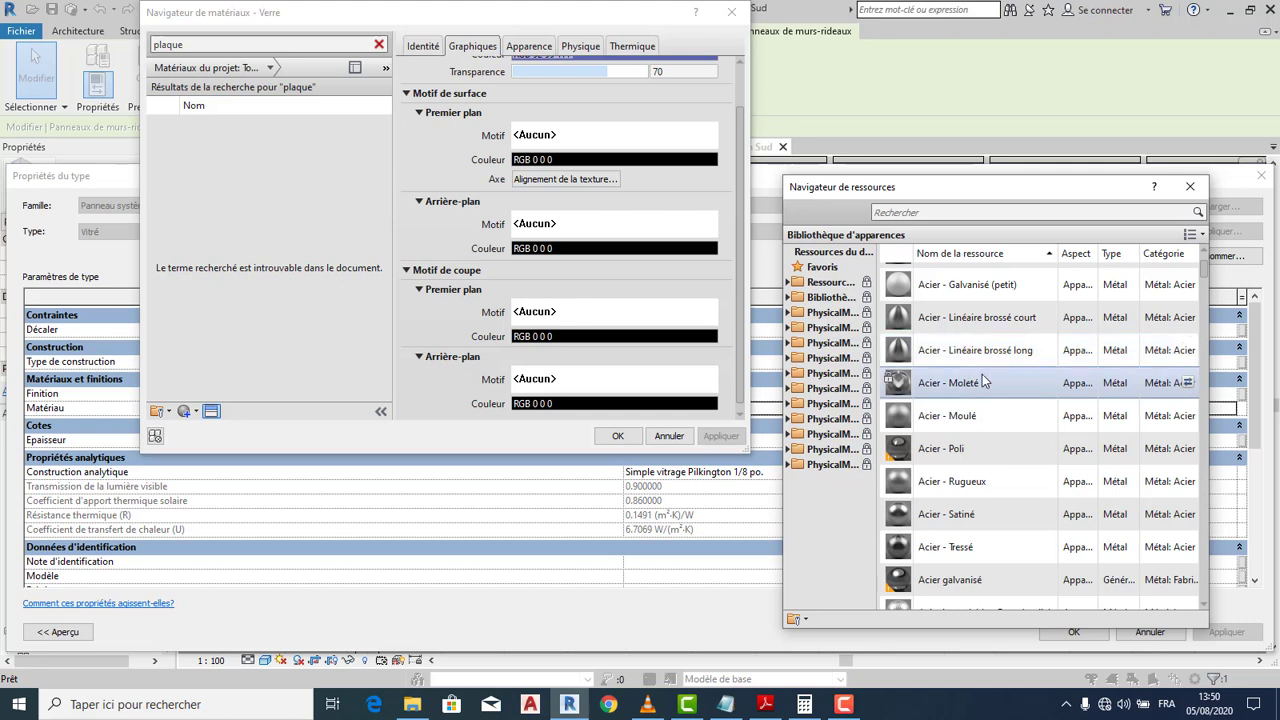
double_click(952, 350)
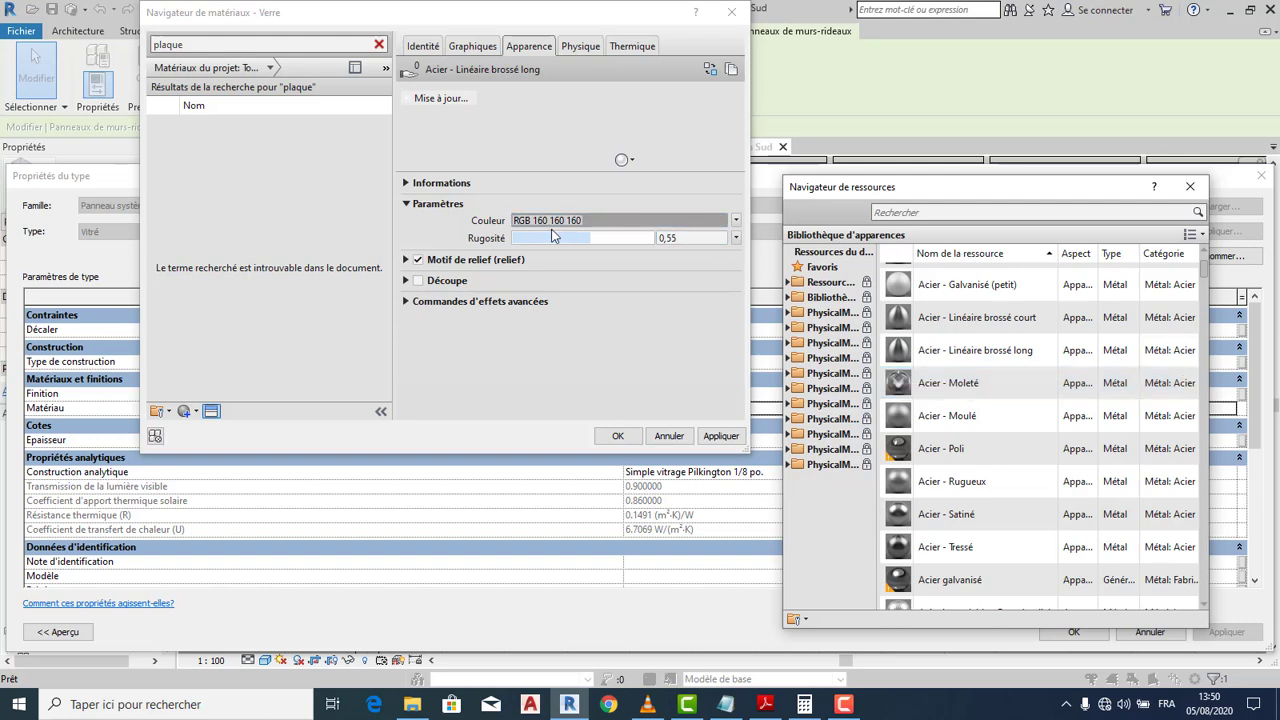
Review the identity and graphics settings of the Verre material and accept its edited appearance for the panel type
left_click(423, 47)
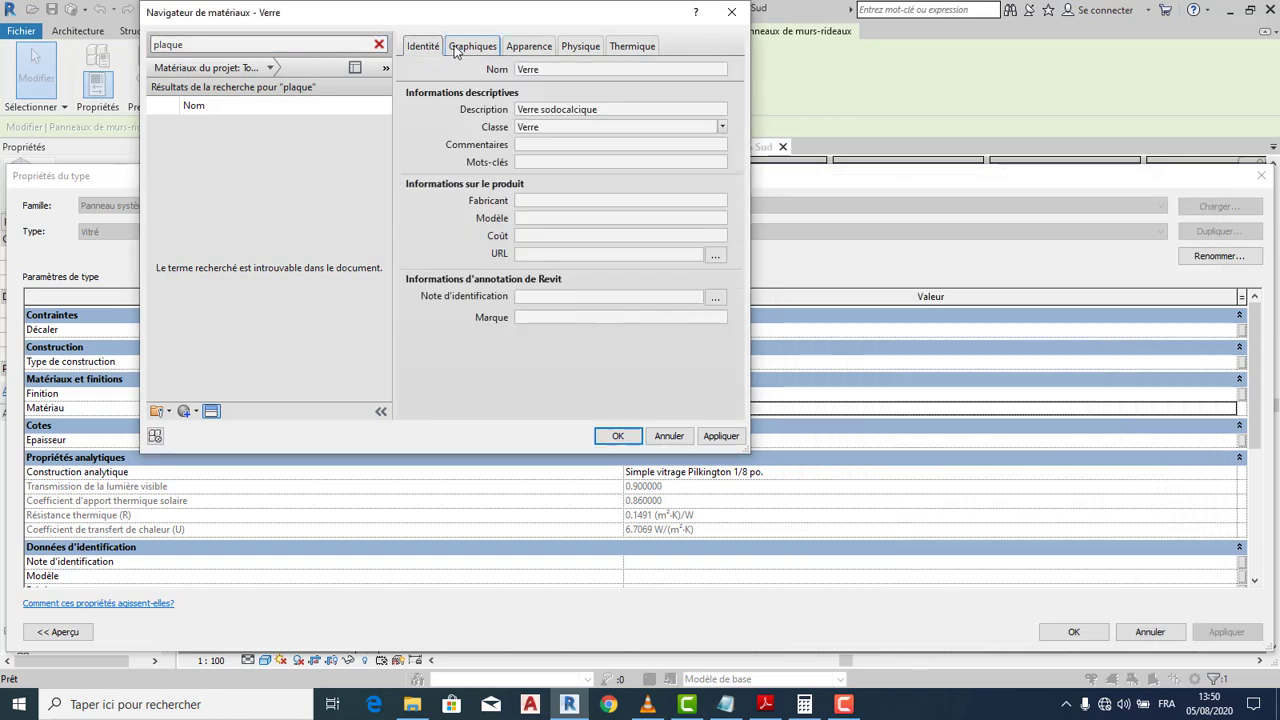
left_click(457, 50)
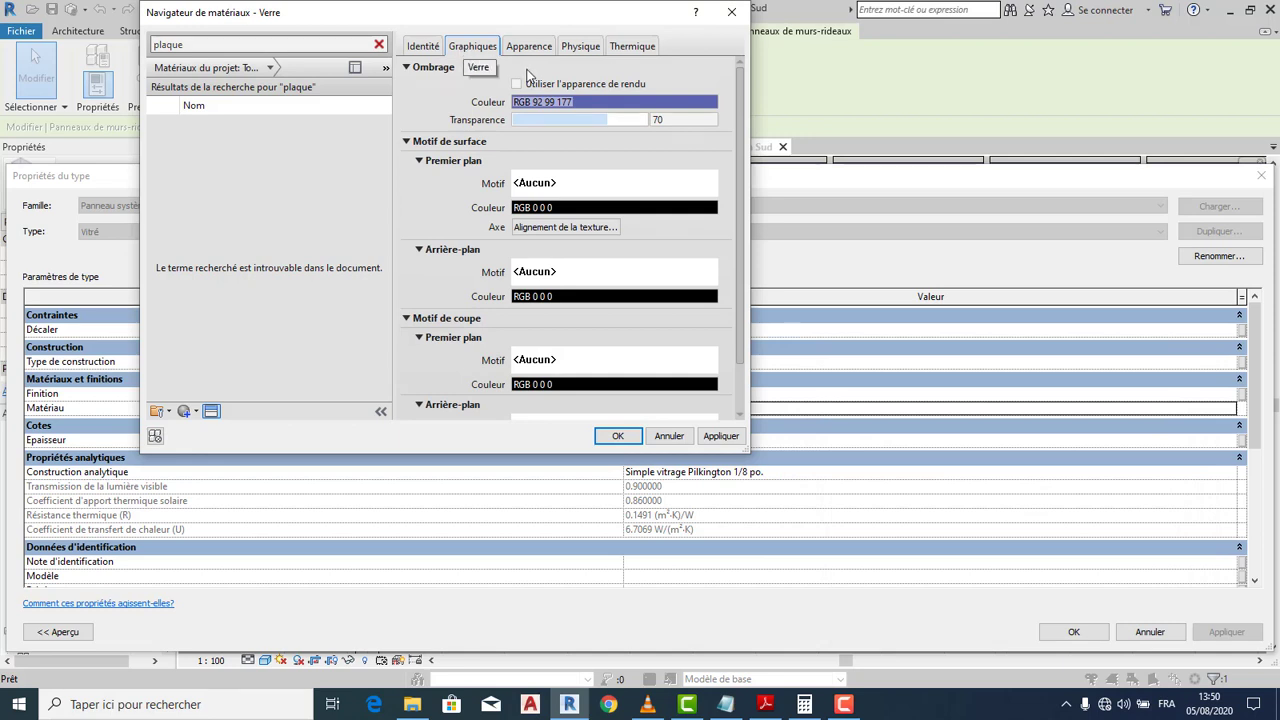
left_click(626, 443)
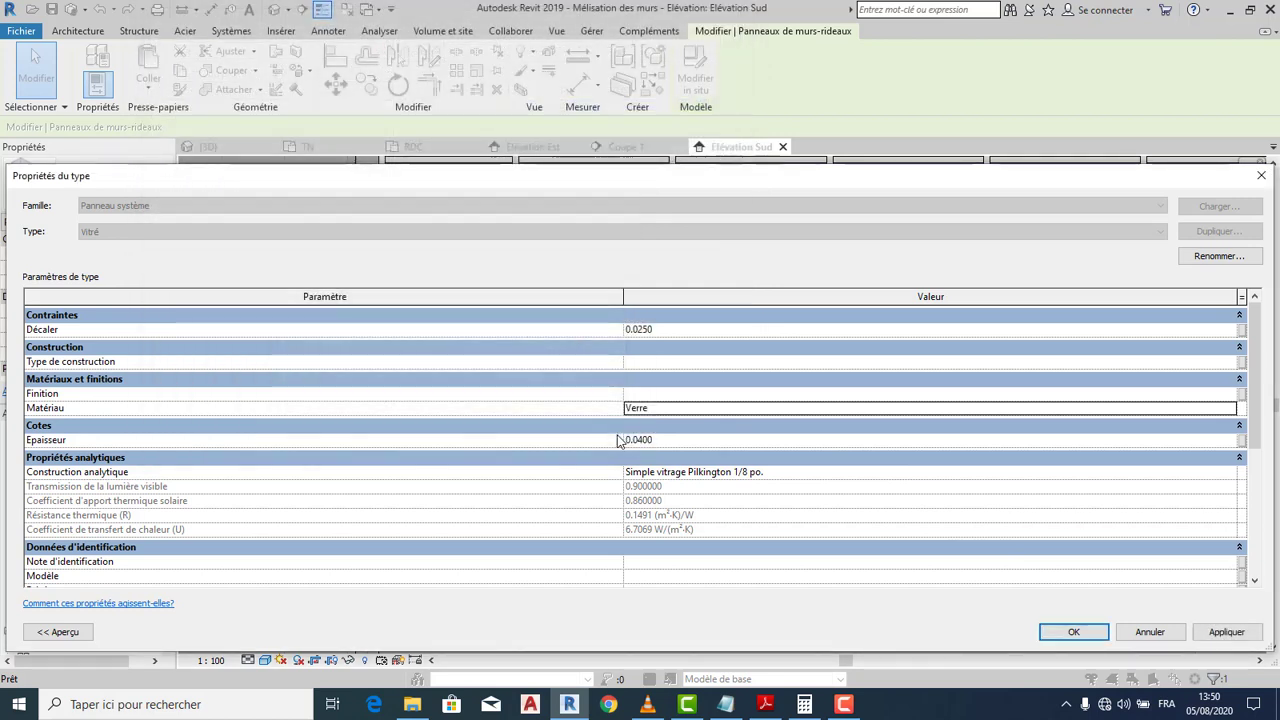
Reopen the panel type's Matériau and choose Verre, vitrage transparent from the project materials
left_click(1230, 410)
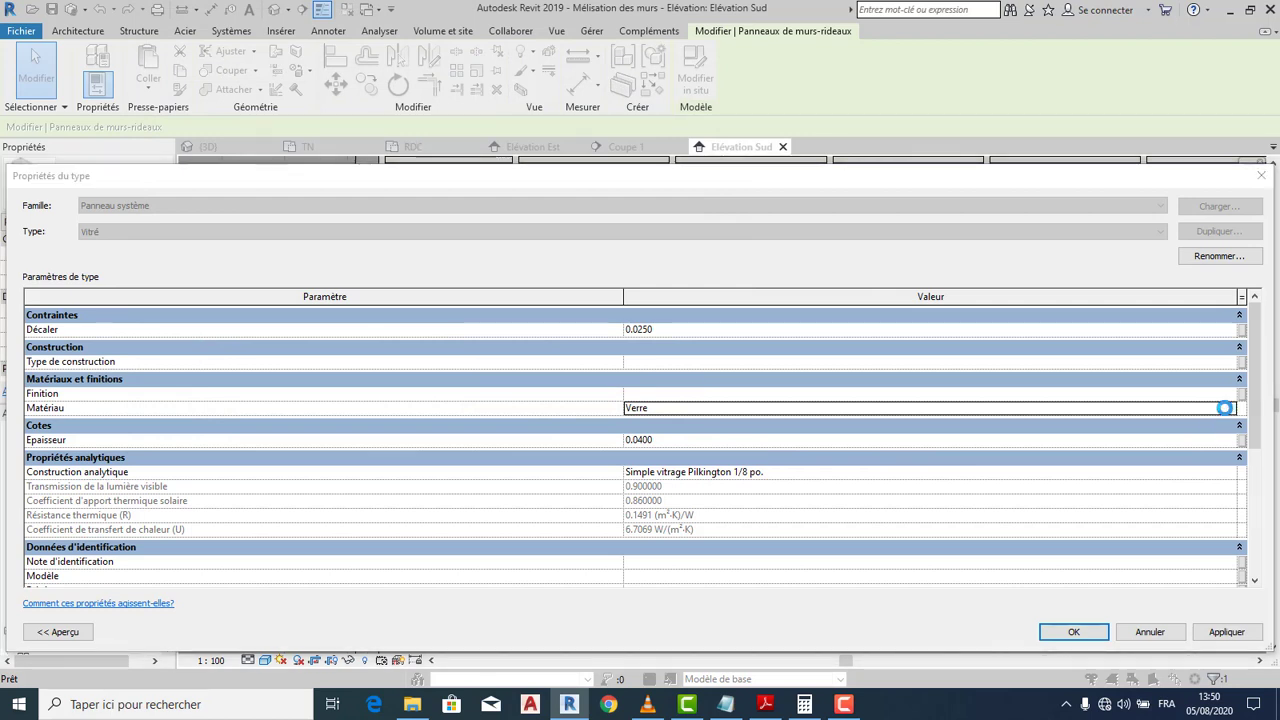
scroll(284, 128, "up", 1)
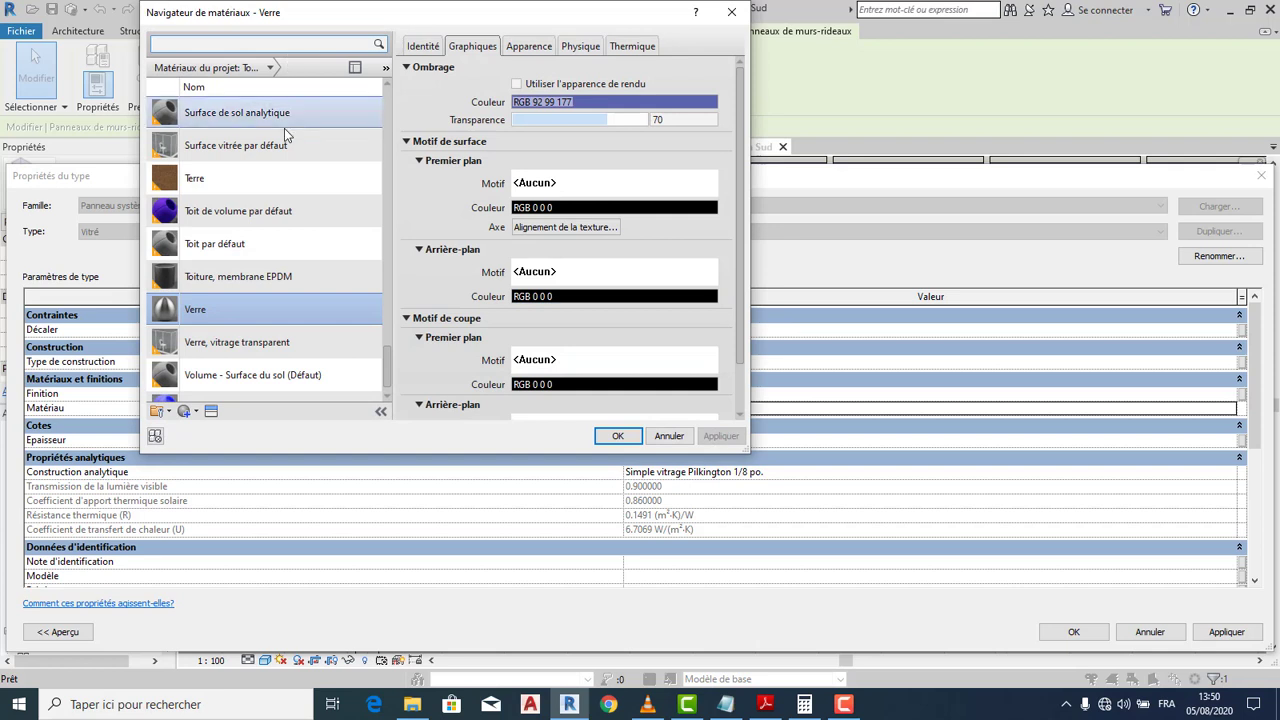
left_click(238, 342)
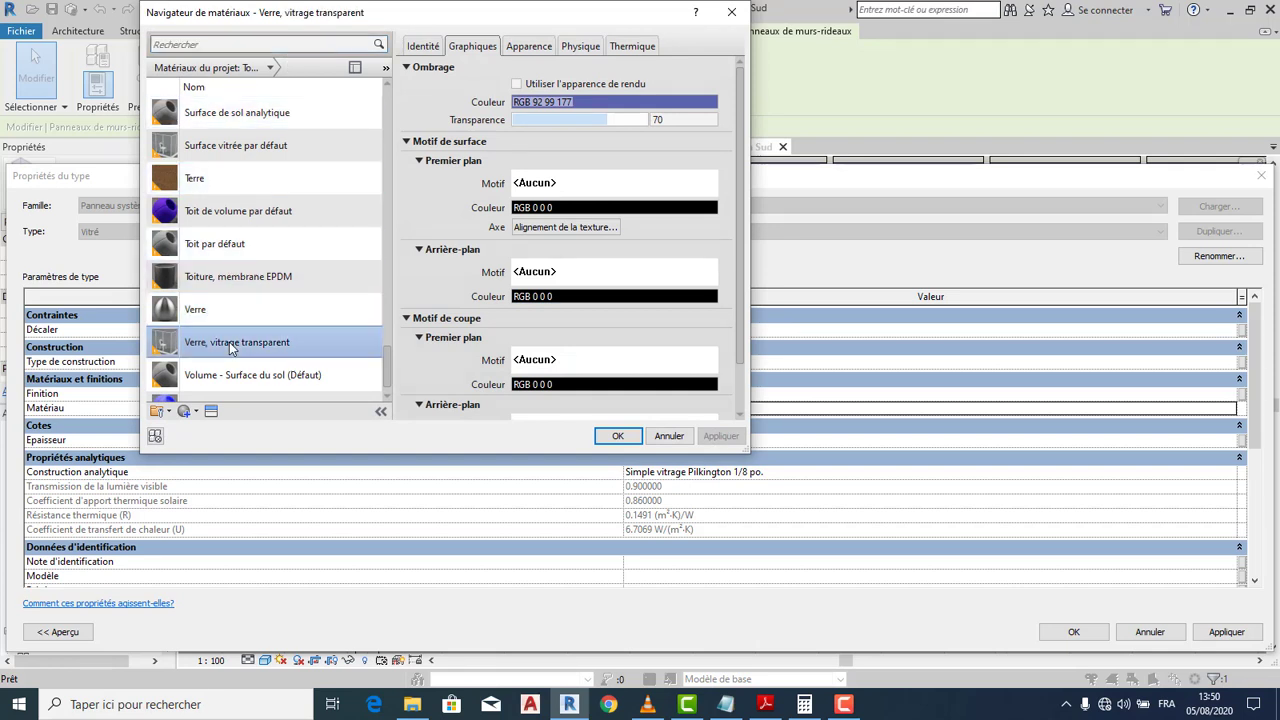
scroll(256, 330, "down", 1)
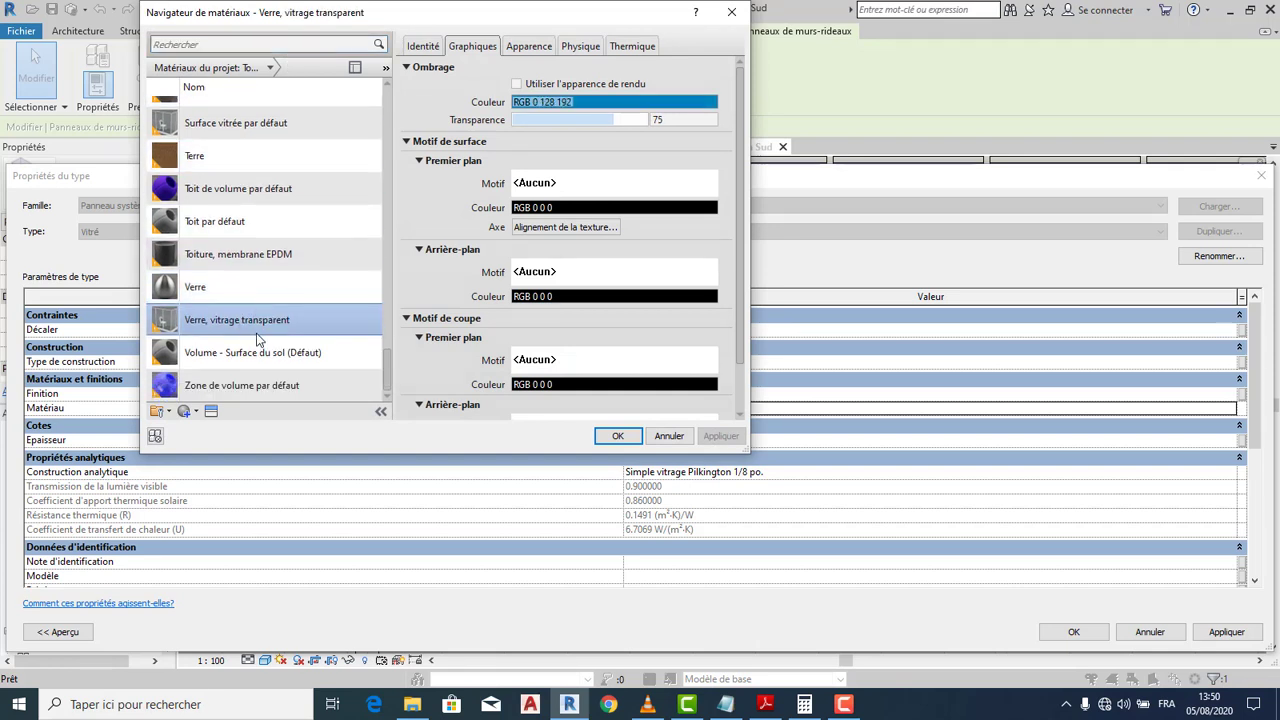
Apply the Contreplaqué - Nouveau appearance from the Bois: Panneaux assets to Verre, vitrage transparent and accept the type properties
left_click(212, 412)
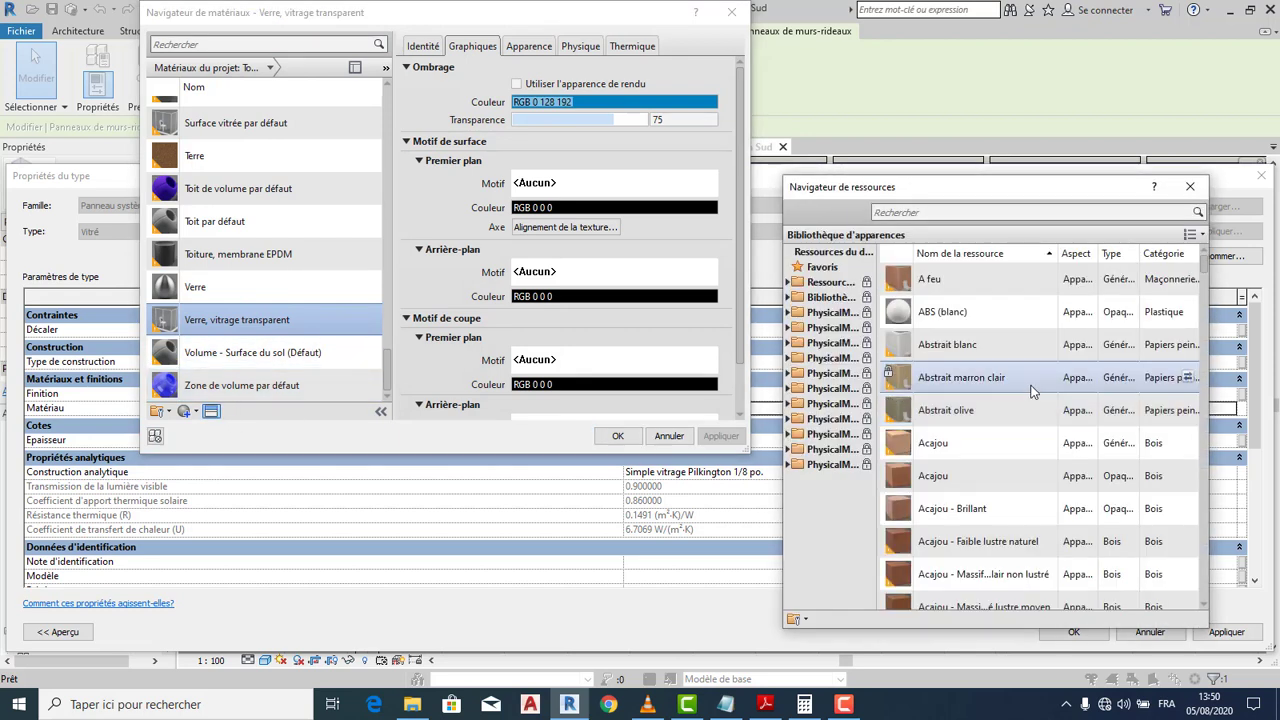
left_click(787, 283)
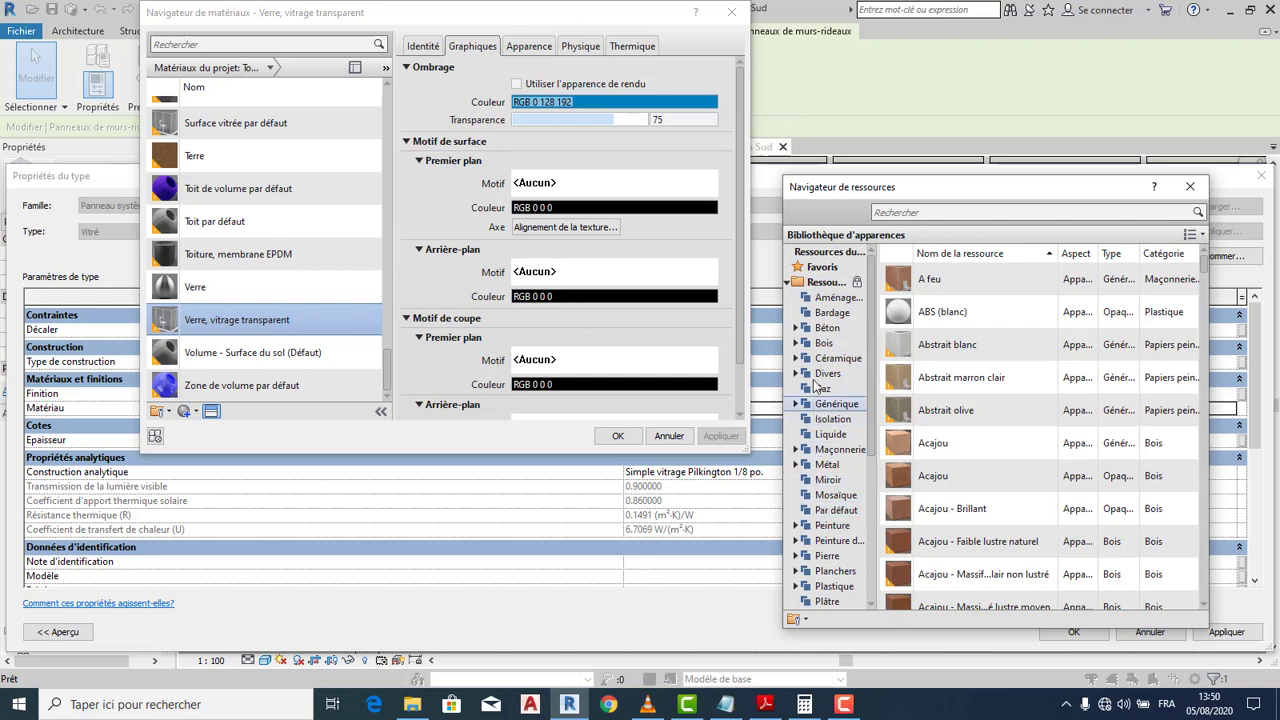
left_click(797, 343)
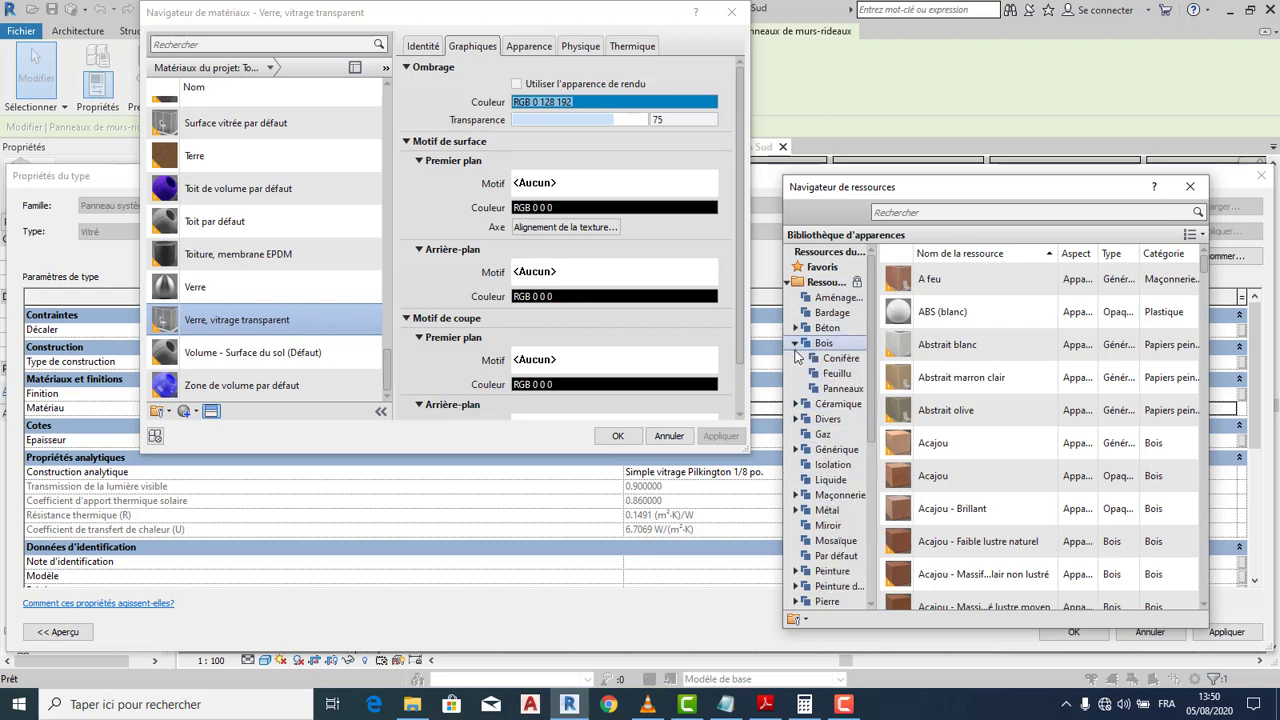
left_click(842, 389)
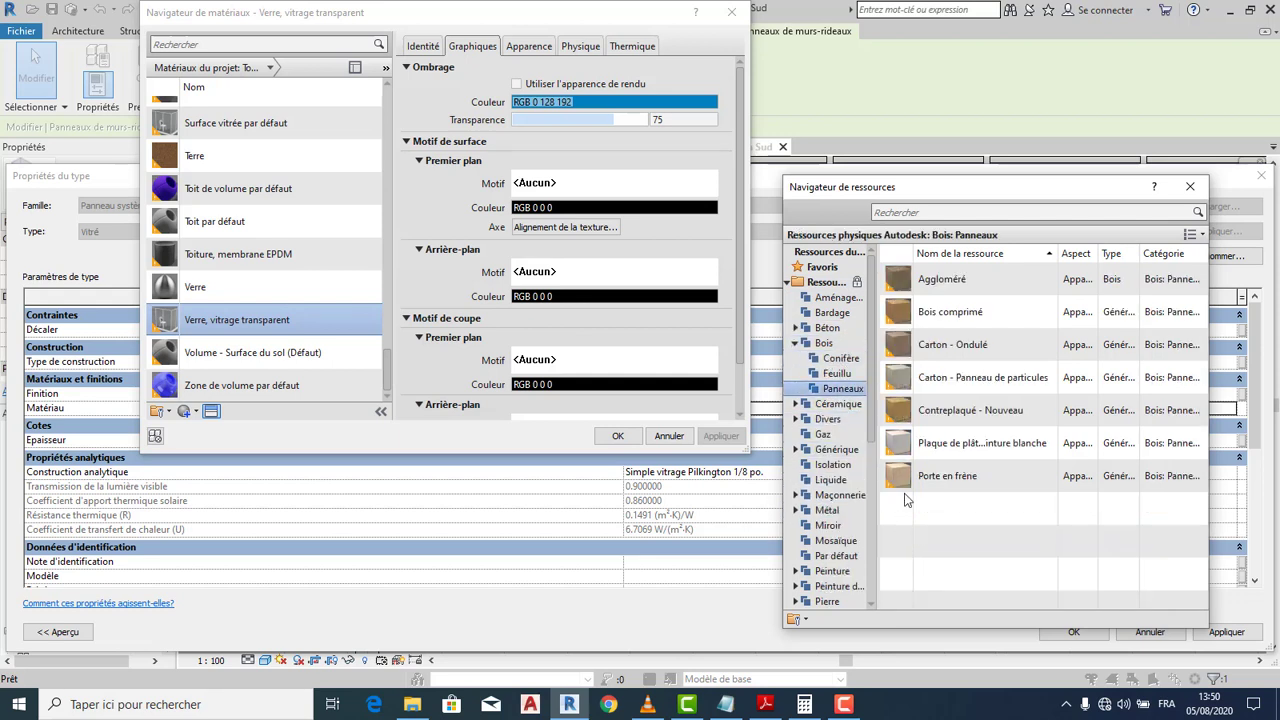
double_click(960, 412)
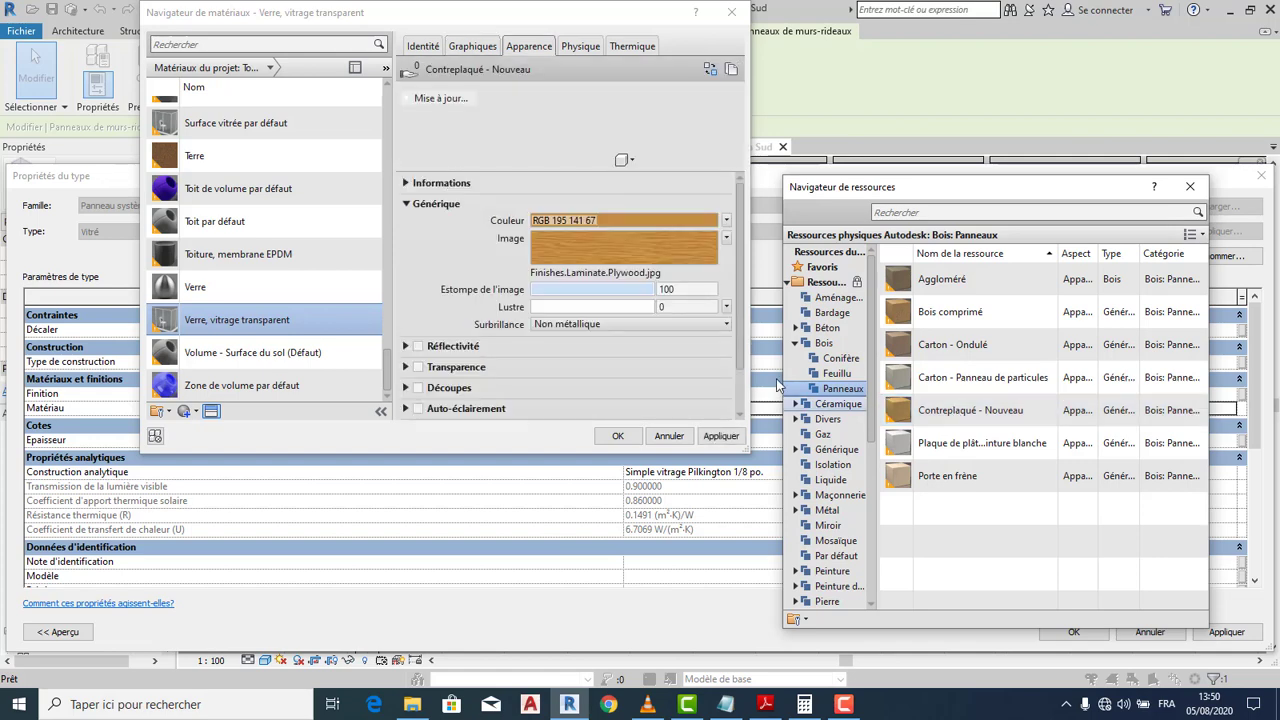
left_click(625, 436)
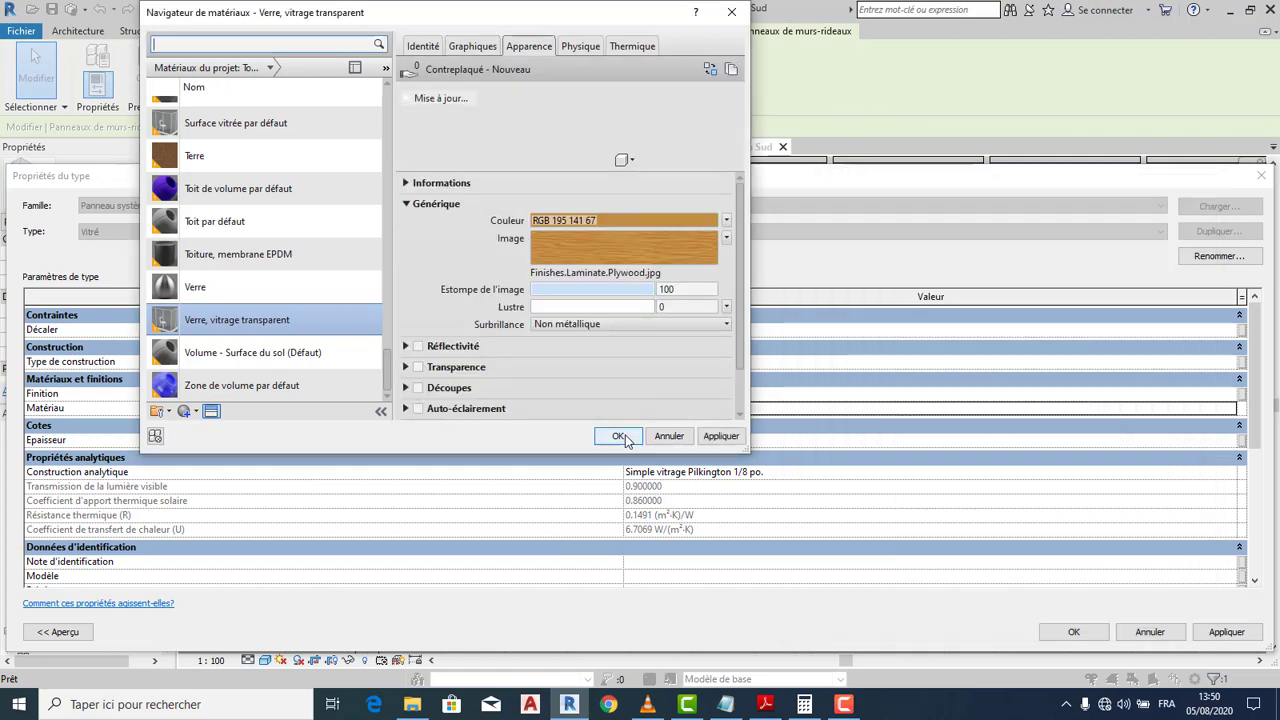
left_click(1075, 632)
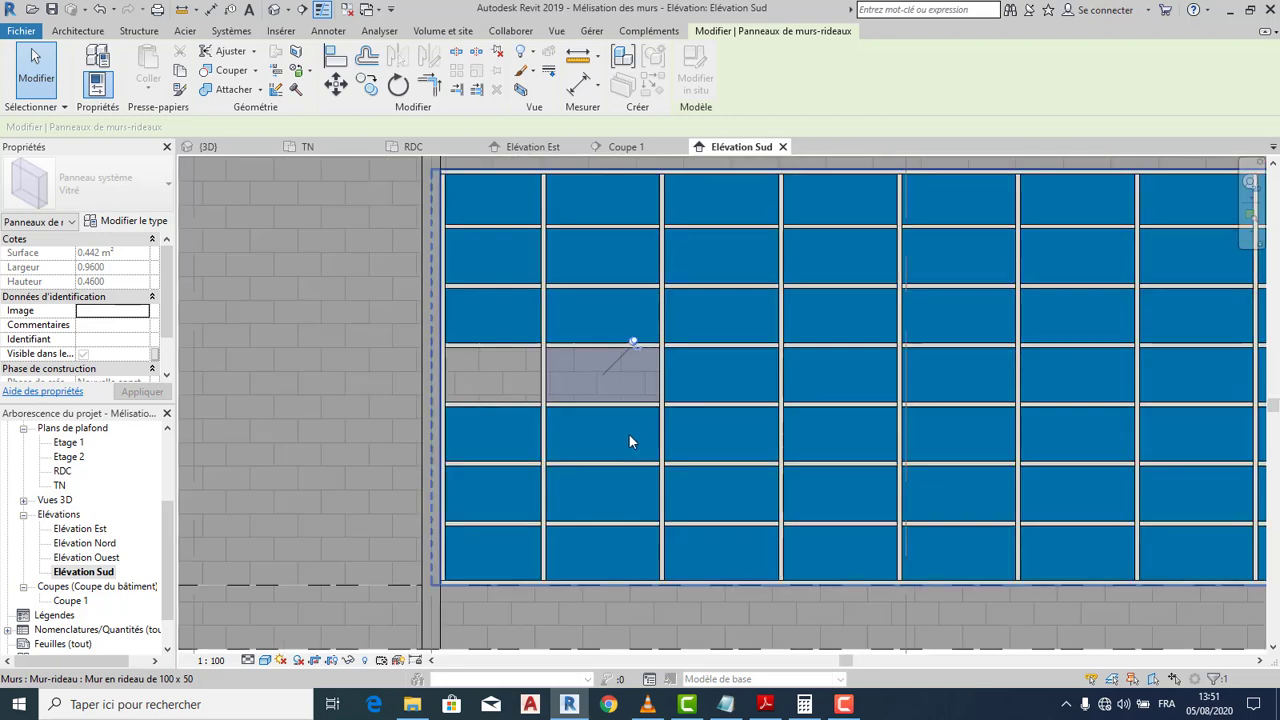
Deselect the panel, examine the curtain wall in Elévation Sud and switch to the {3D} view
key("Escape")
scroll(587, 385, "down", 2)
scroll(587, 385, "up", 4)
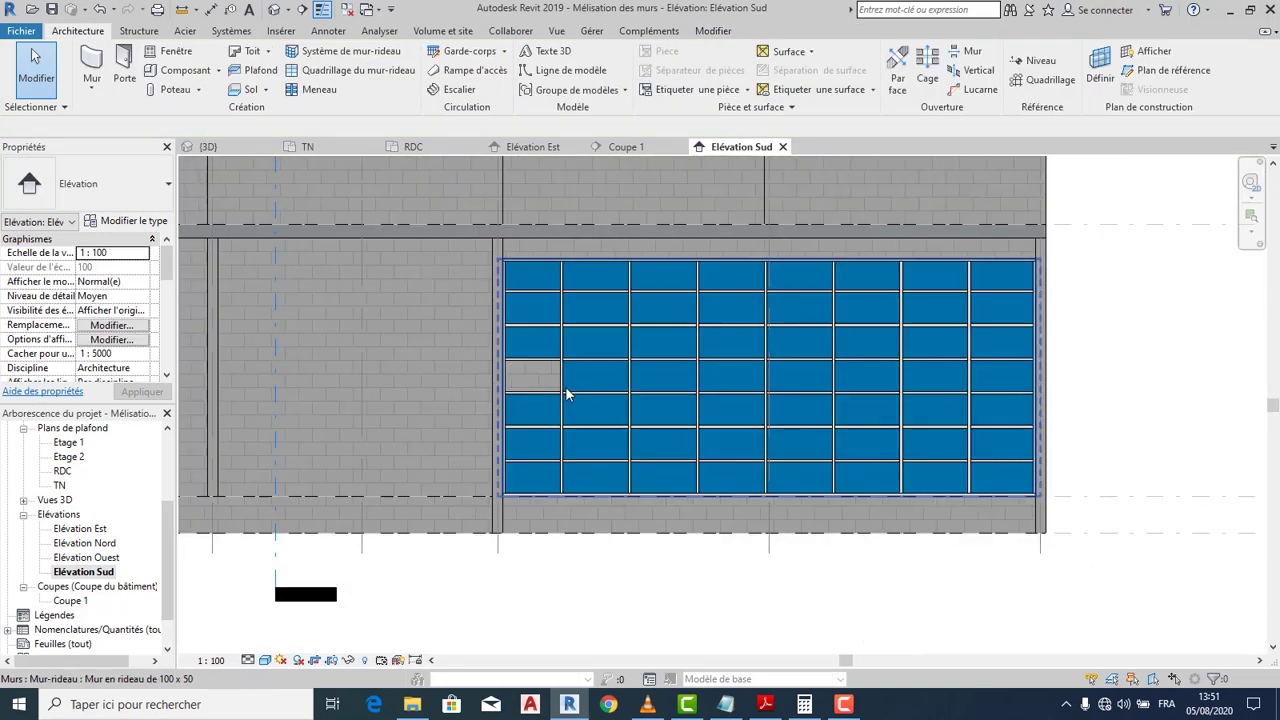
scroll(571, 377, "down", 2)
scroll(570, 377, "down", 3)
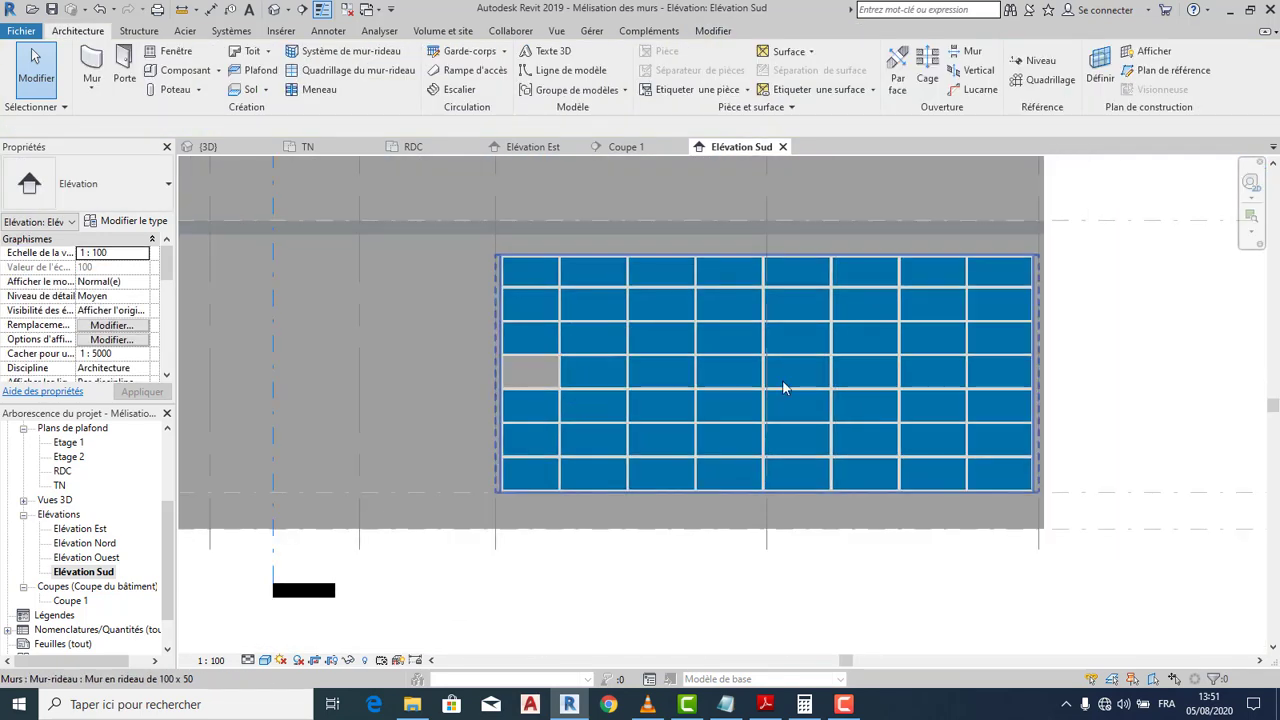
left_click(208, 146)
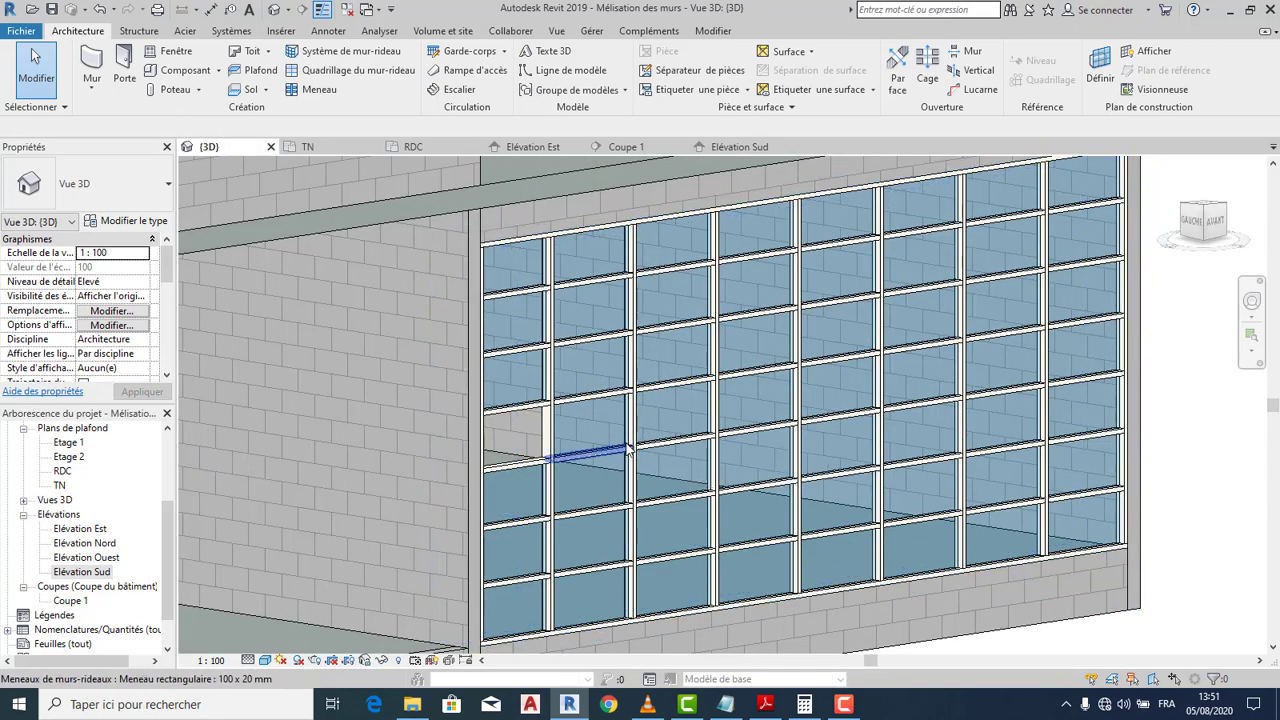
left_click(600, 409)
left_click(605, 409)
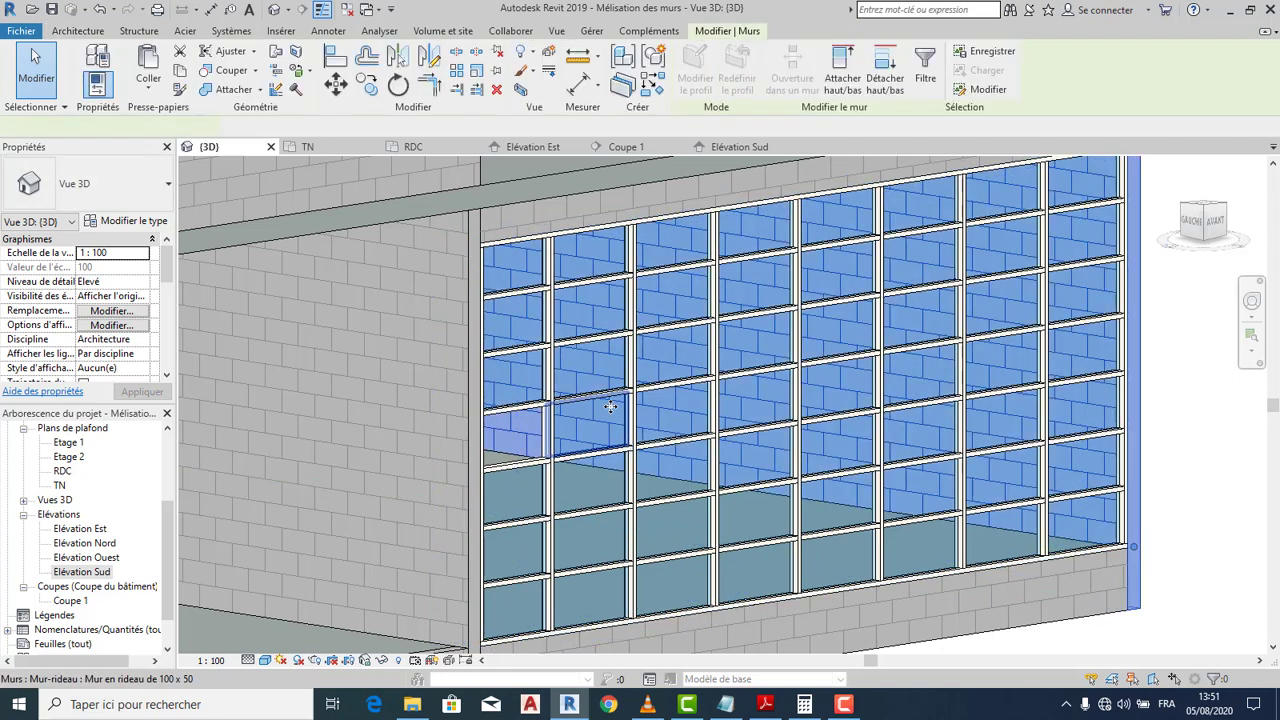
left_click(453, 389)
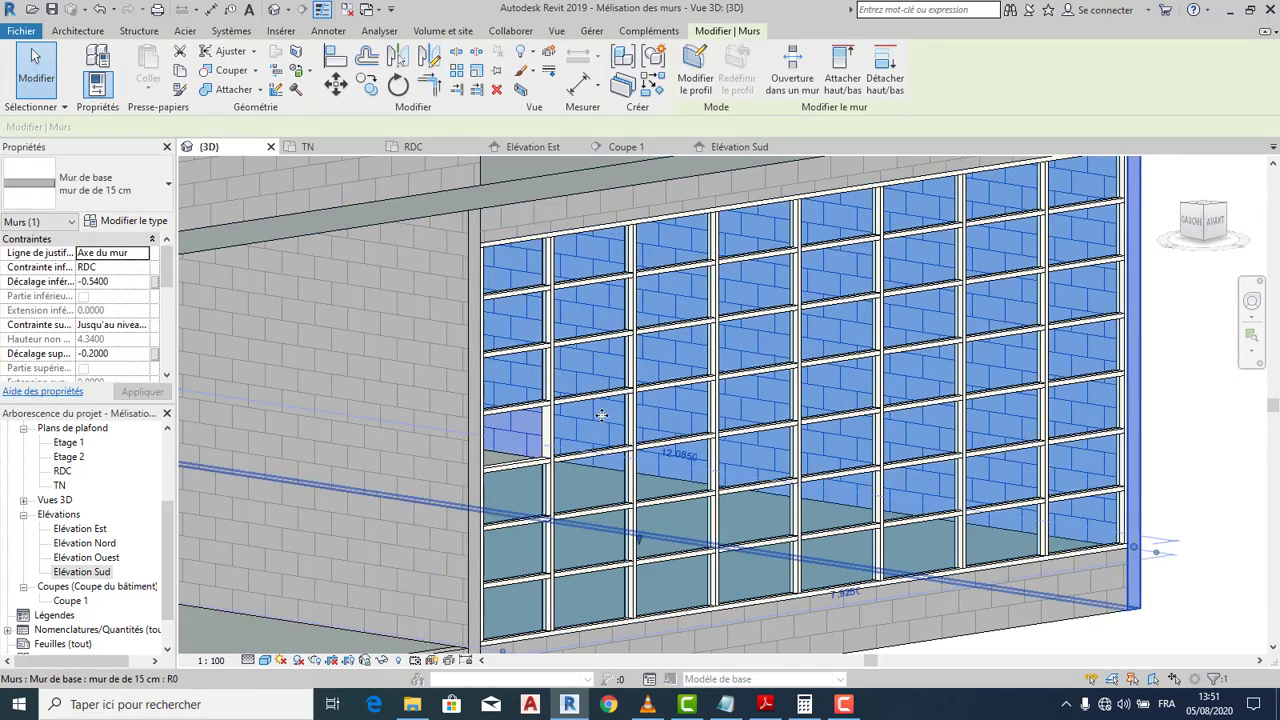
key("Escape")
key("Tab")
key("Tab")
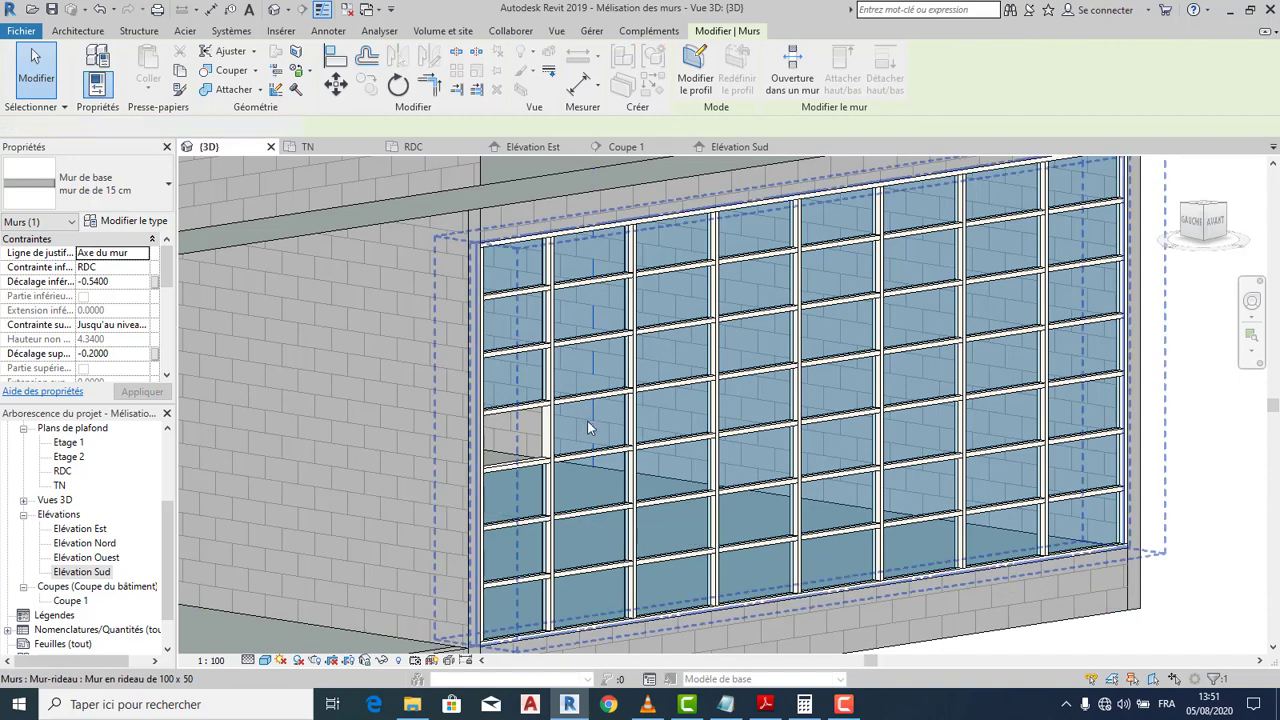
left_click(587, 420)
key("Escape")
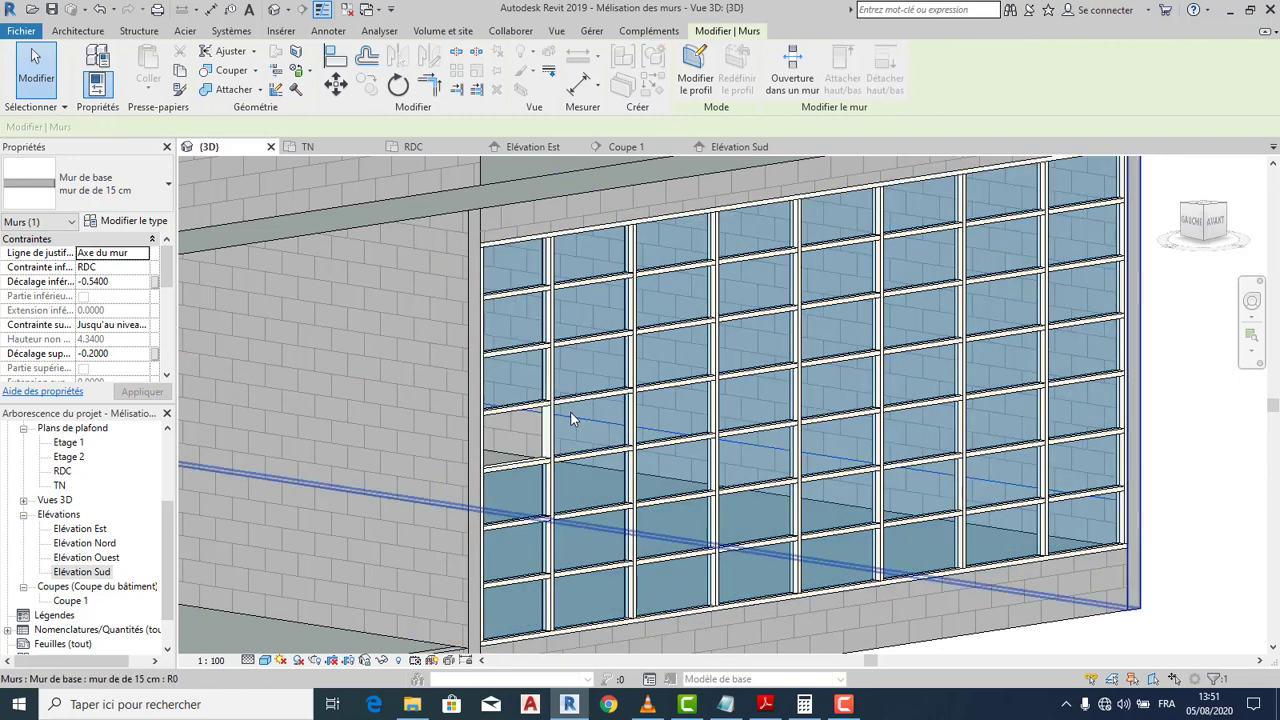
left_click(563, 414)
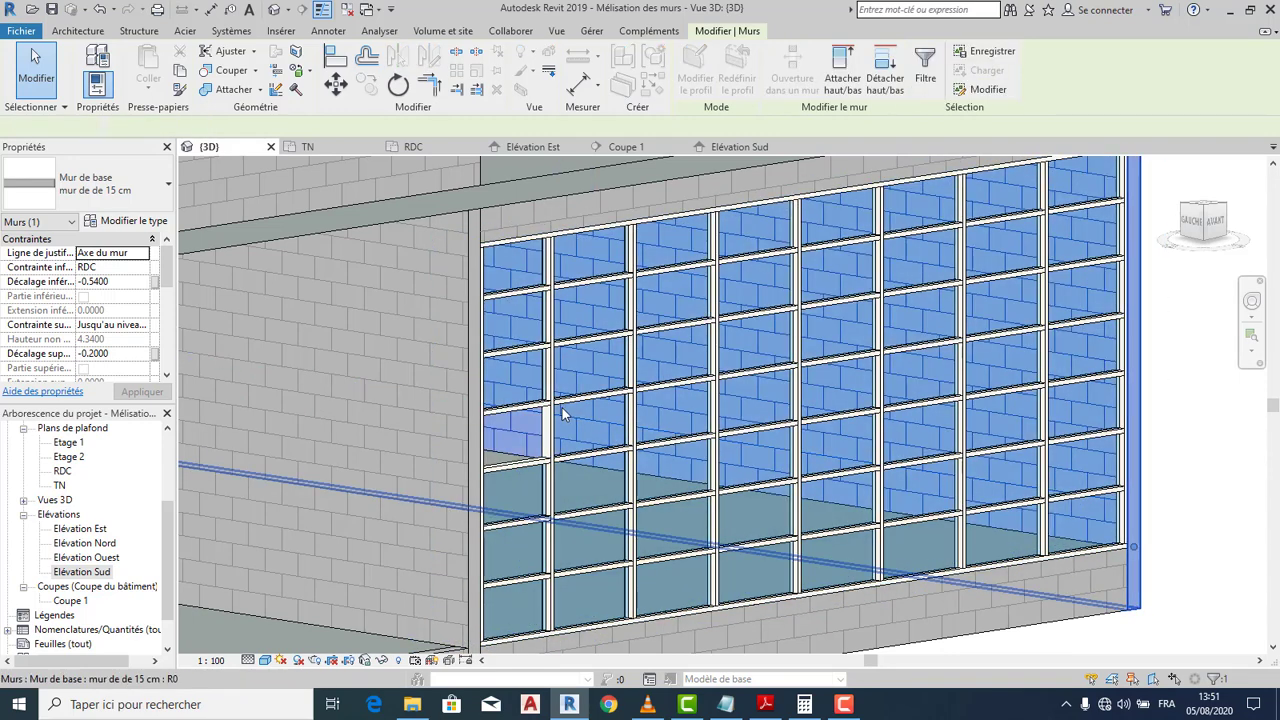
key("Escape")
In the 3D view, select only the second-column glazed curtain wall panel beside the empty one
key("Tab")
key("Tab")
key("Tab")
key("Tab")
key("Tab")
key("Tab")
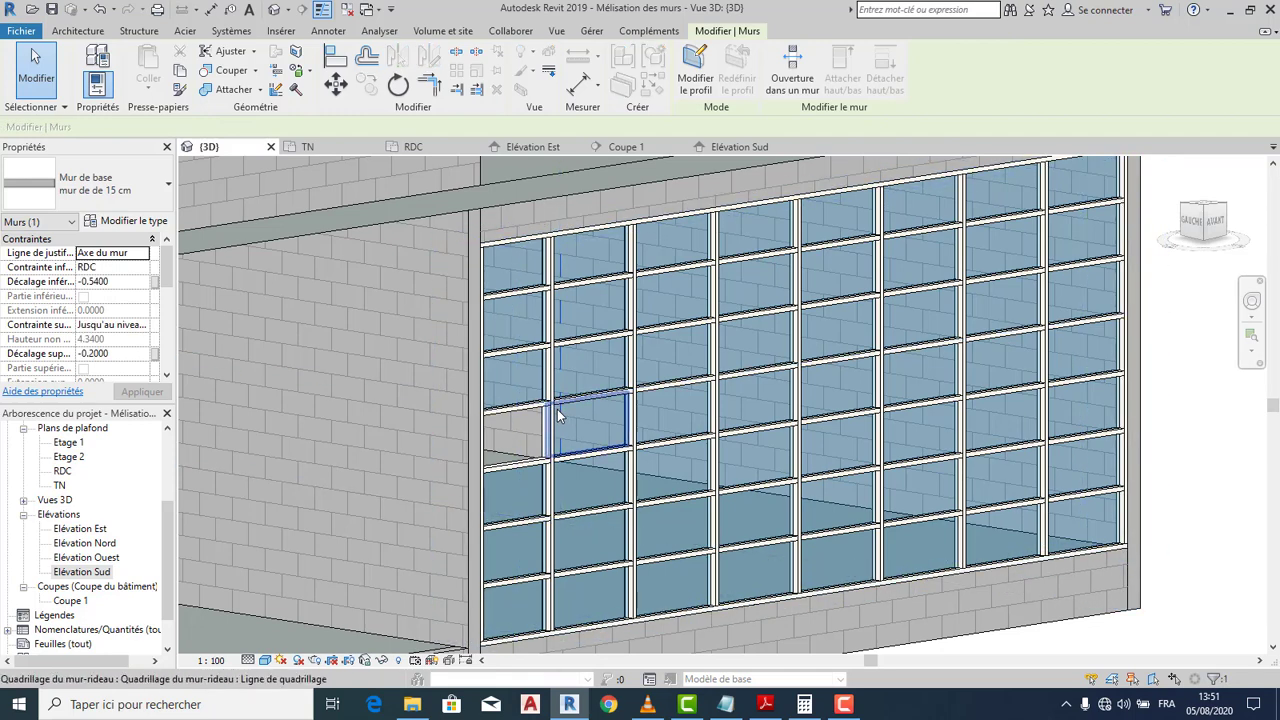
key("Tab")
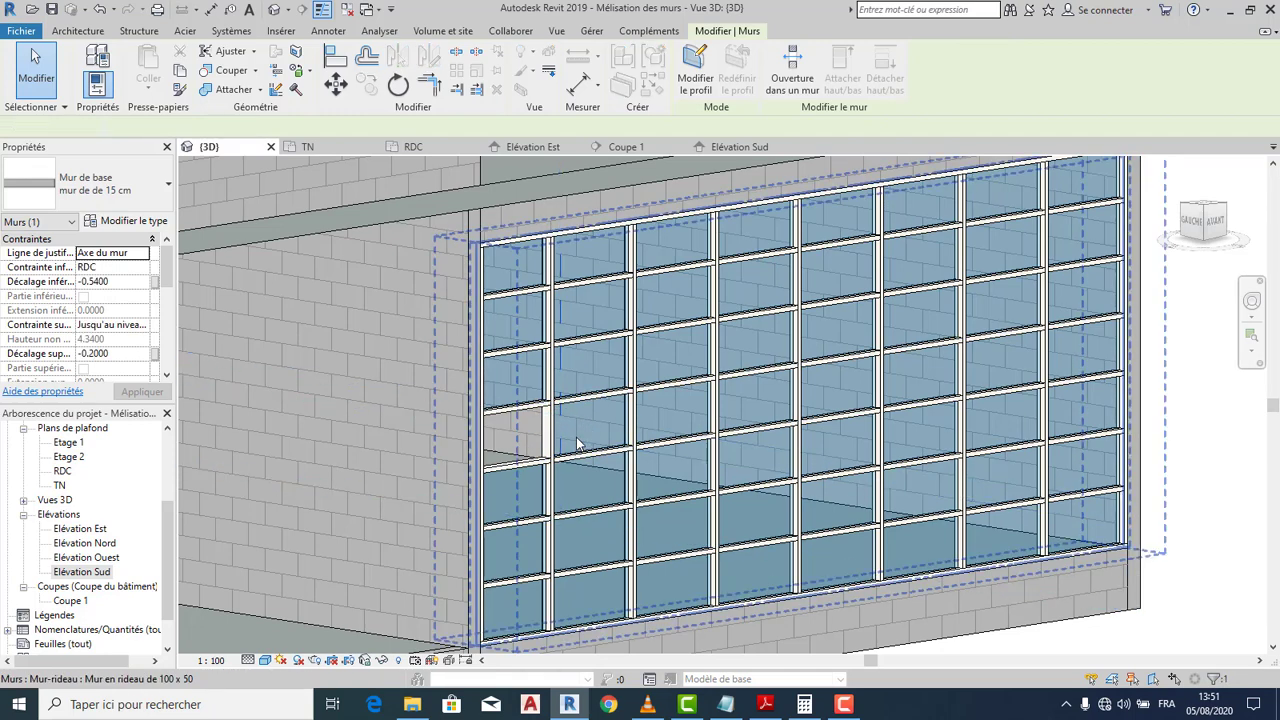
left_click(576, 441)
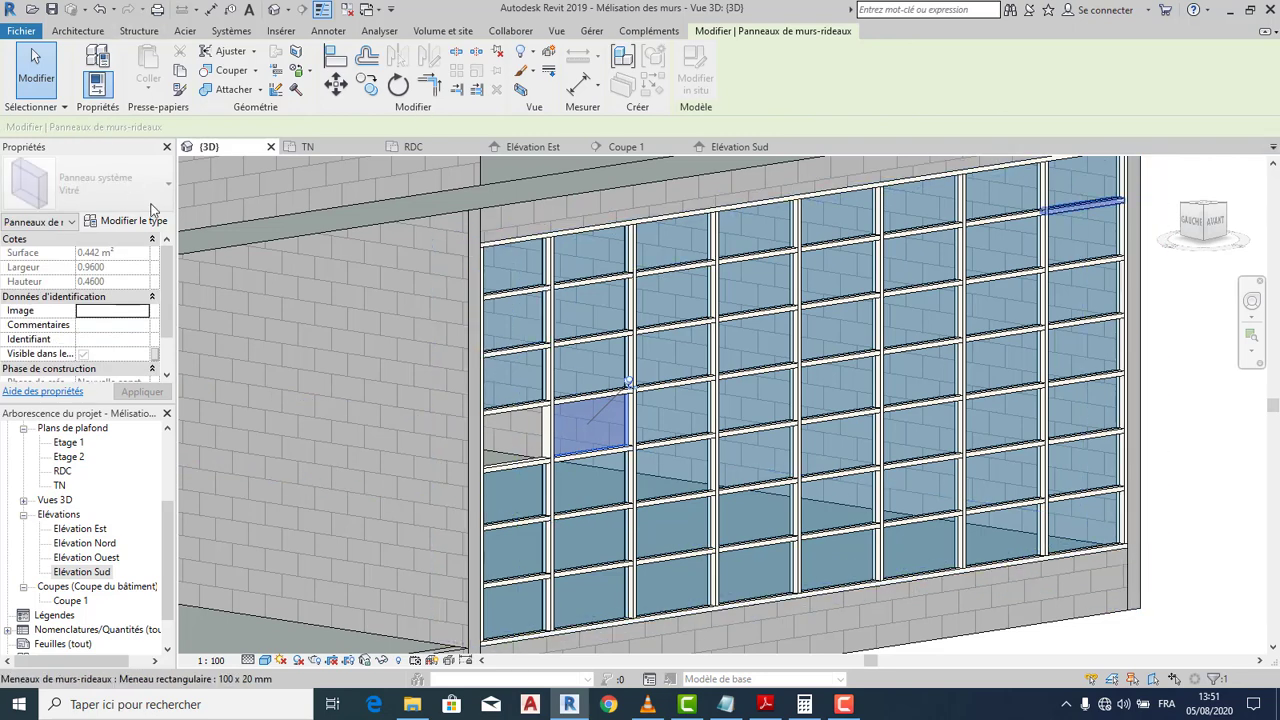
Search the project materials for "con" and set the Vitré panel type's Matériau to Résineux, bois de construction
left_click(143, 223)
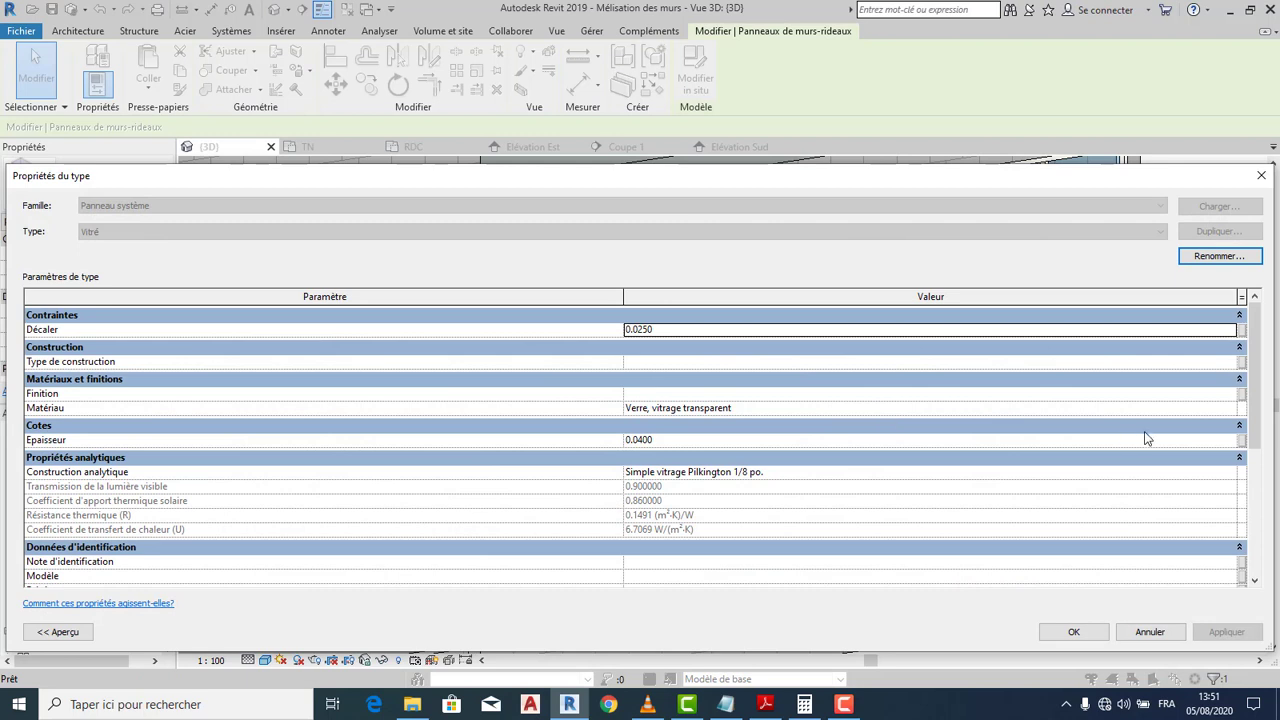
left_click(1229, 408)
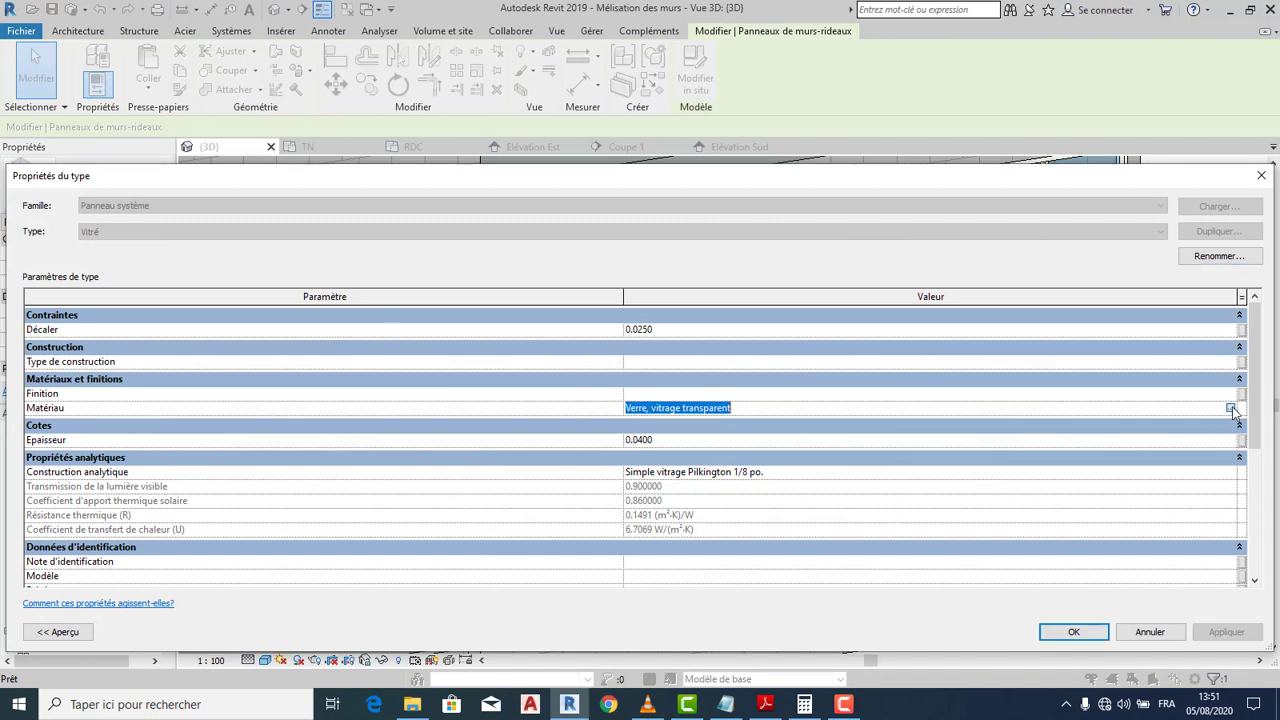
left_click(1230, 408)
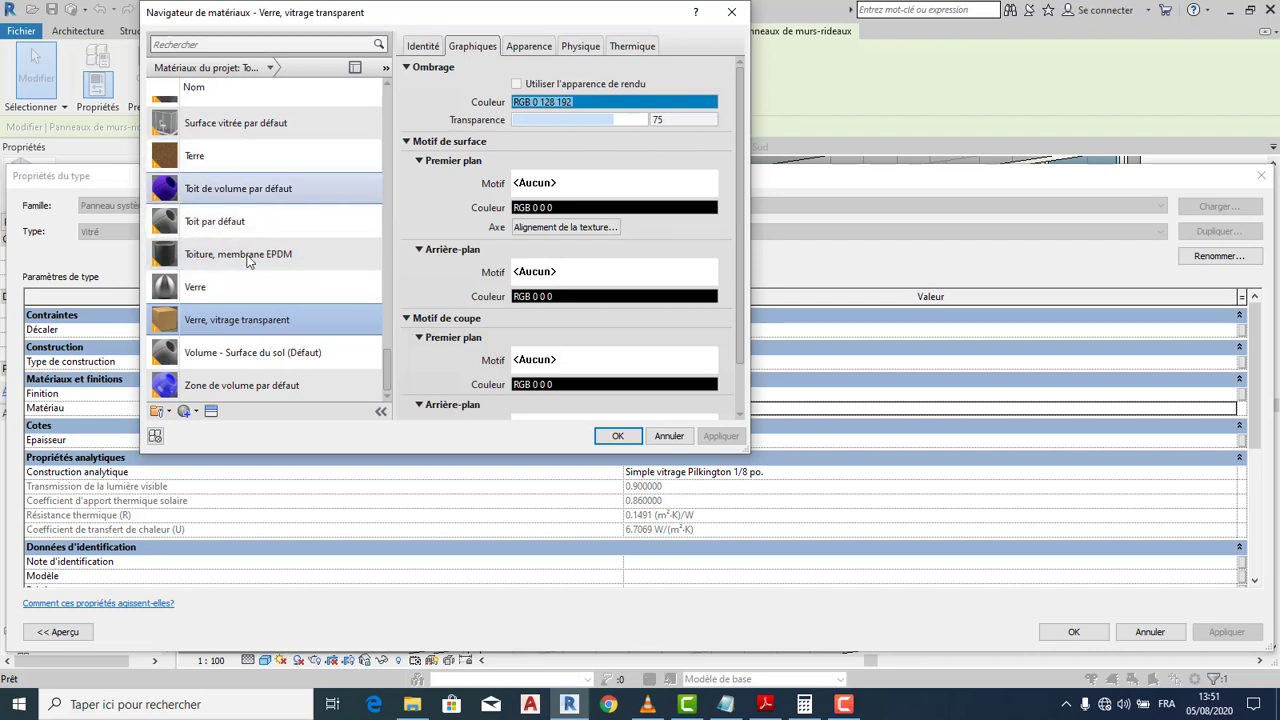
scroll(245, 156, "up", 1)
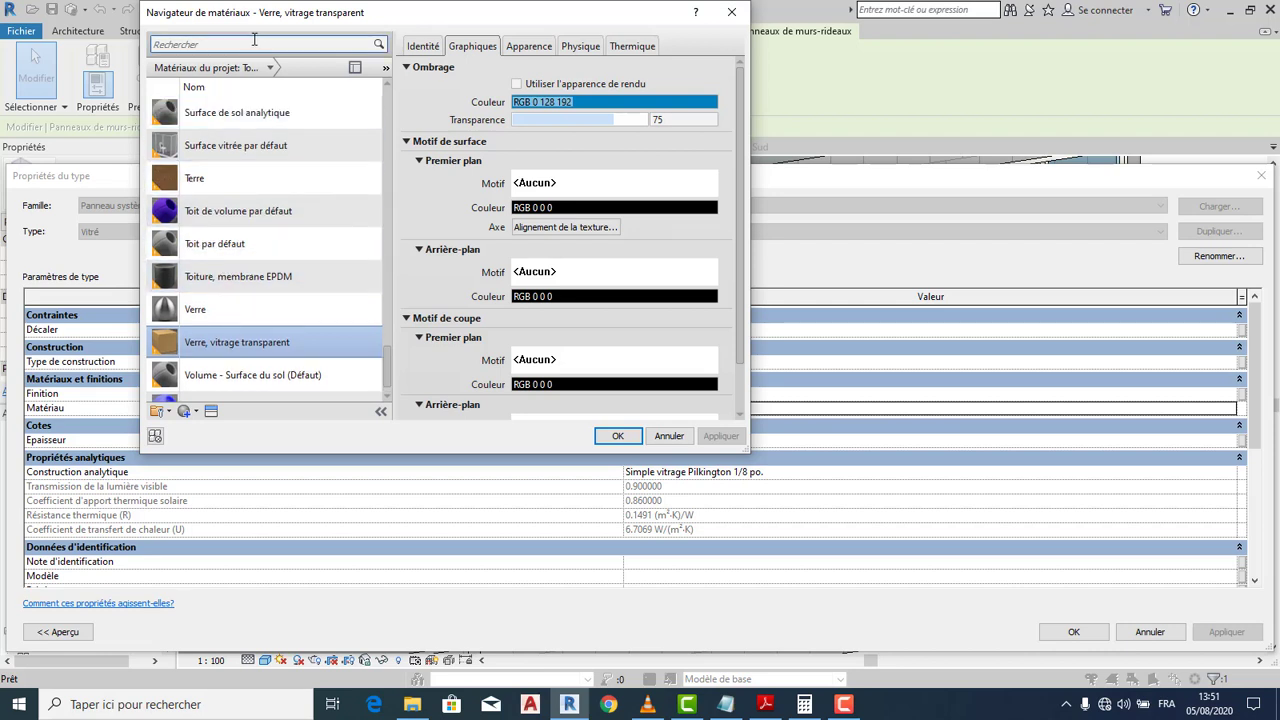
left_click(254, 40)
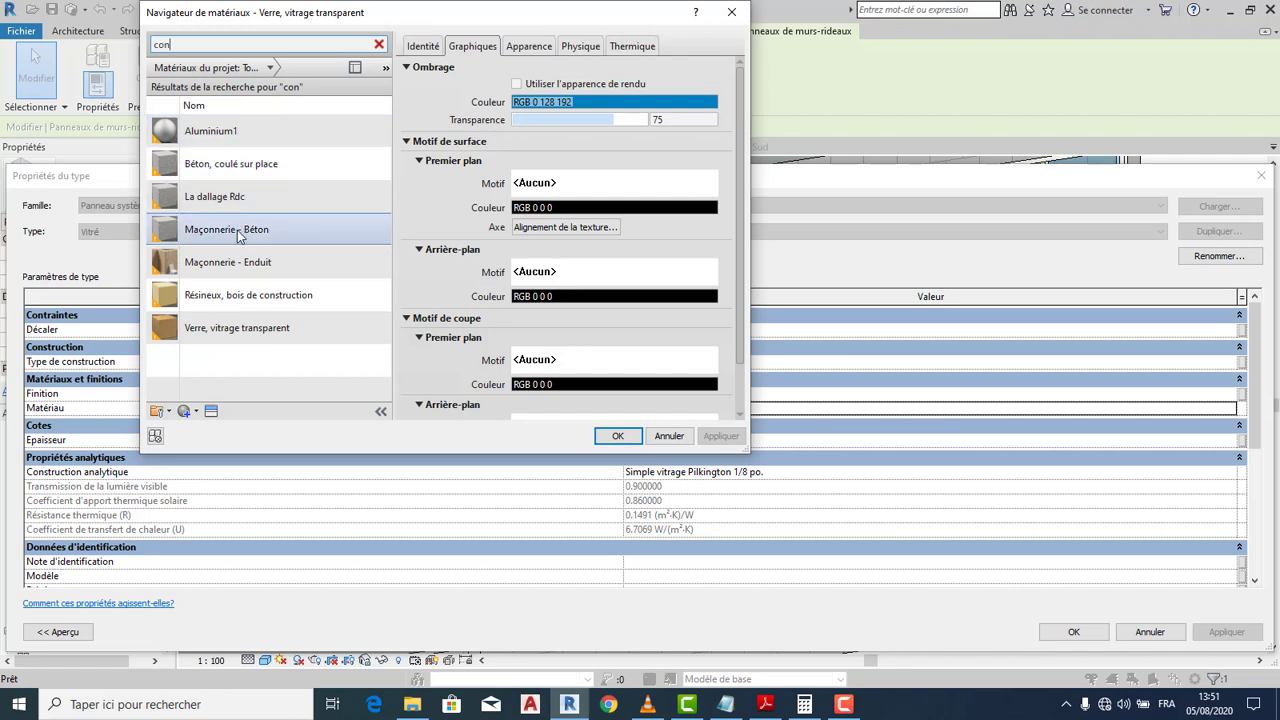
left_click(251, 299)
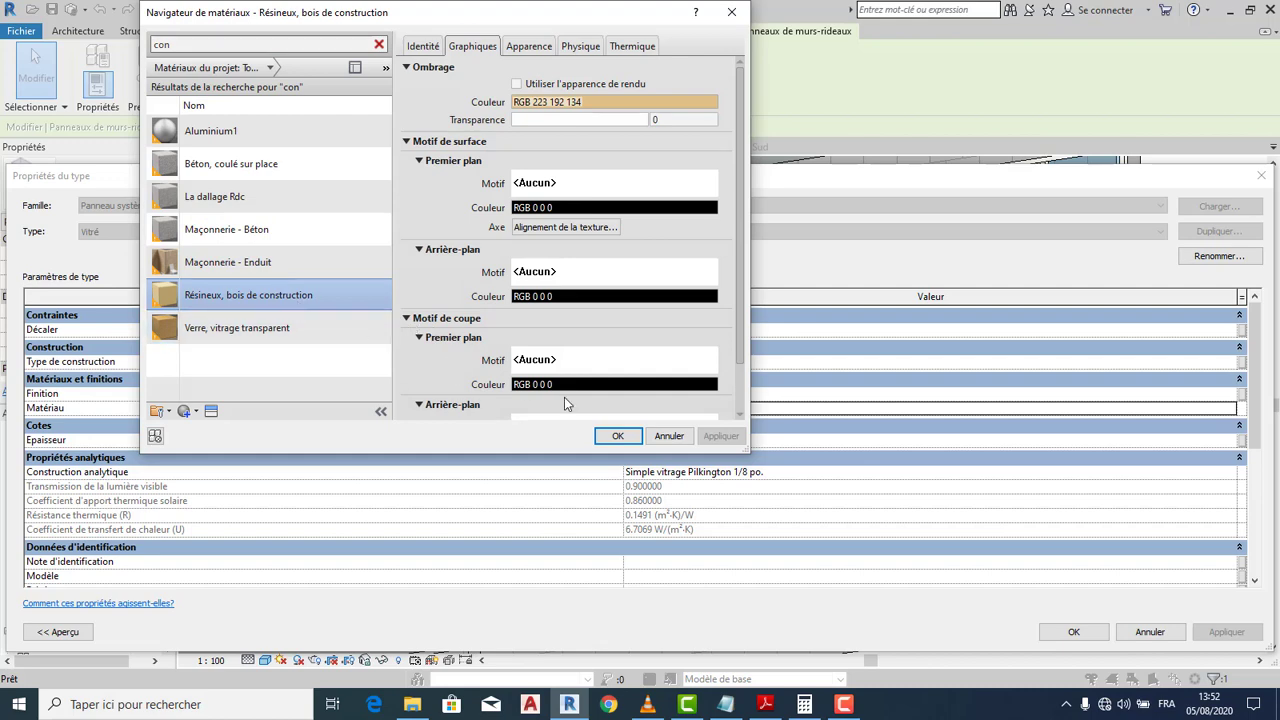
left_click(618, 436)
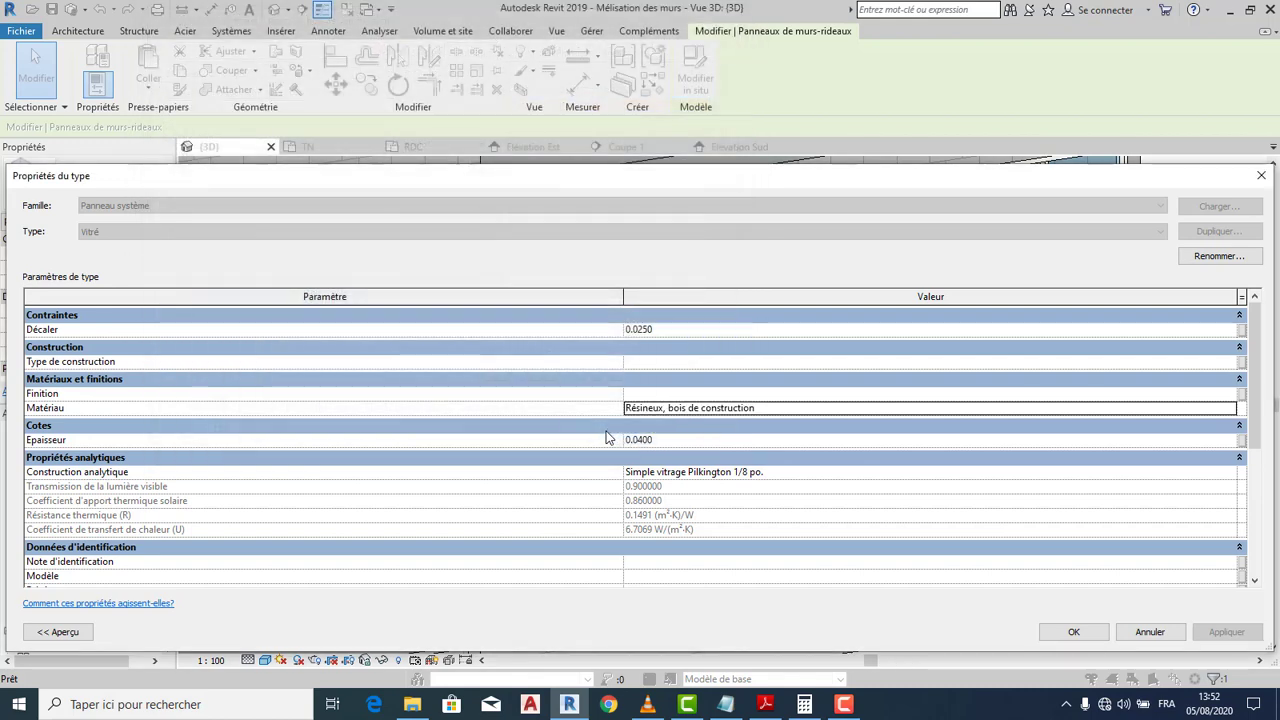
left_click(1073, 632)
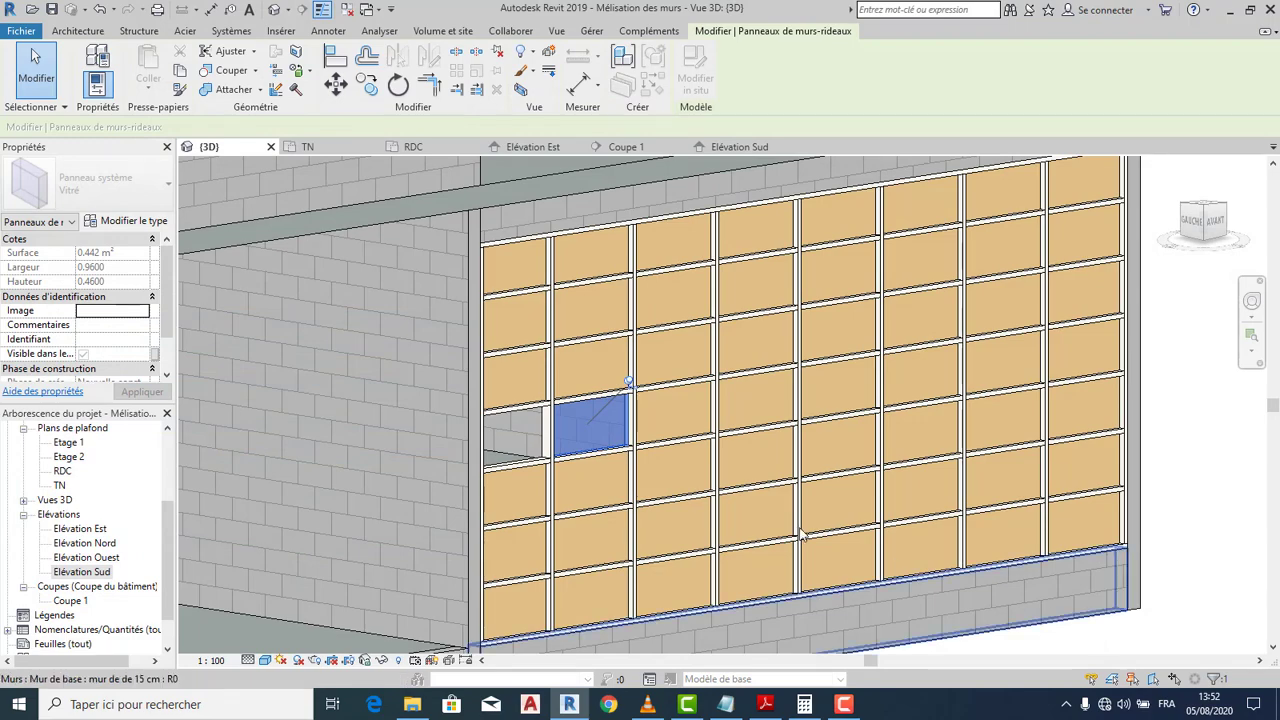
Deselect the panel and examine the curtain wall panels around the empty opening in the 3D view
scroll(843, 416, "down", 2)
left_click(1130, 336)
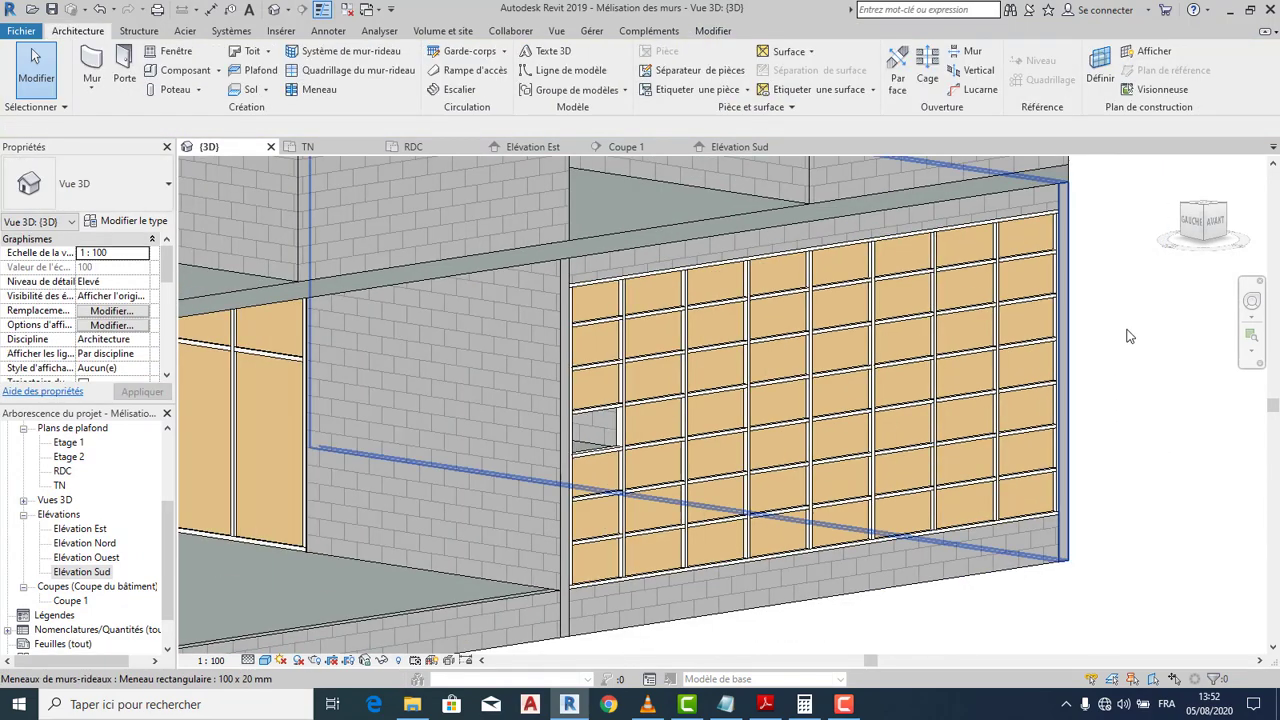
left_click_drag(1212, 226, 1225, 236)
scroll(575, 531, "up", 5)
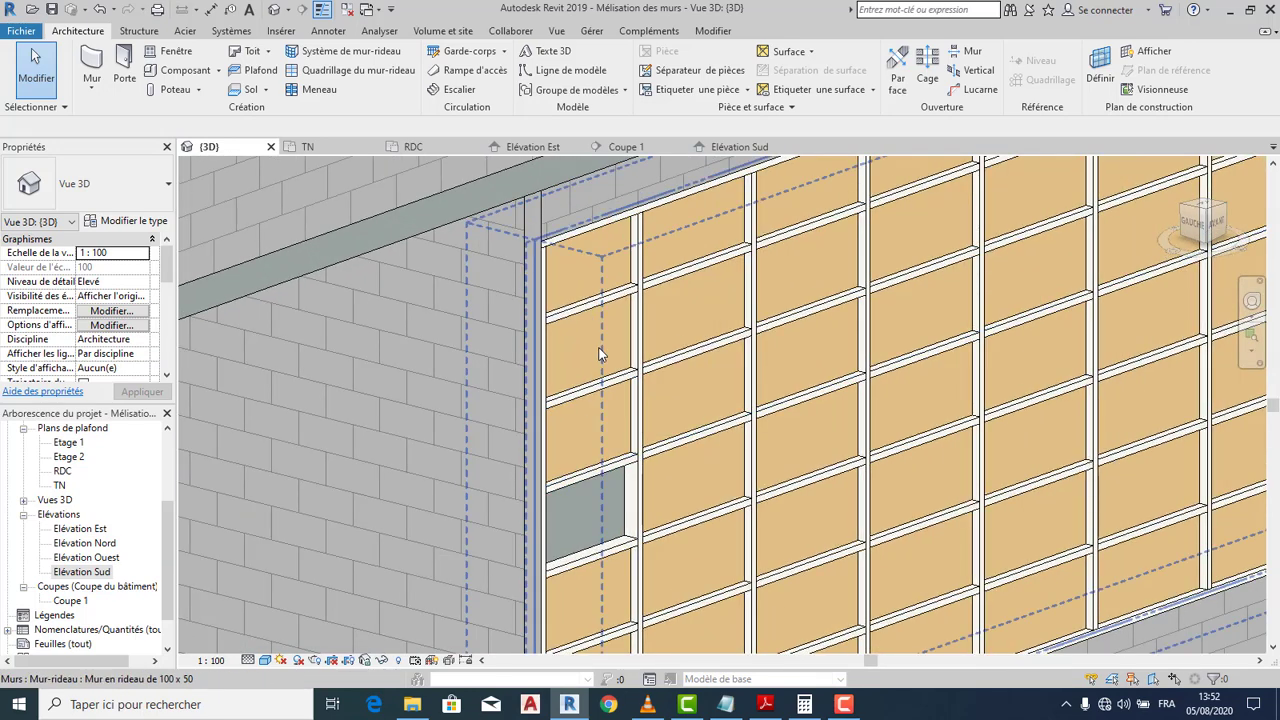
Undo the change of the Vitré panel type's material to Résineux, bois de construction
scroll(600, 354, "down", 4)
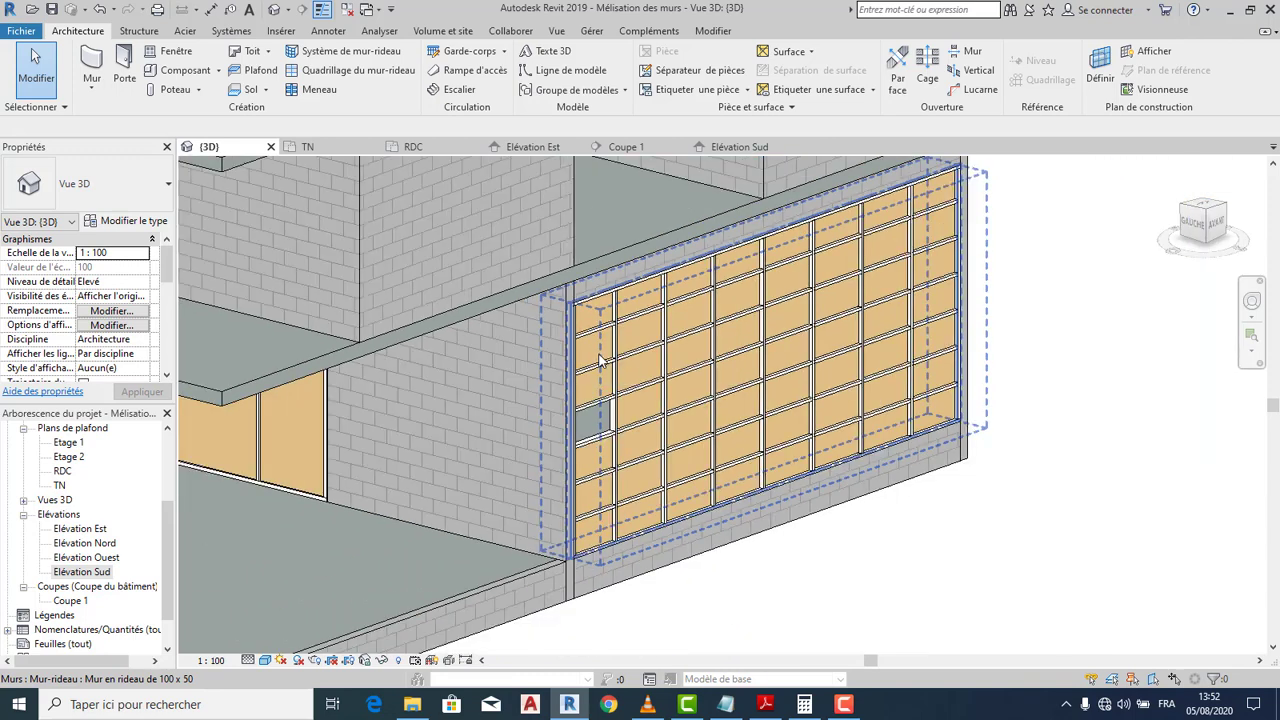
left_click(100, 10)
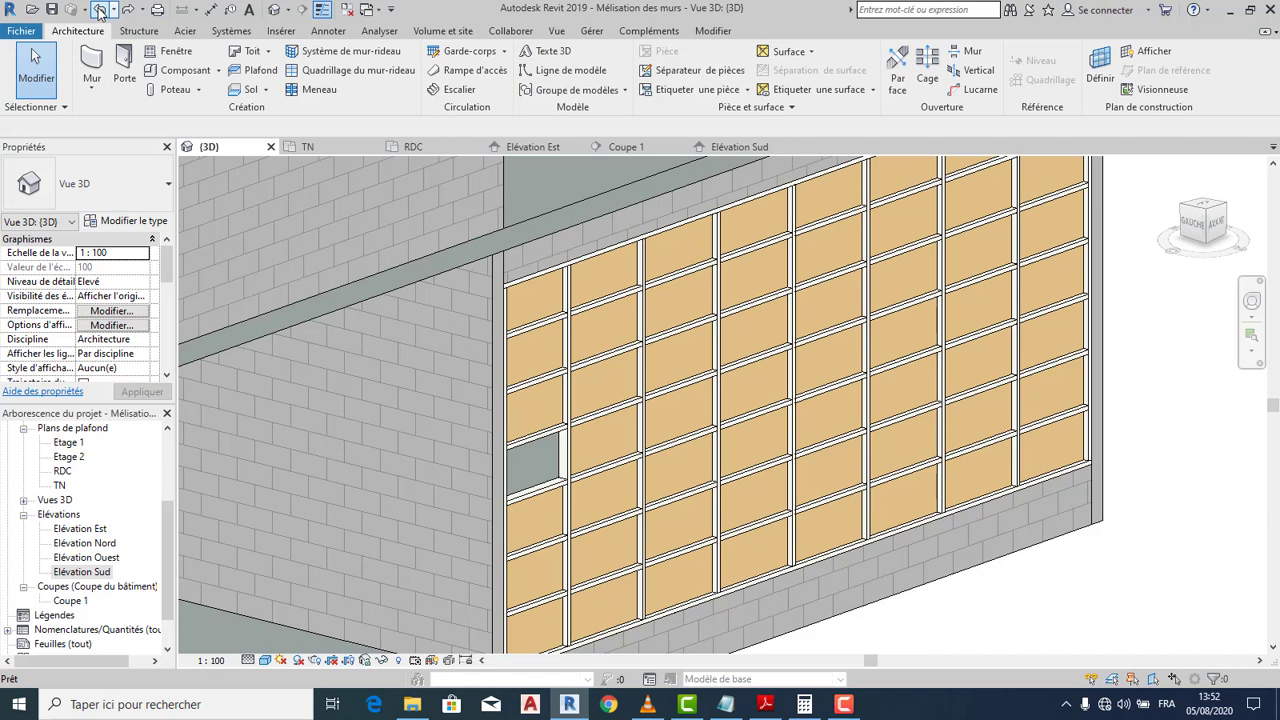
left_click(100, 10)
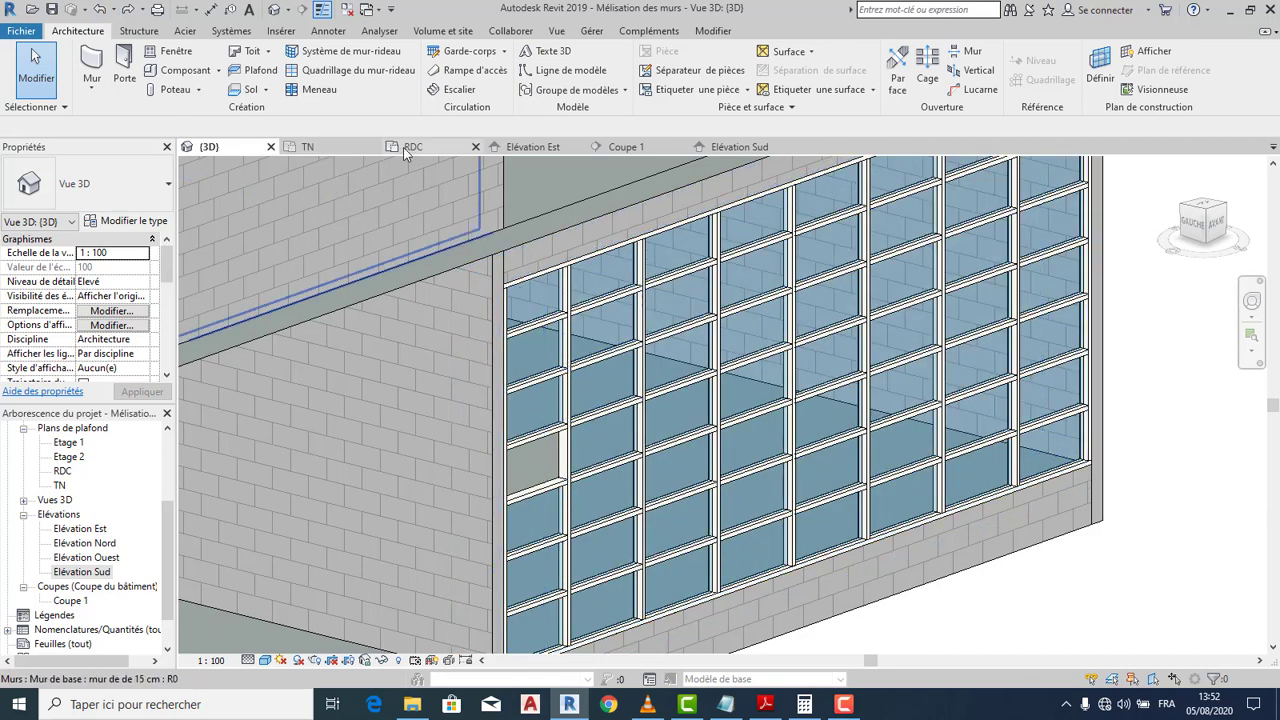
left_click(527, 149)
left_click(738, 147)
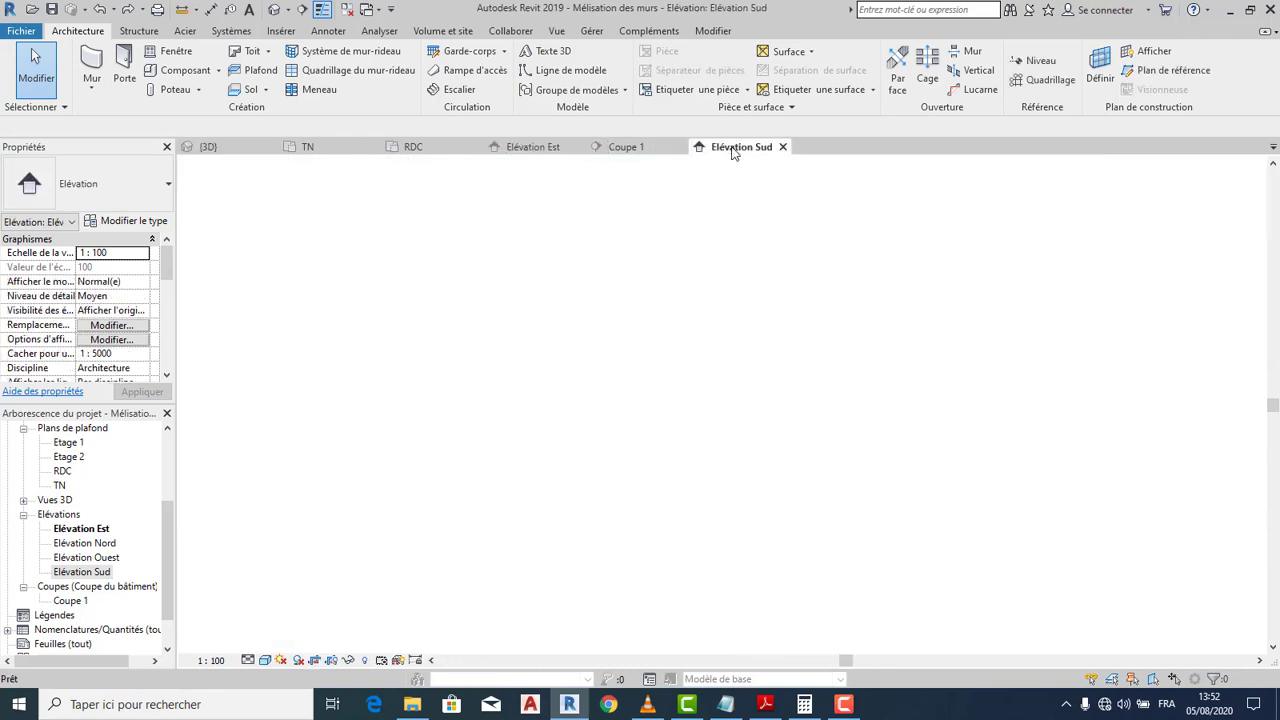
left_click(844, 704)
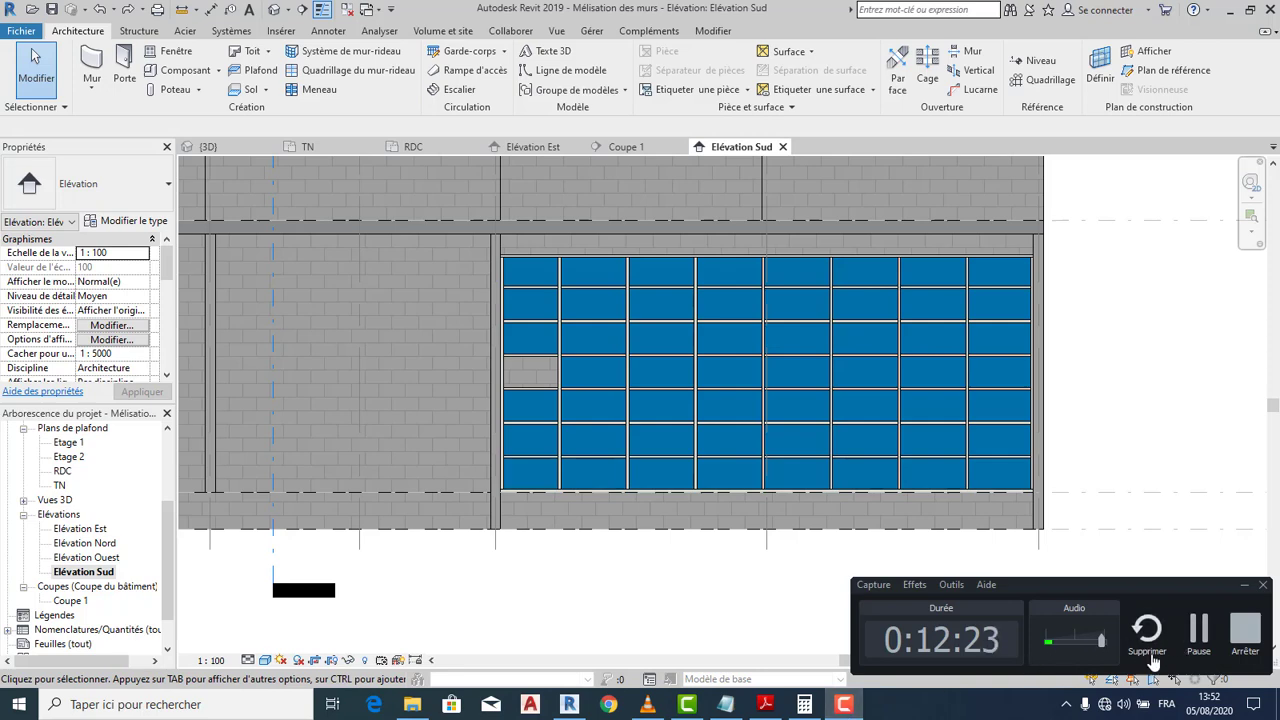
left_click(1197, 640)
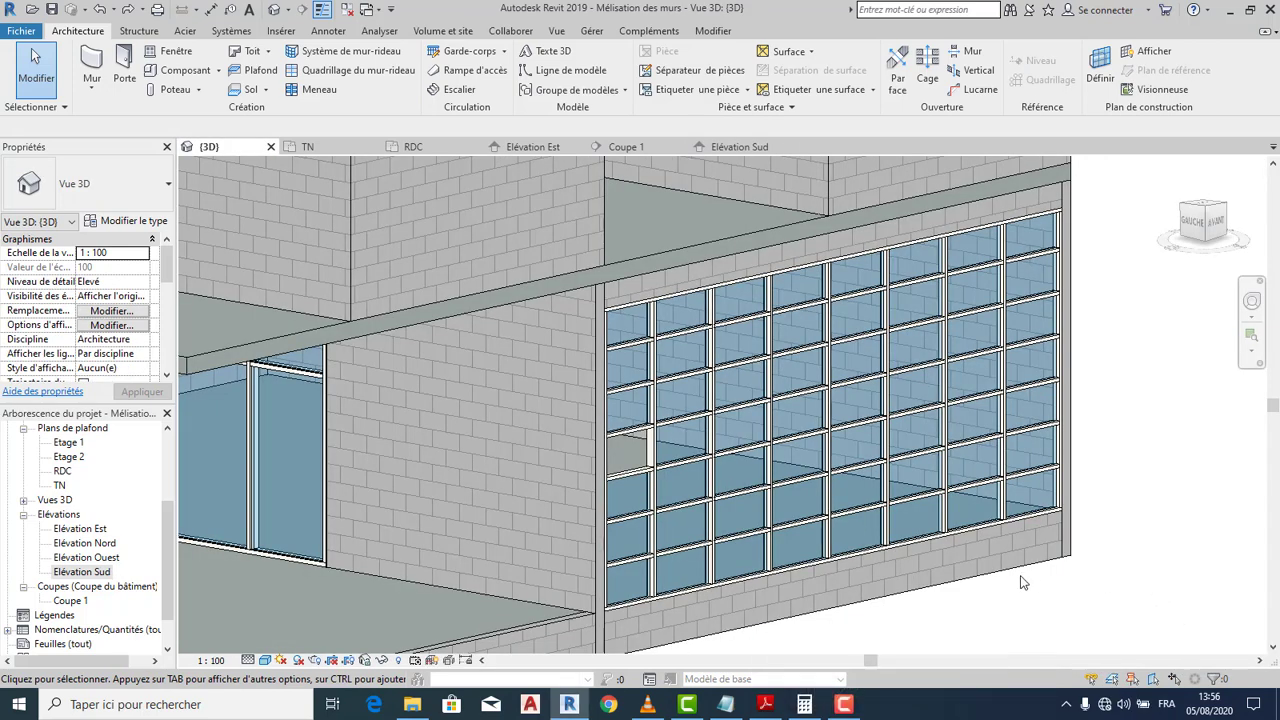
Select the second-column glazed panel beside the empty opening in the 3D view and duplicate its type as "contre plaqué"
scroll(669, 435, "up", 3)
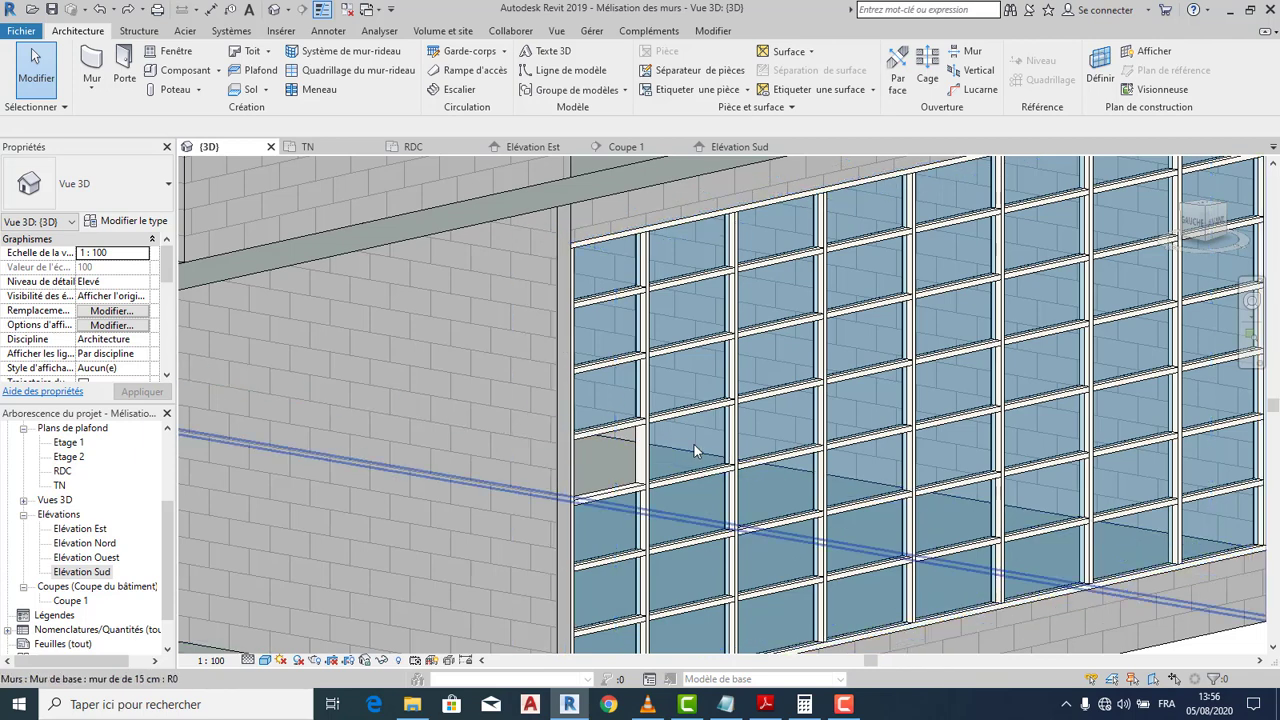
scroll(694, 451, "down", 1)
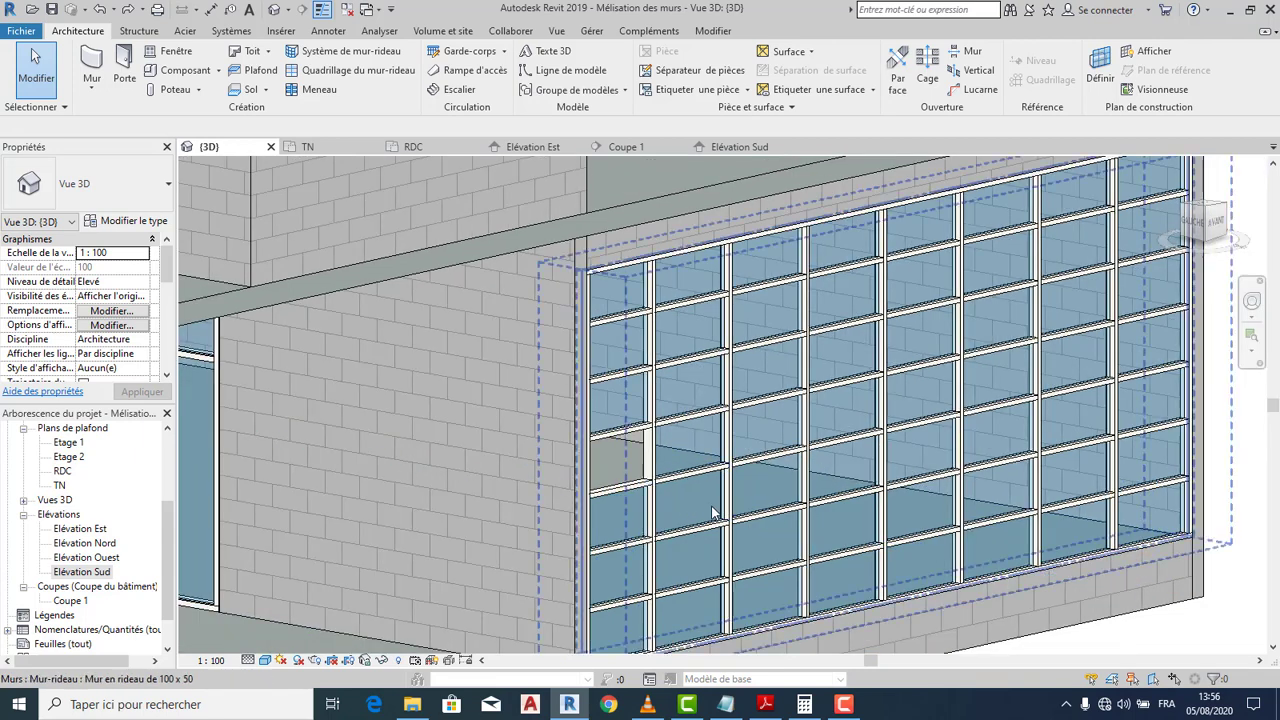
key("Tab")
left_click(710, 432)
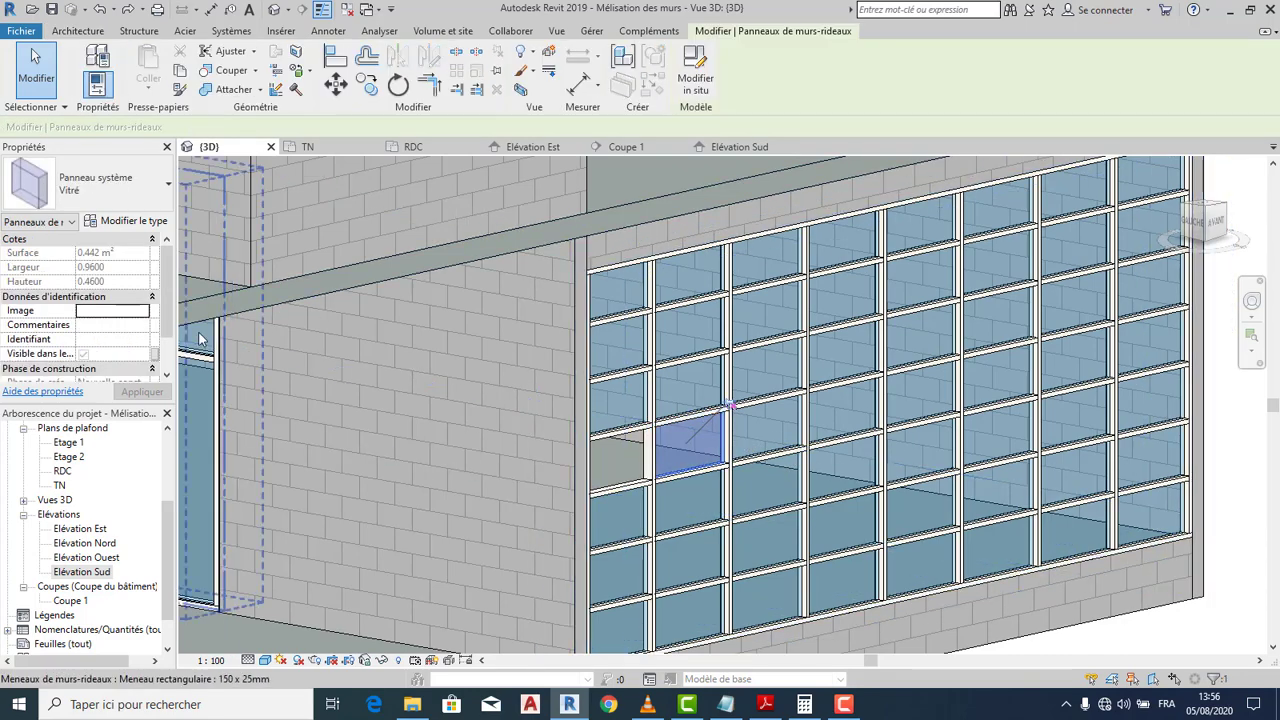
left_click(134, 224)
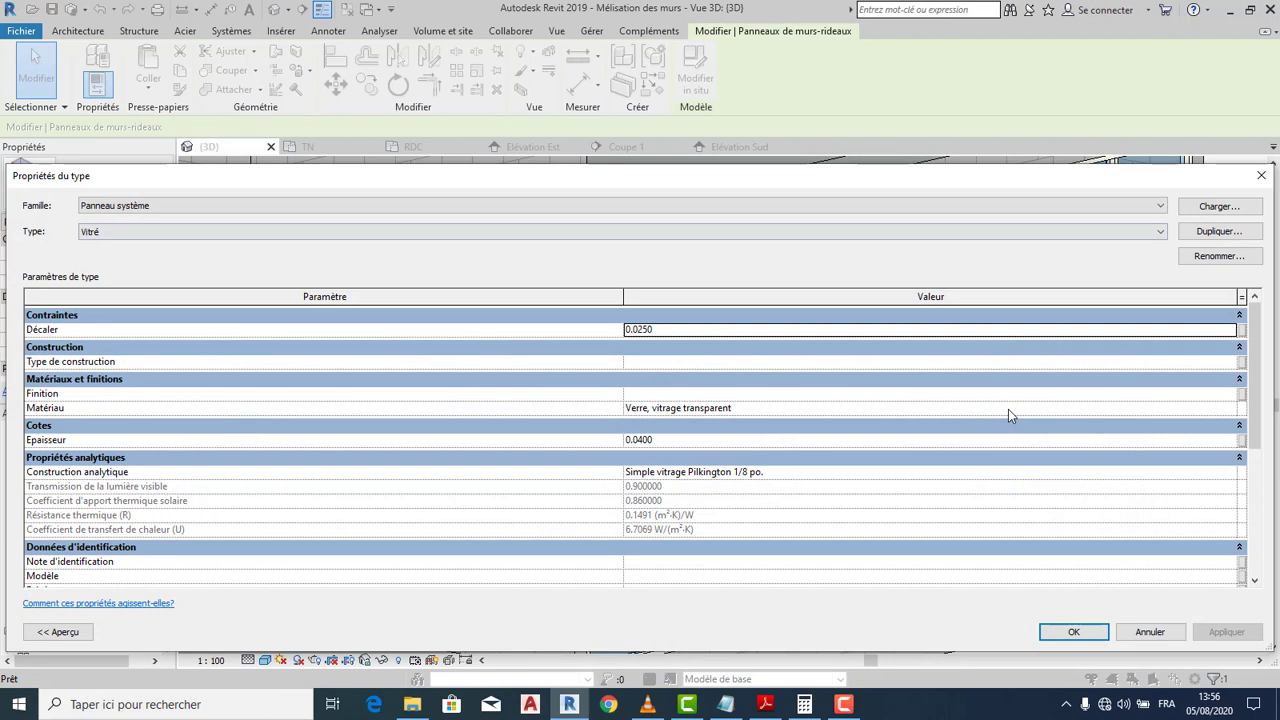
left_click(1220, 232)
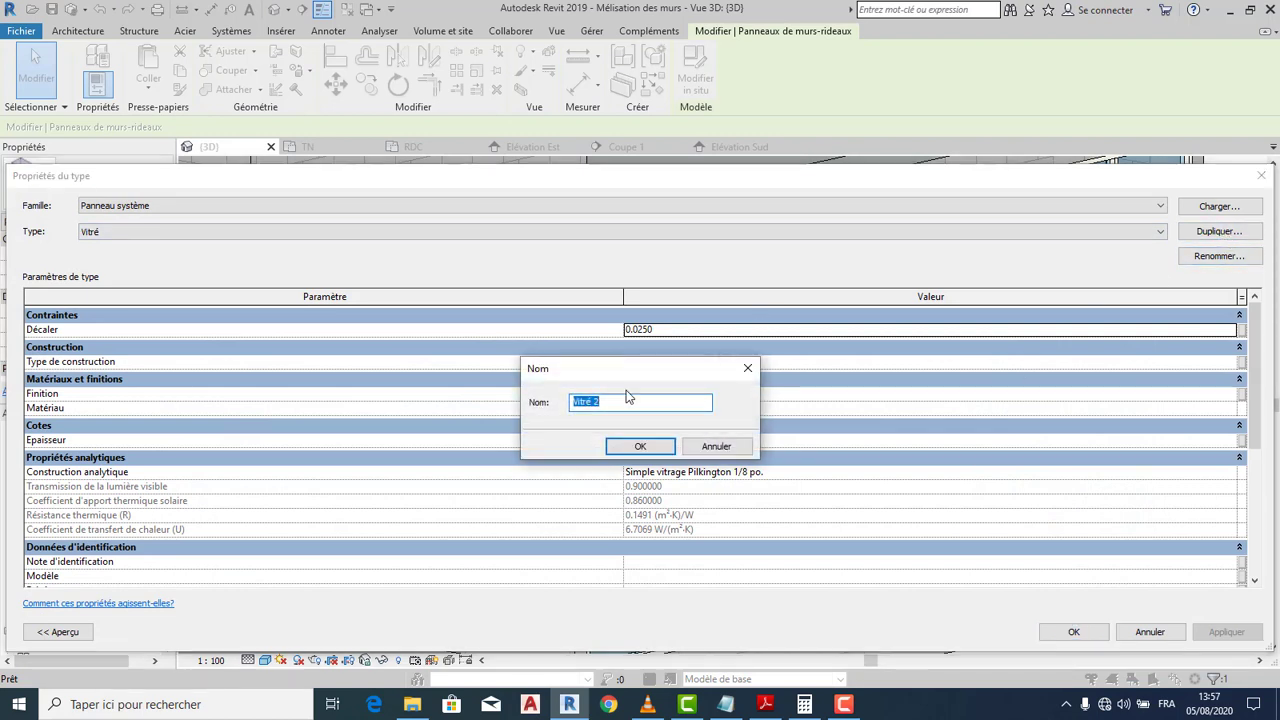
key("BackSpace")
type("contre plaqu")
type("é")
left_click_drag(580, 366, 349, 417)
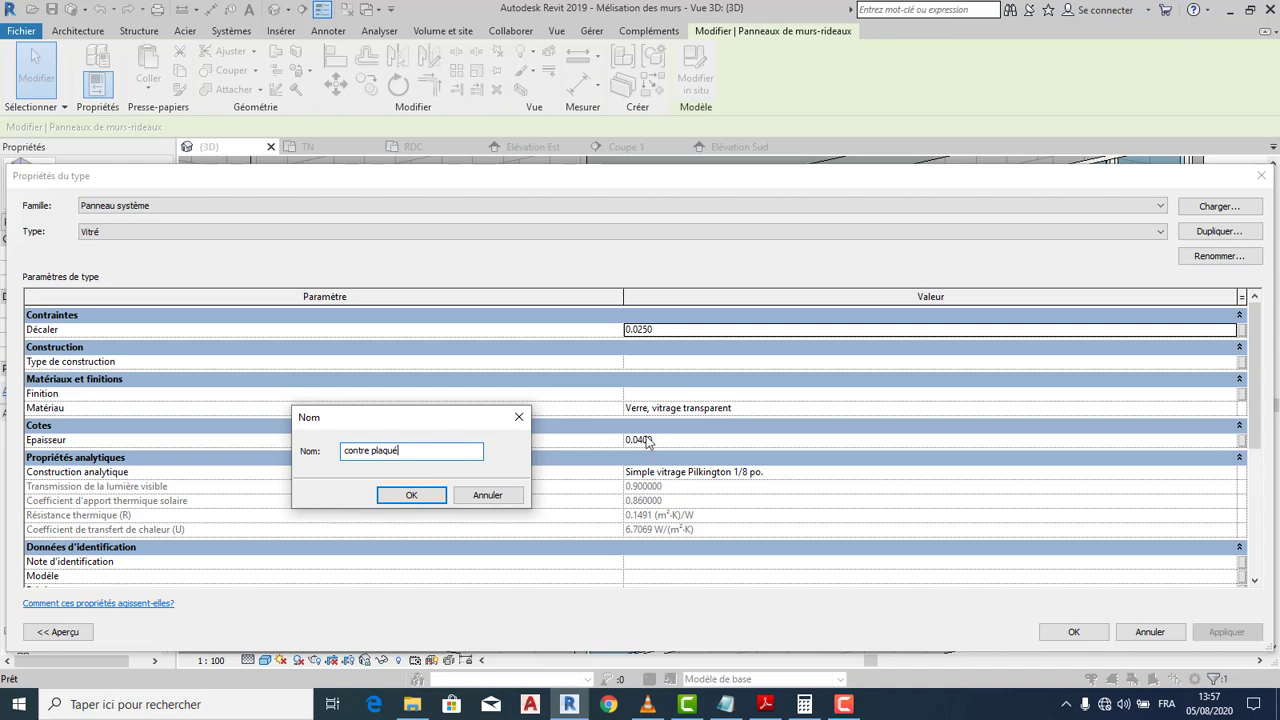
left_click(409, 494)
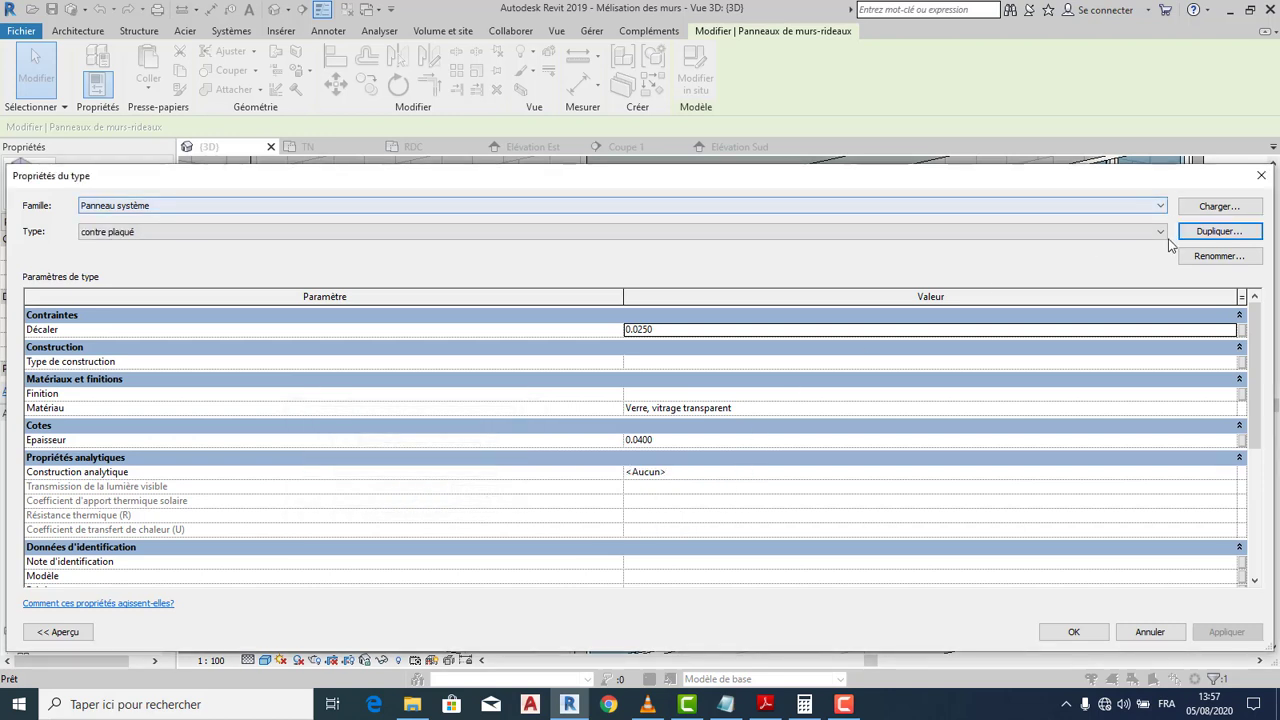
Filter the project materials to wood, set the contre plaqué type's Matériau to Porte - Panneau, and deselect the panel
left_click(1218, 411)
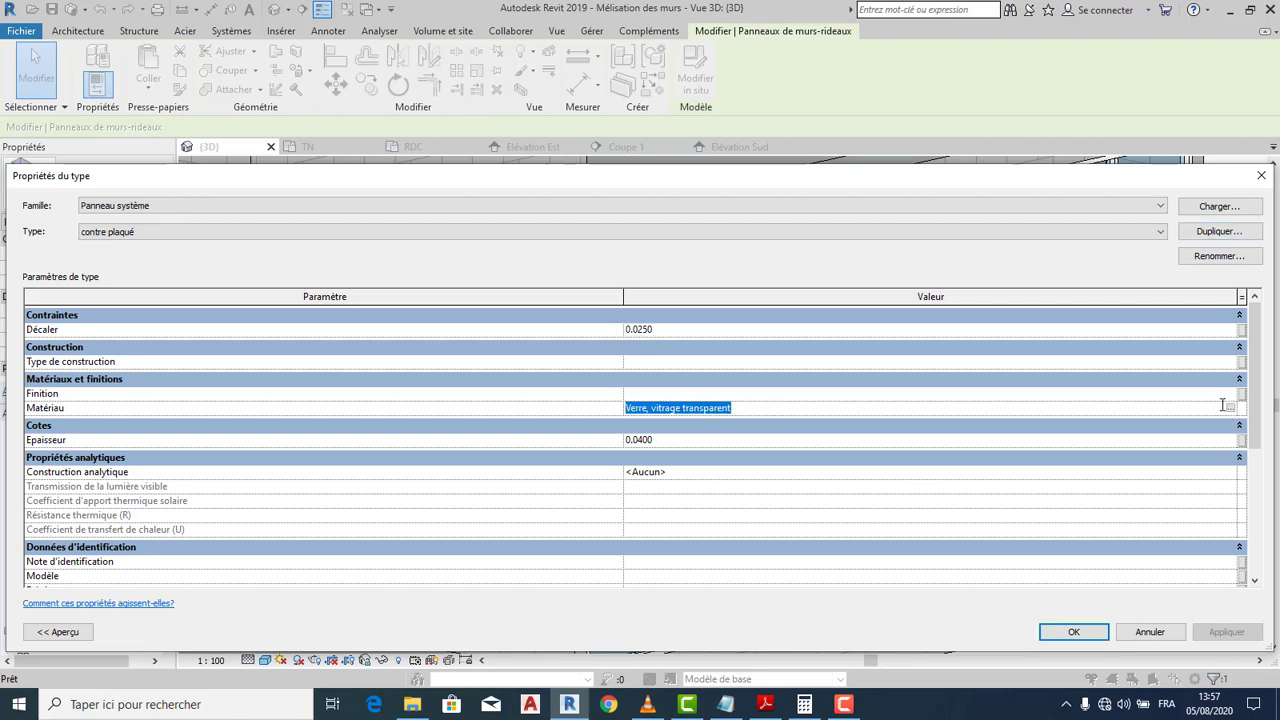
left_click(1230, 410)
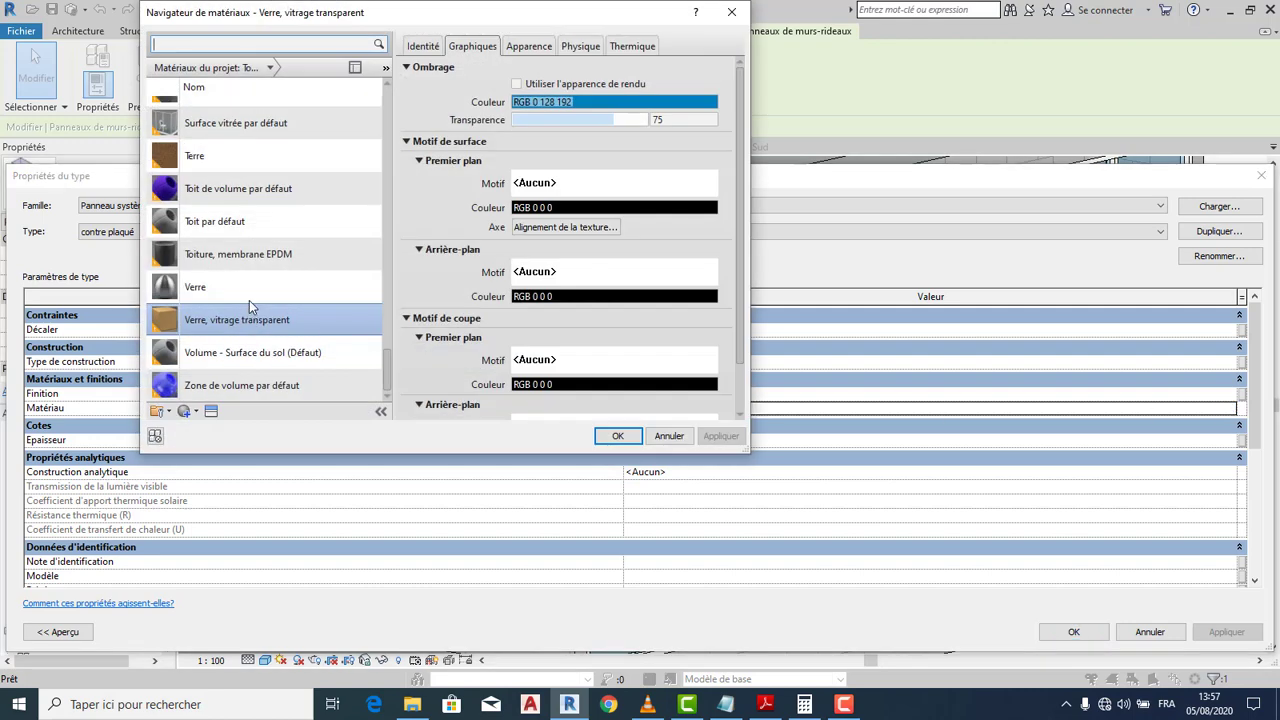
scroll(251, 294, "up", 20)
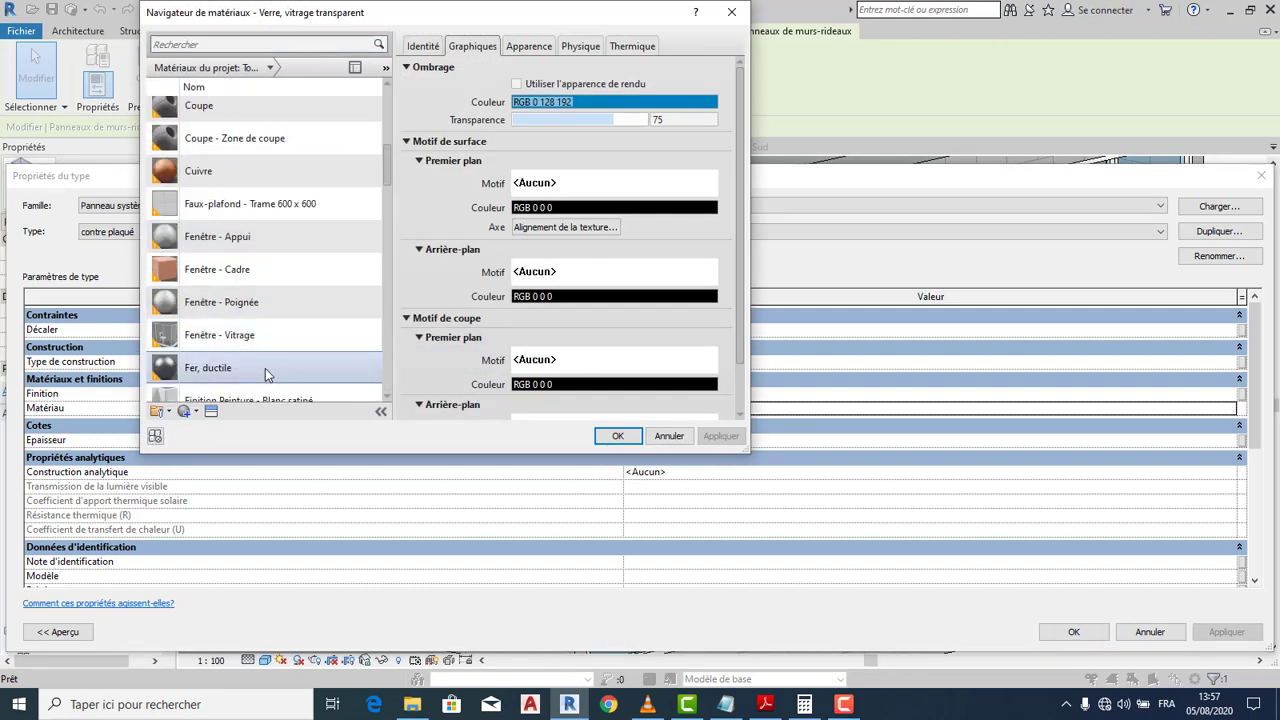
scroll(255, 345, "up", 5)
scroll(247, 320, "down", 5)
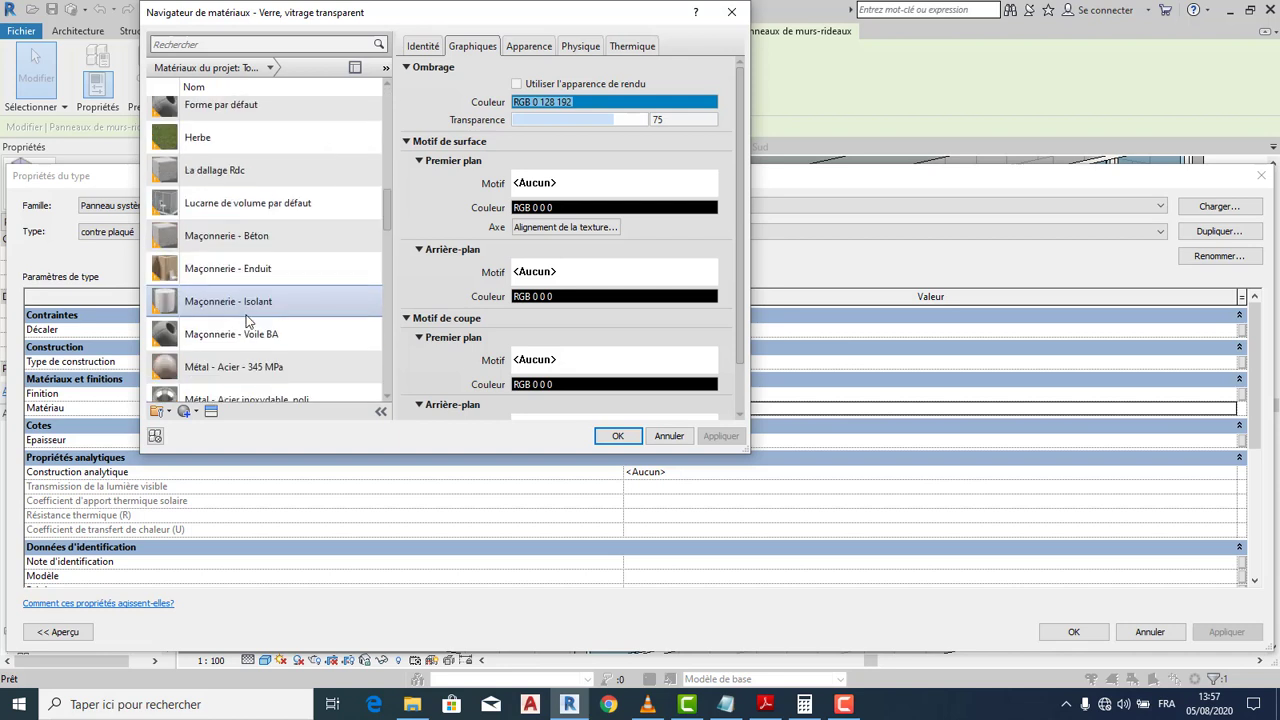
scroll(250, 112, "up", 1)
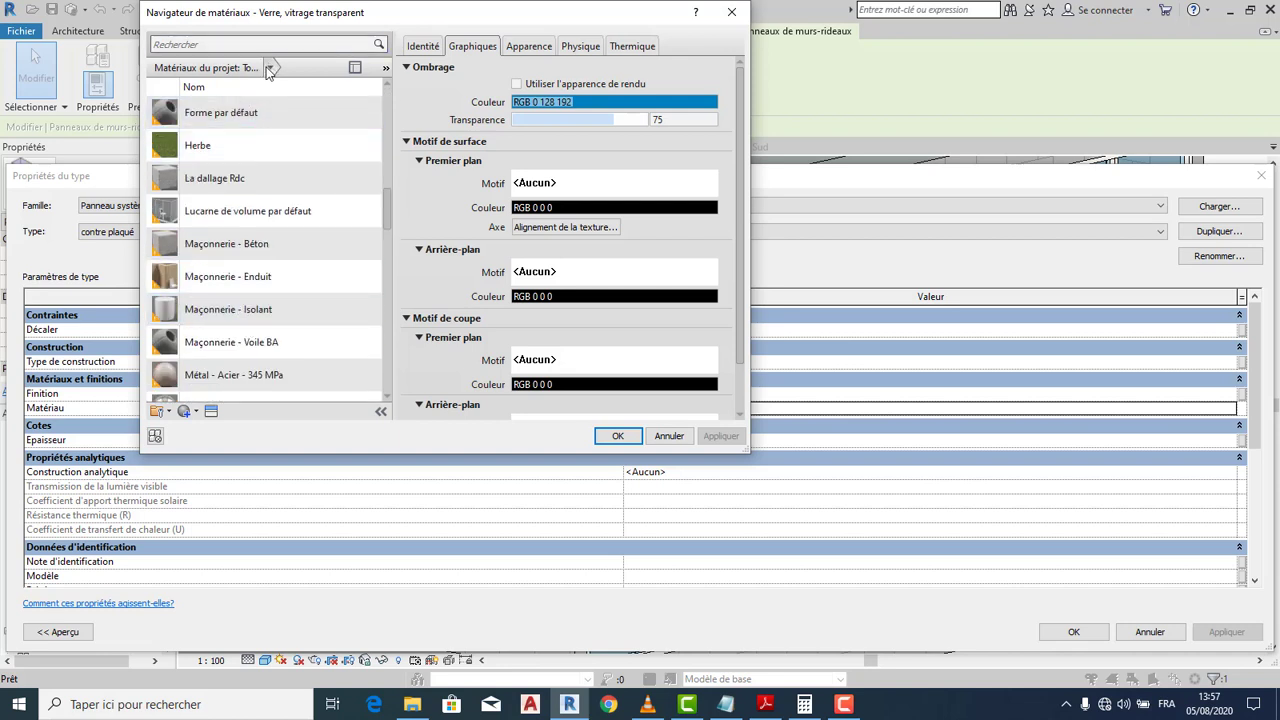
left_click(270, 67)
left_click(240, 116)
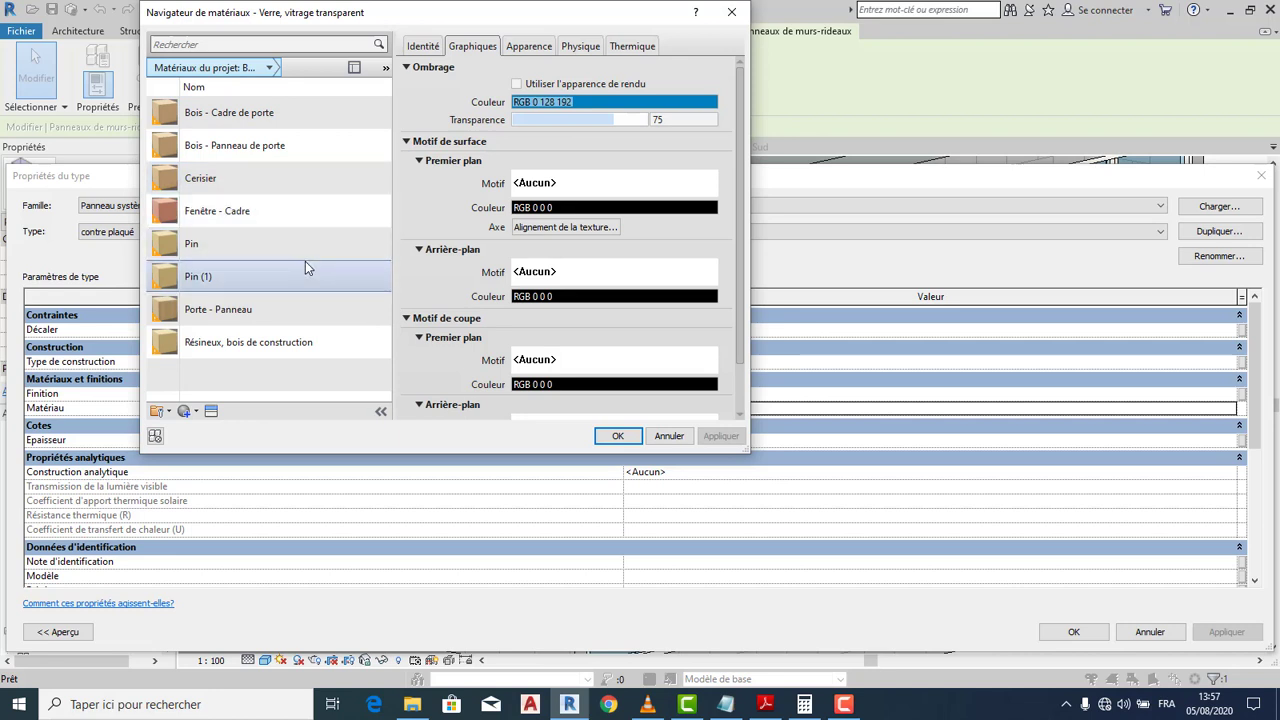
left_click(244, 311)
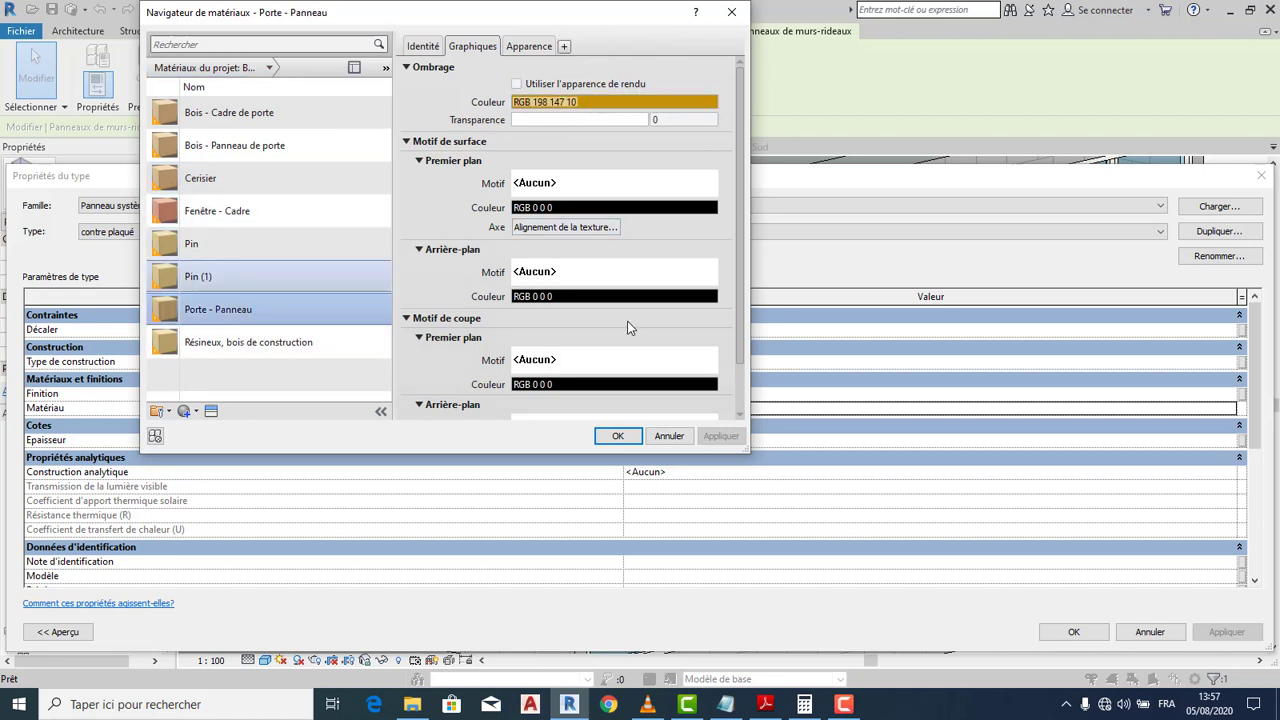
left_click(612, 436)
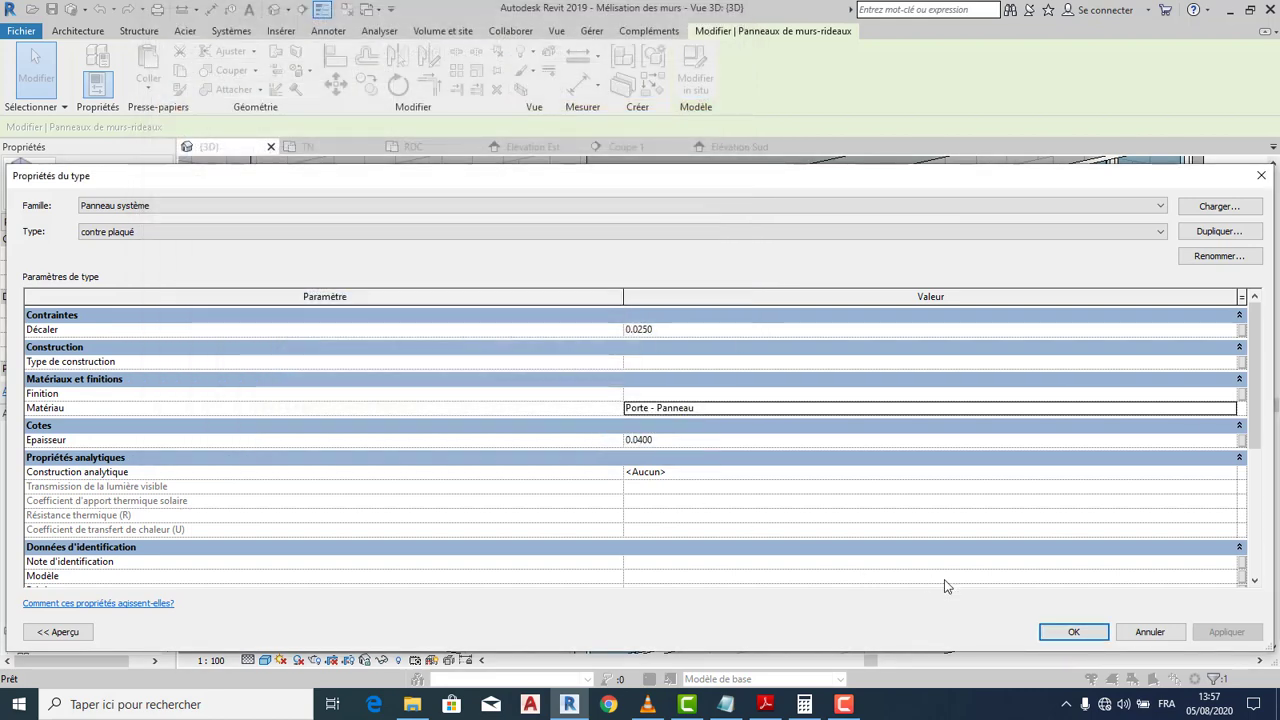
left_click(1084, 637)
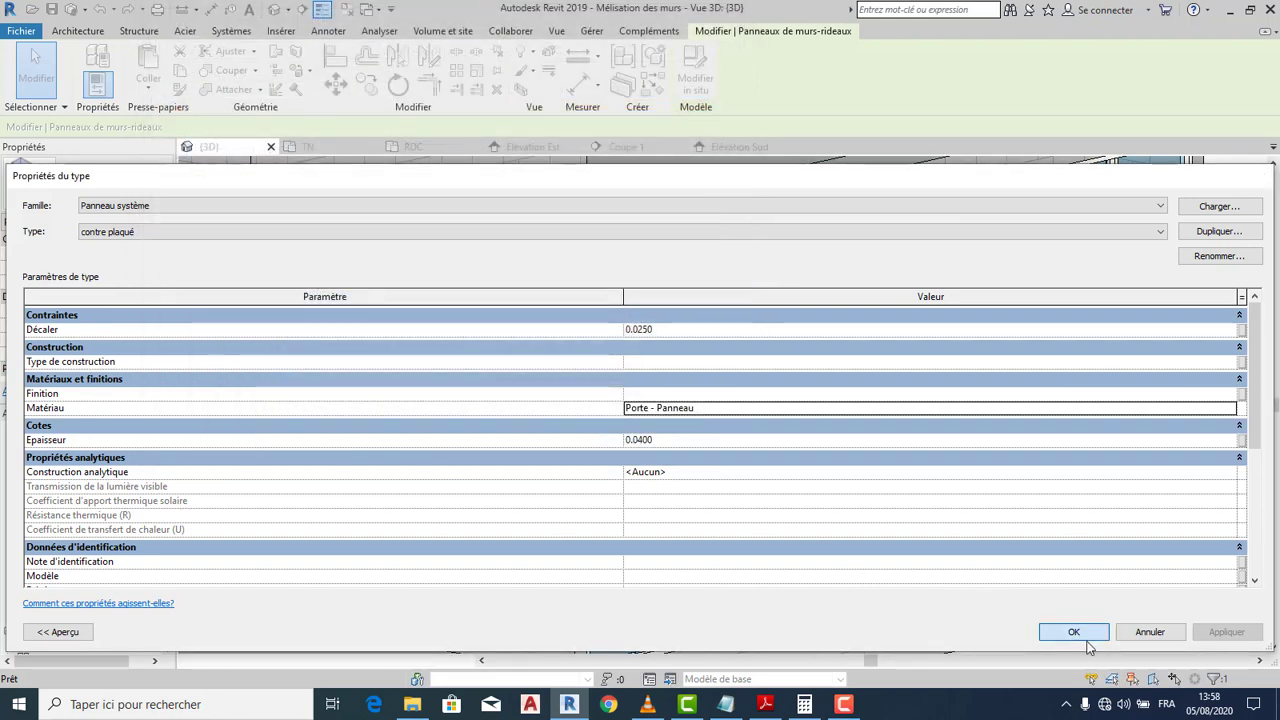
key("Escape")
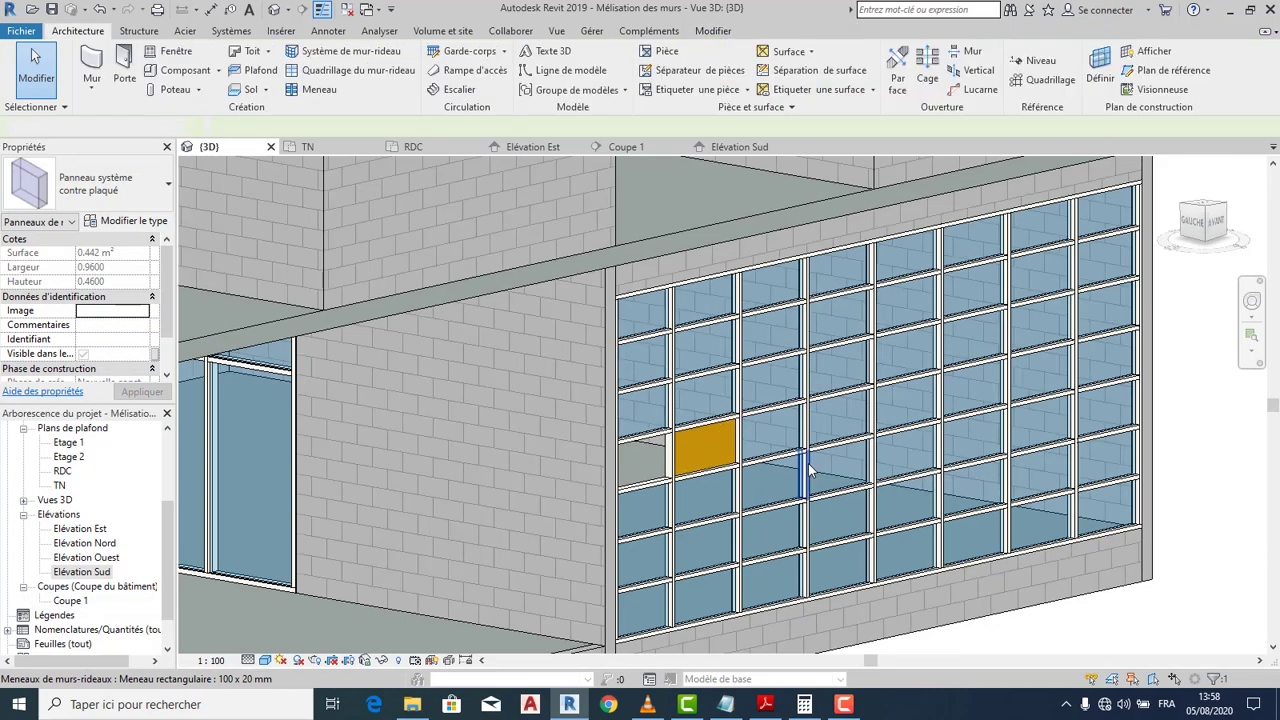
Examine the contre plaqué panel and the house's surrounding ground-floor curtain walls in the 3D view
scroll(703, 444, "up", 5)
scroll(702, 436, "down", 5)
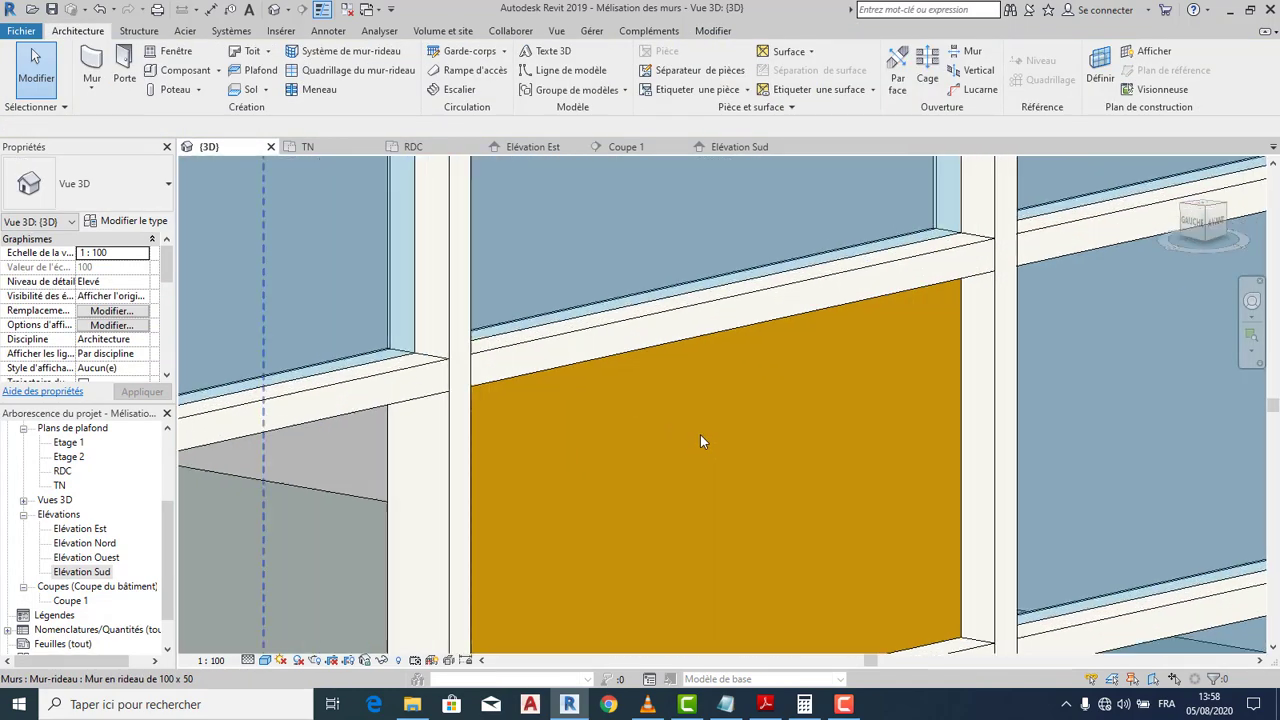
scroll(698, 430, "down", 5)
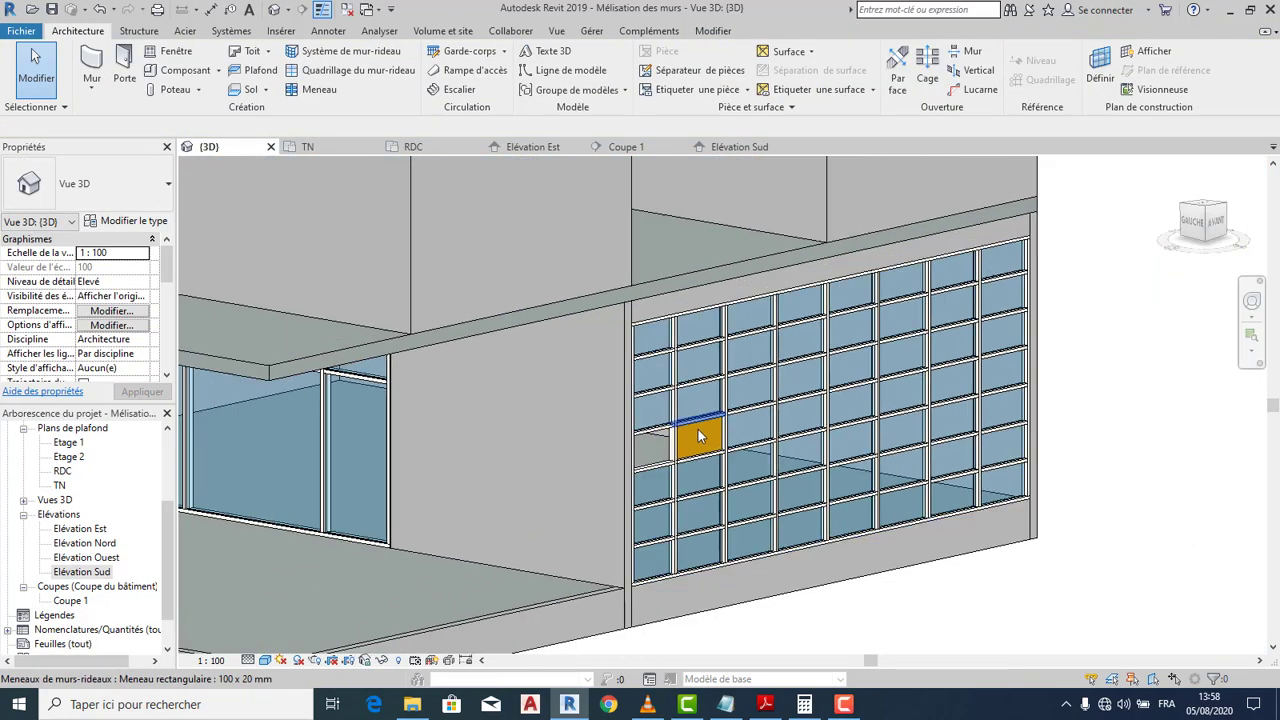
scroll(698, 429, "up", 4)
scroll(698, 429, "up", 2)
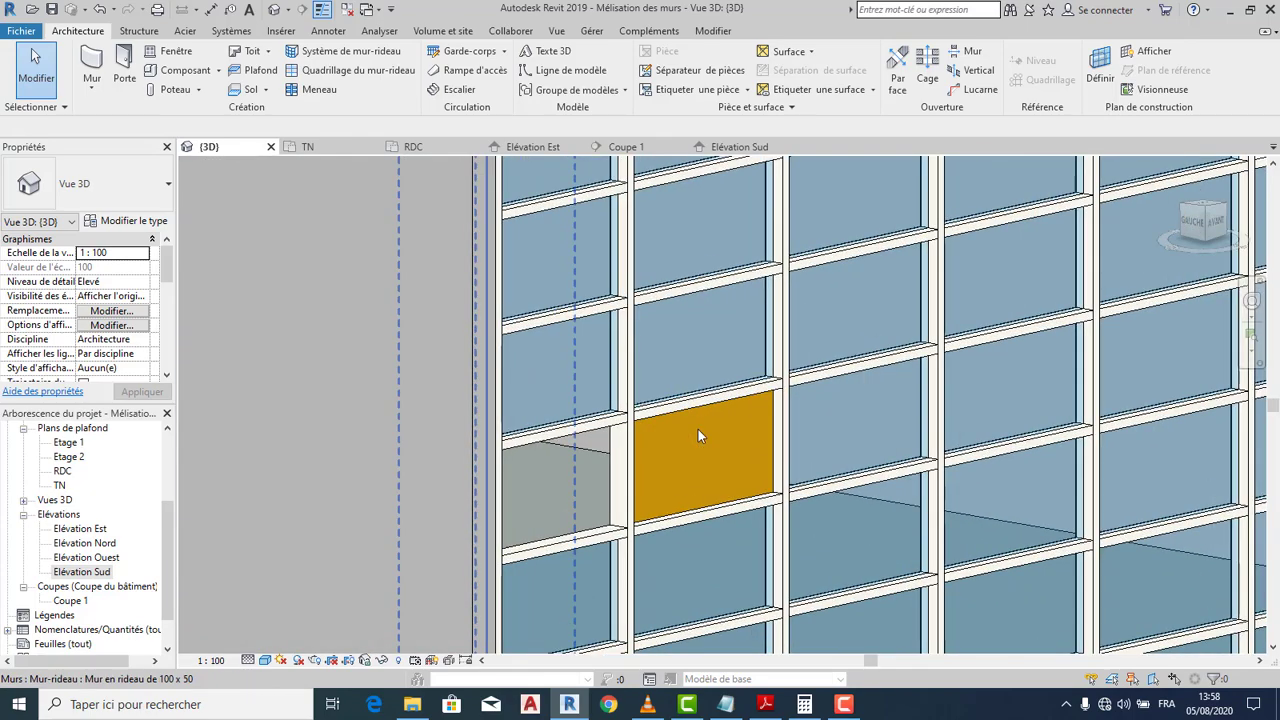
scroll(698, 428, "down", 6)
scroll(699, 430, "down", 3)
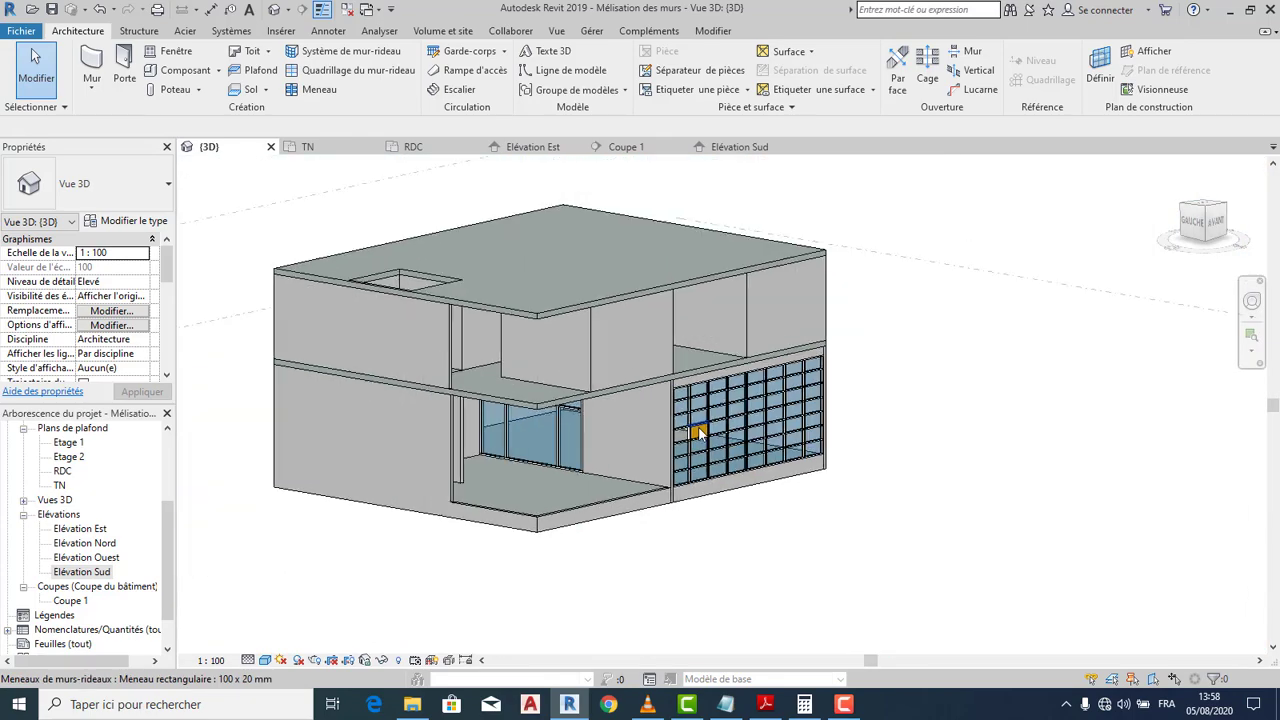
scroll(699, 430, "up", 8)
scroll(698, 426, "down", 5)
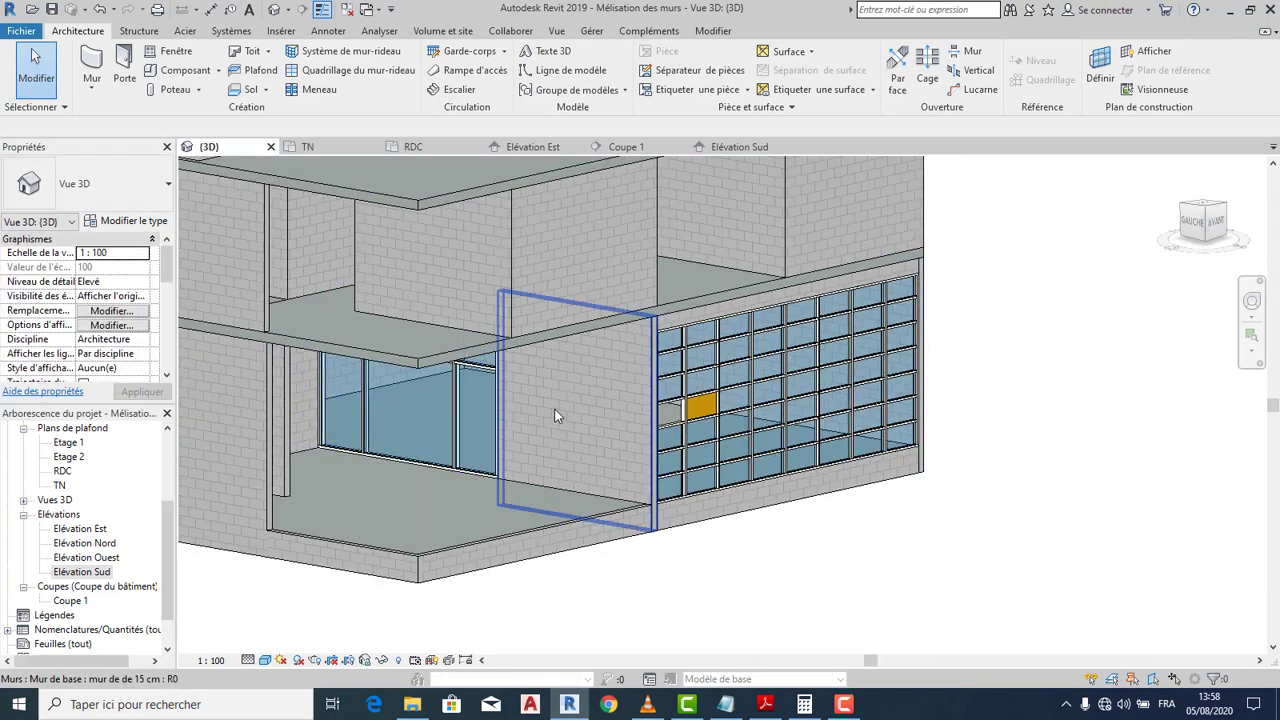
scroll(415, 411, "up", 6)
scroll(482, 341, "down", 5)
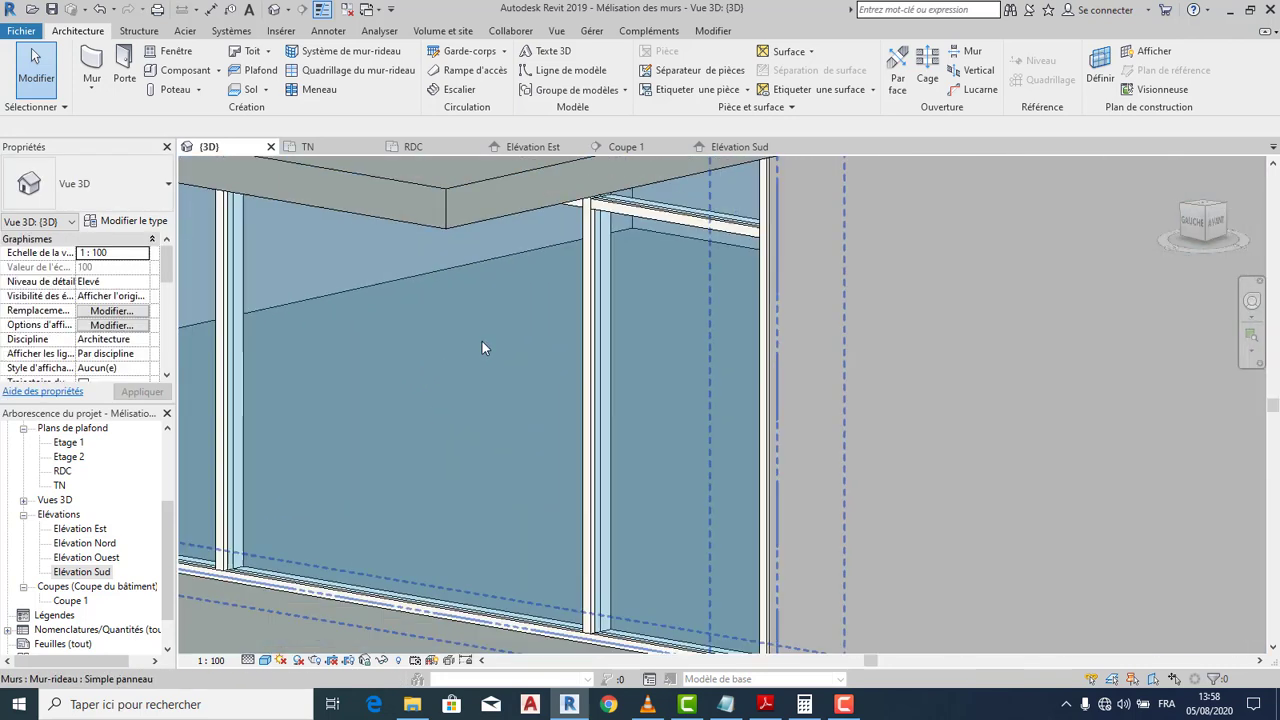
scroll(672, 308, "up", 5)
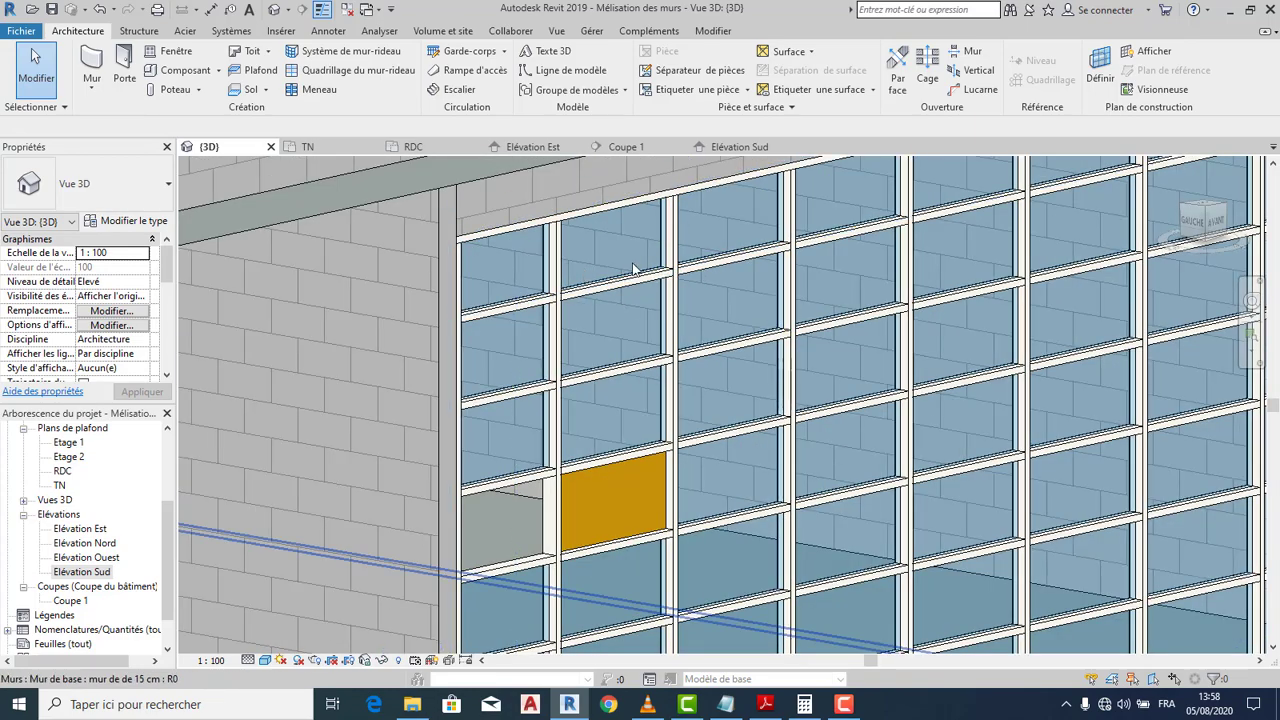
scroll(660, 300, "down", 5)
scroll(672, 318, "down", 3)
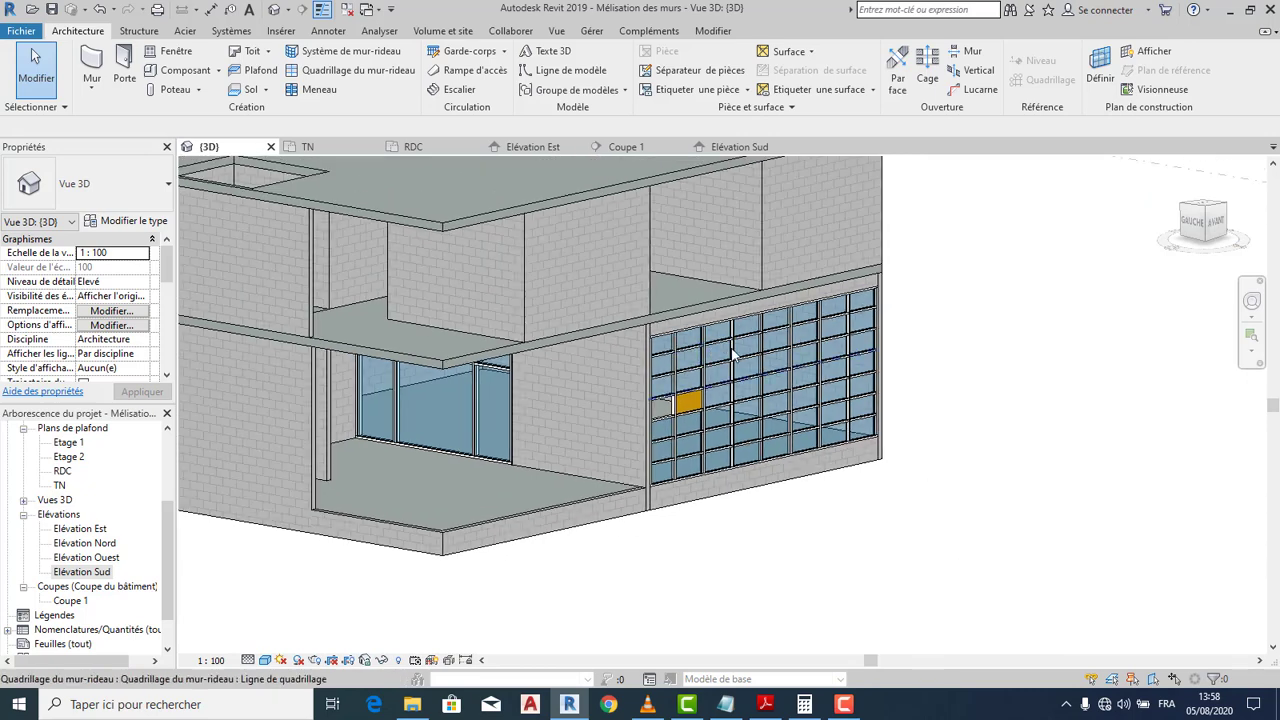
Undo the contre plaqué panel change and the earlier glazing material and panel type changes on the curtain wall
left_click(99, 12)
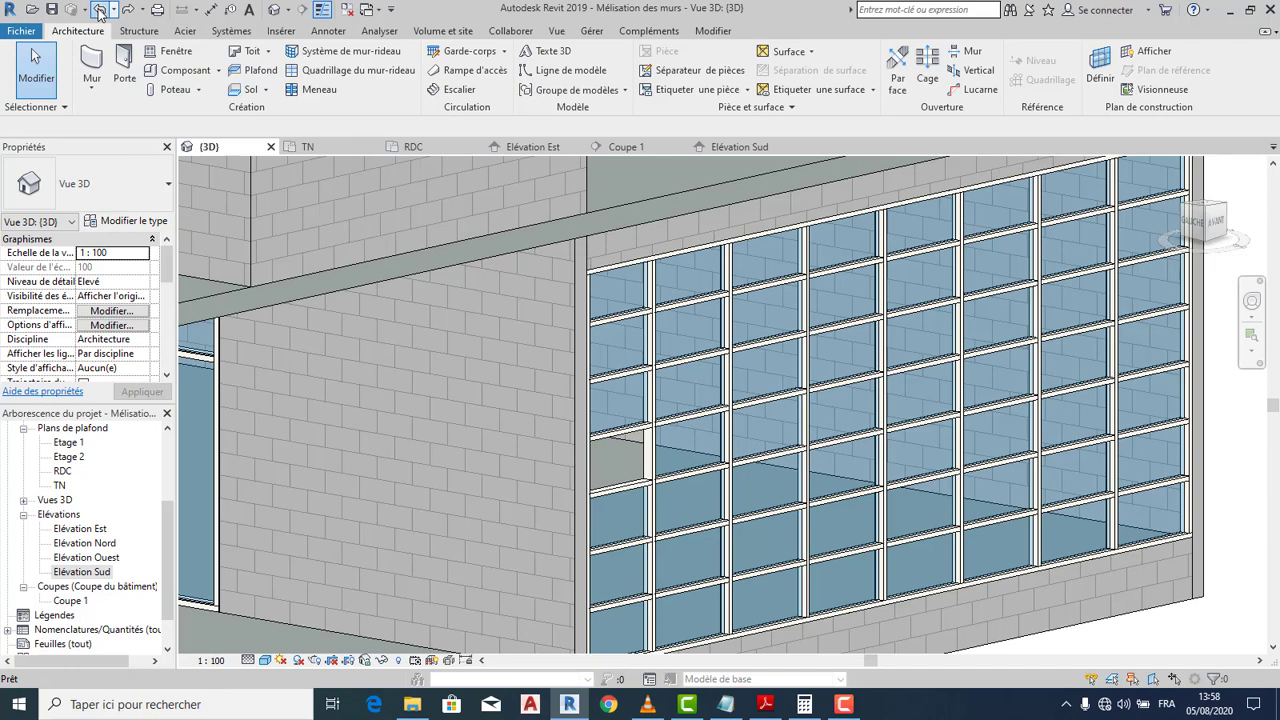
left_click(99, 12)
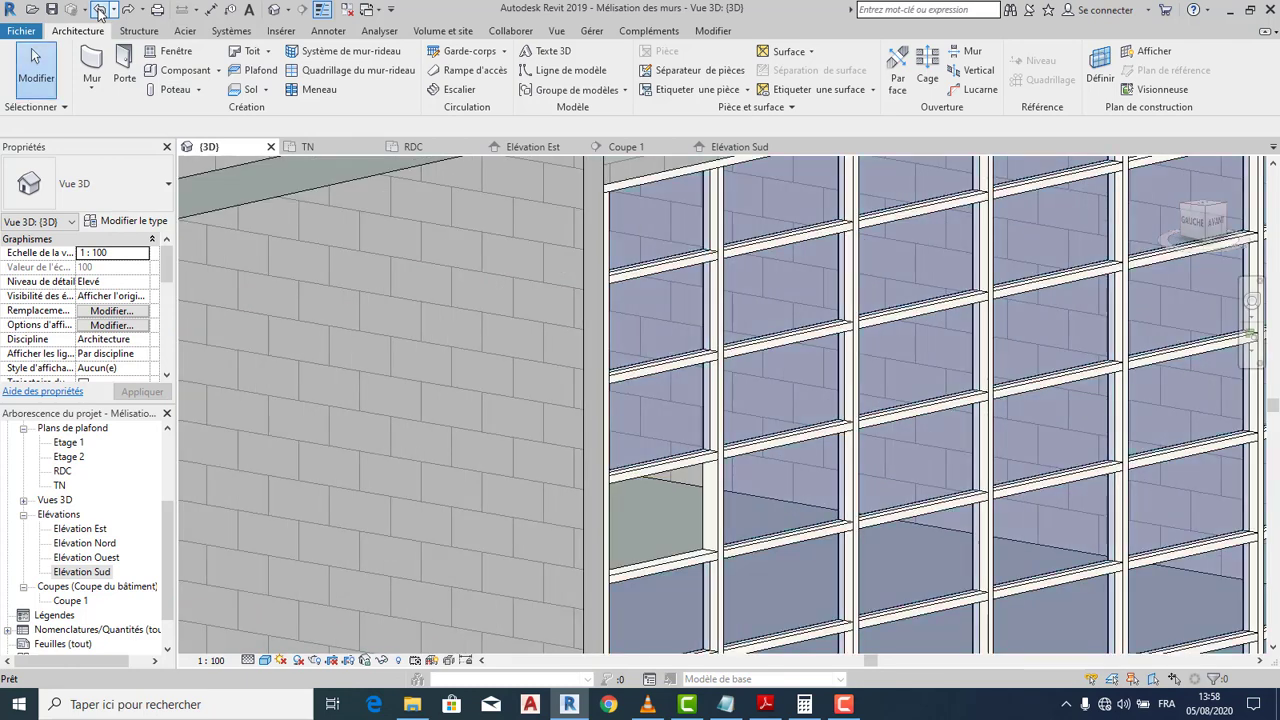
scroll(682, 472, "down", 5)
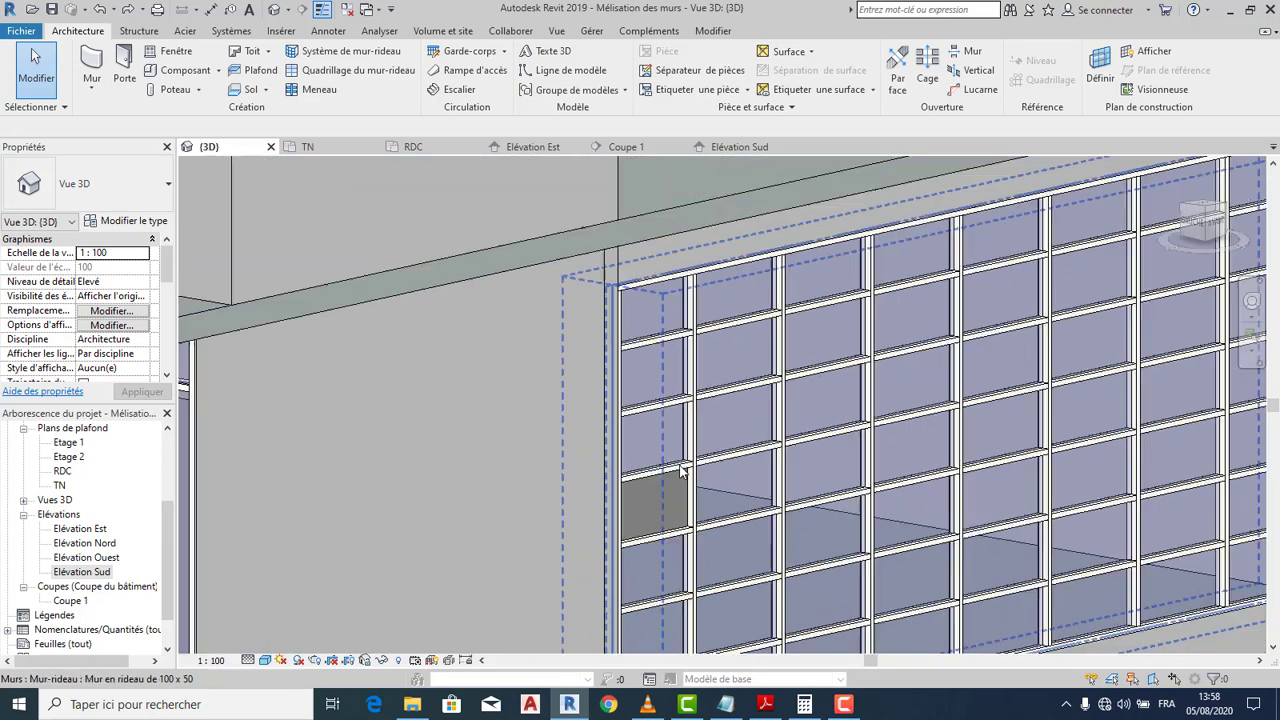
scroll(682, 472, "down", 2)
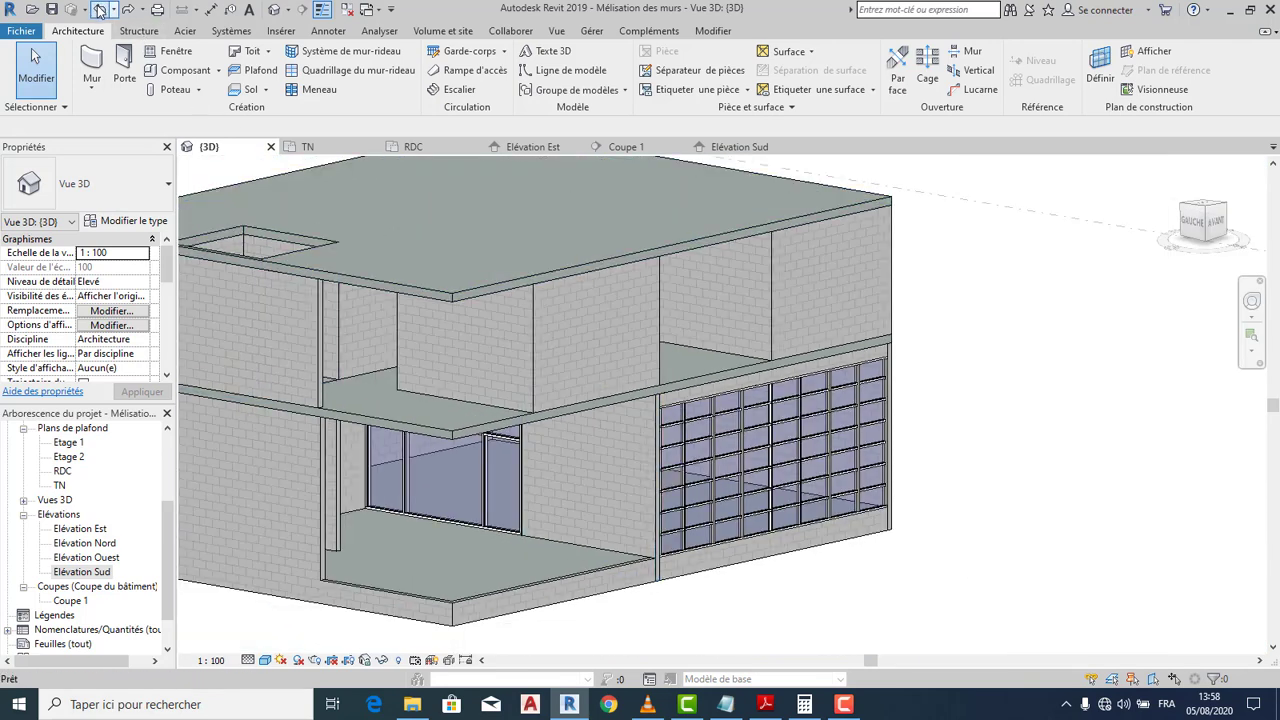
Examine the ground-floor curtain walls and the open terrace corner of the house in the 3D view
scroll(540, 488, "up", 7)
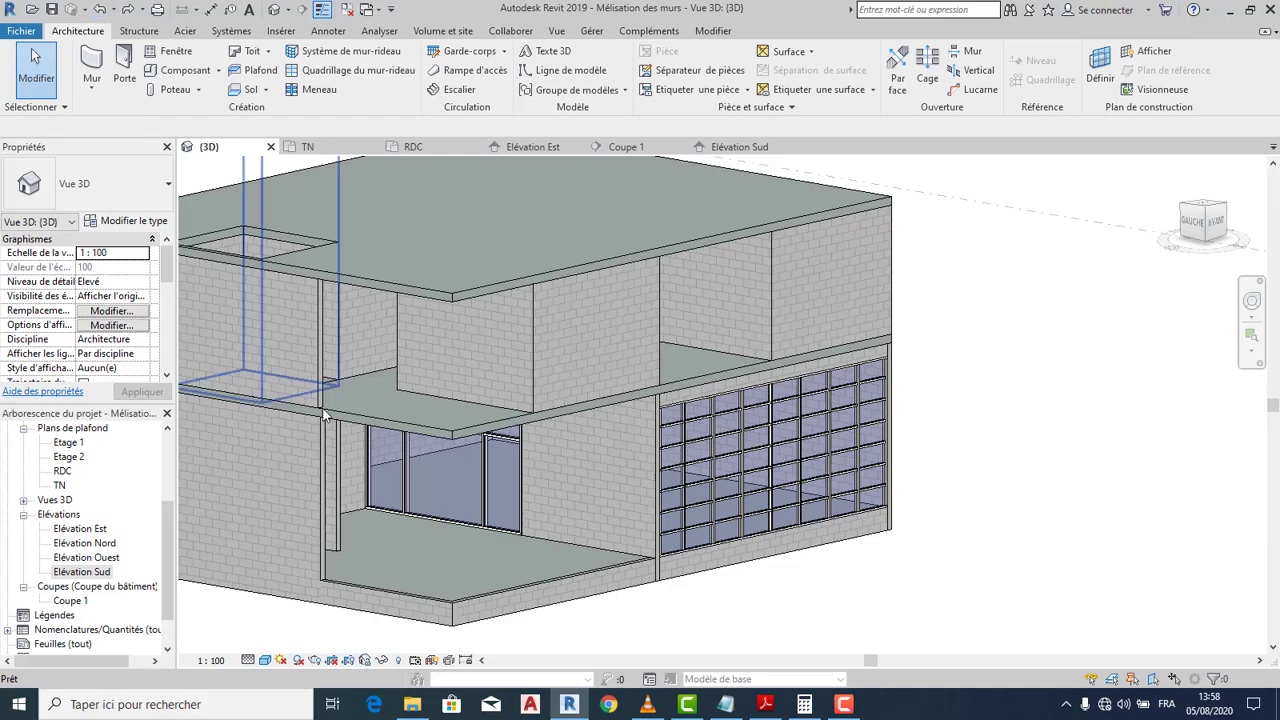
scroll(566, 476, "down", 4)
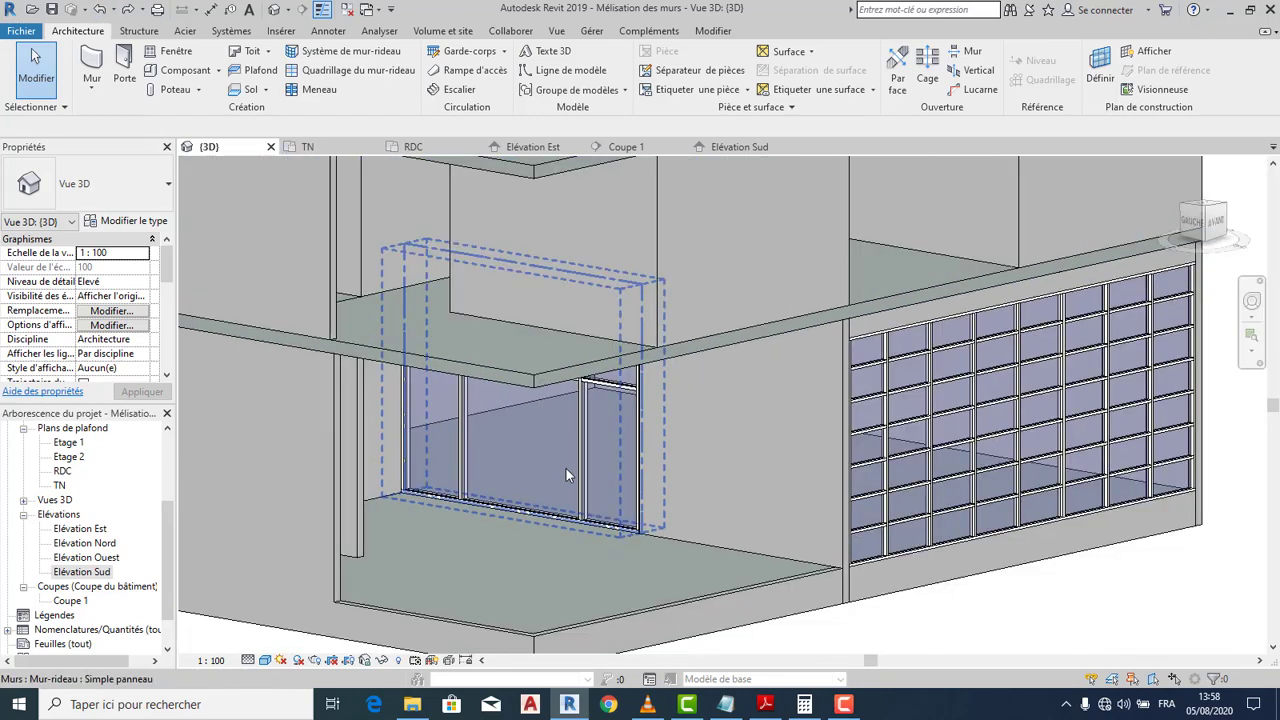
scroll(797, 451, "up", 6)
scroll(791, 449, "down", 3)
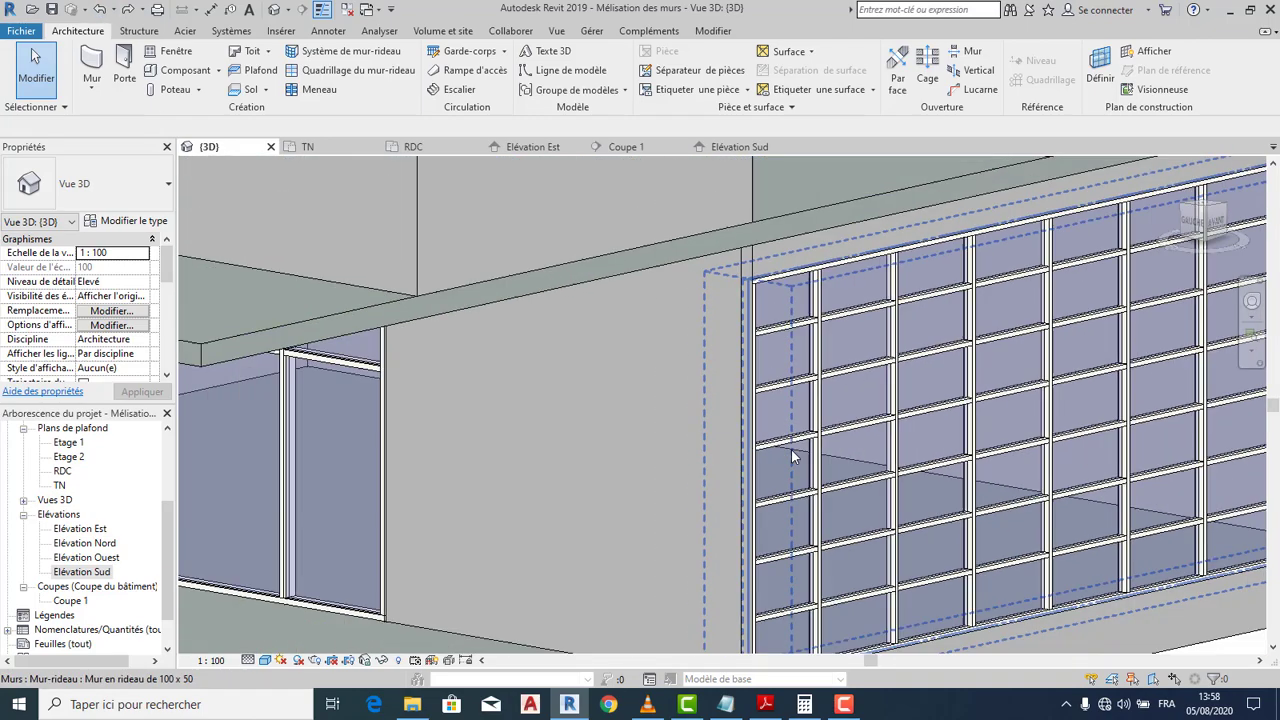
scroll(469, 447, "down", 2)
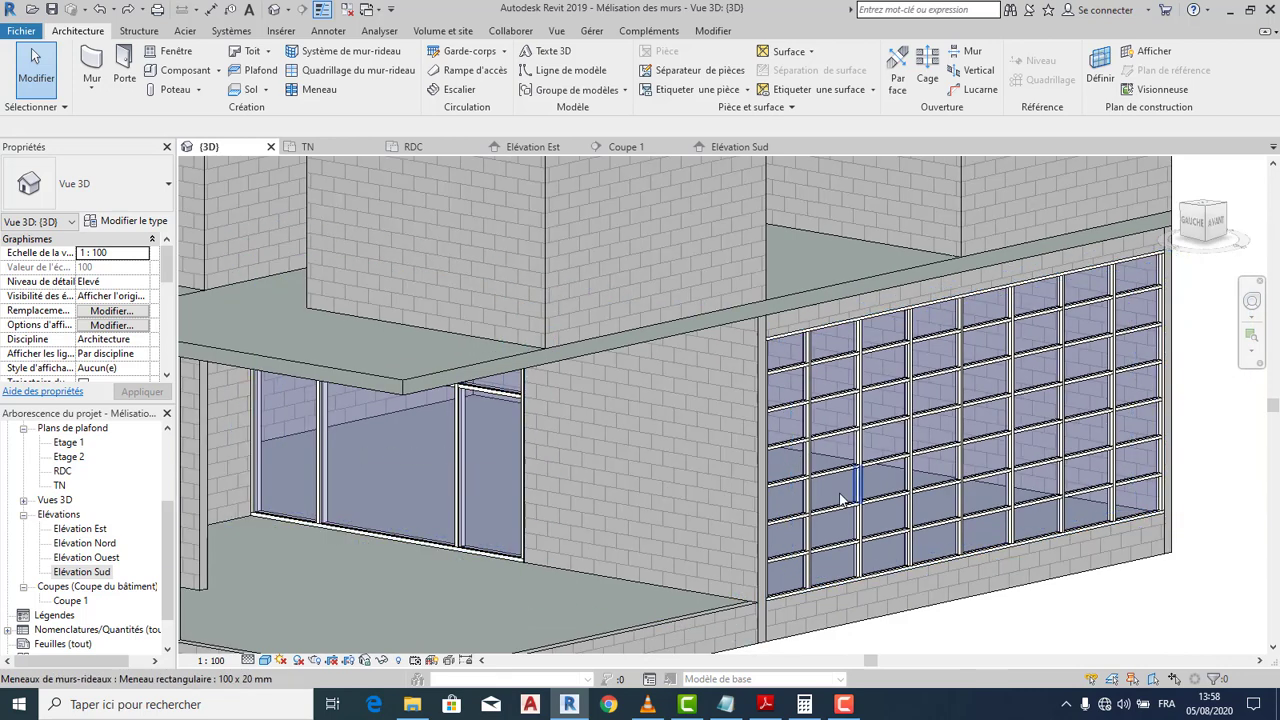
scroll(814, 486, "down", 4)
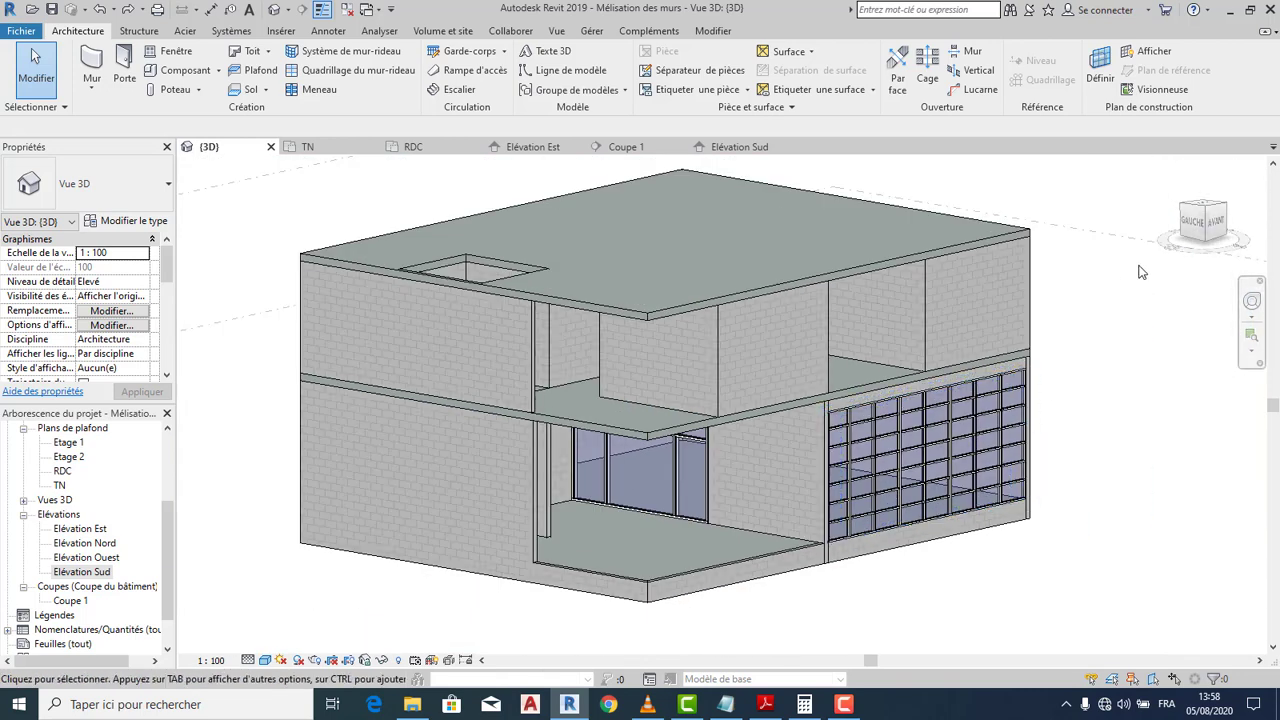
mouse_move(1174, 206)
left_mouse_down()
mouse_move(1154, 240)
mouse_move(1158, 215)
left_mouse_up()
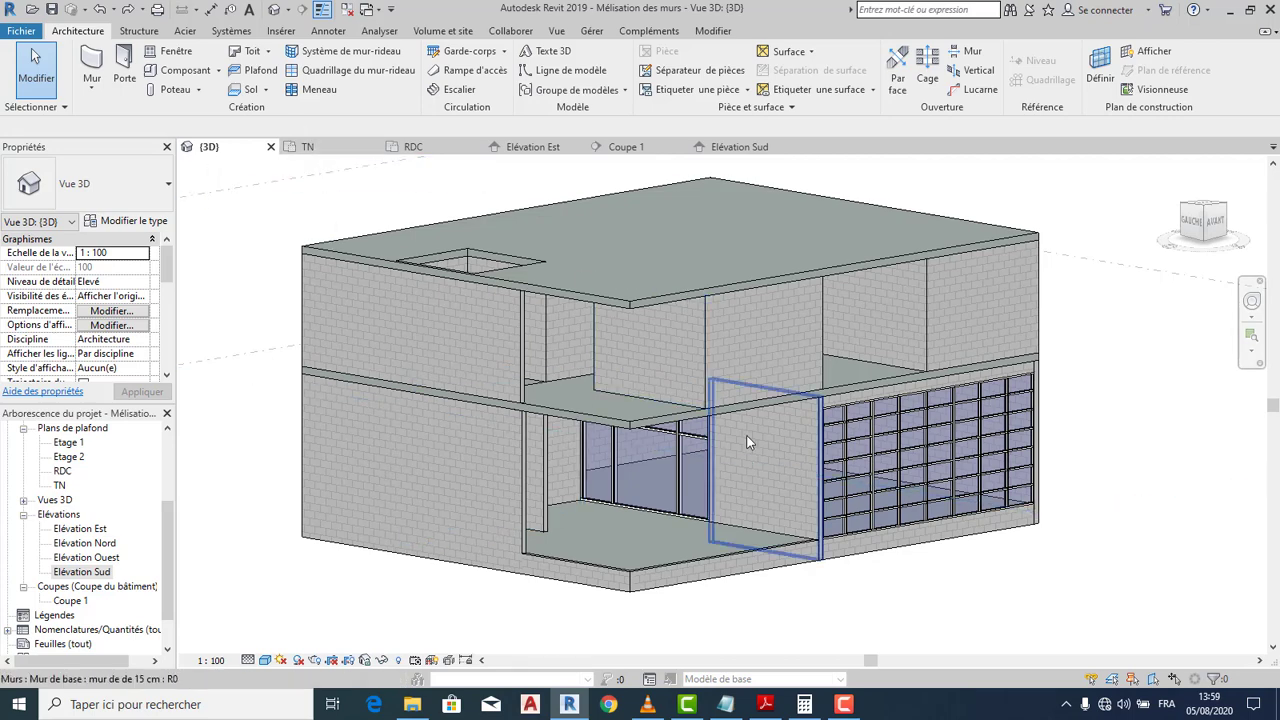
scroll(734, 524, "up", 3)
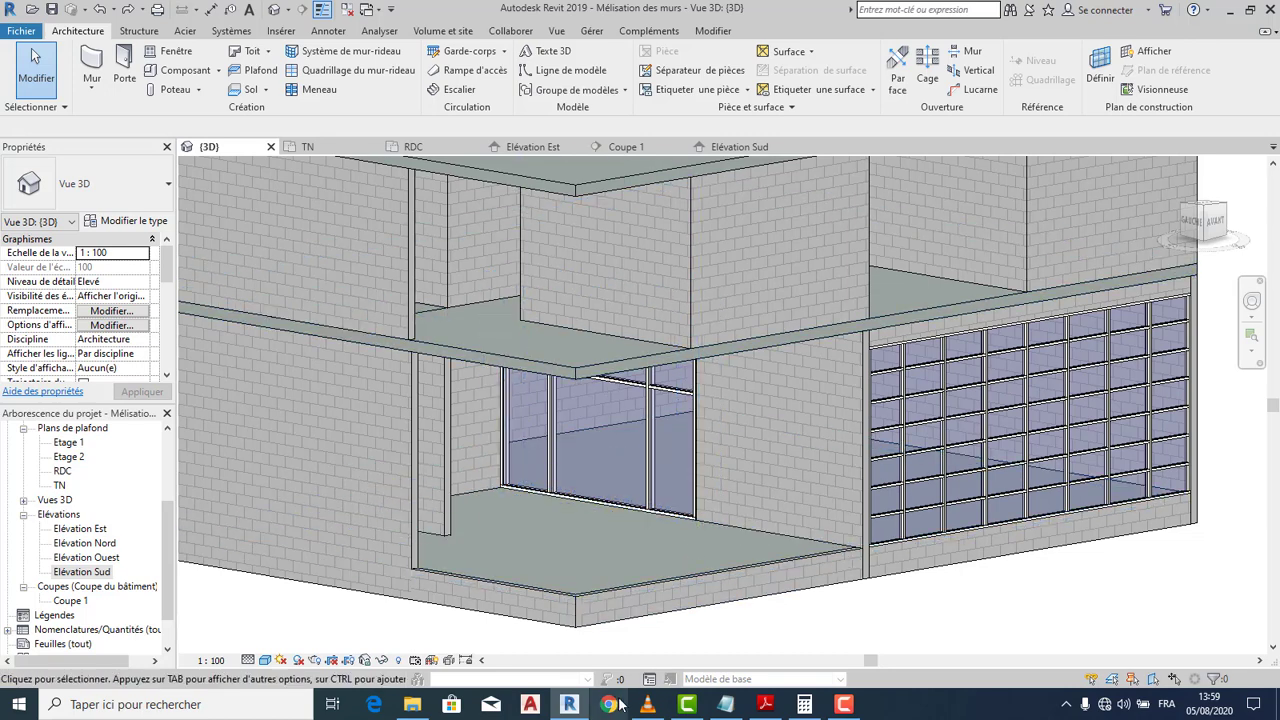
Start placing an architectural column and duplicate the rectangular column type as "poteau de 20 x20"
left_click(200, 90)
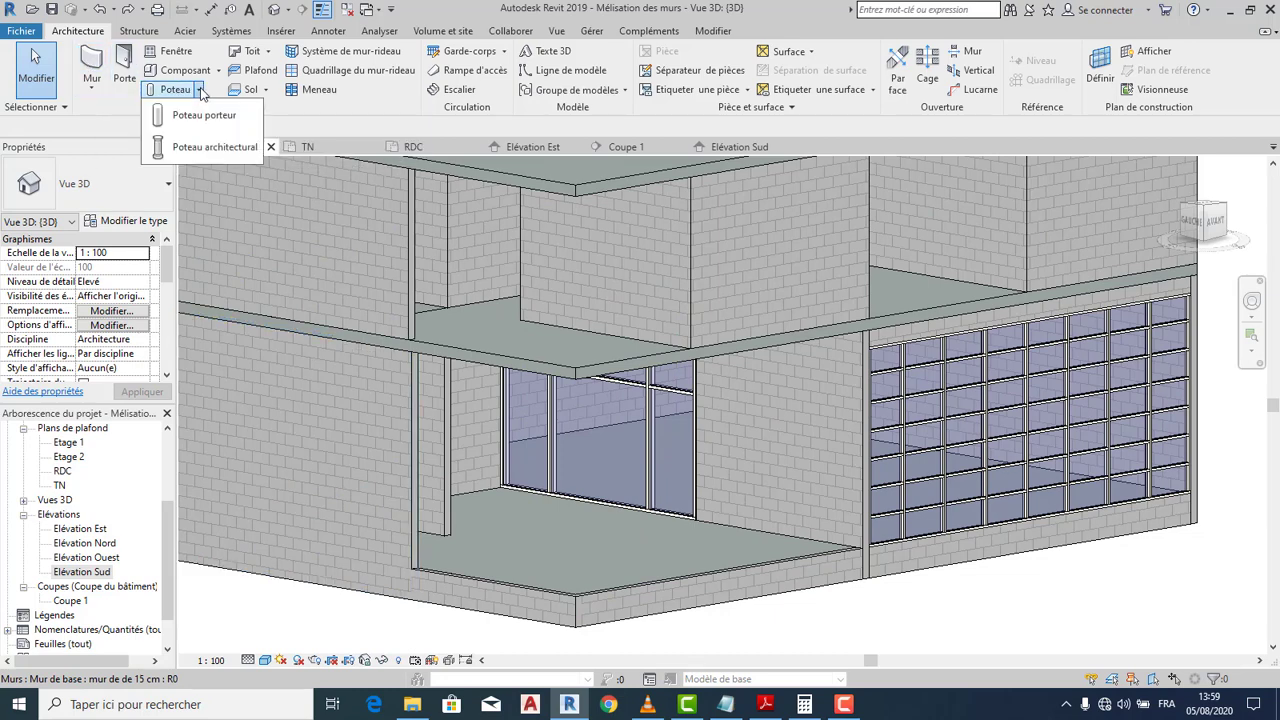
left_click(202, 144)
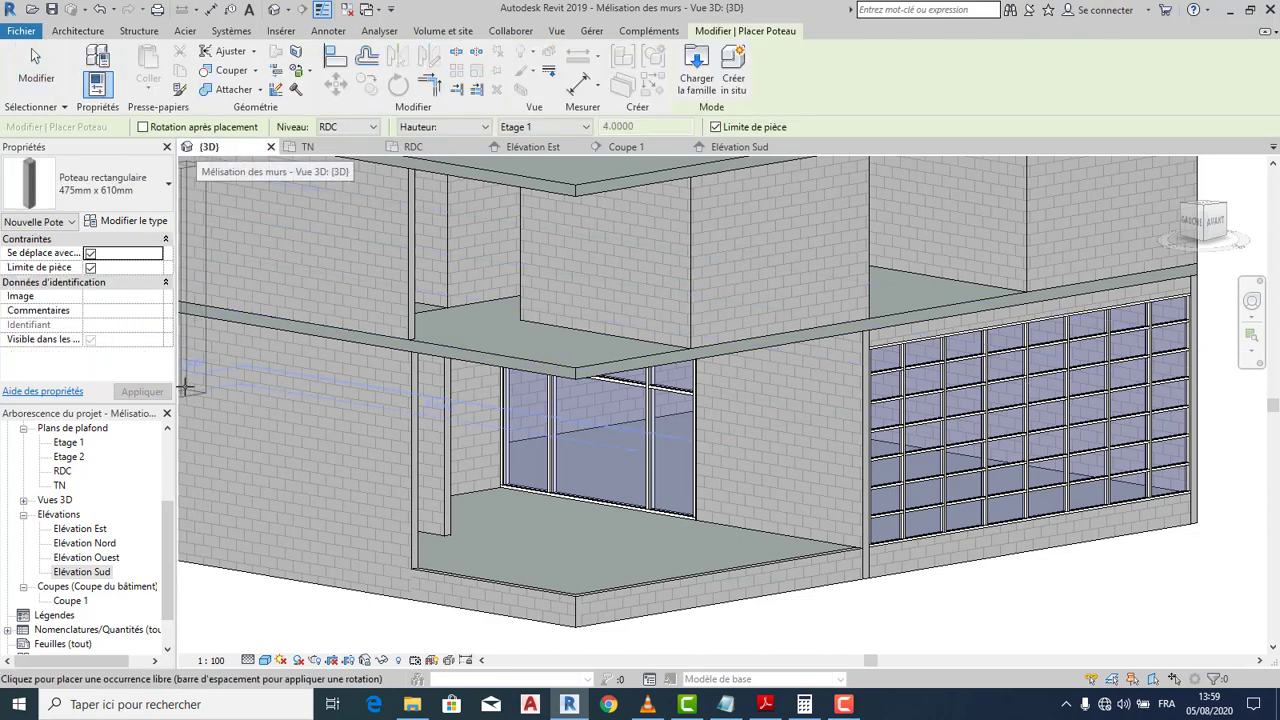
left_click(98, 58)
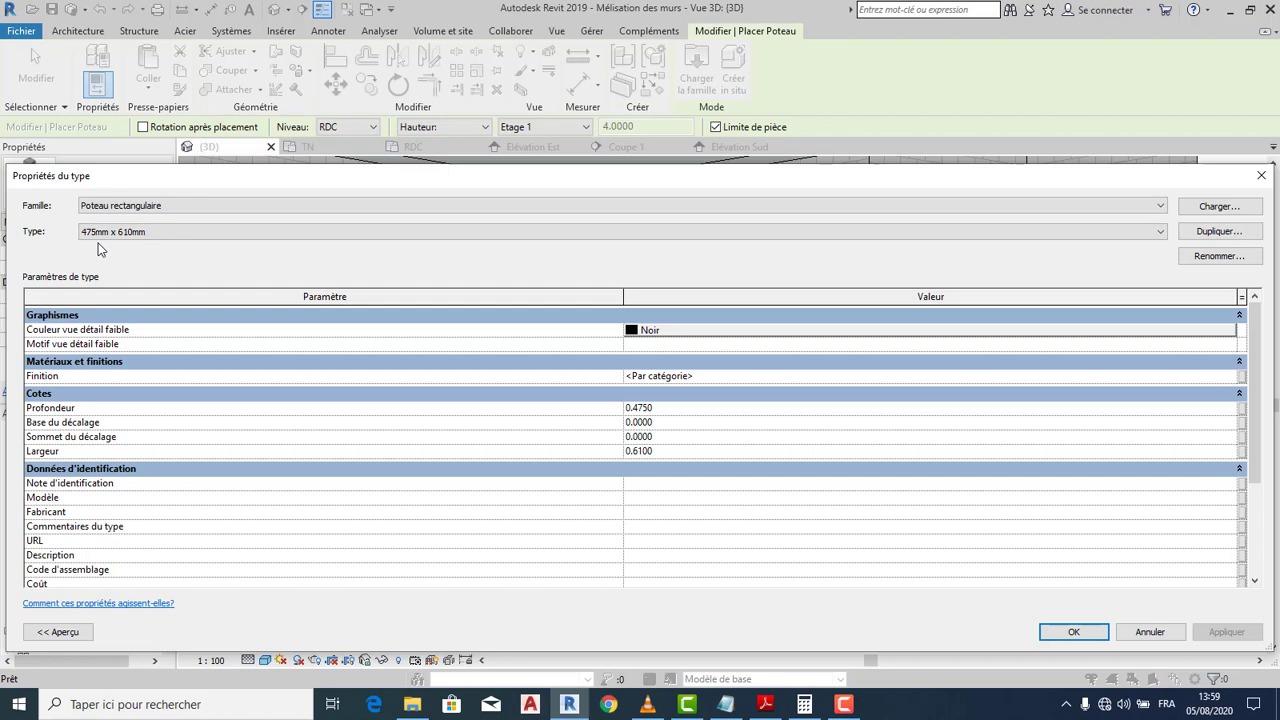
left_click(1218, 231)
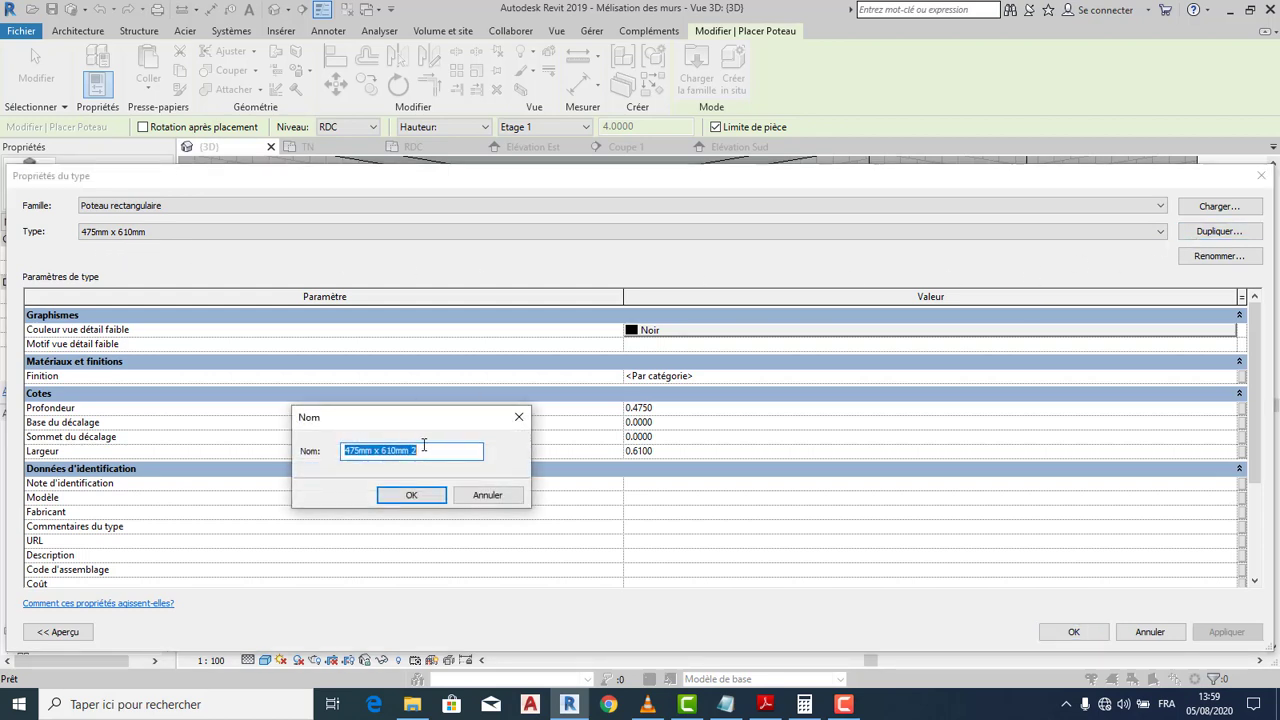
key("BackSpace")
type("poteau de 20 x20")
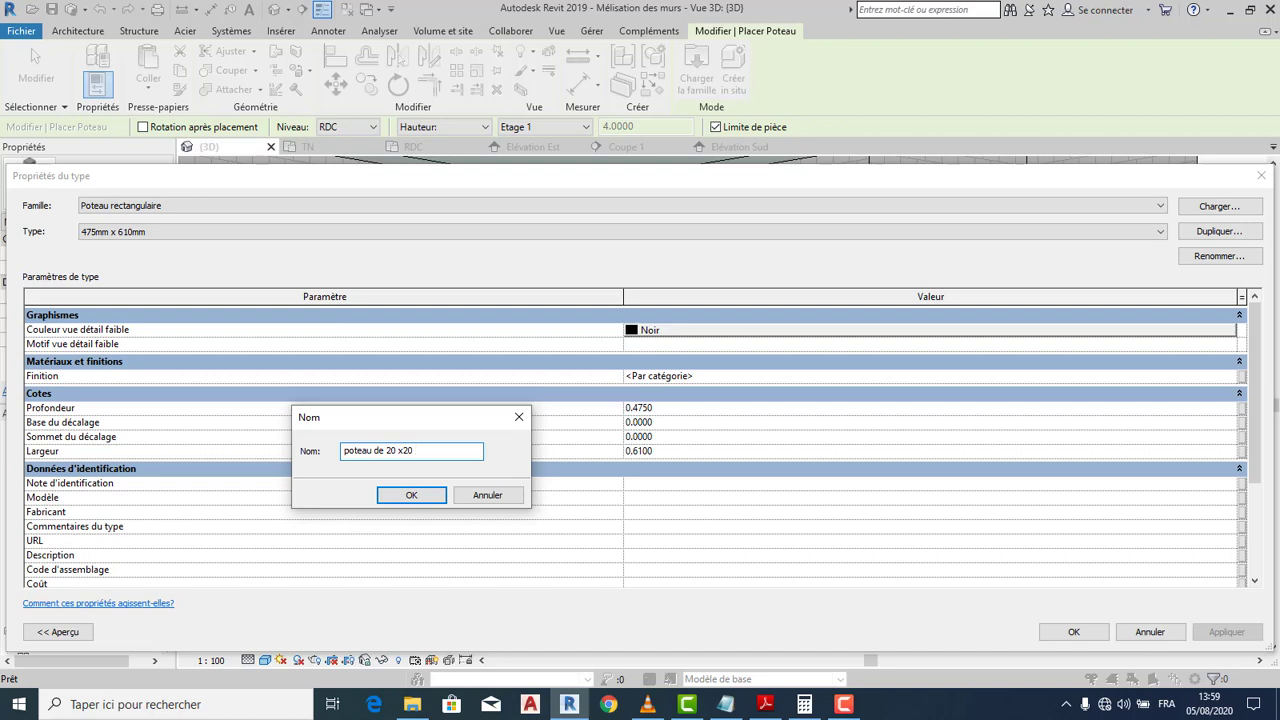
left_click(401, 496)
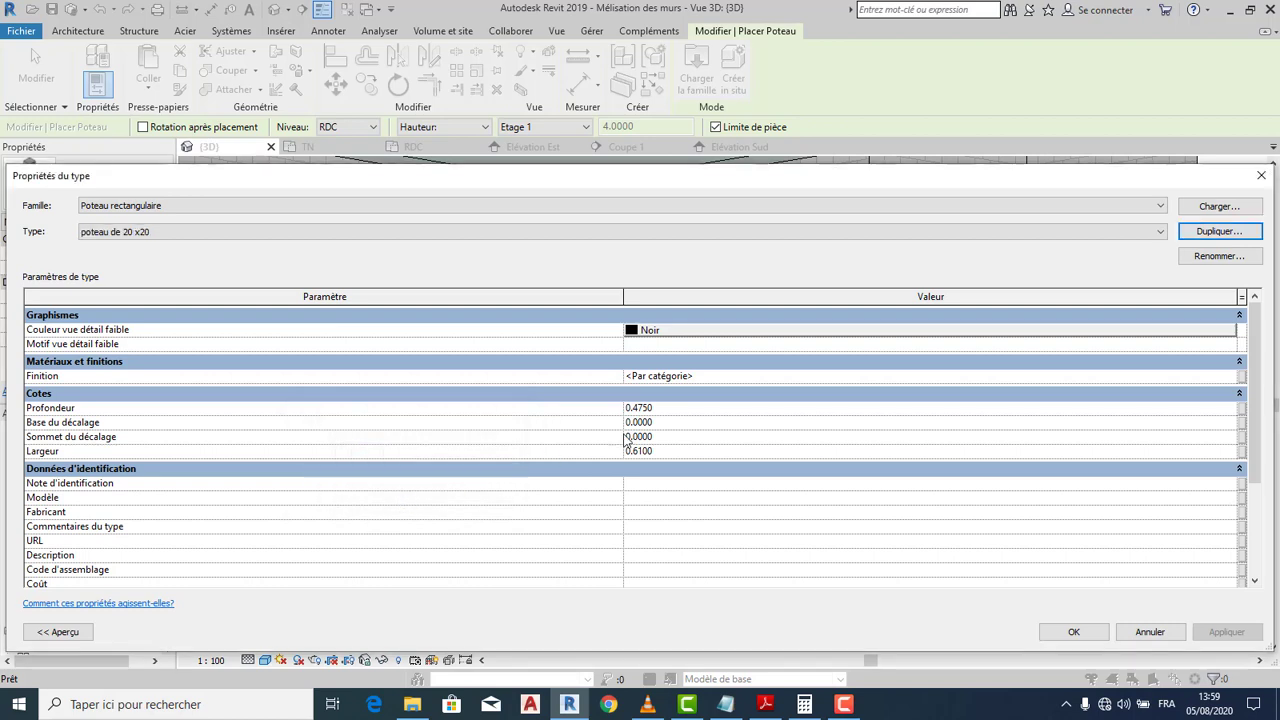
Set the poteau de 20 x20 type's Profondeur to 0.20 and edit its Largeur for a square section, accepting the type properties
left_click(668, 408)
double_click(670, 407)
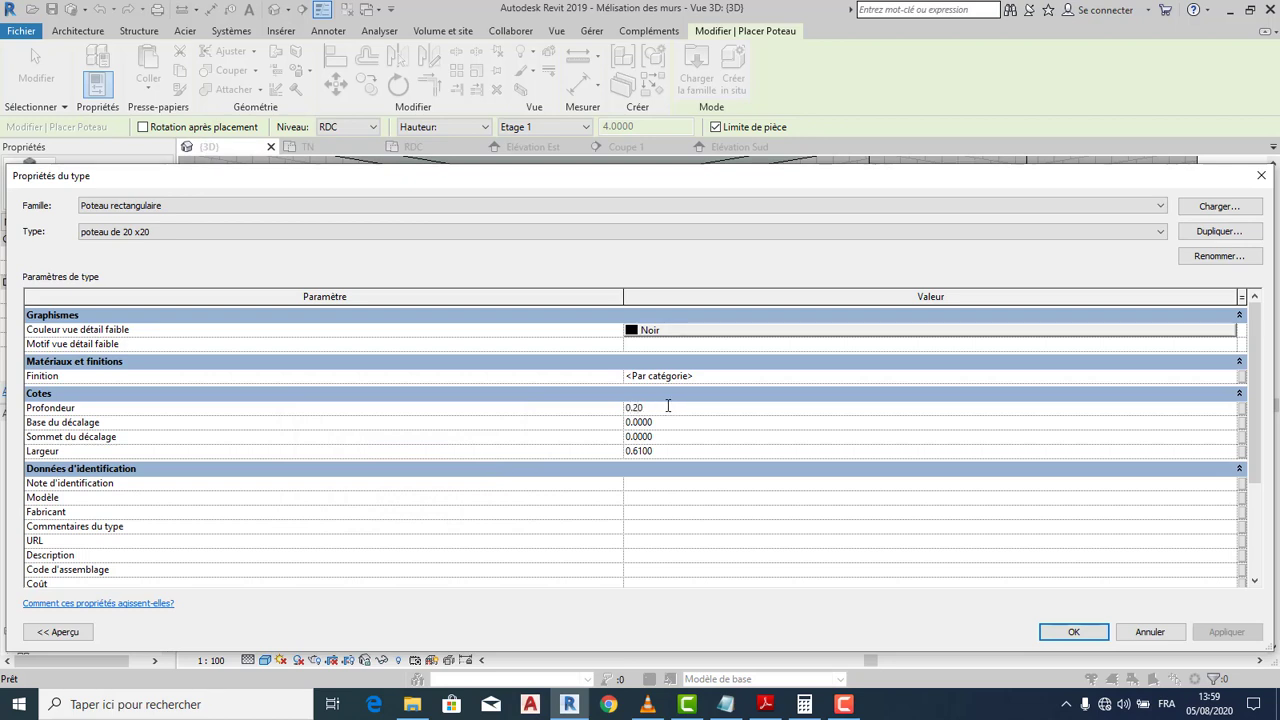
left_click(669, 450)
double_click(670, 451)
left_click(1073, 632)
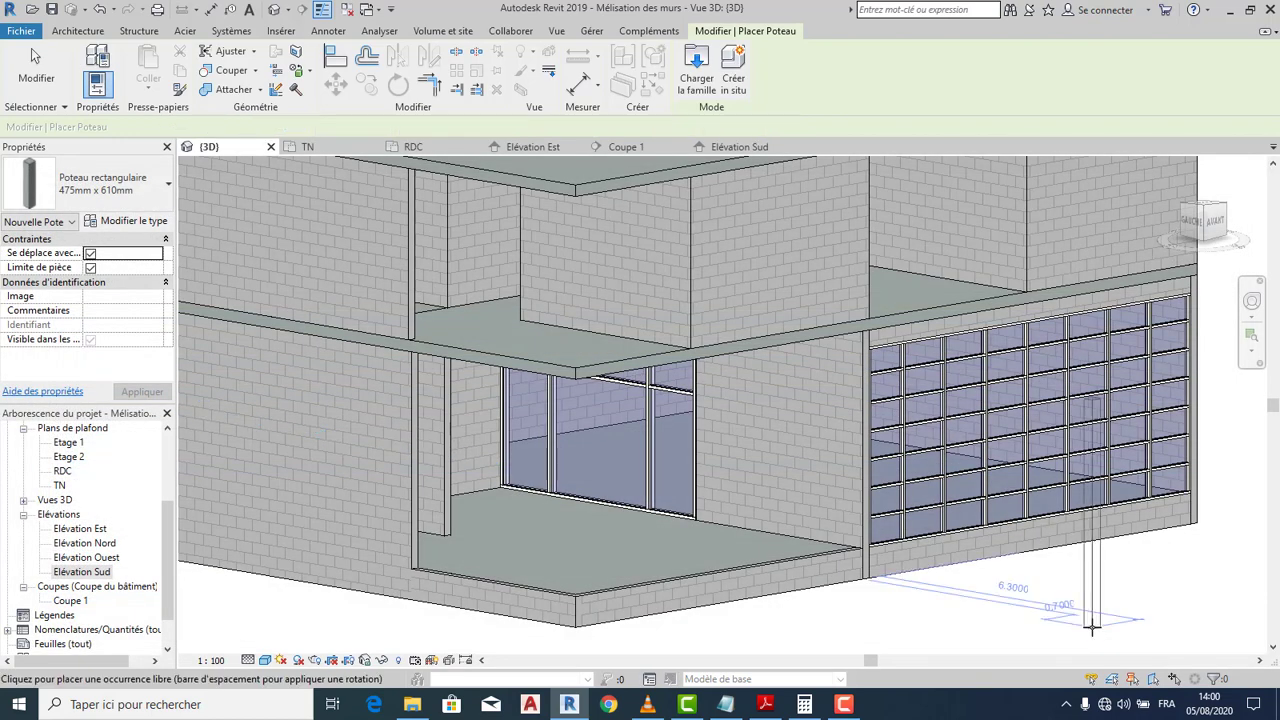
Place a poteau de 20 x20 column in the TN floor plan where grid 7 meets the terrace's outer corner
left_click(425, 147)
scroll(522, 381, "down", 3)
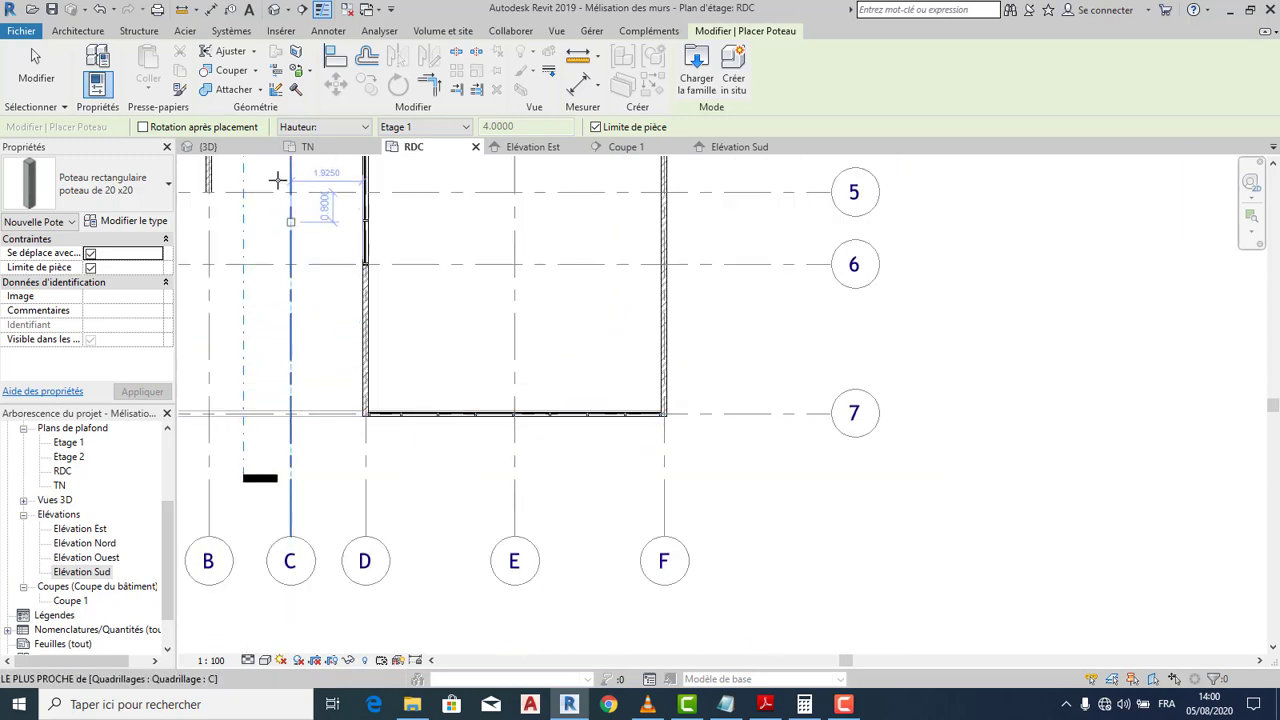
left_click(309, 147)
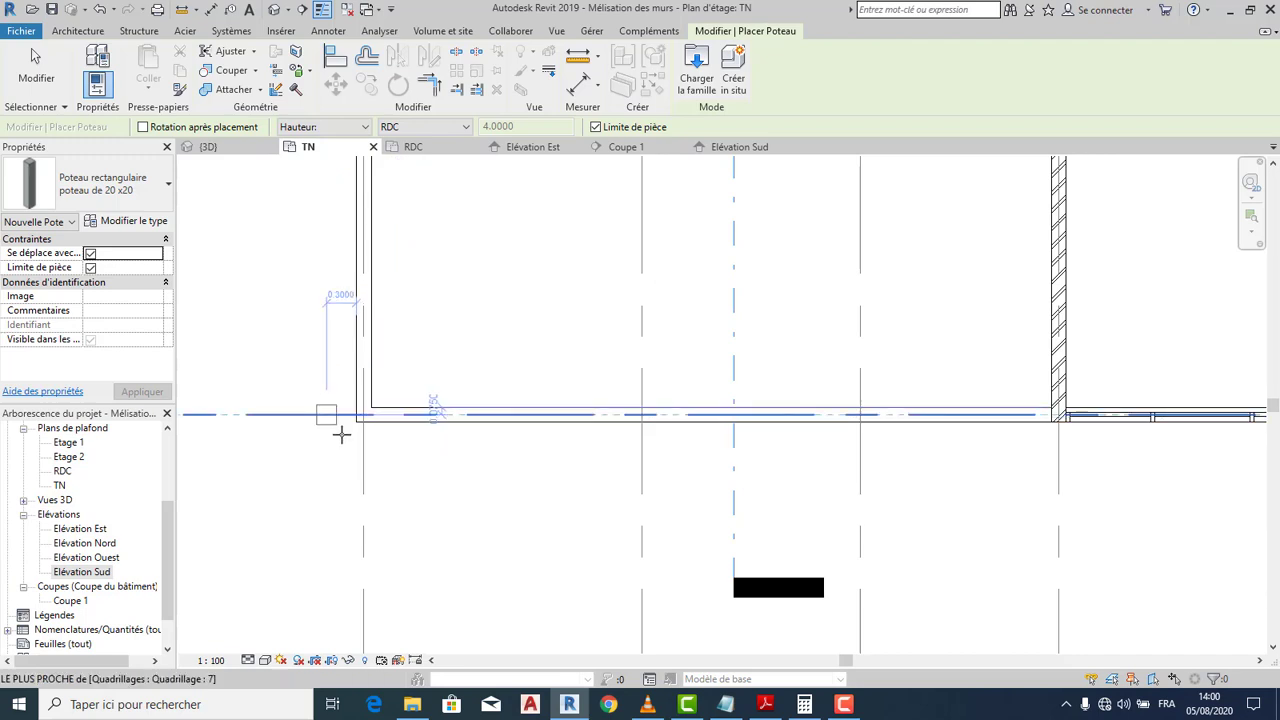
scroll(369, 489, "down", 2)
scroll(406, 551, "down", 2)
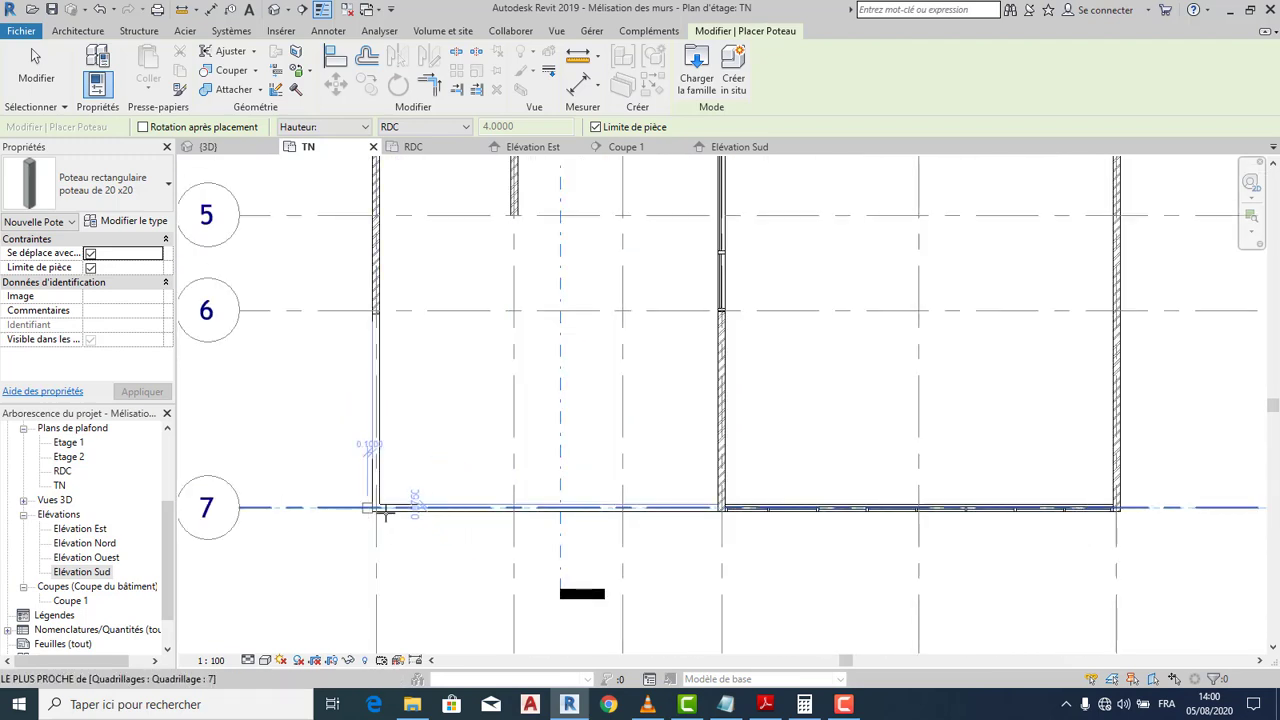
scroll(397, 510, "up", 4)
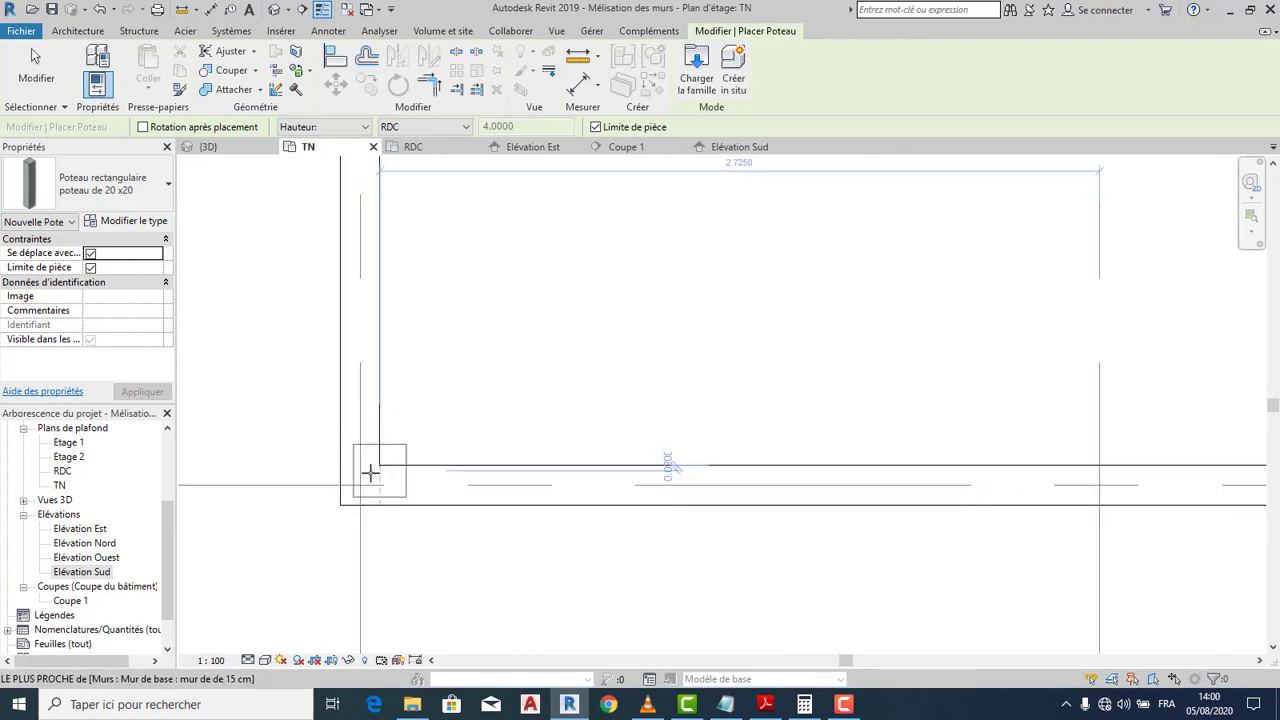
left_click(360, 485)
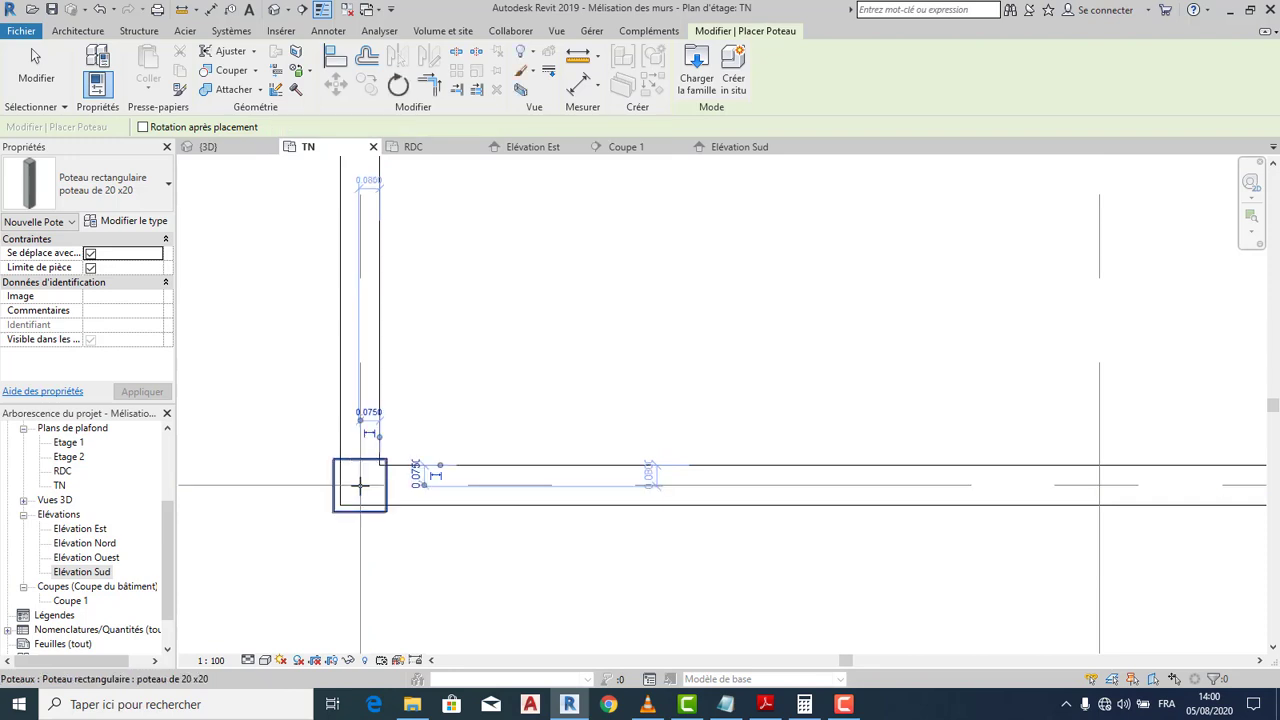
Place a second poteau de 20 x20 column at the intersection of grids B and 7 and end column placement
scroll(457, 414, "down", 3)
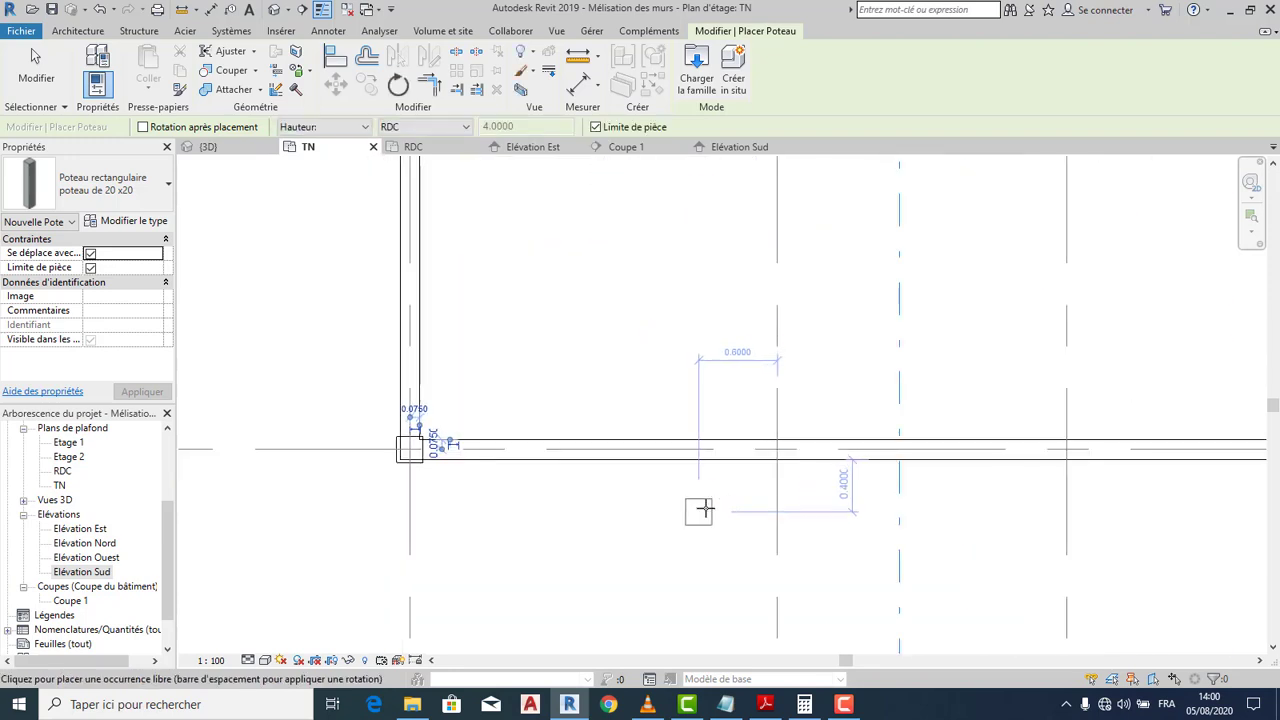
scroll(700, 508, "down", 2)
middle_click_drag(820, 534, 717, 582)
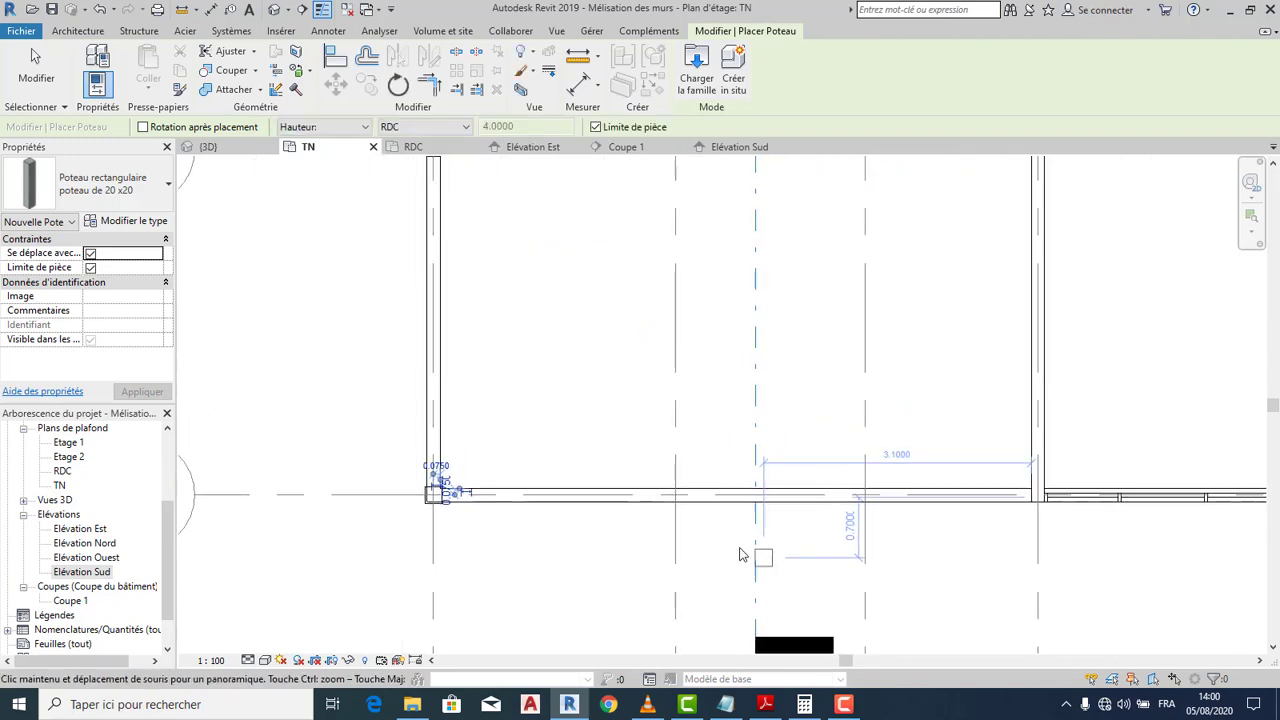
scroll(667, 470, "up", 2)
scroll(667, 480, "up", 2)
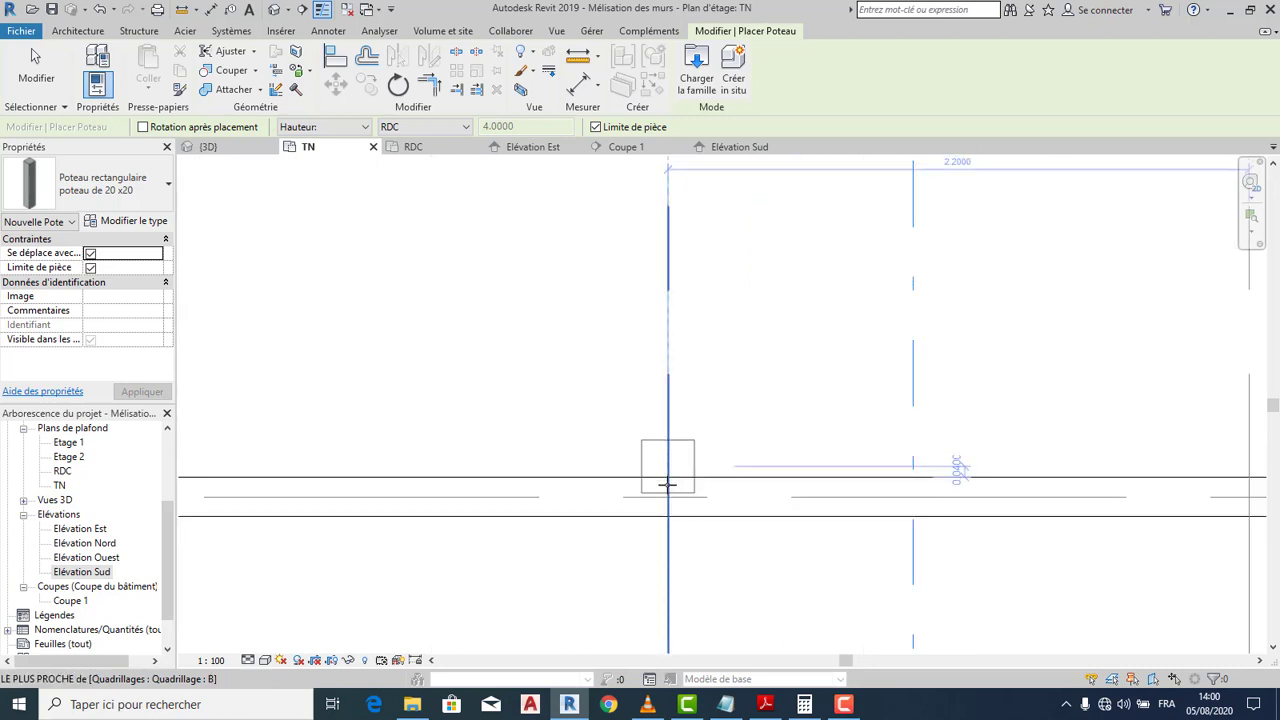
left_click(670, 500)
scroll(670, 500, "down", 4)
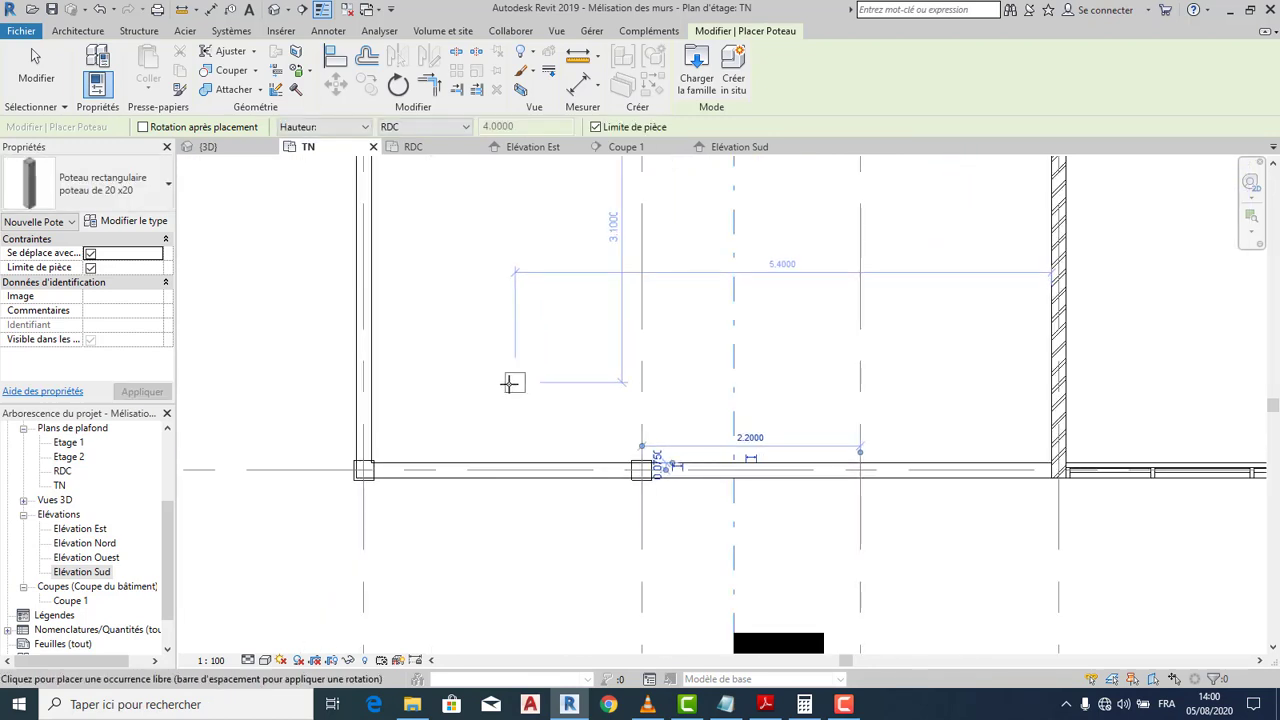
key("Escape")
key("Escape")
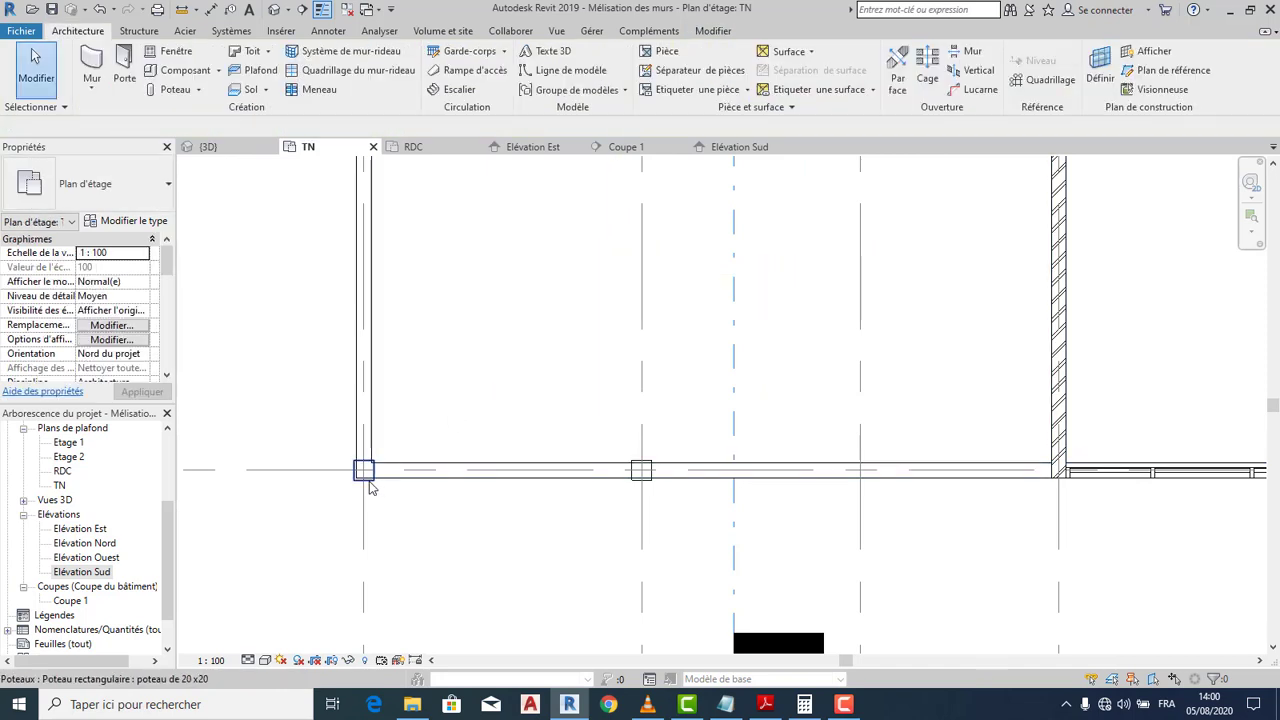
Select both terrace columns, set their Niveau supérieur to Etage 1, apply the change and deselect them
left_click(369, 486)
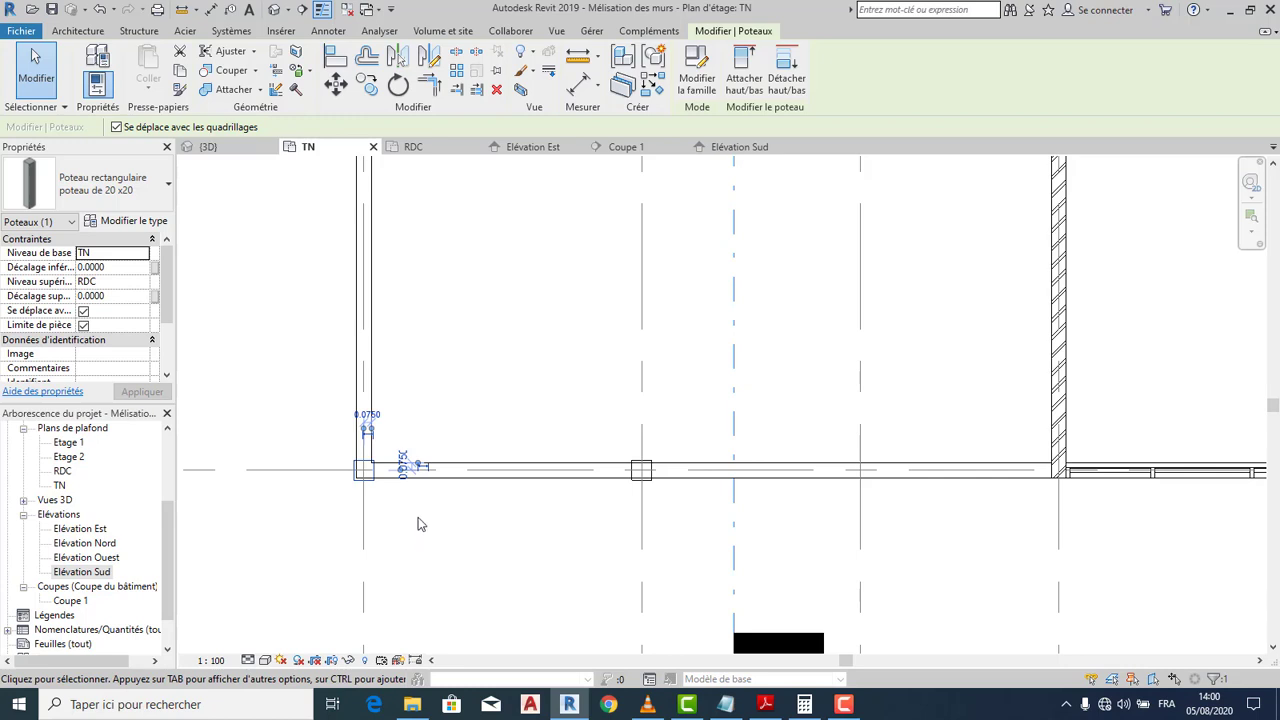
left_click(646, 484, "ctrl")
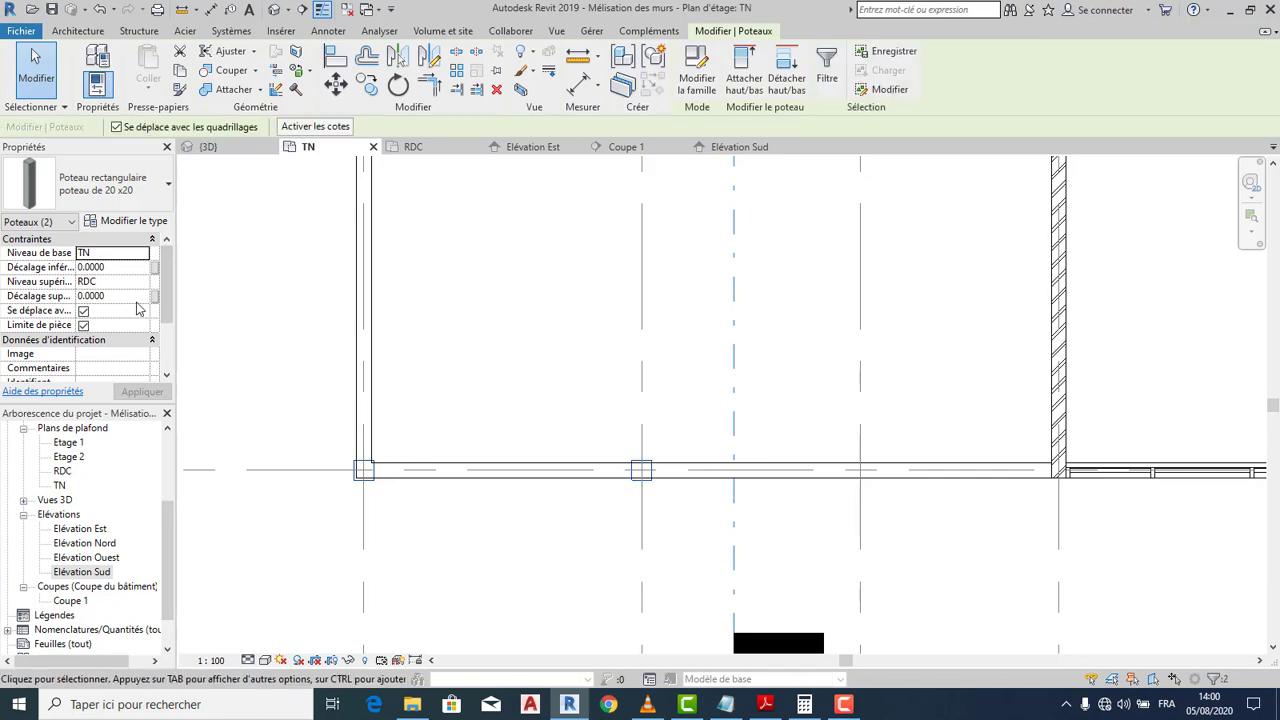
left_click(139, 282)
left_click(145, 283)
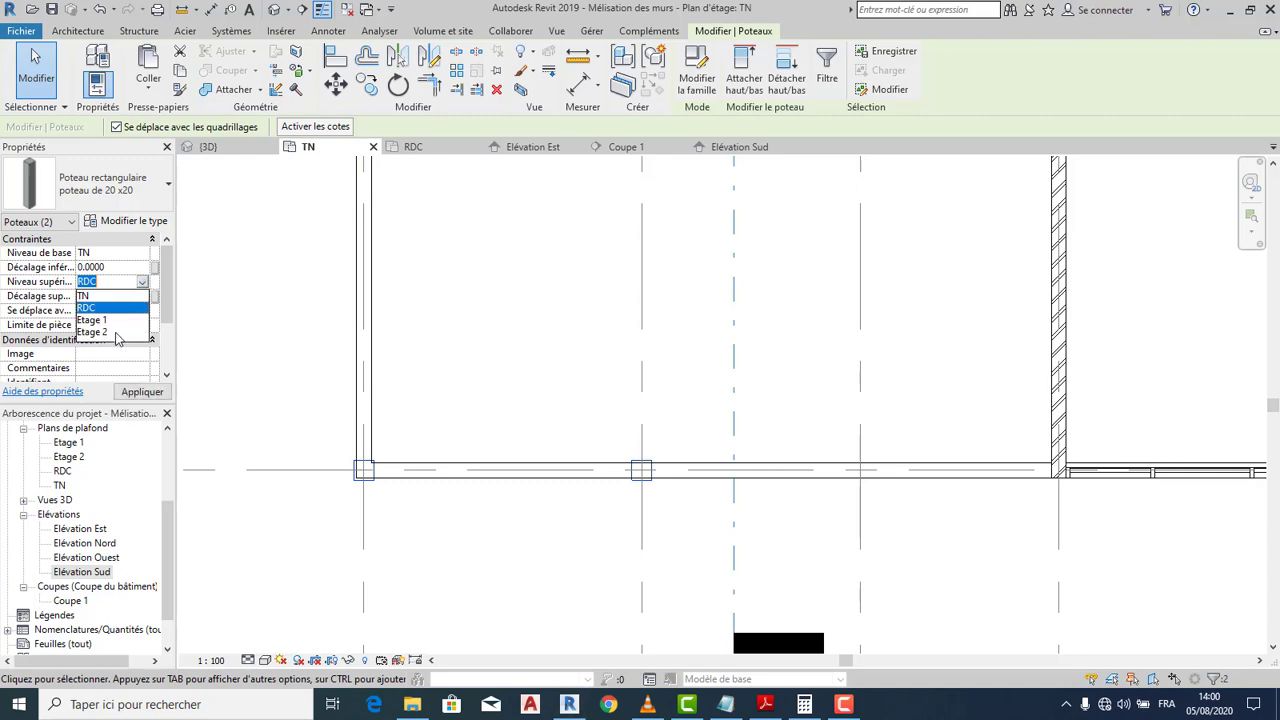
left_click(114, 331)
left_click(143, 392)
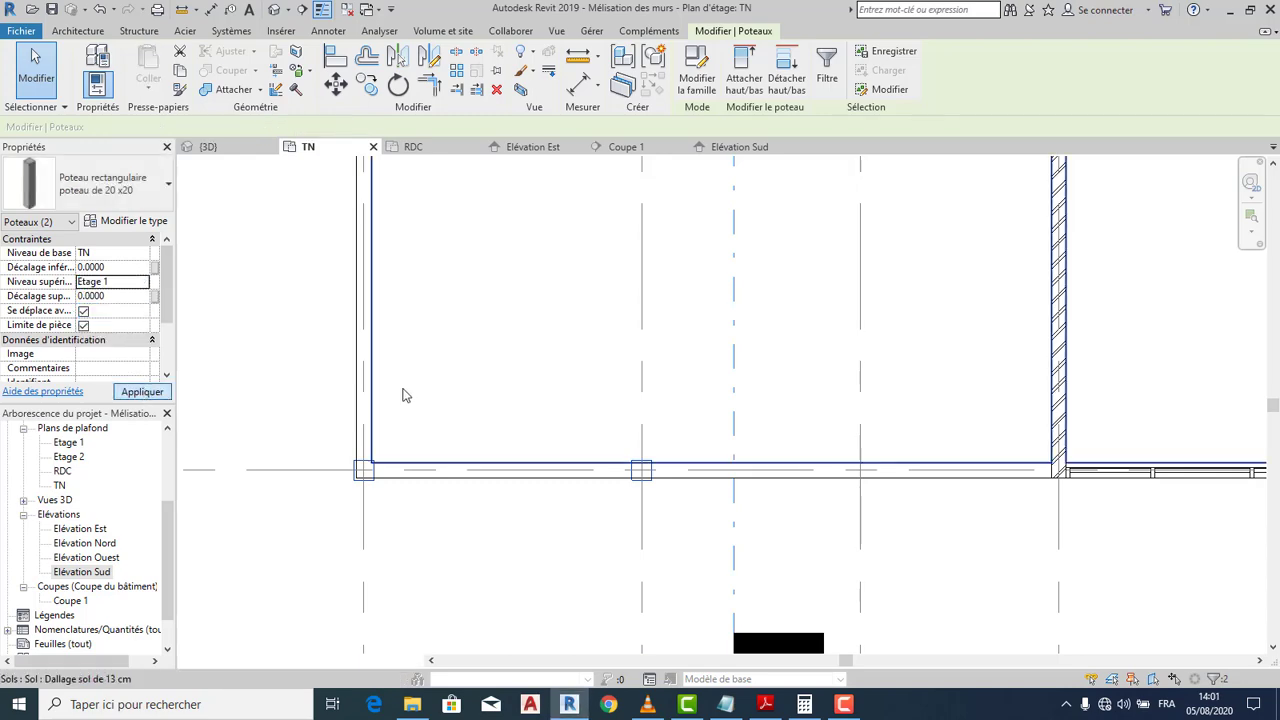
scroll(474, 374, "down", 2)
left_click(337, 192)
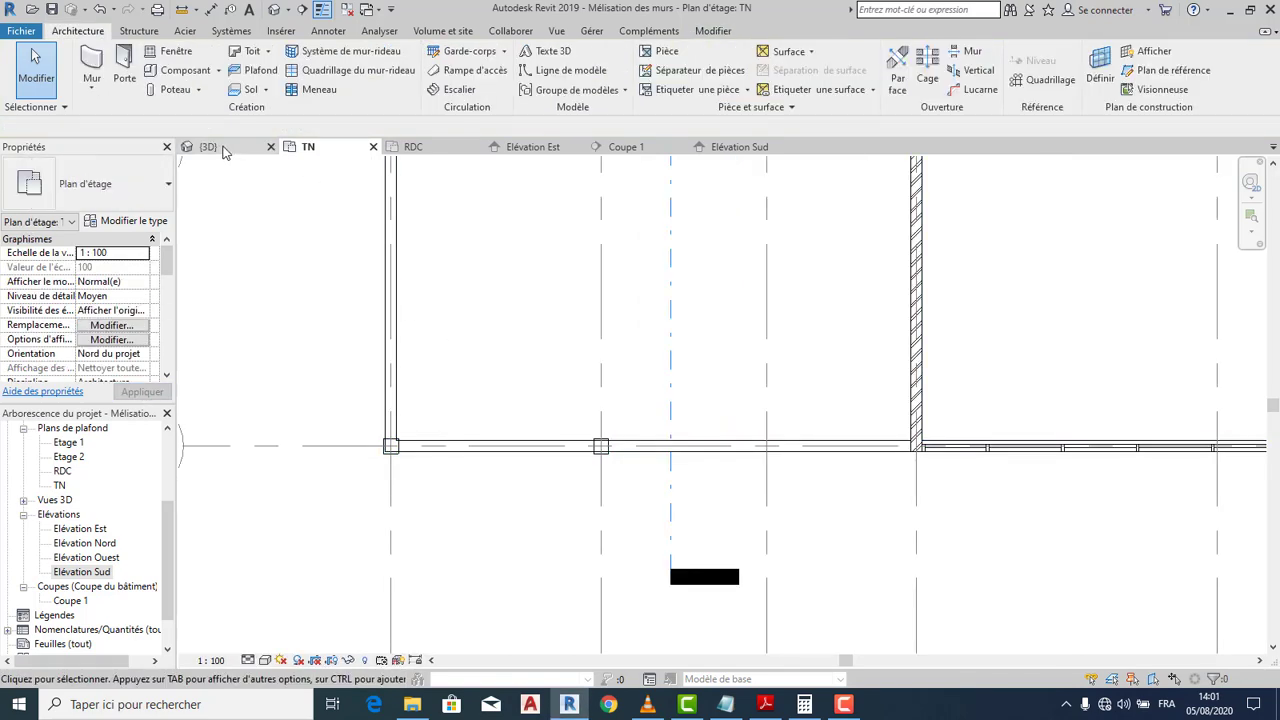
Inspect the two terrace columns and their bases at the low wall in the 3D view, and return to the TN plan
left_click(249, 150)
scroll(401, 268, "down", 1)
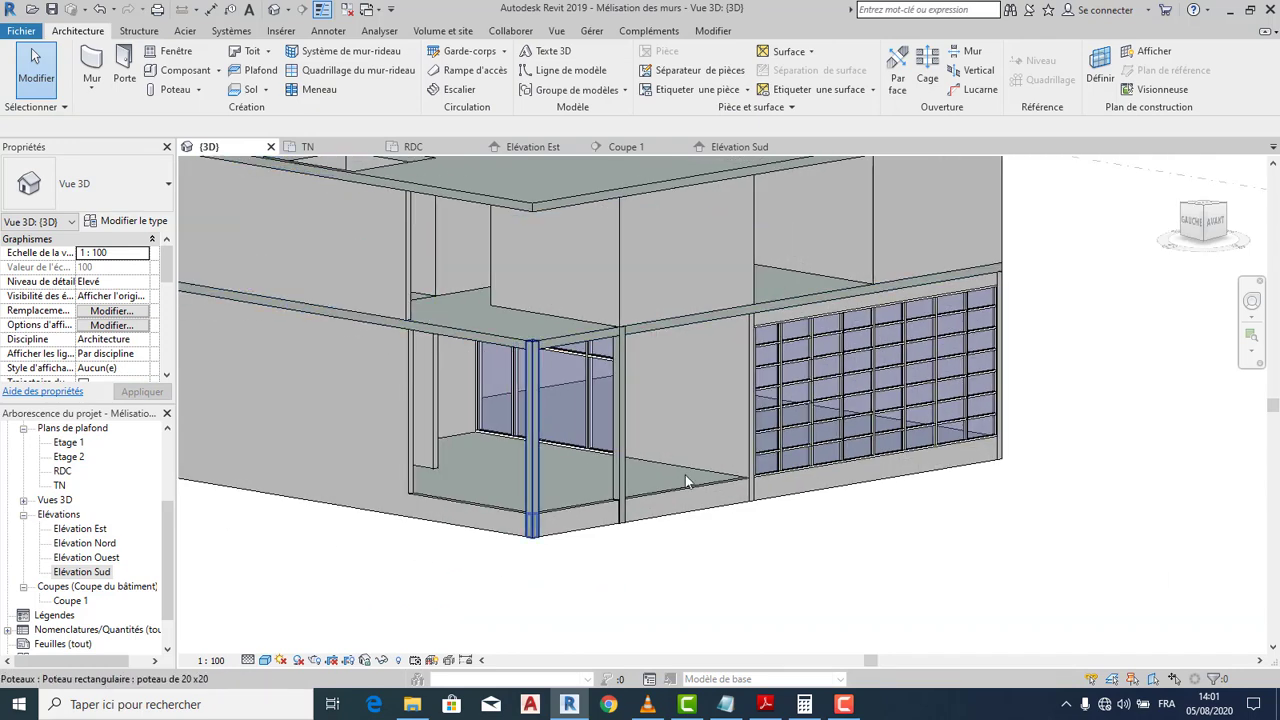
left_click_drag(1205, 225, 1020, 386)
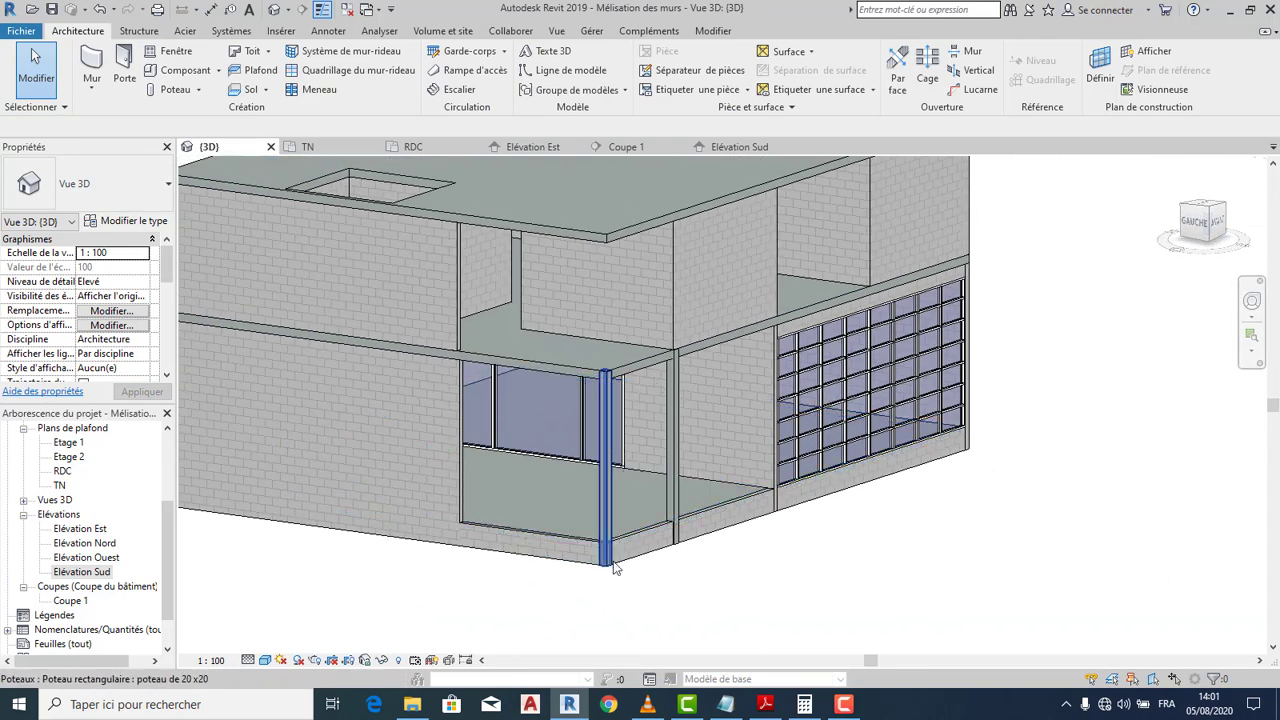
scroll(606, 565, "up", 4)
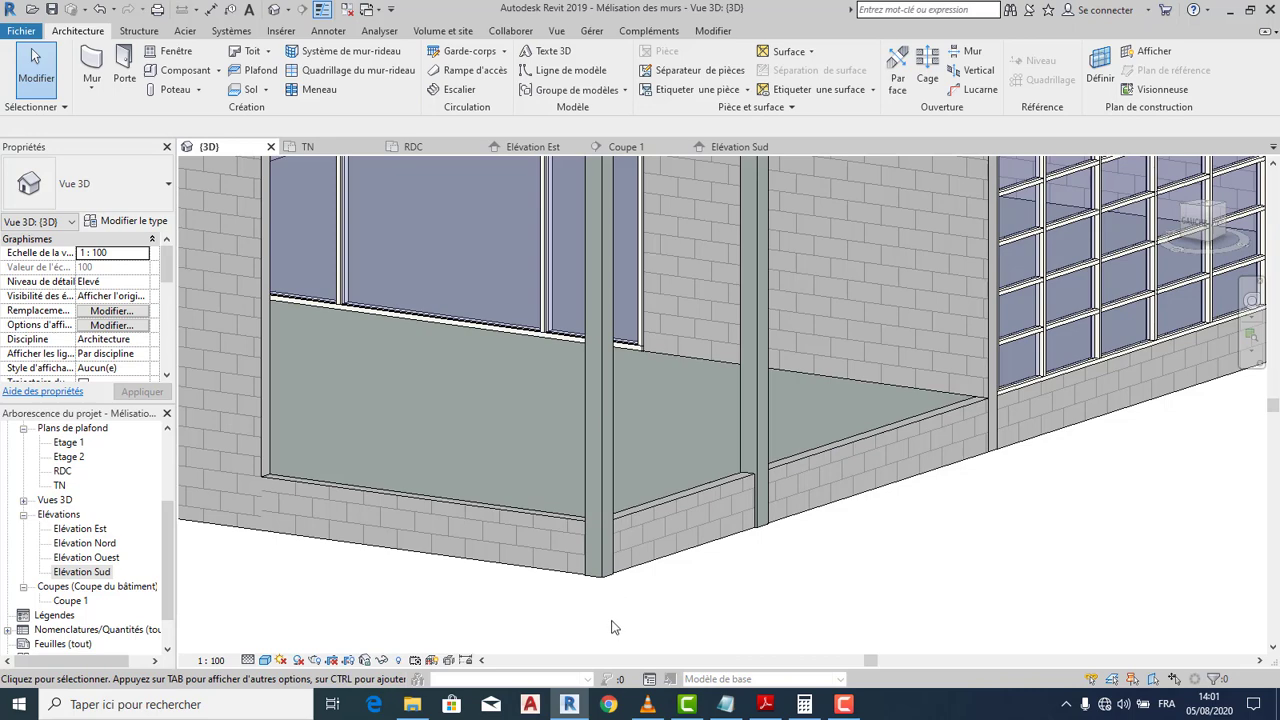
scroll(607, 582, "down", 2)
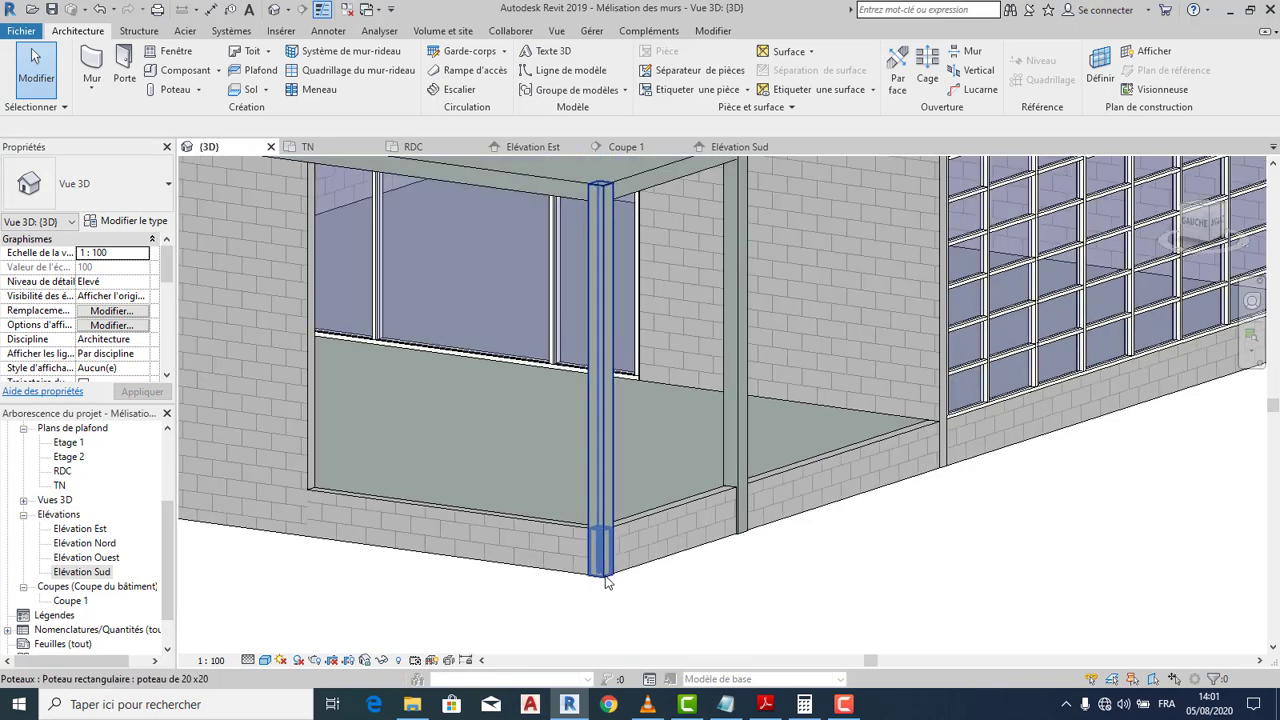
left_click(307, 146)
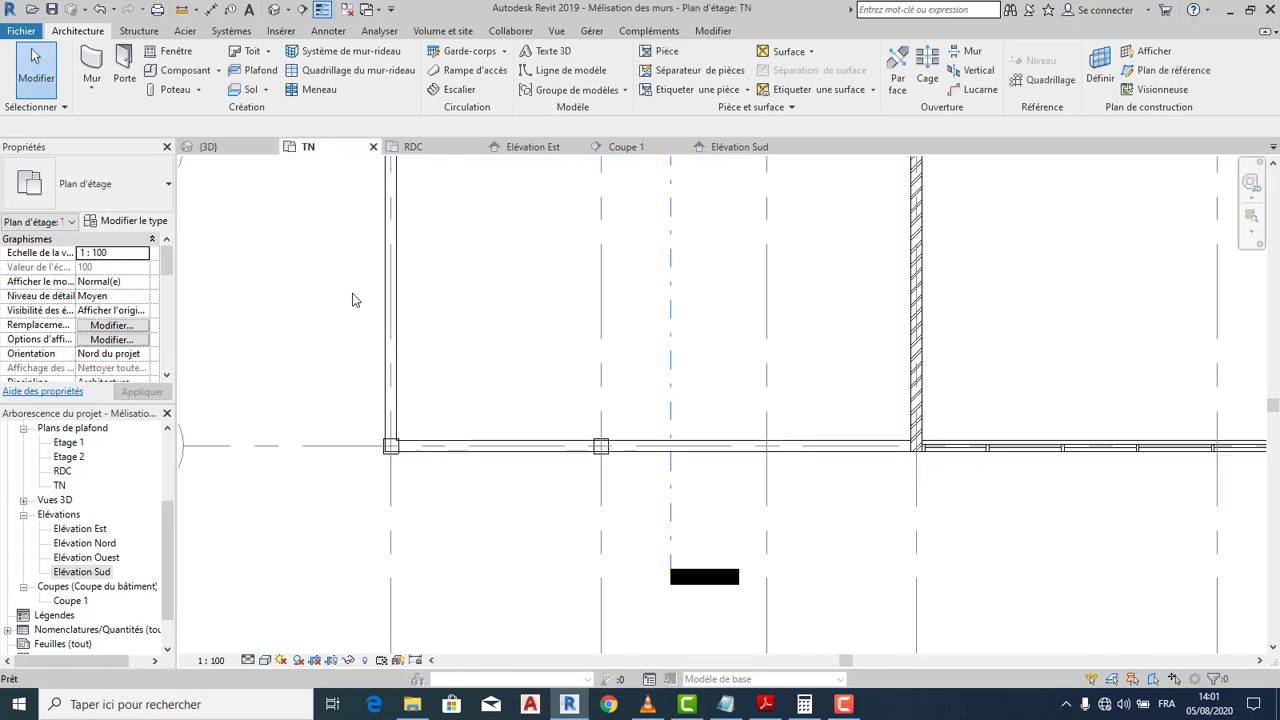
Move the terrace's corner column so its outer corner coincides with the outer corner of the low walls
scroll(374, 470, "up", 4)
left_click(395, 398)
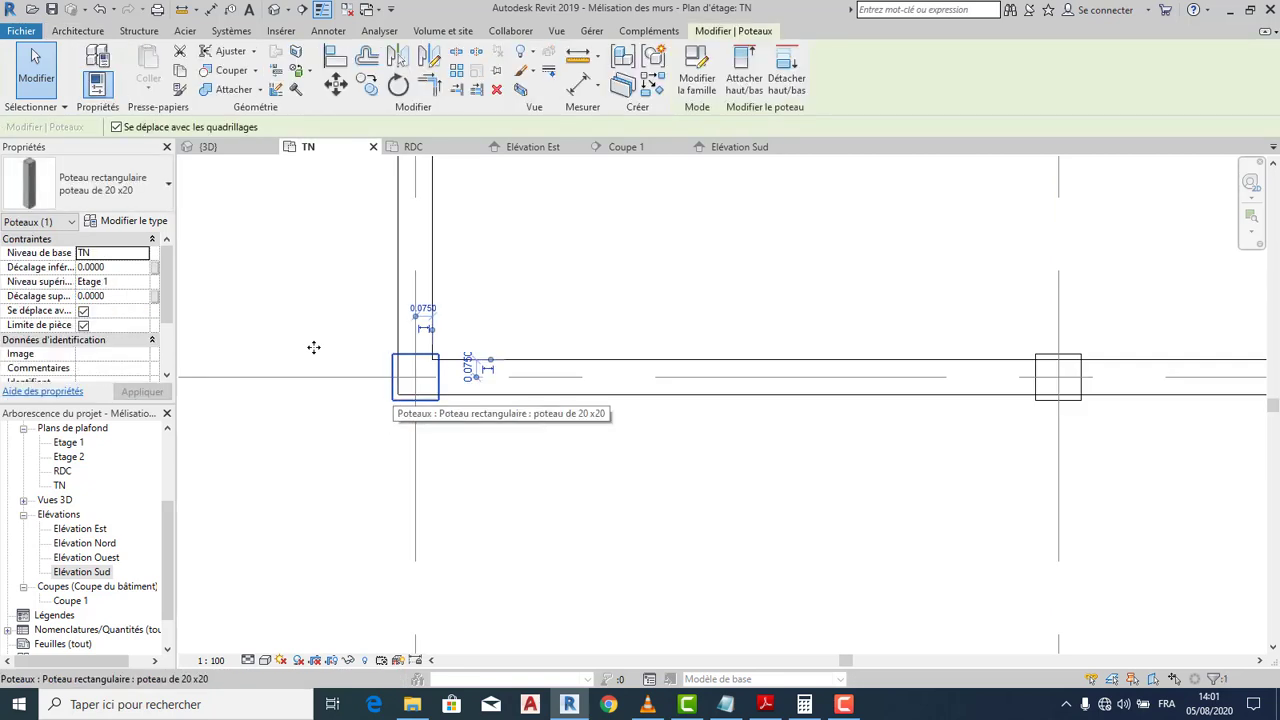
left_click(336, 84)
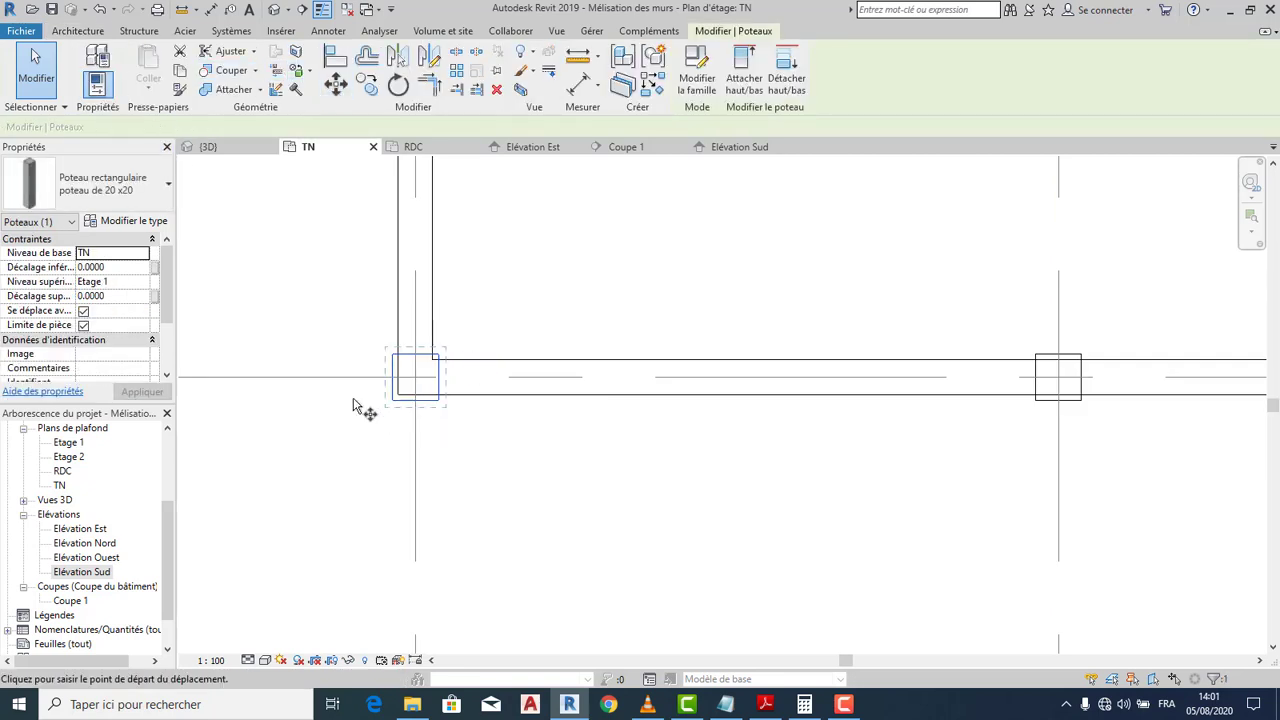
scroll(380, 412, "up", 4)
left_click(398, 376)
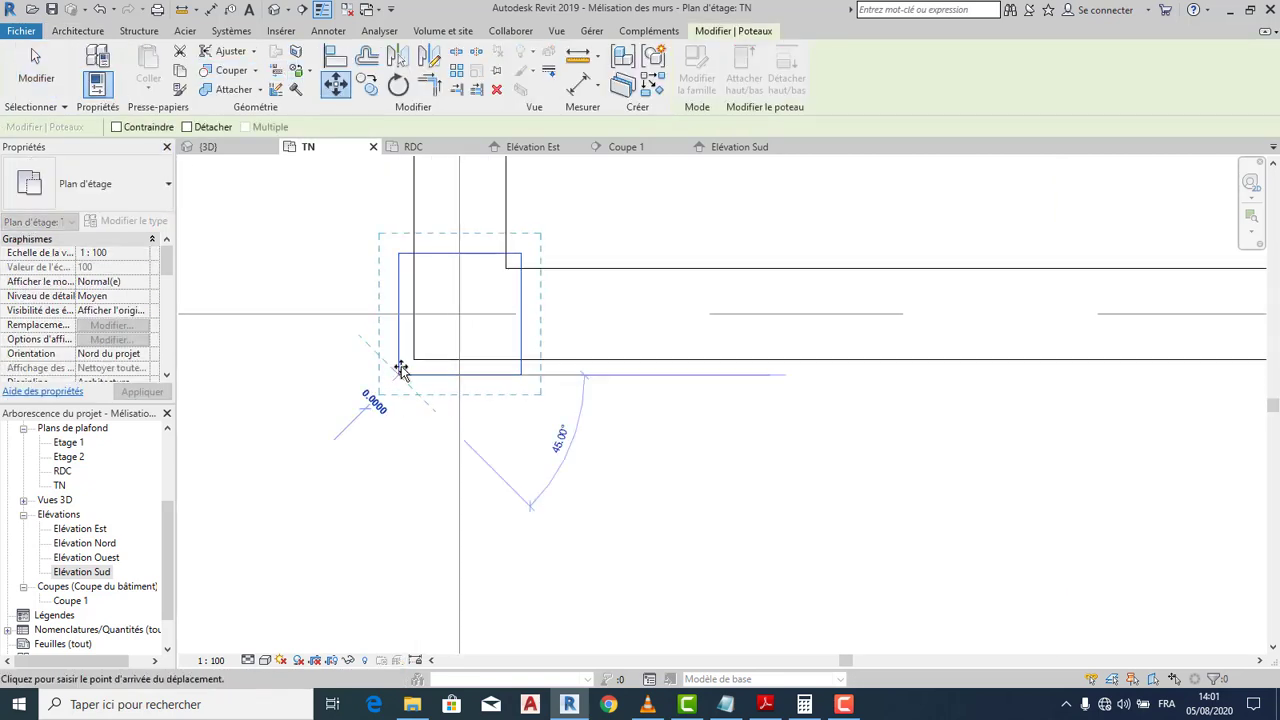
left_click(413, 361)
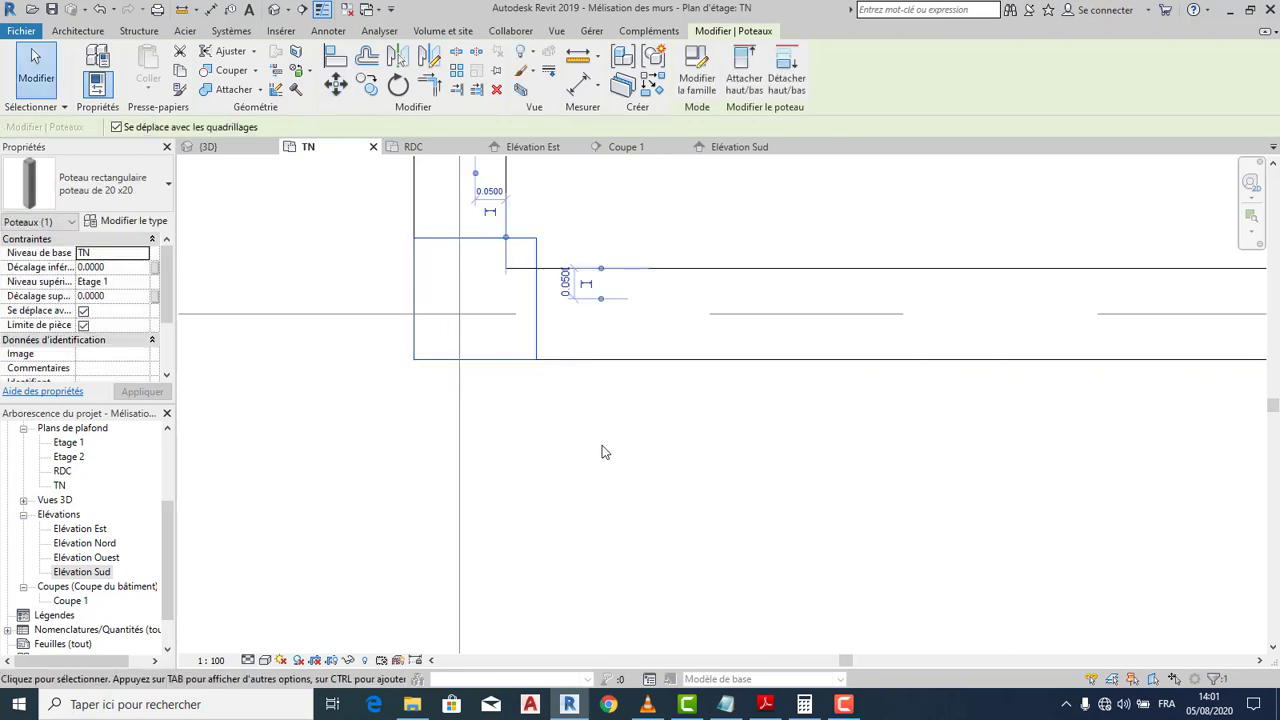
Move the second terrace column perpendicular to the front low wall until its outer face is flush with the wall's outer face
scroll(600, 448, "down", 3)
middle_click_drag(600, 448, 357, 553)
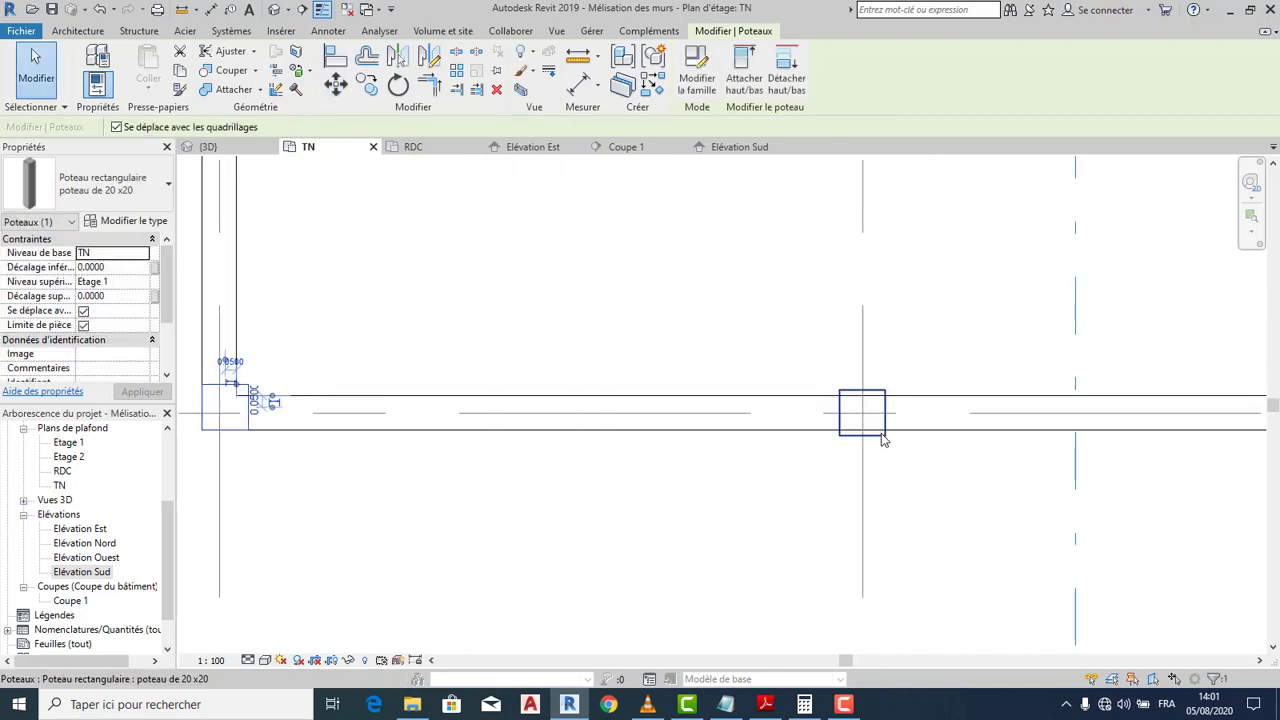
left_click(882, 435)
scroll(864, 438, "up", 2)
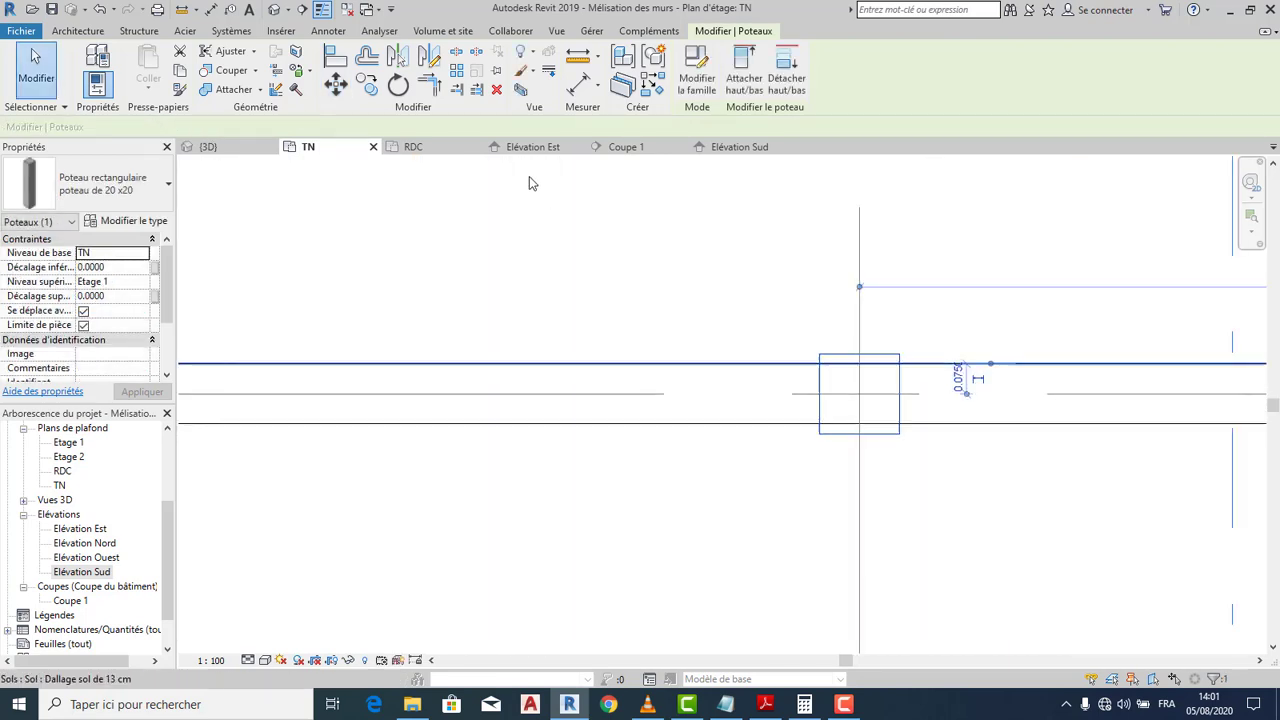
left_click(336, 84)
scroll(866, 440, "up", 2)
left_click(870, 436)
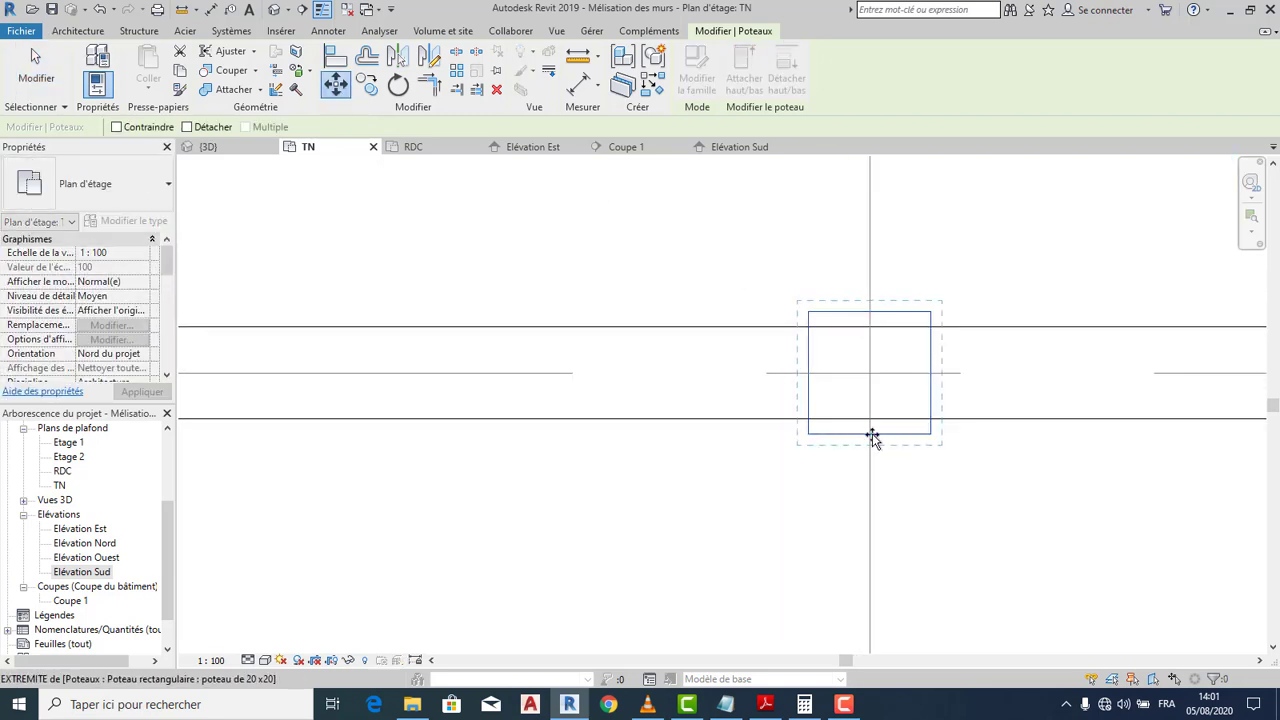
left_click(870, 419)
scroll(740, 476, "down", 2)
left_click(740, 476)
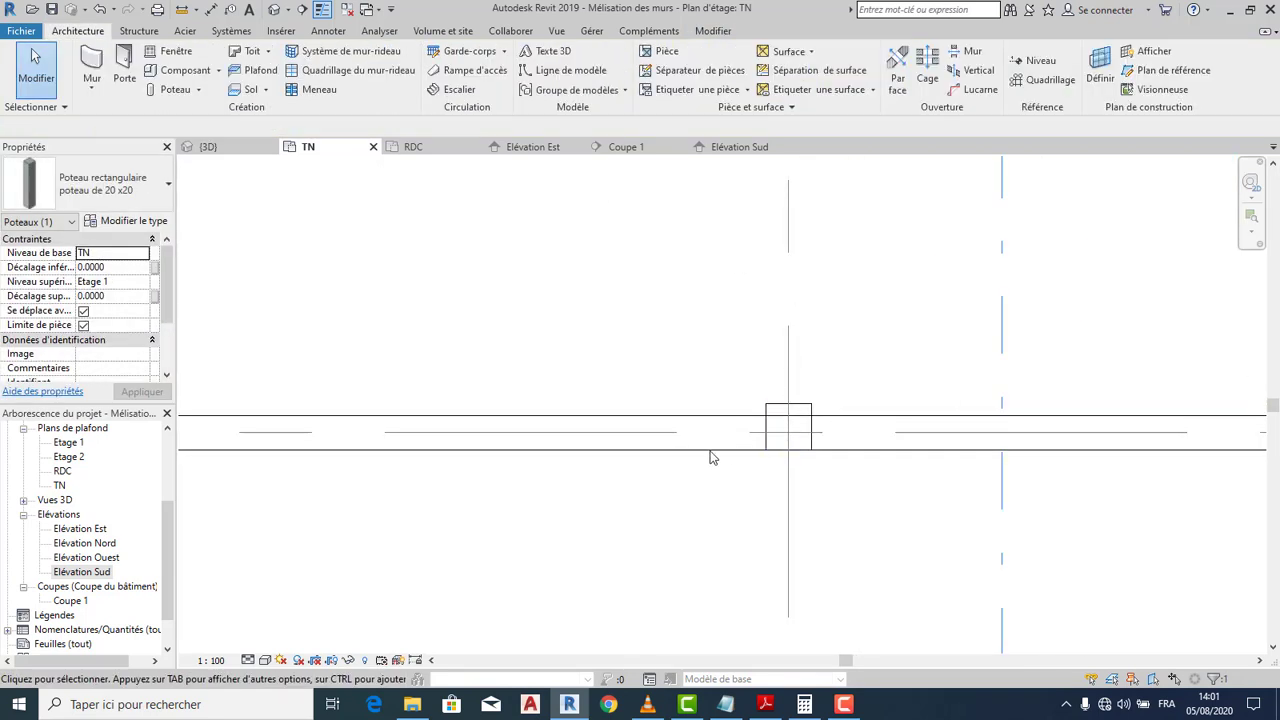
Examine in the 3D view how both terrace columns meet the low walls at their bases
left_click(208, 146)
scroll(654, 543, "down", 4)
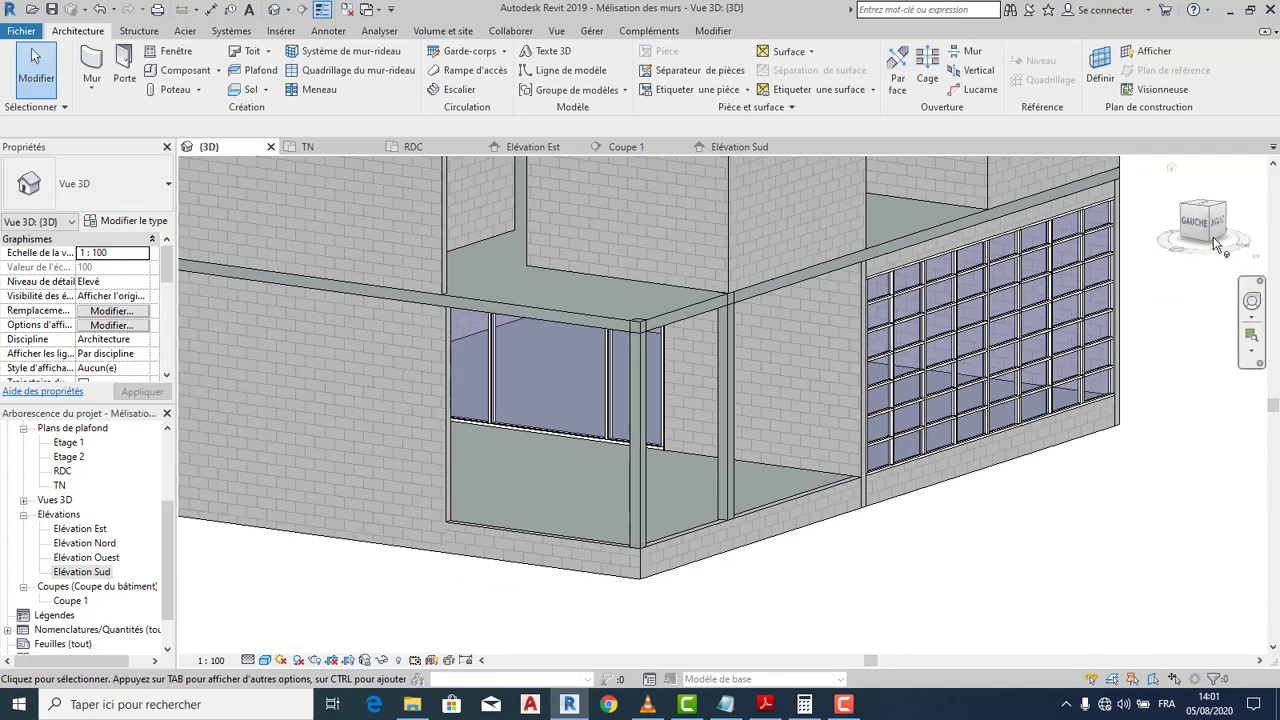
left_click_drag(1212, 221, 1232, 211)
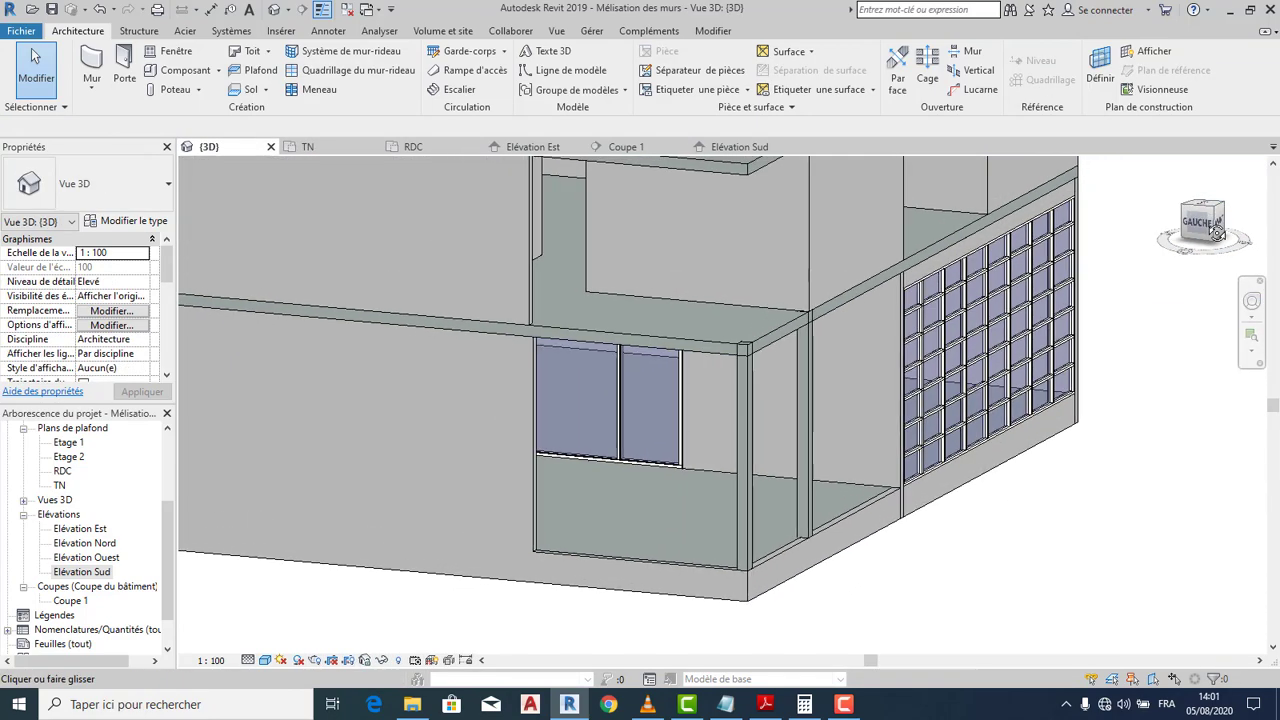
scroll(791, 602, "up", 3)
scroll(800, 577, "up", 4)
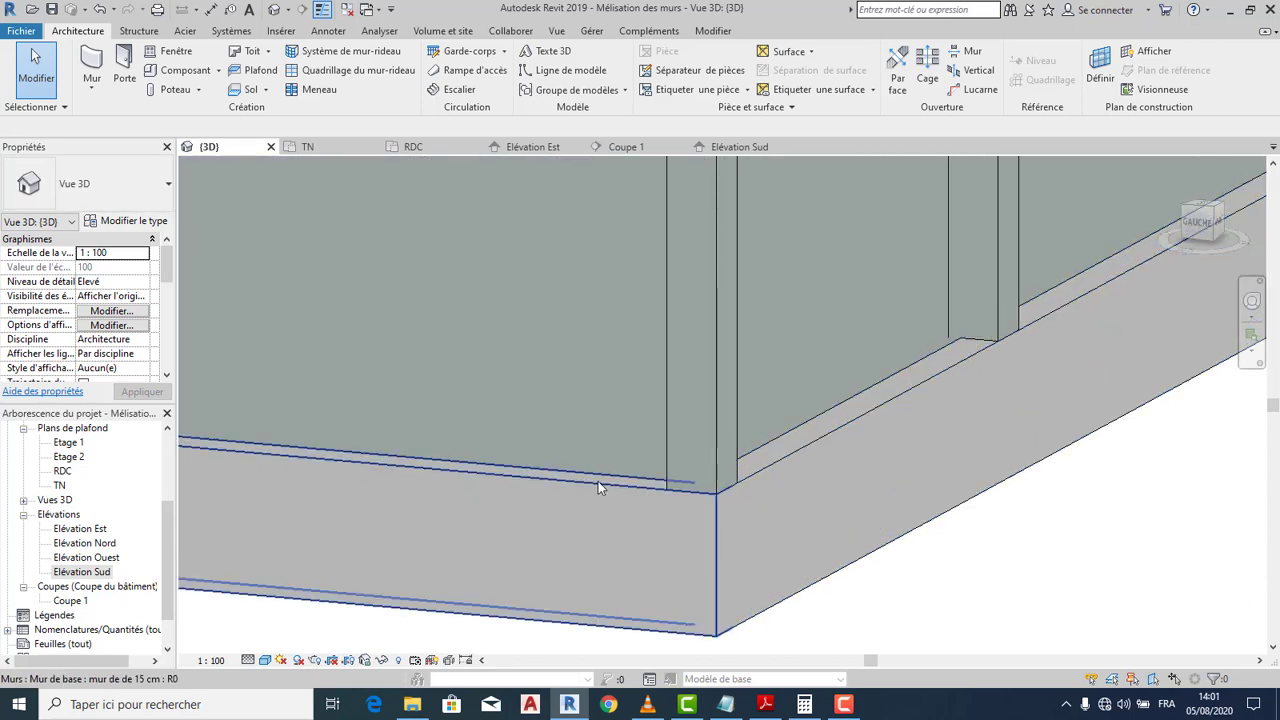
scroll(575, 528, "down", 2)
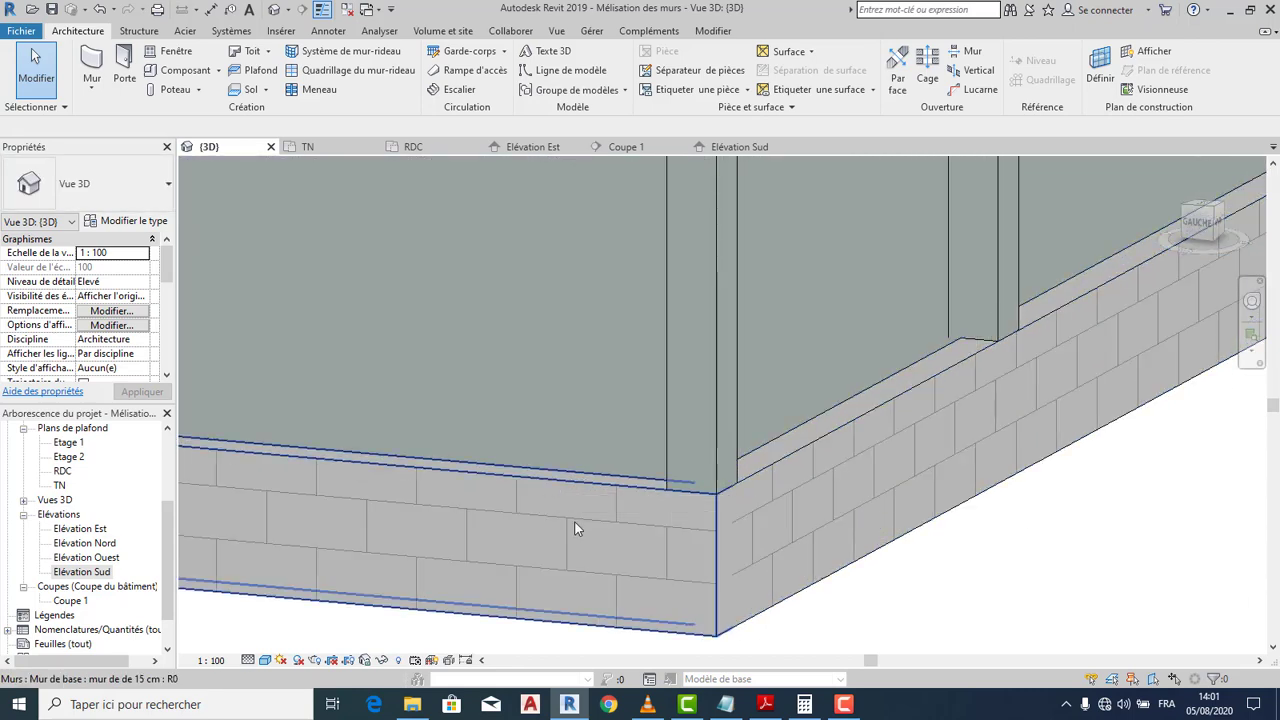
scroll(766, 563, "down", 2)
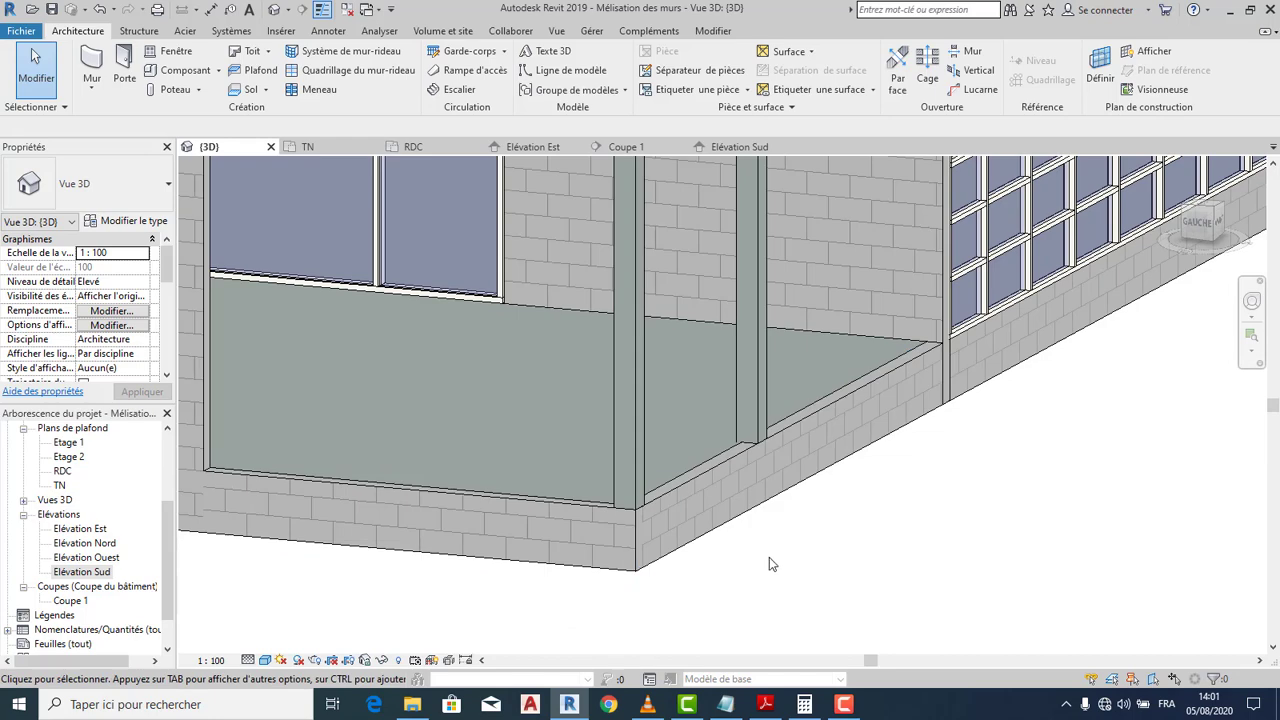
scroll(774, 563, "up", 1)
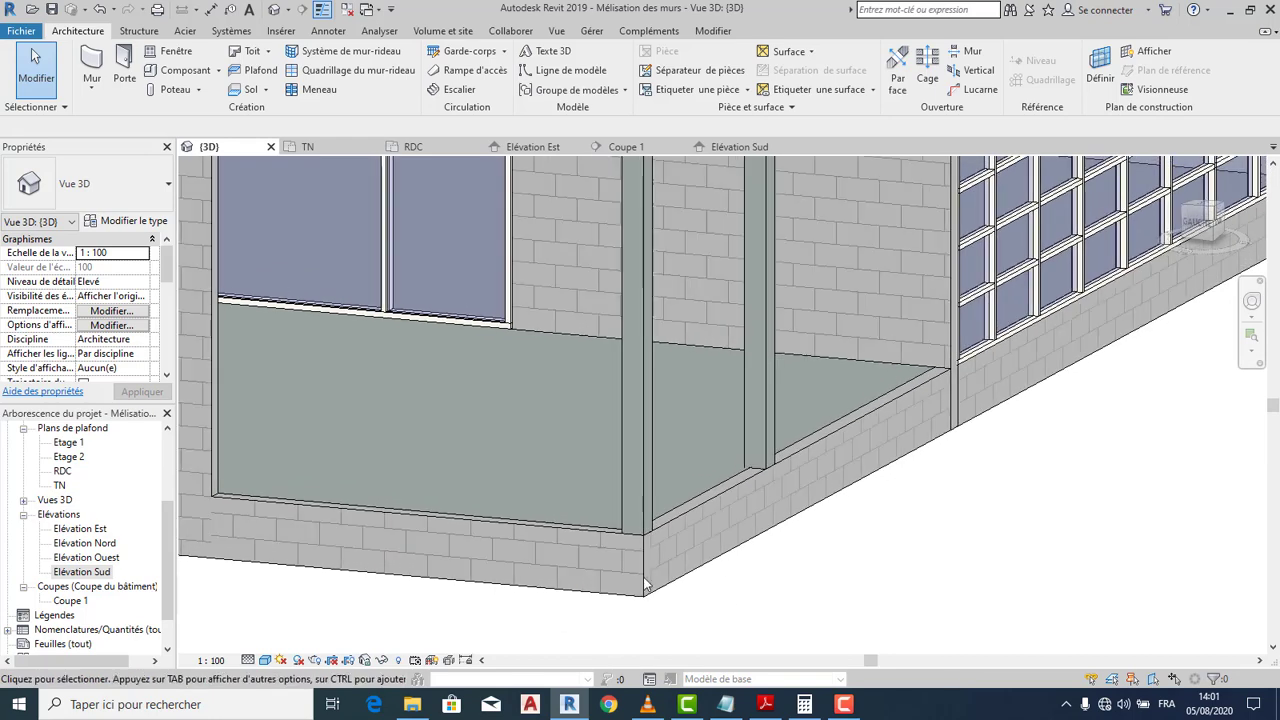
In the TN plan, shorten the low wall on grid A to the corner column's near face and detach the joined walls
left_click(583, 537)
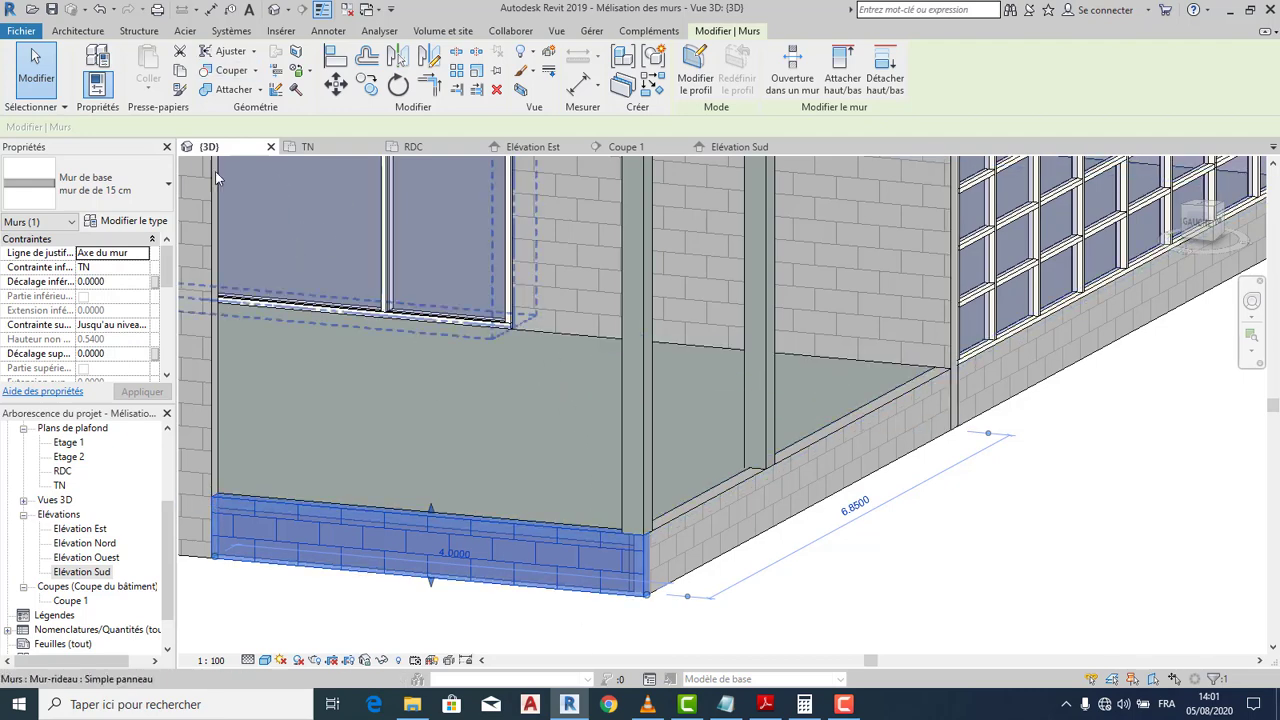
left_click(323, 148)
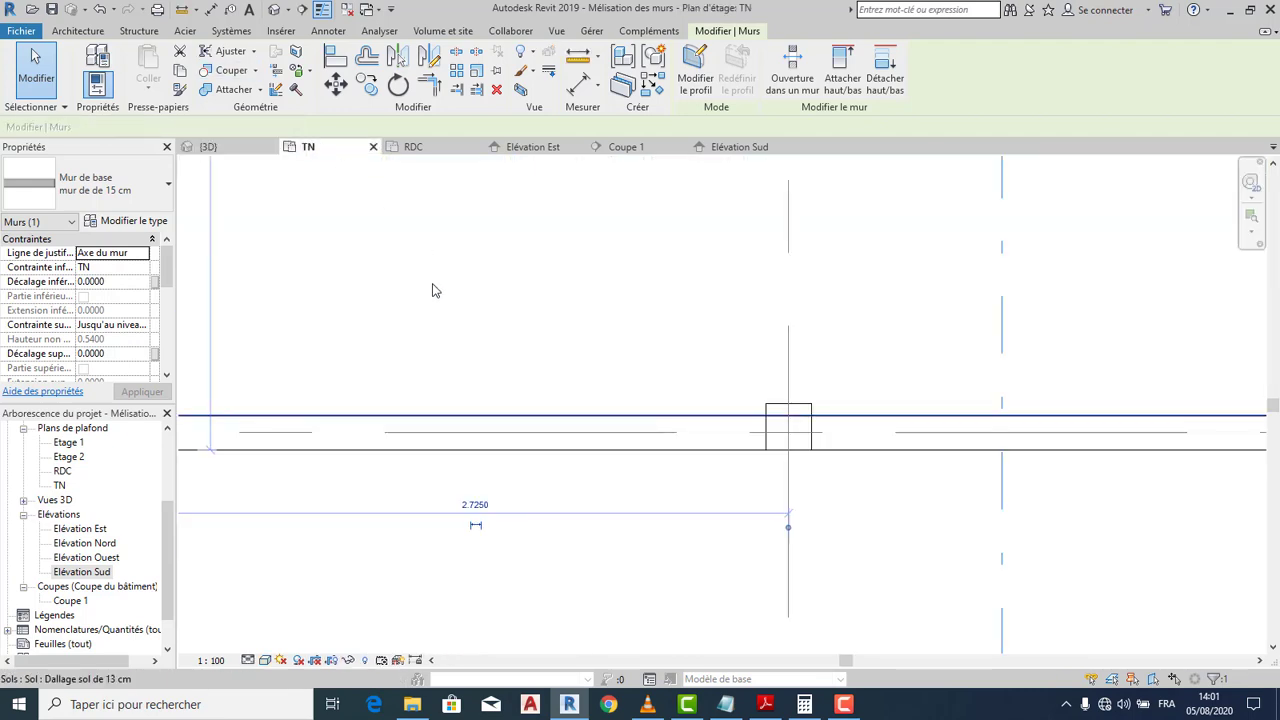
middle_click_drag(434, 289, 506, 703)
scroll(388, 459, "up", 3)
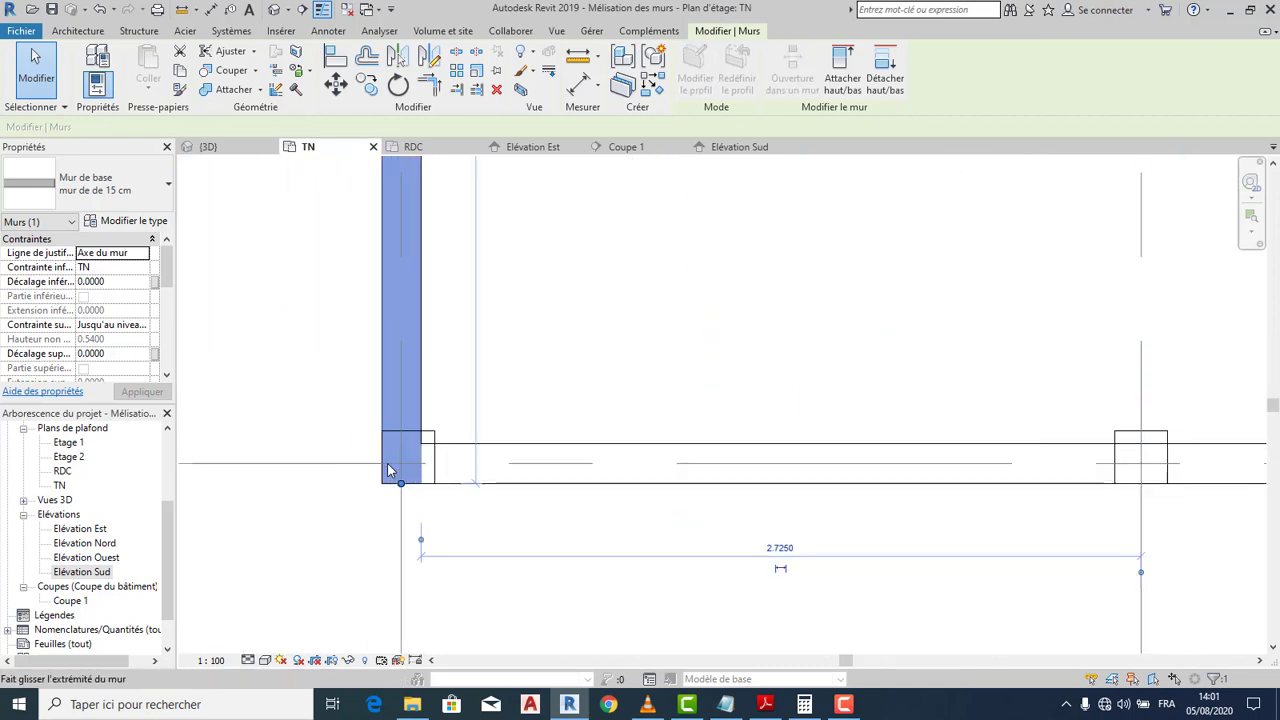
left_click_drag(412, 500, 411, 406)
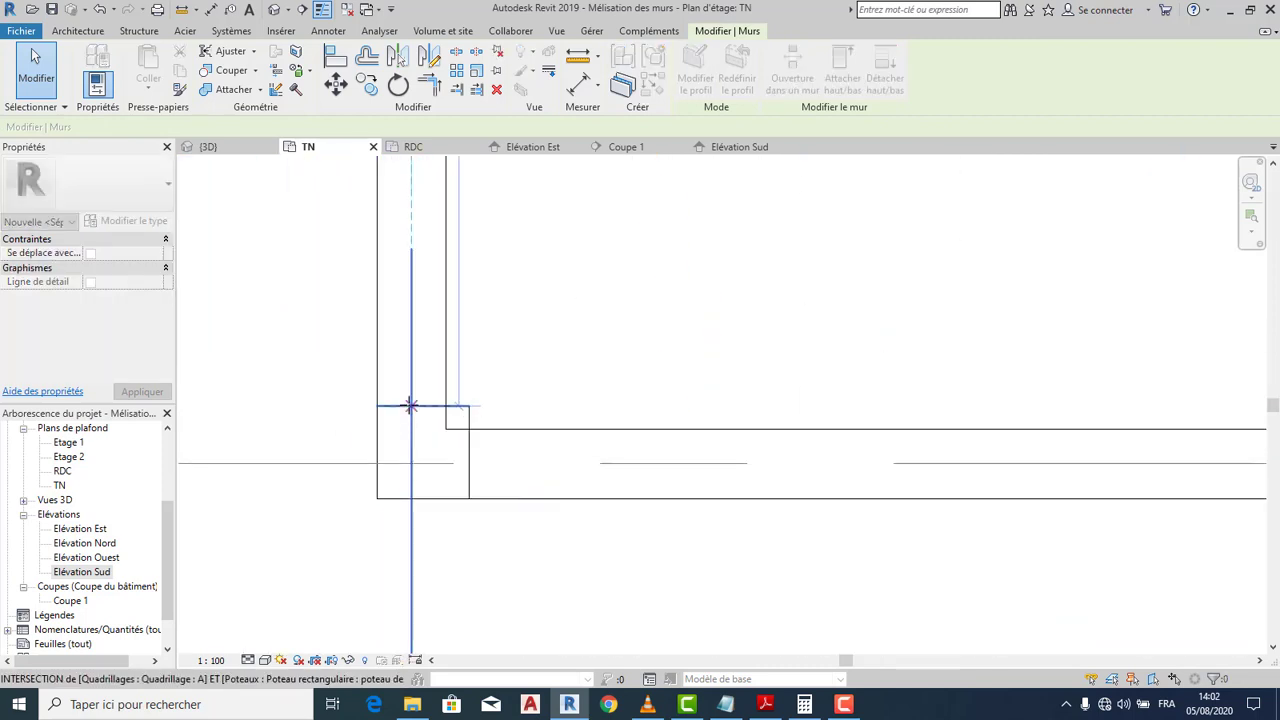
scroll(463, 516, "down", 1)
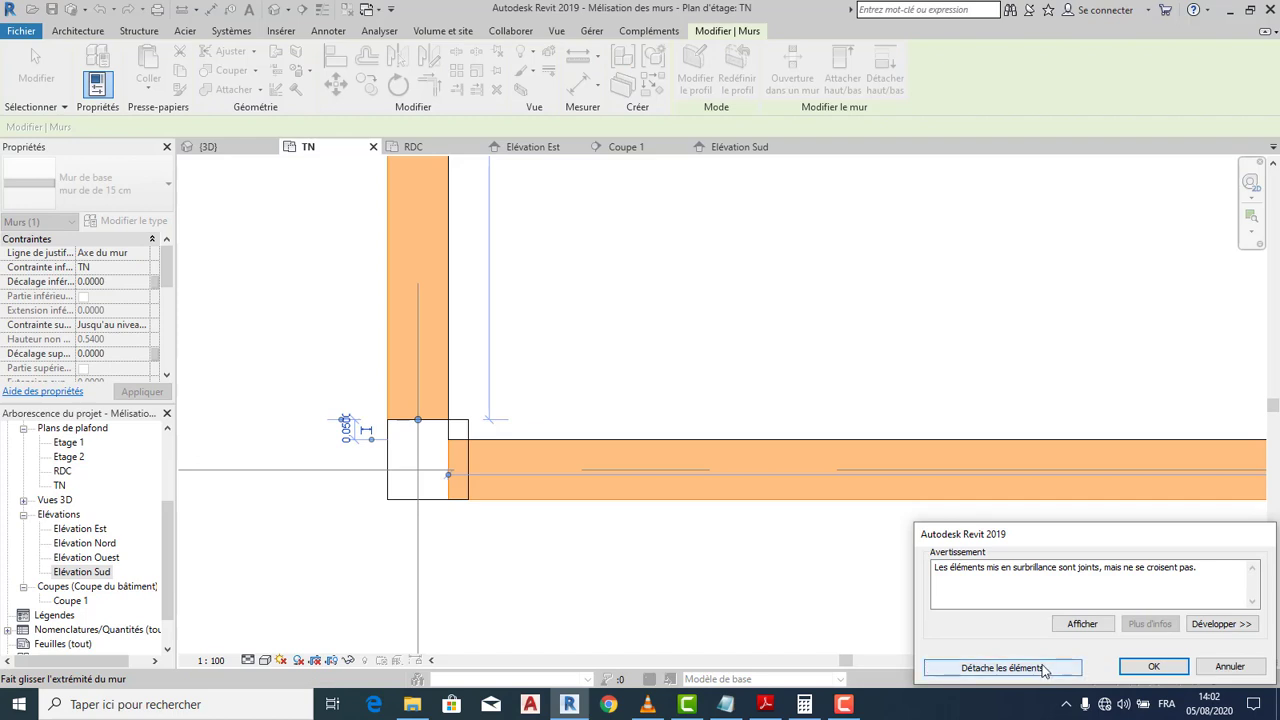
left_click(1043, 668)
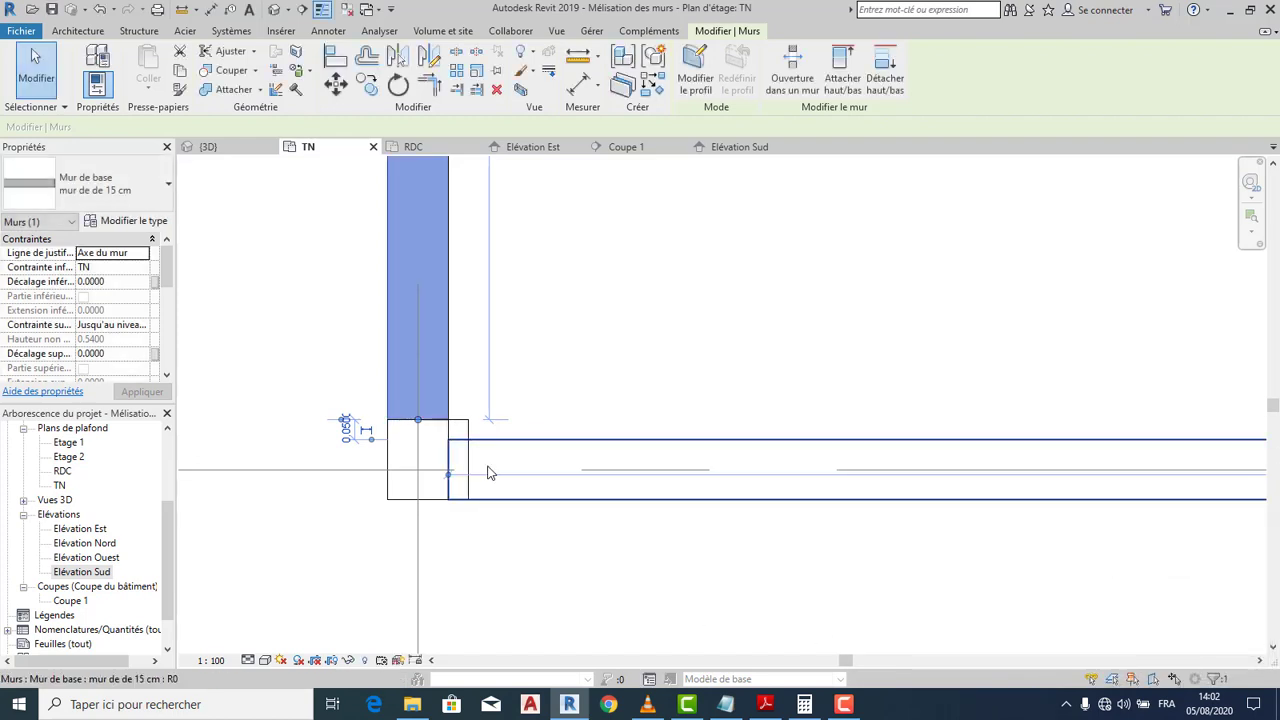
Pull the end of the front low wall back to the corner column's face and deselect the wall
left_click(489, 473)
scroll(449, 459, "up", 2)
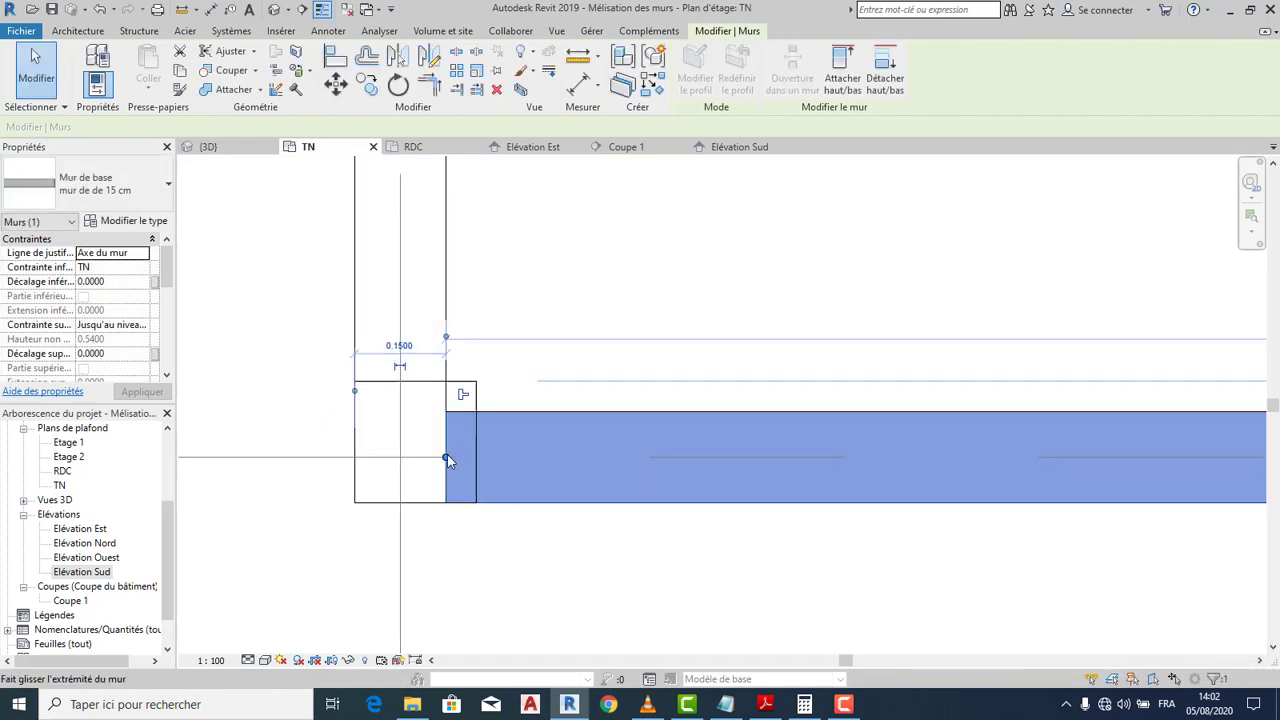
left_click_drag(447, 459, 476, 458)
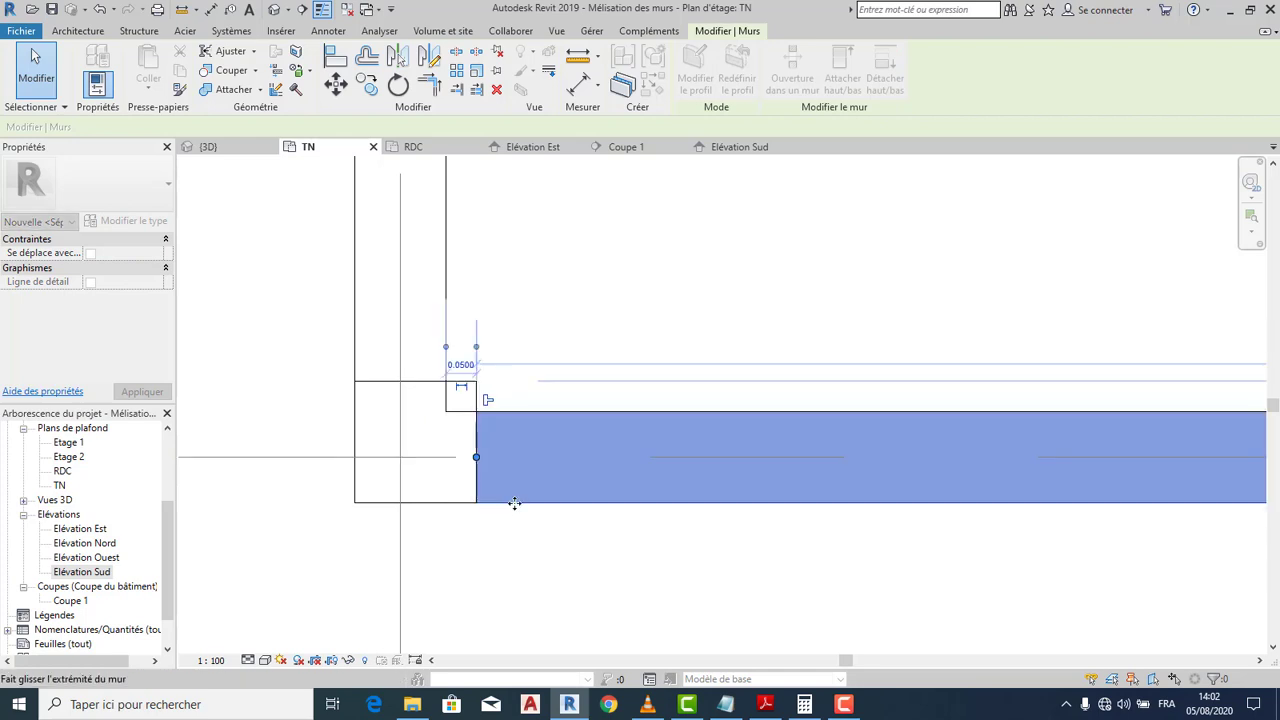
left_click(542, 547)
scroll(543, 546, "down", 4)
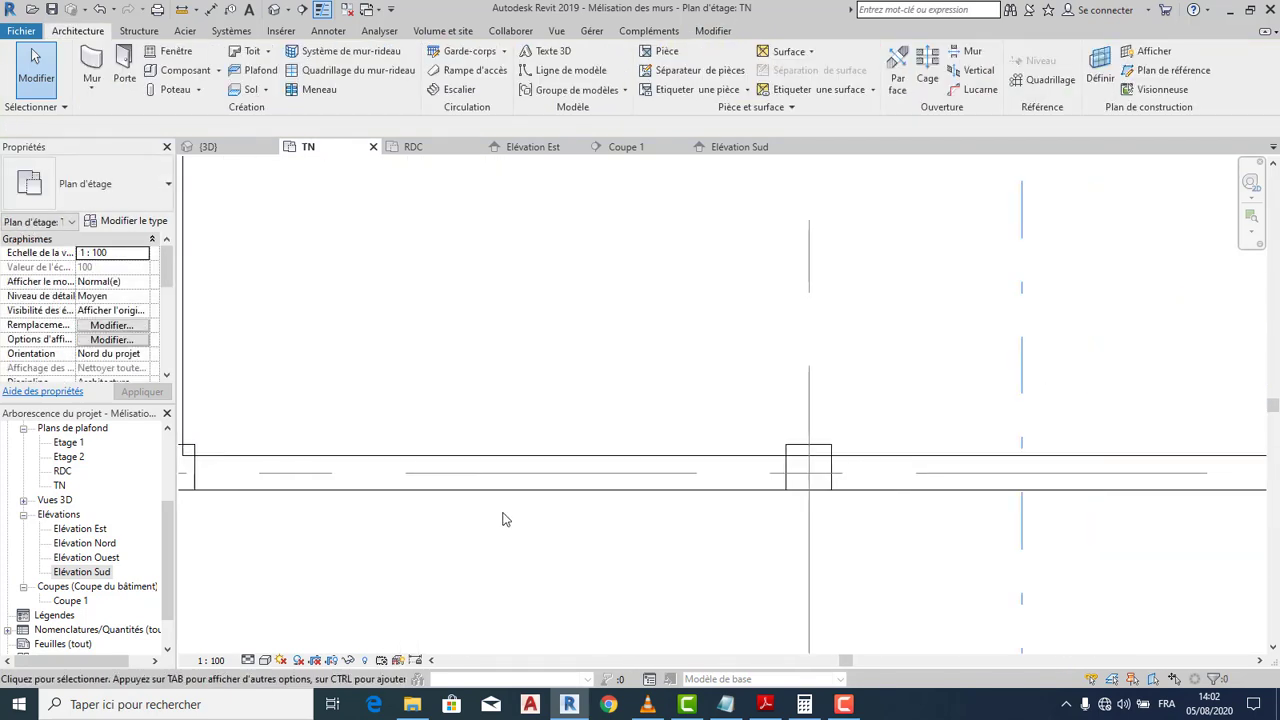
left_click(757, 460)
scroll(721, 456, "down", 3)
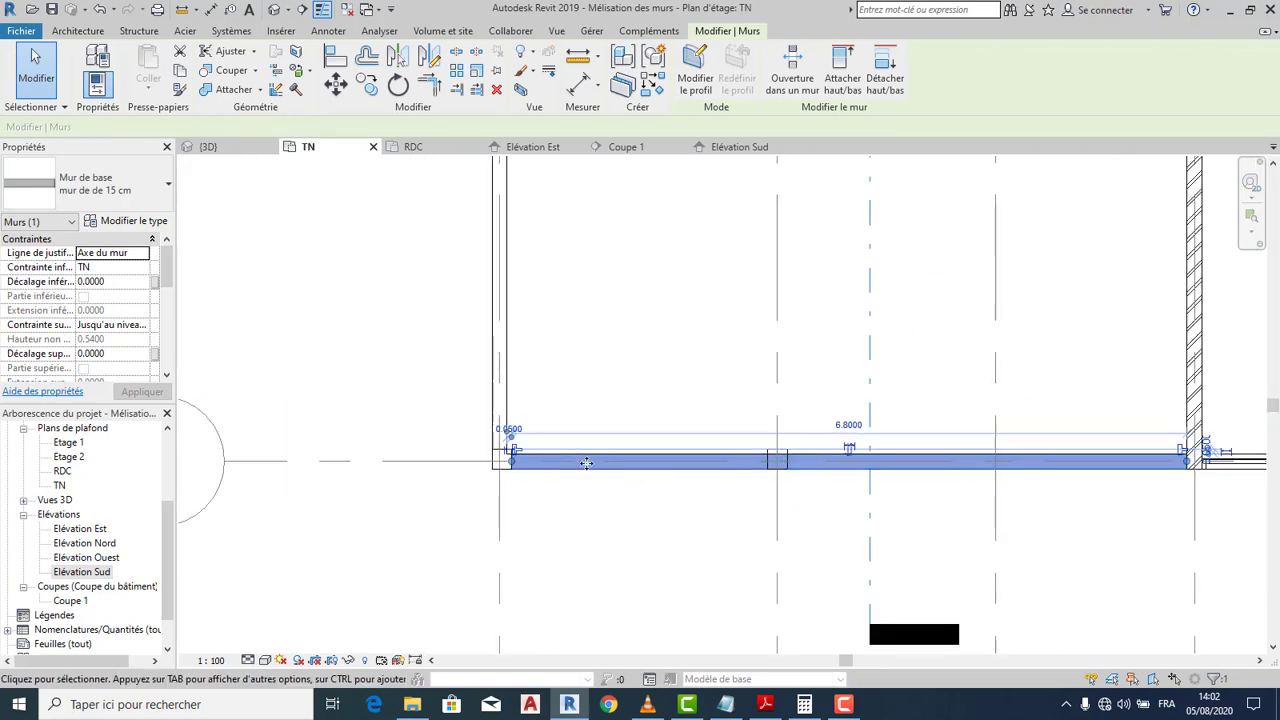
middle_click_drag(928, 540, 823, 564)
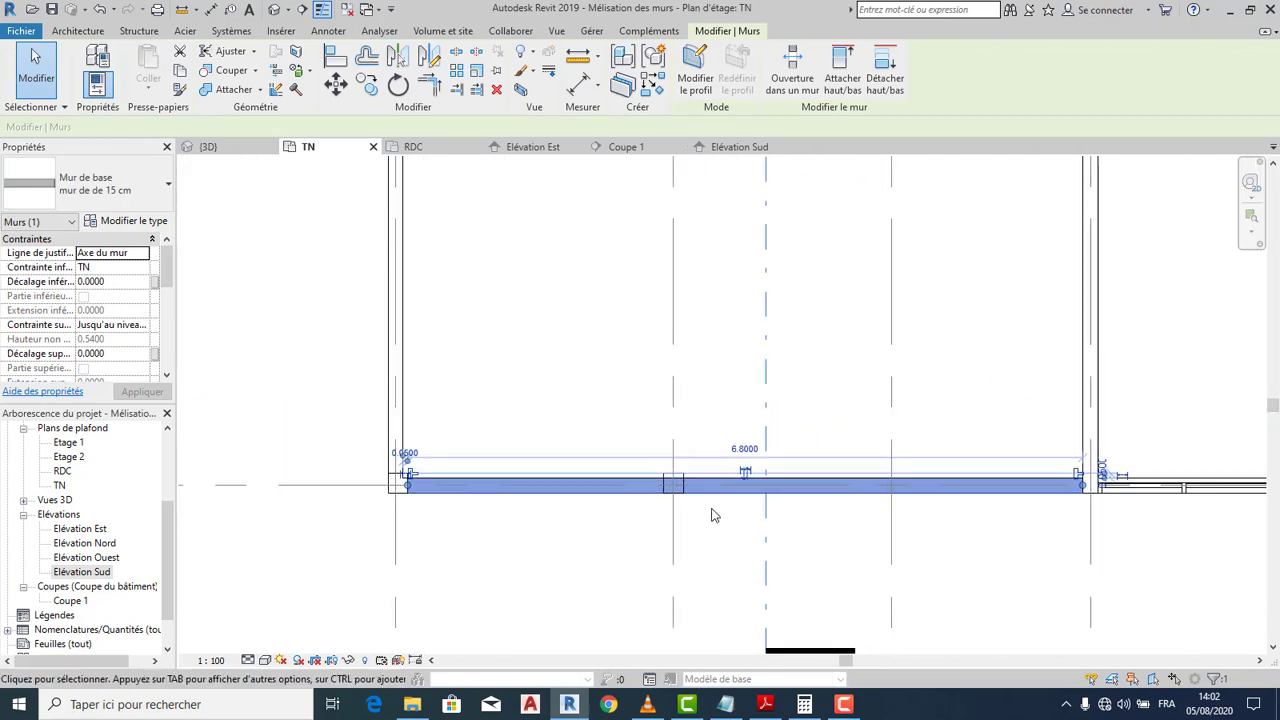
scroll(671, 491, "up", 4)
scroll(666, 492, "down", 2)
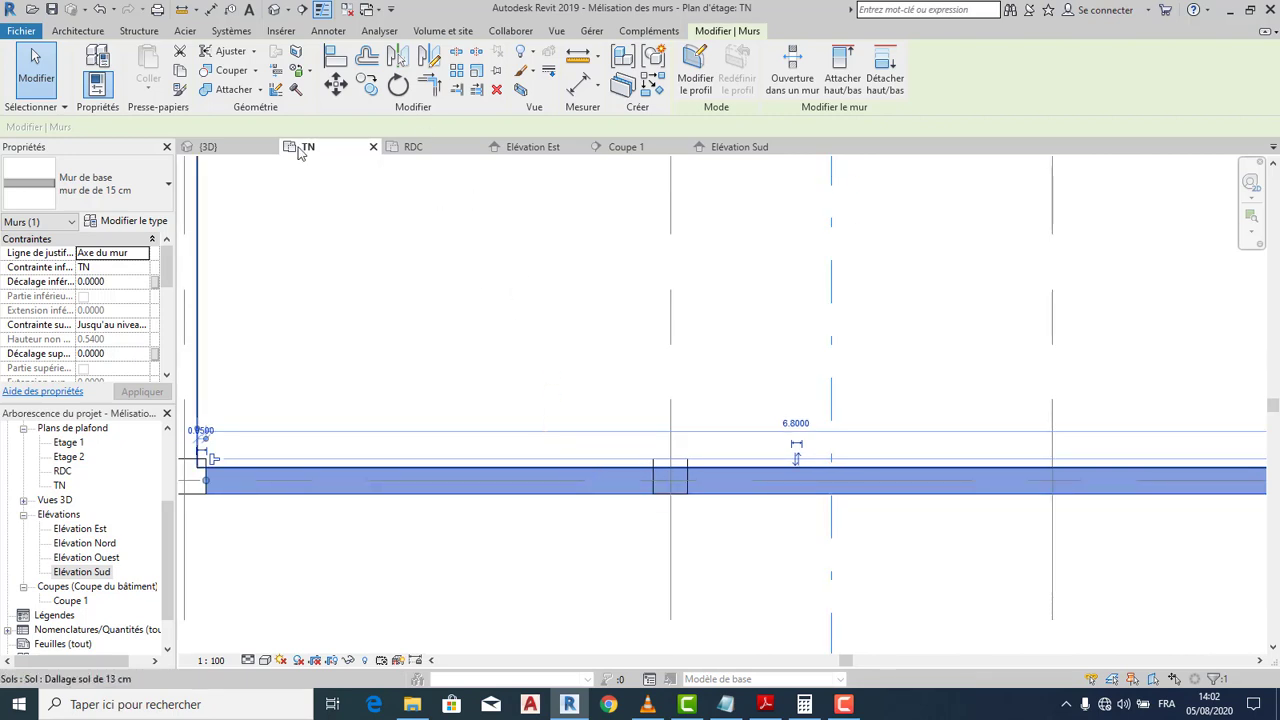
left_click(224, 90)
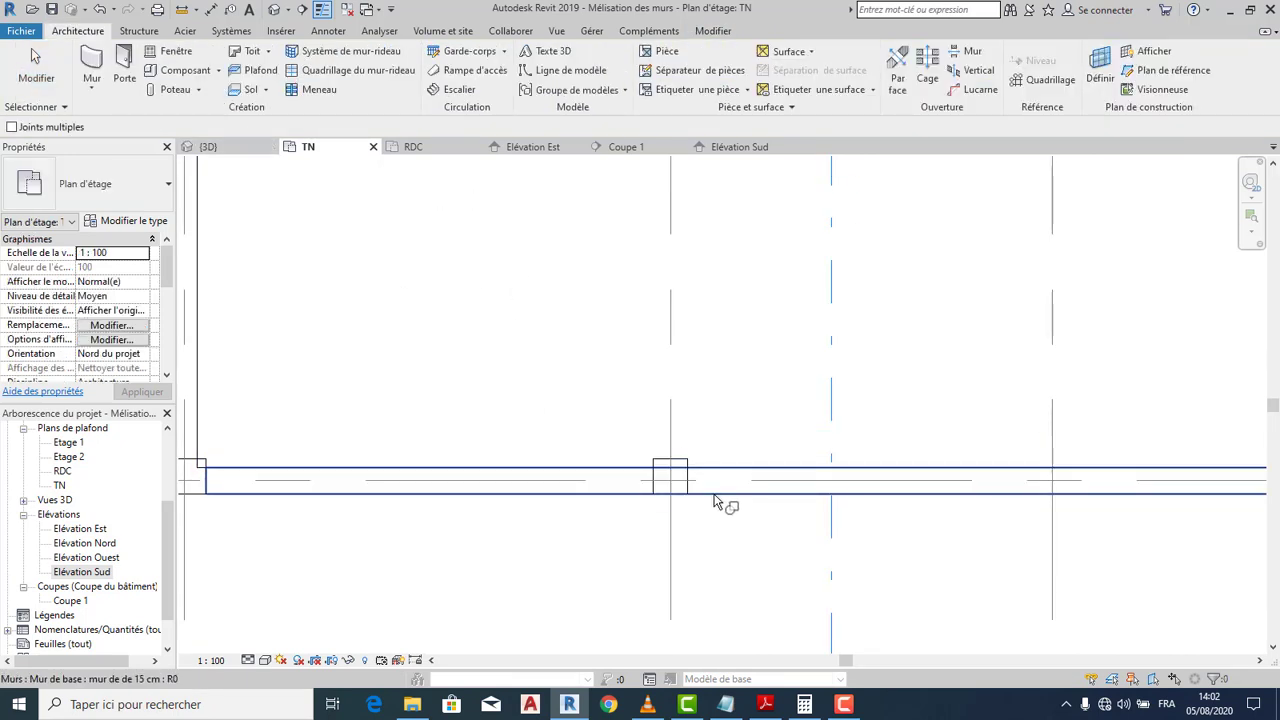
left_click(683, 473)
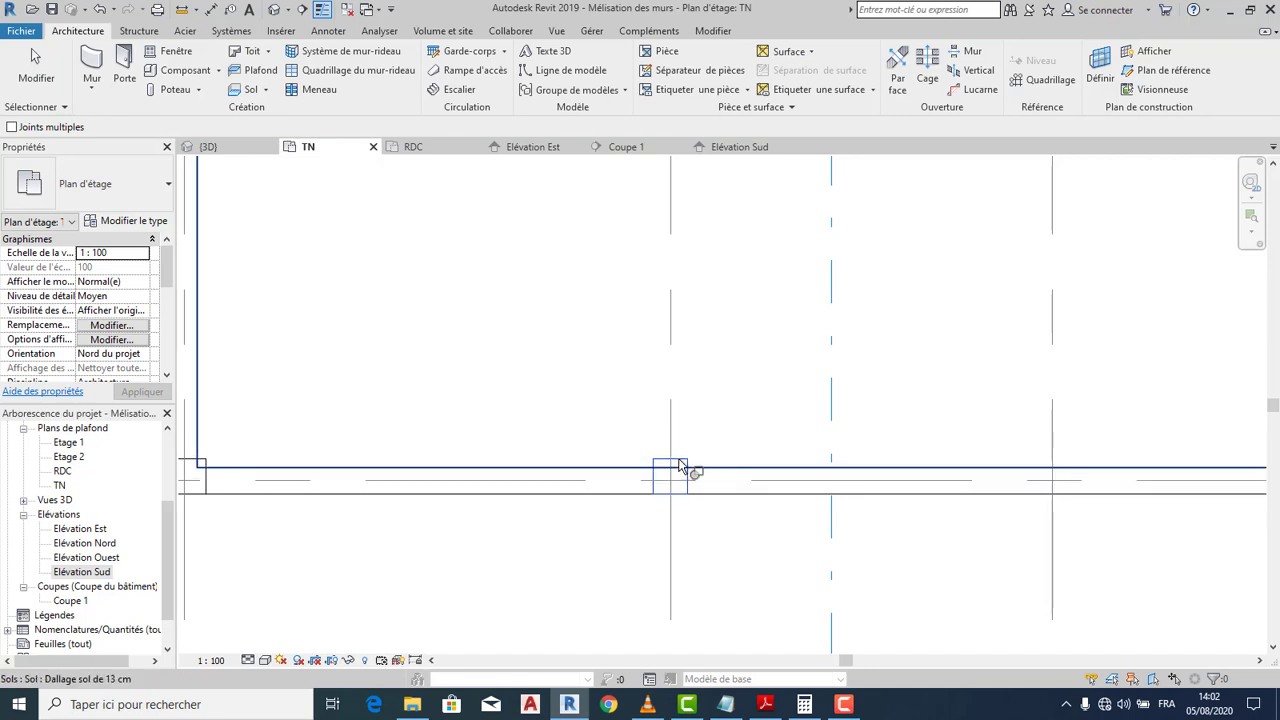
scroll(666, 498, "up", 2)
key("Escape")
key("Escape")
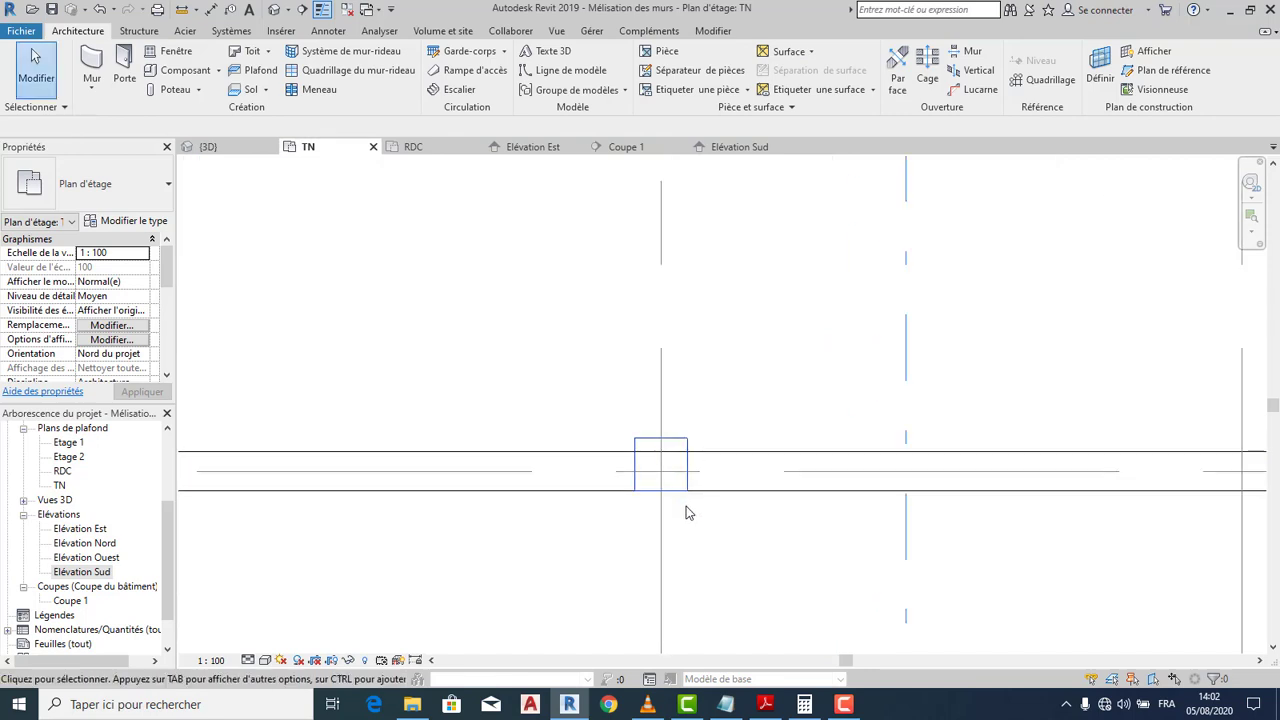
In the 3D view, detach the geometry of the front low wall from the second terrace column and end the command
left_click(228, 148)
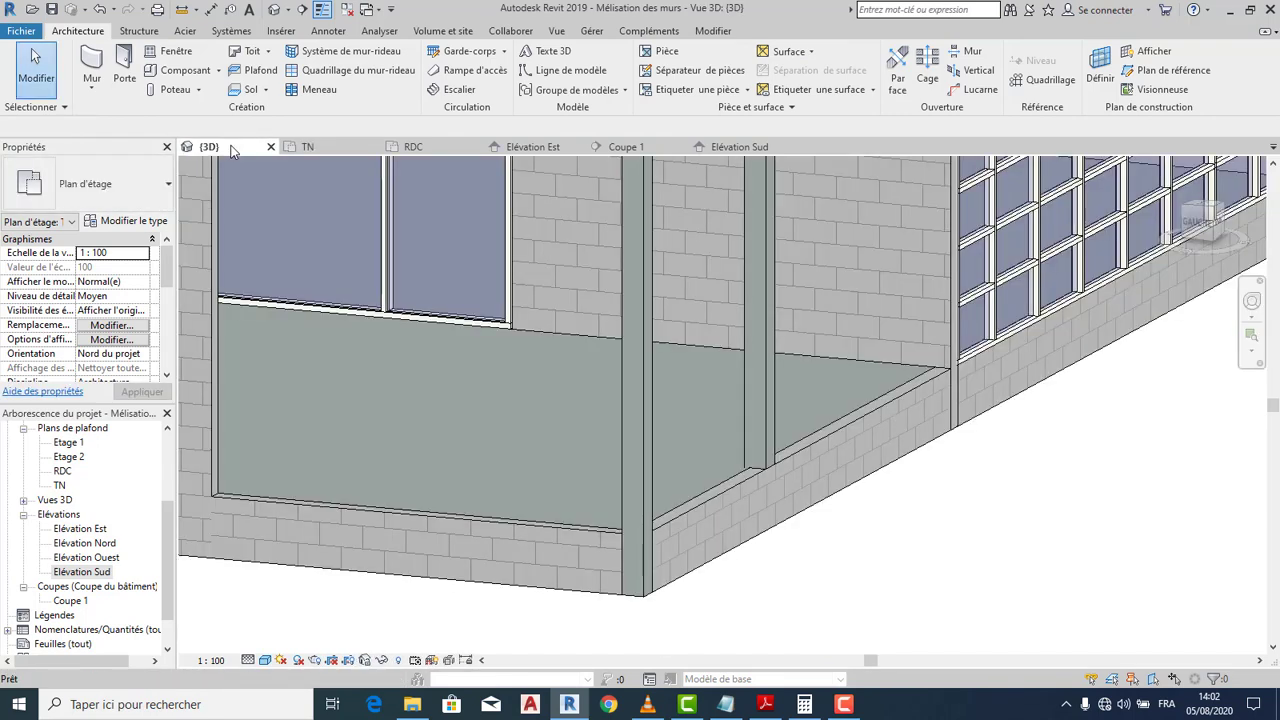
left_click(758, 475)
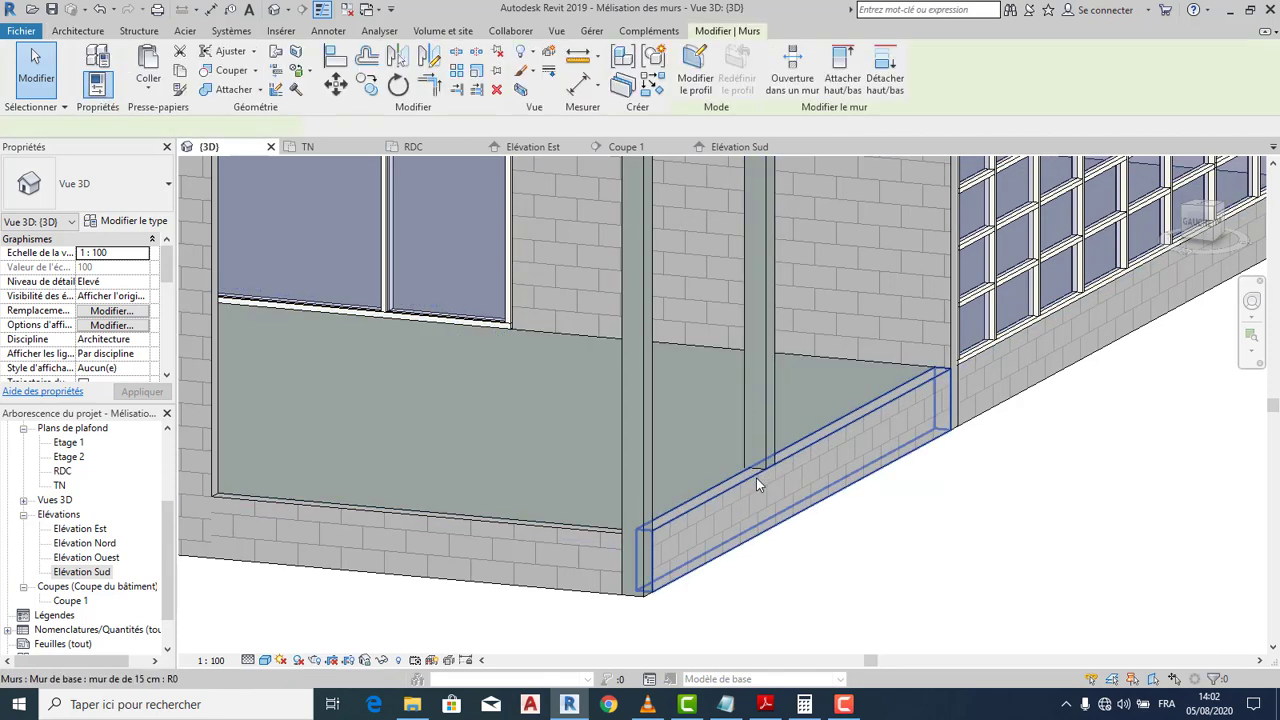
left_click(260, 90)
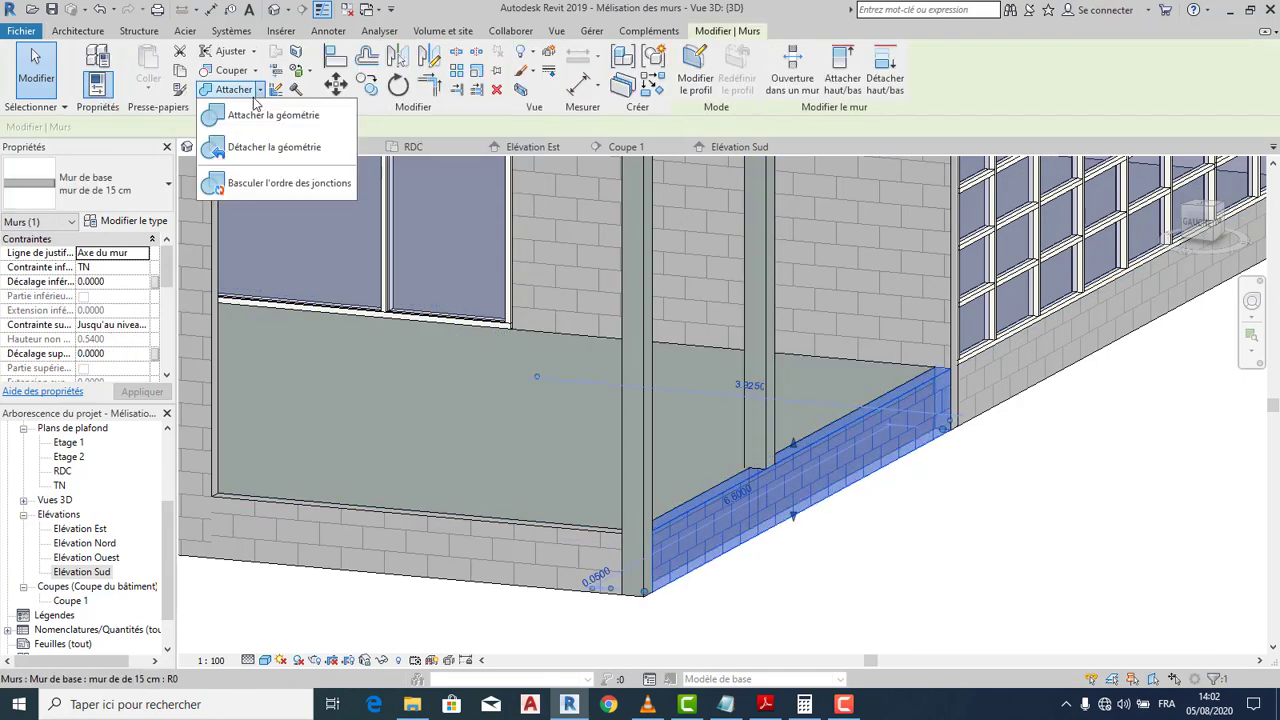
left_click(278, 140)
left_click(798, 447)
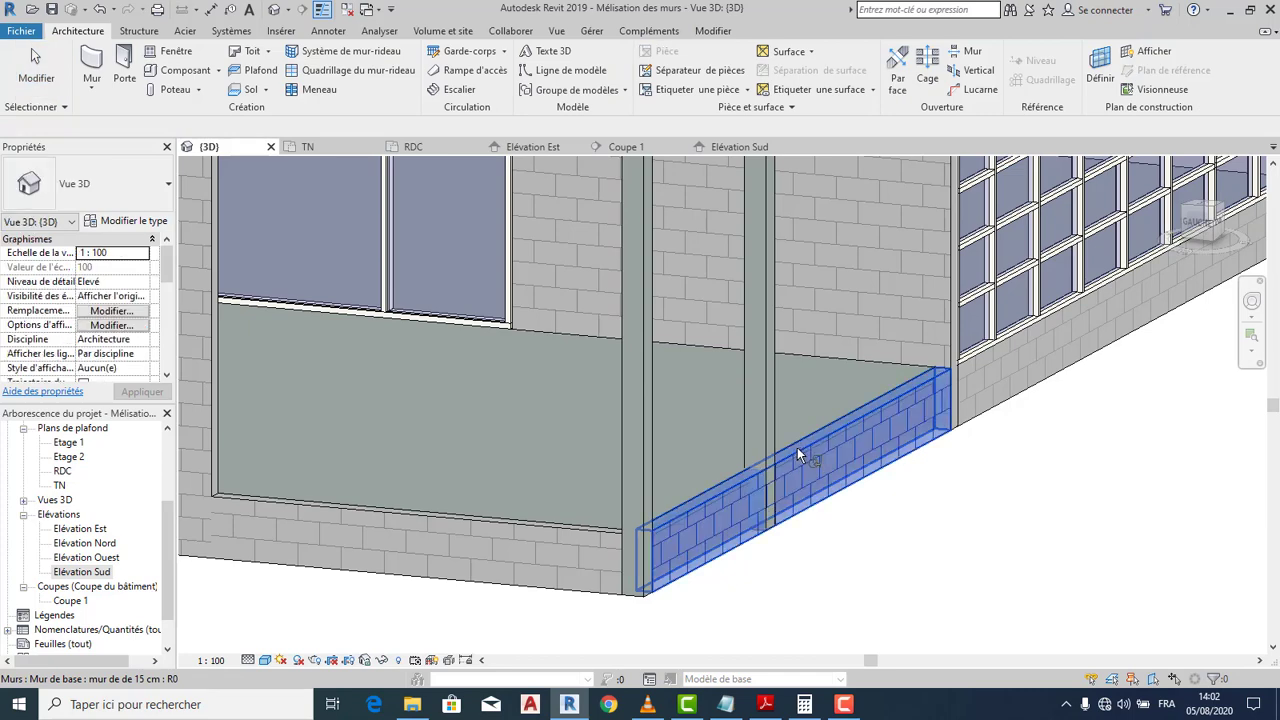
key("Escape")
key("Escape")
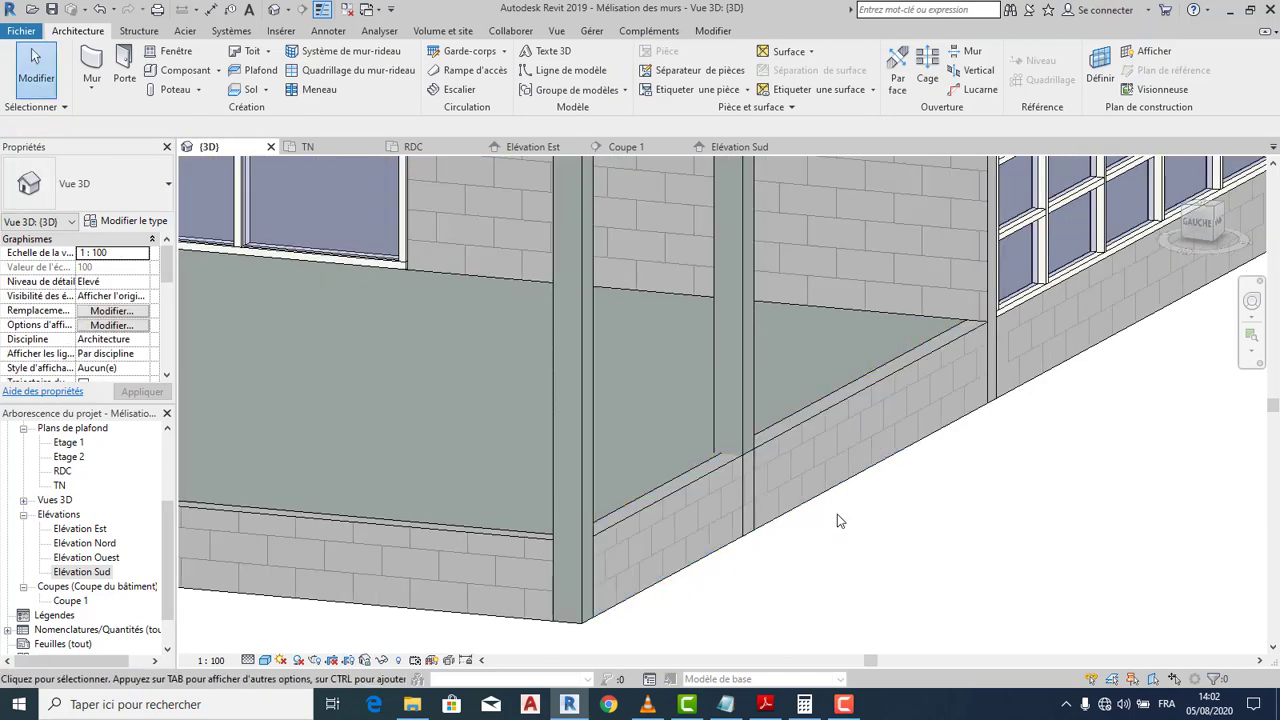
scroll(800, 487, "up", 3)
middle_click_drag(890, 573, 860, 511)
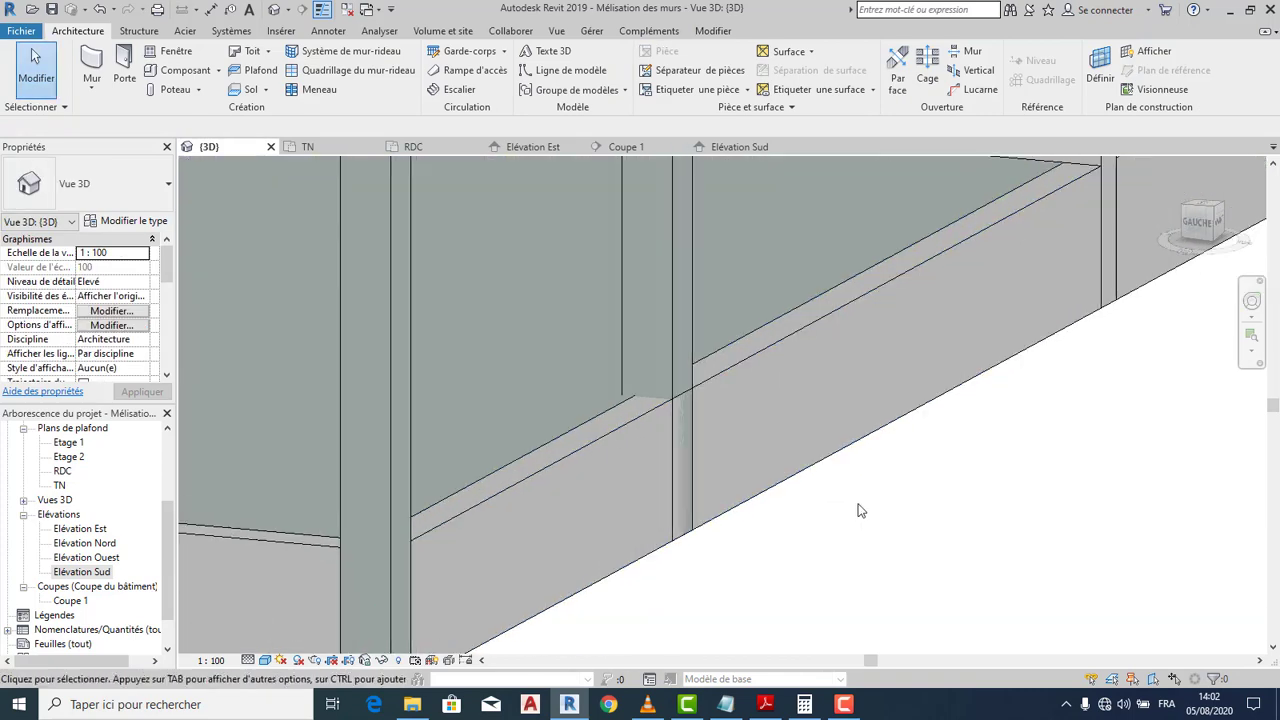
Set the top offset of both 20 x 20 terrace columns to -0.20 below Etage 1 and deselect them
scroll(830, 590, "down", 5)
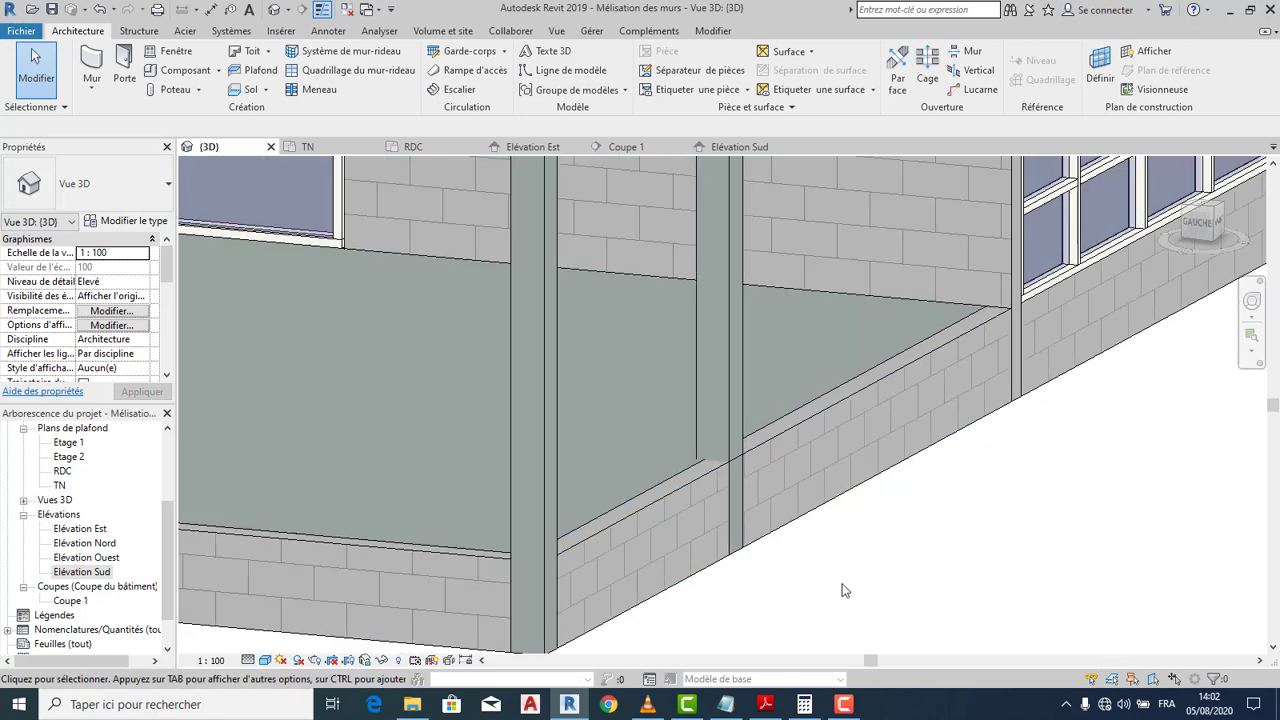
scroll(845, 582, "down", 1)
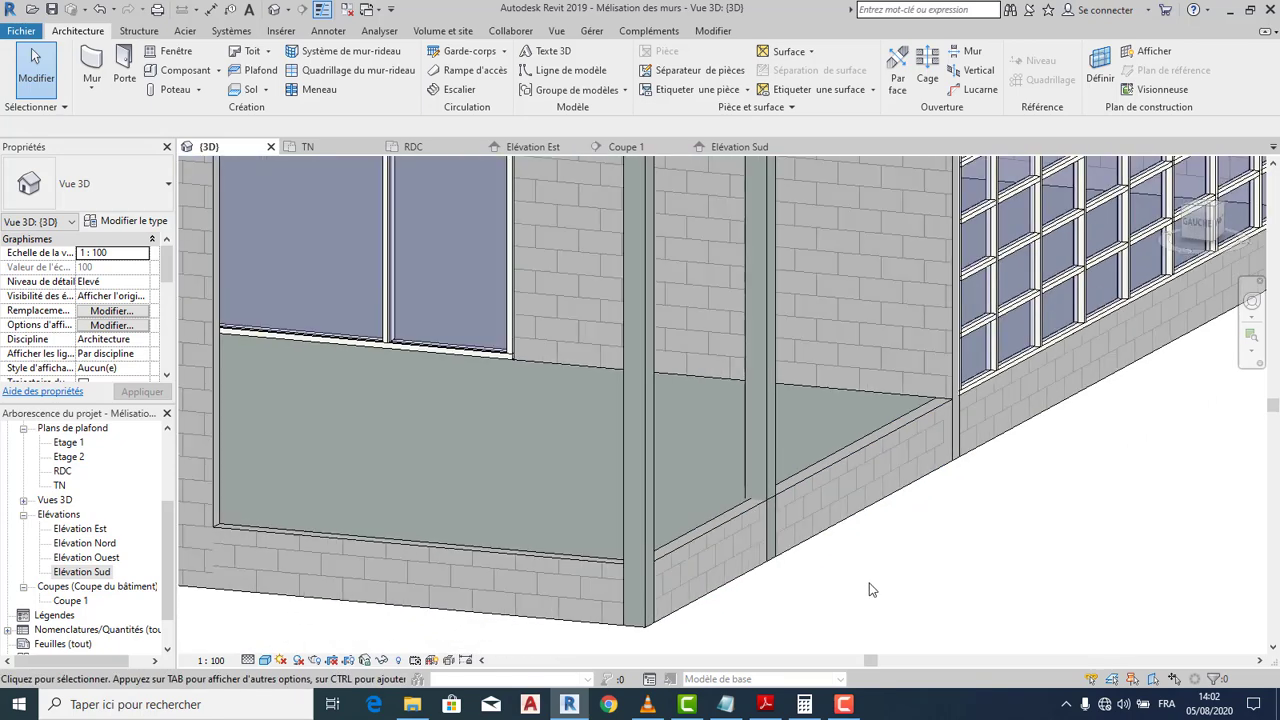
scroll(938, 584, "down", 5)
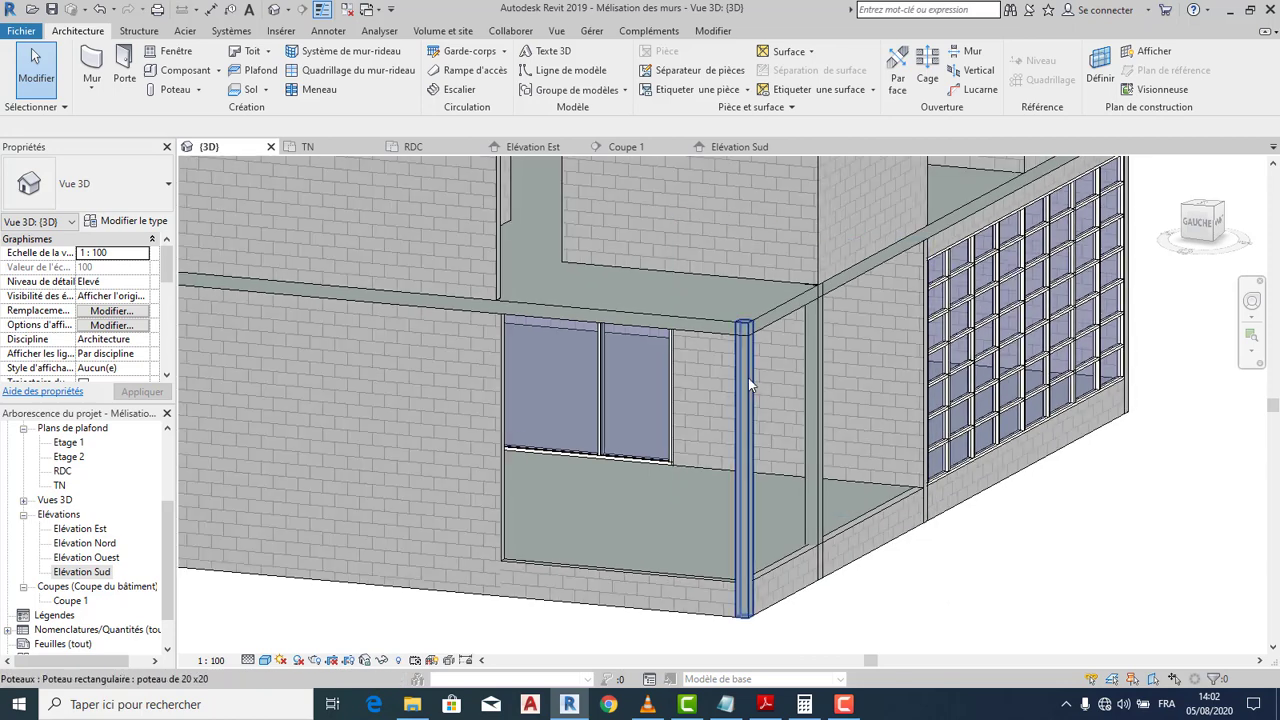
left_click(748, 383)
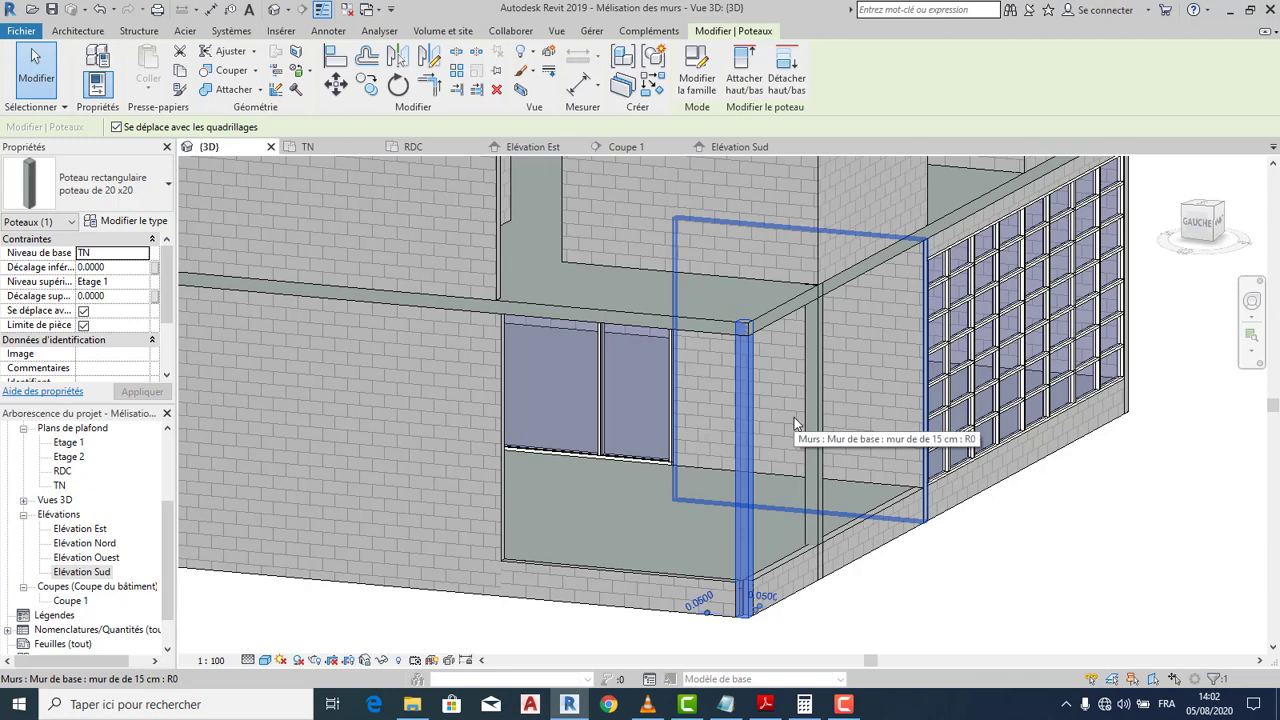
left_click(812, 355, "ctrl")
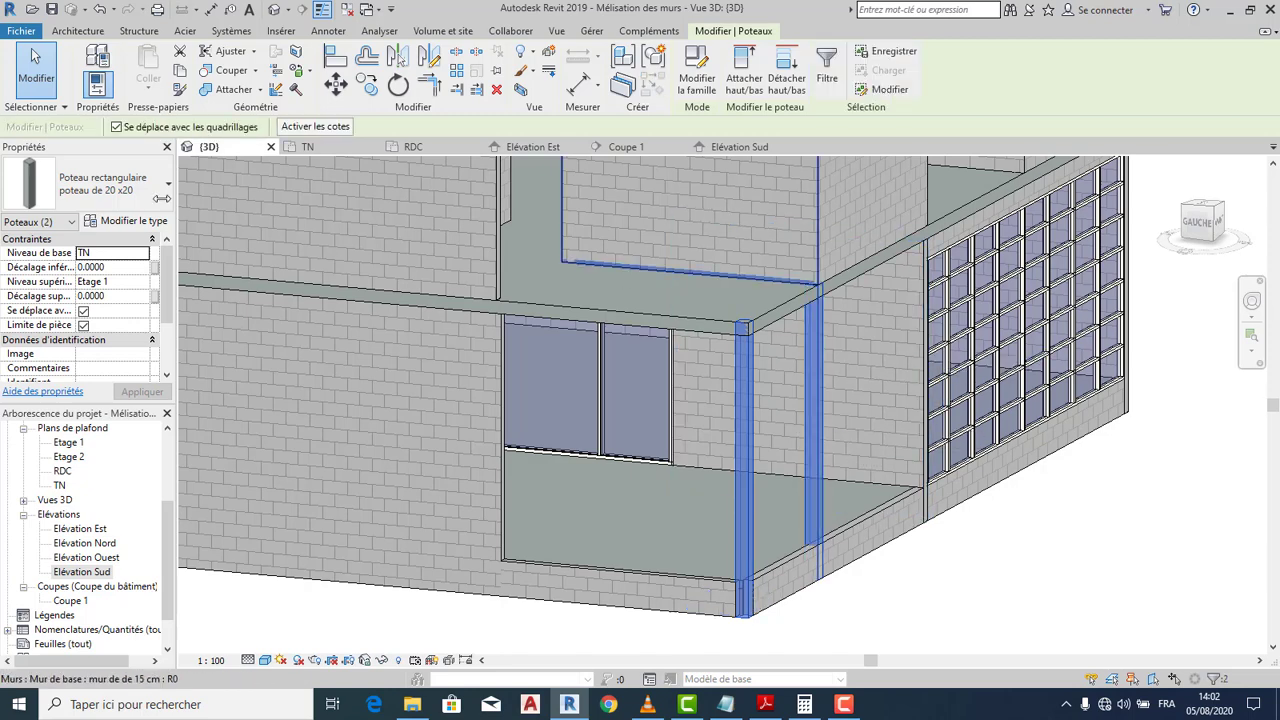
left_click(113, 296)
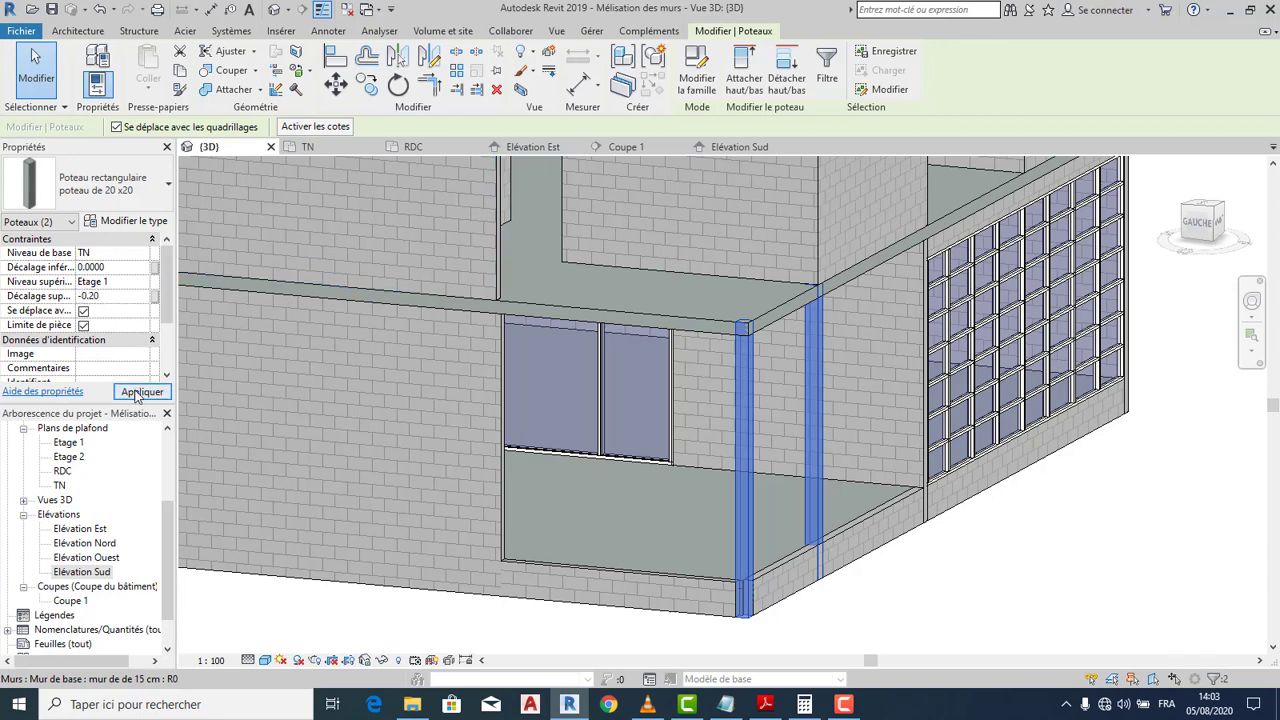
left_click(138, 392)
left_click(1122, 548)
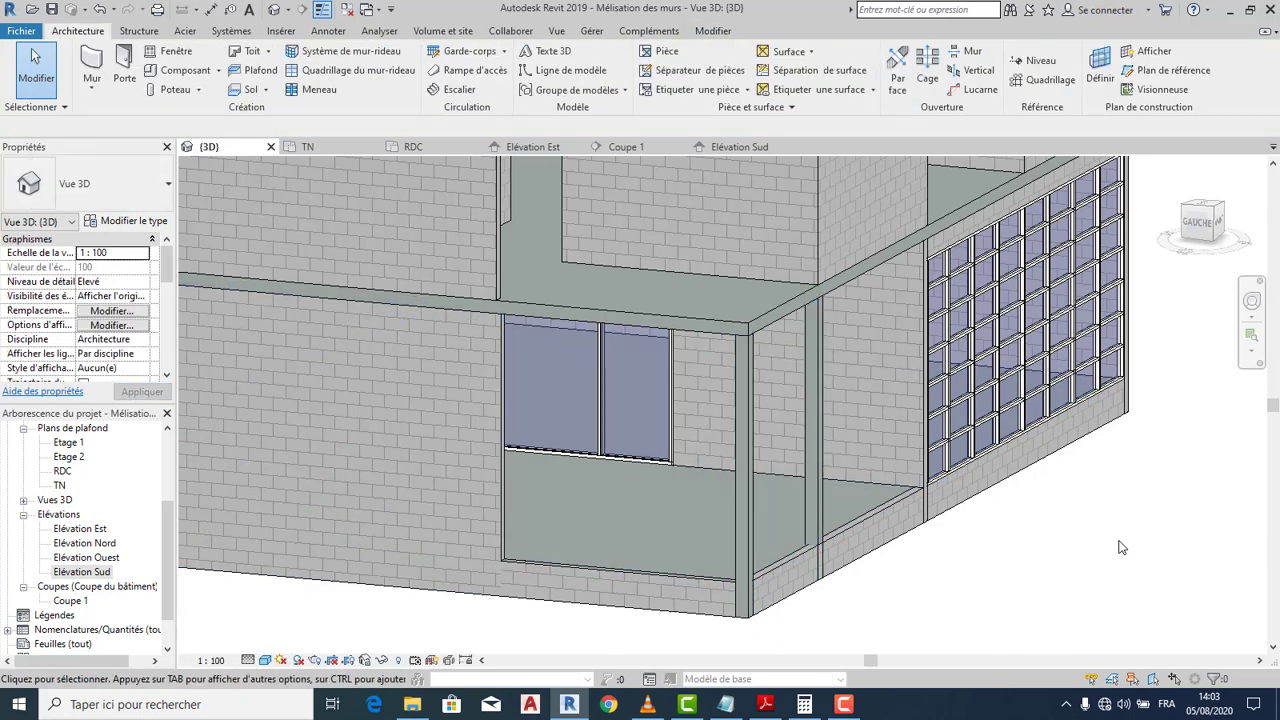
Inspect the whole house in the 3D view from the front and from the terrace corner
scroll(1120, 547, "down", 3)
middle_click_drag(1092, 530, 928, 533)
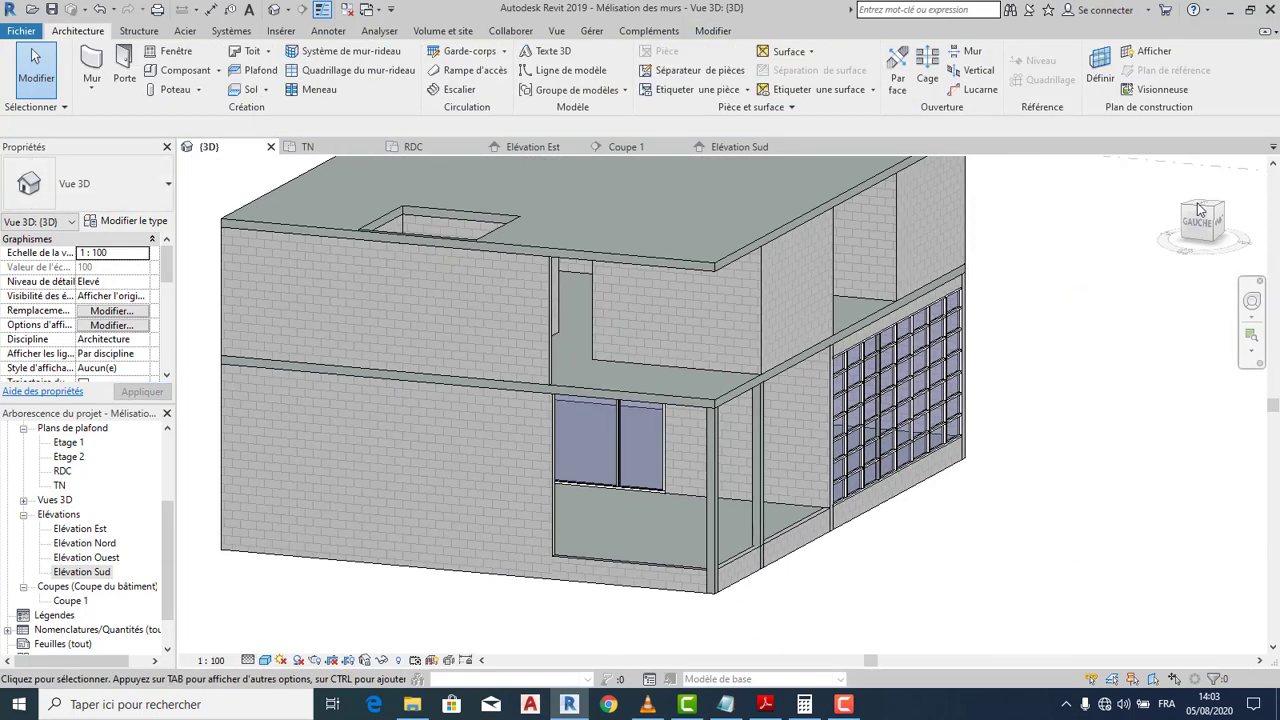
left_click_drag(1210, 223, 1050, 214)
middle_click_drag(963, 566, 868, 578)
scroll(868, 578, "down", 2)
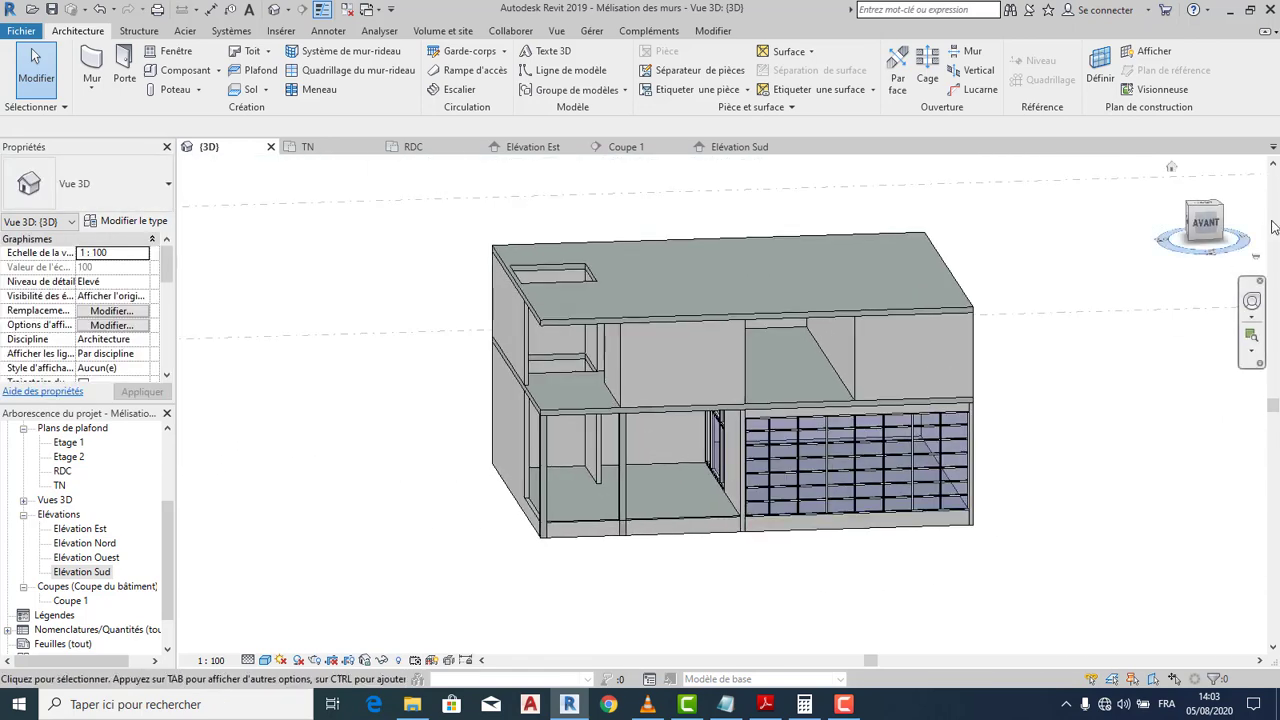
left_click(1205, 222)
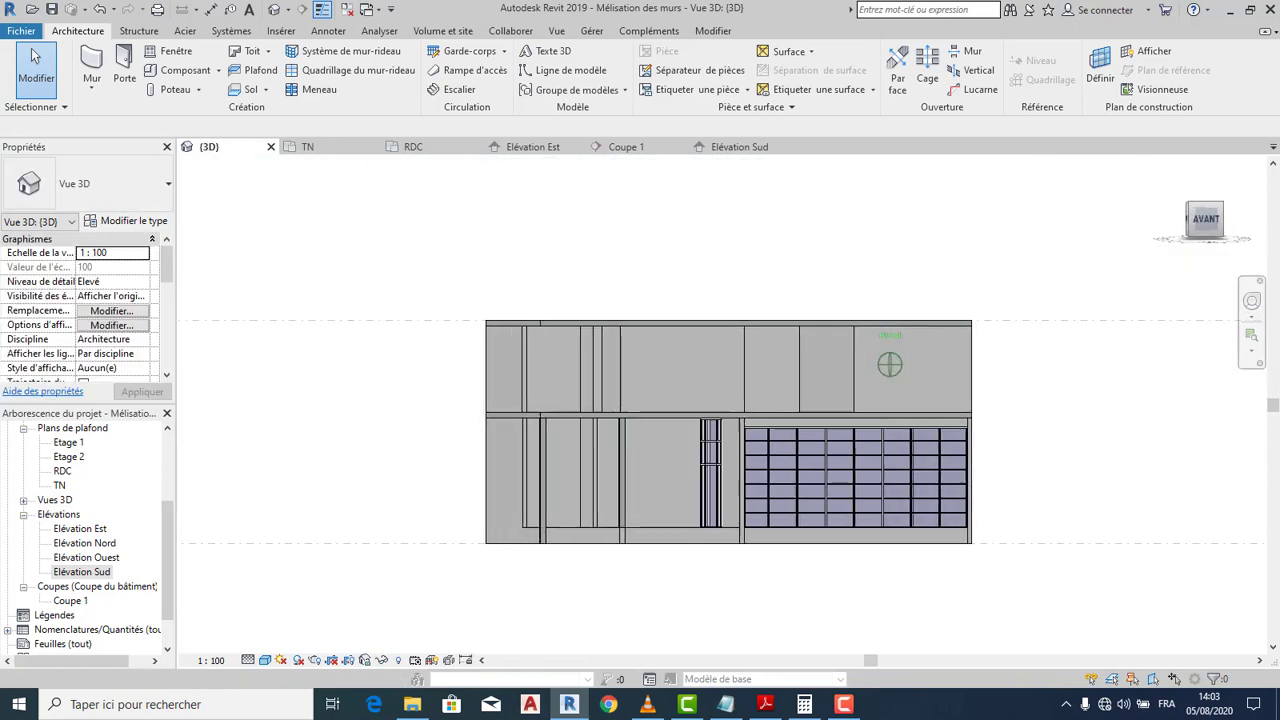
left_click_drag(1205, 222, 1251, 221)
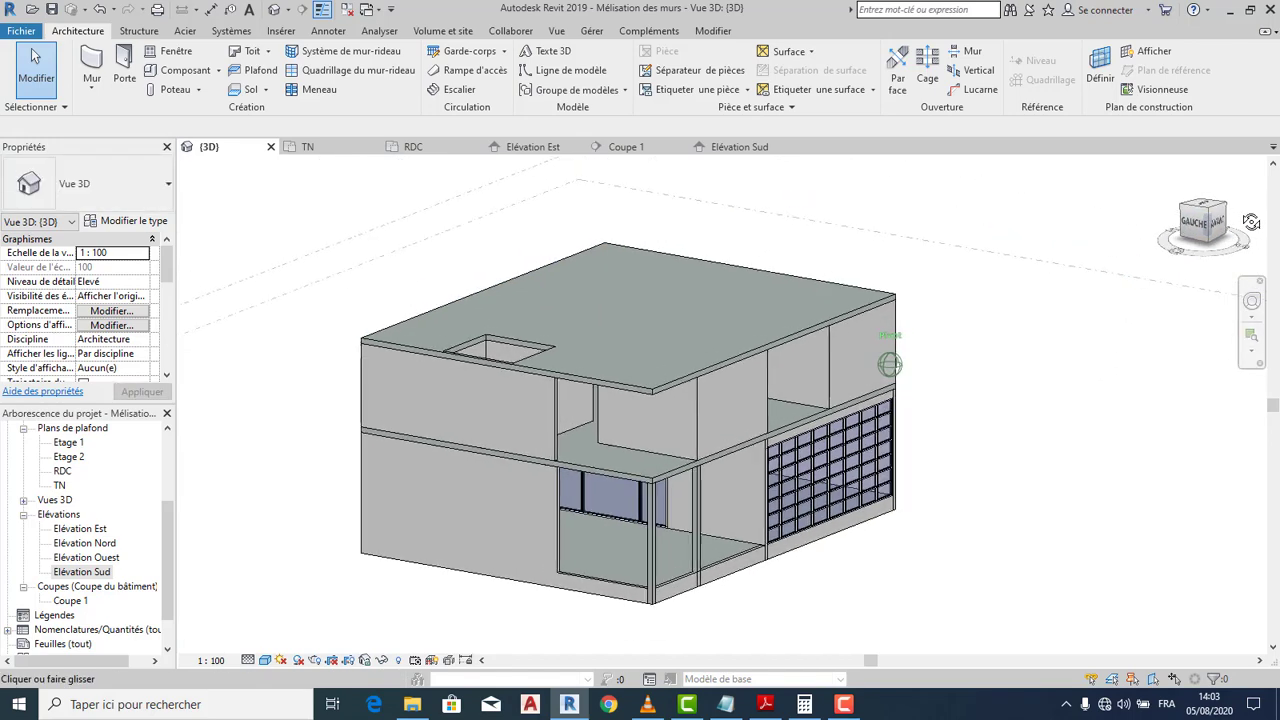
Copy the terrace's corner column to the clipboard and paste it aligned to level Etage 1
scroll(665, 500, "up", 4)
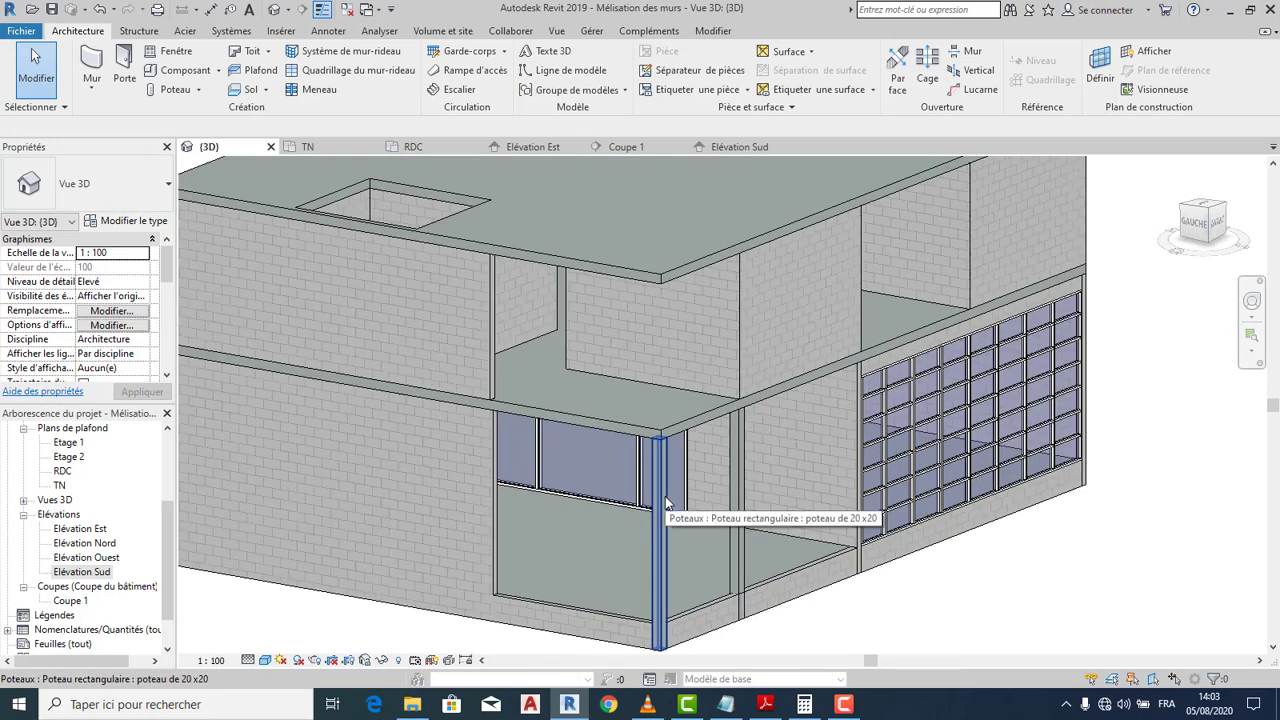
left_click(665, 500)
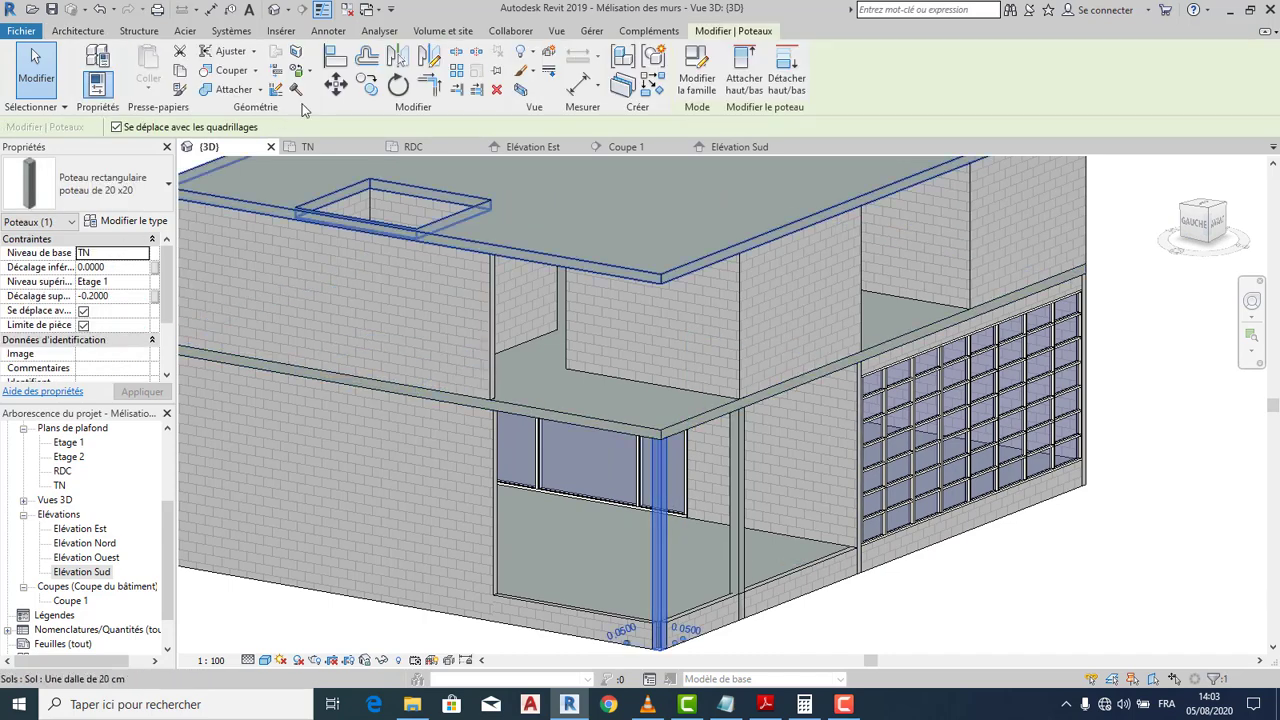
key("Escape")
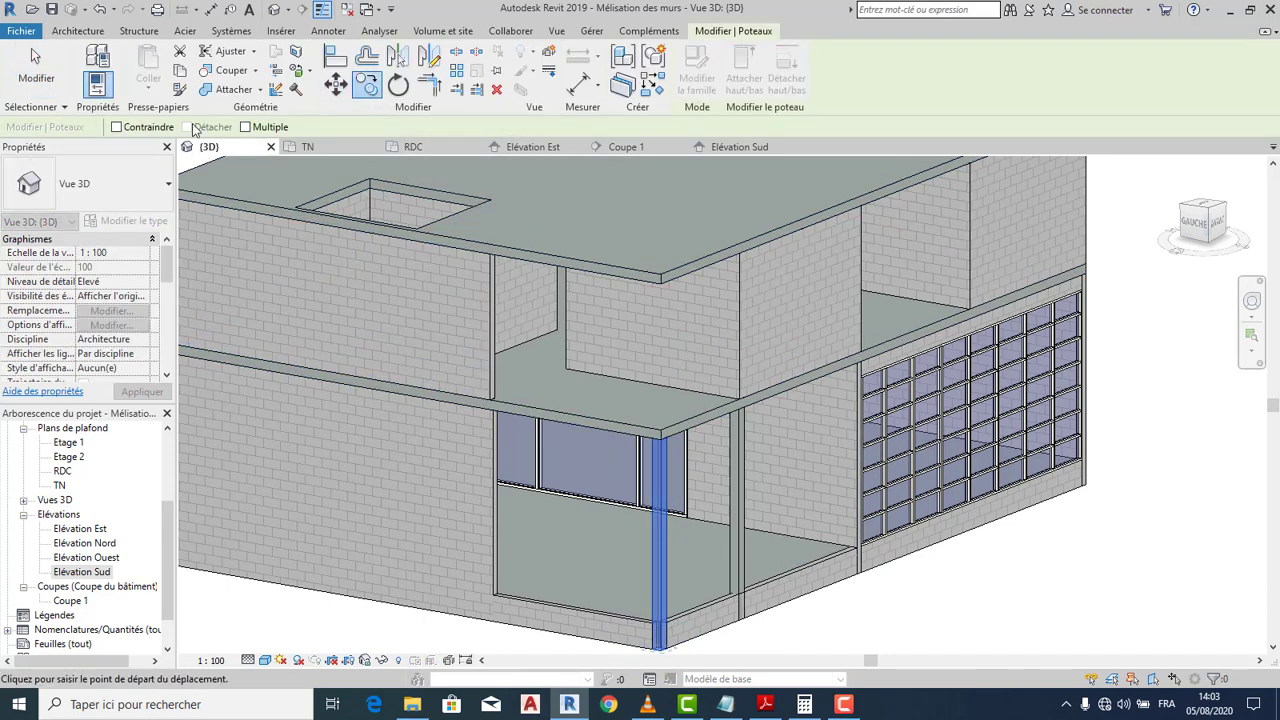
left_click(180, 71)
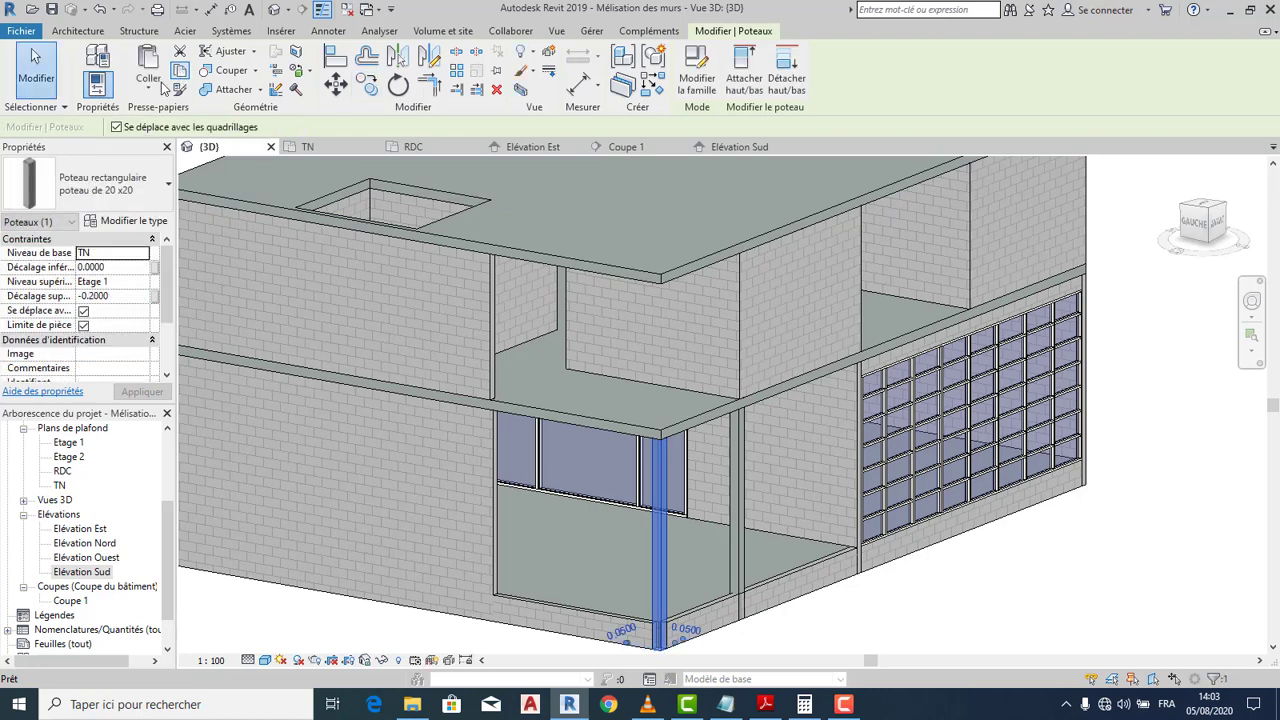
left_click(148, 93)
left_click(184, 148)
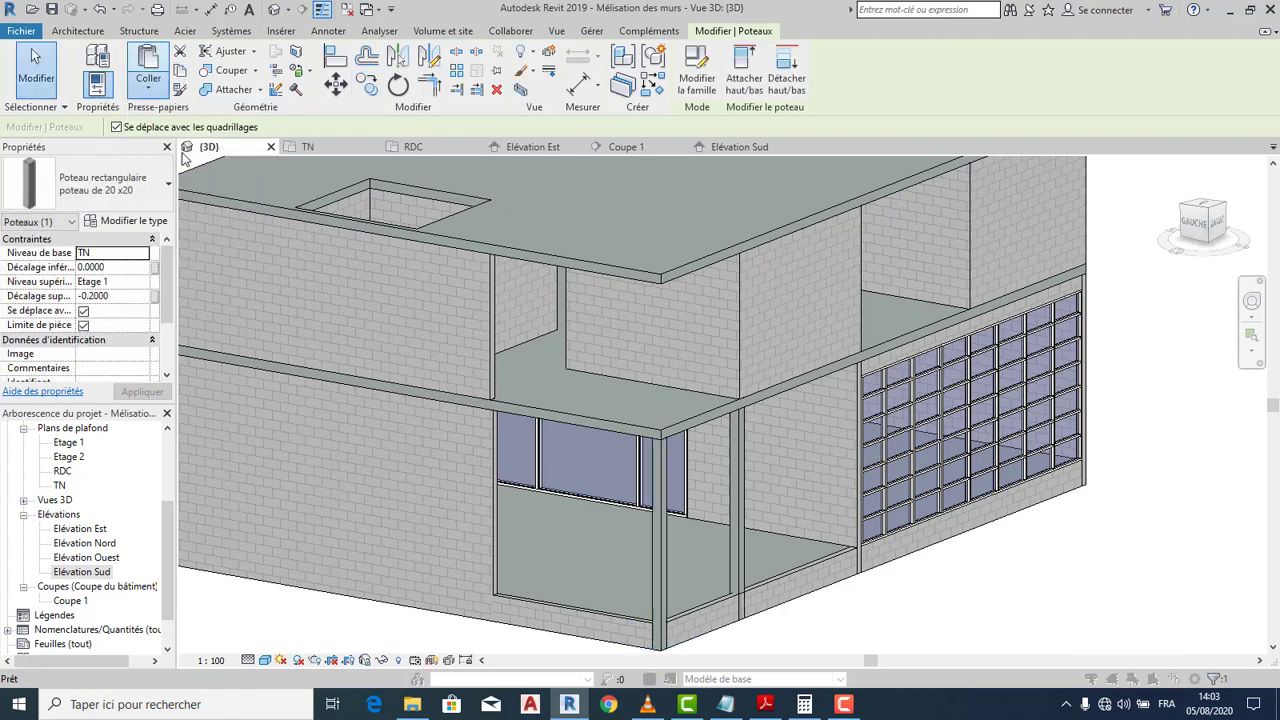
left_click(580, 292)
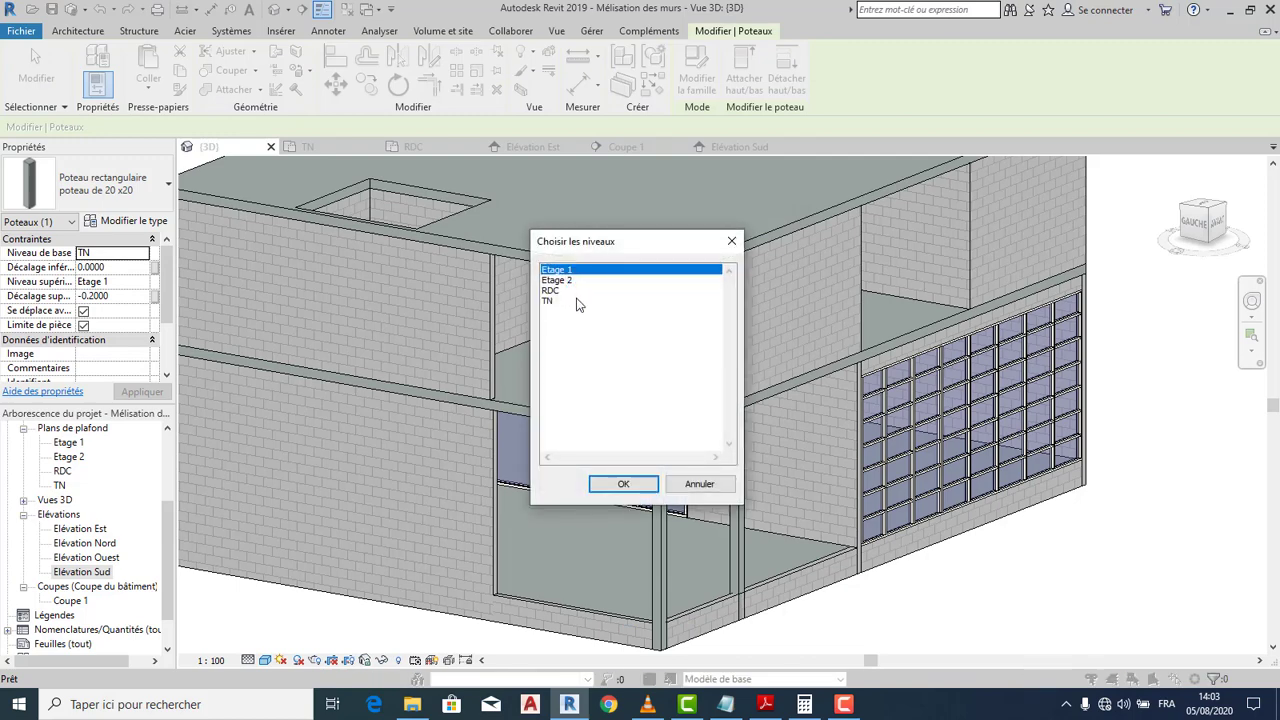
left_click(622, 484)
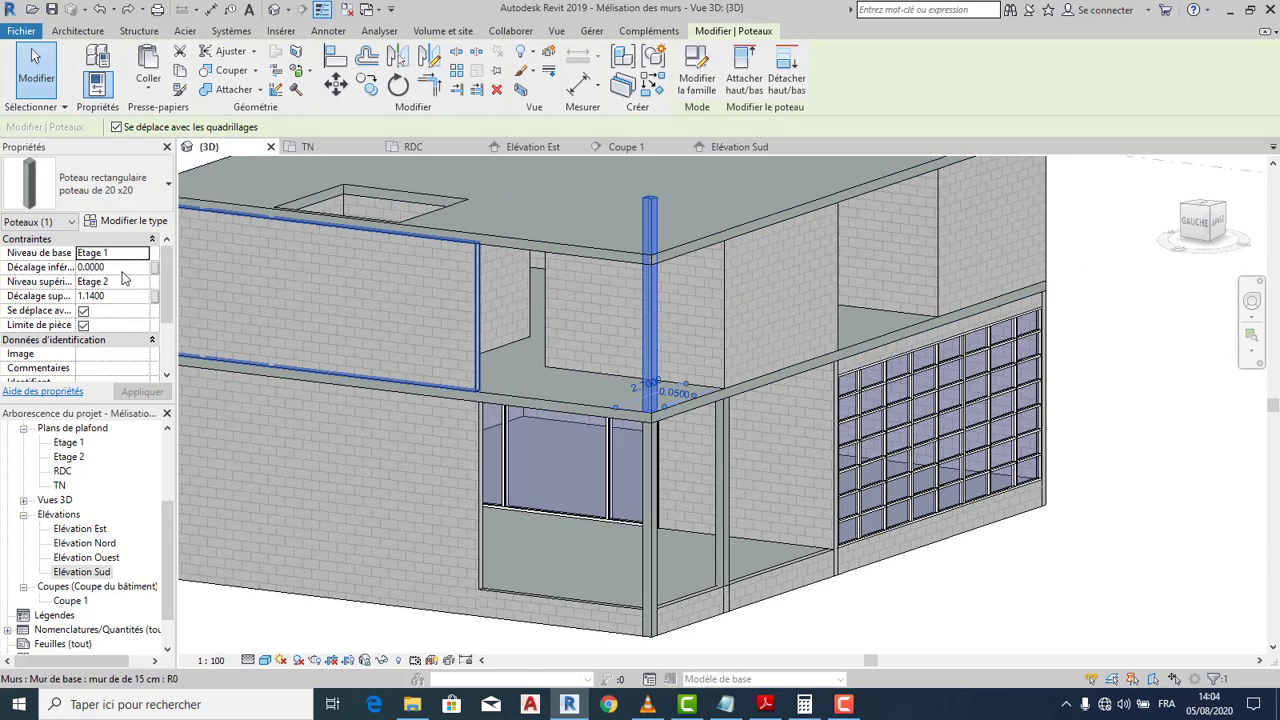
Give the upper-floor corner column a negative top offset from Etage 2 so it ends beneath the roof slab
left_click(118, 297)
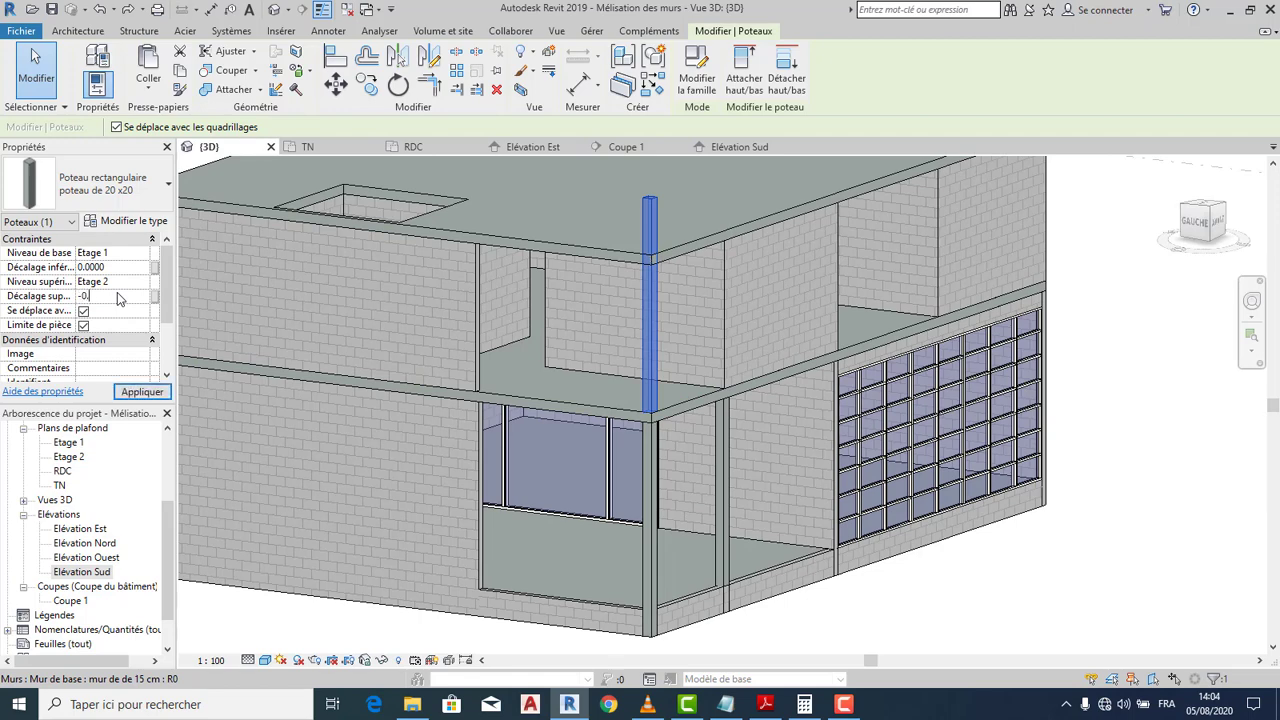
left_click(150, 392)
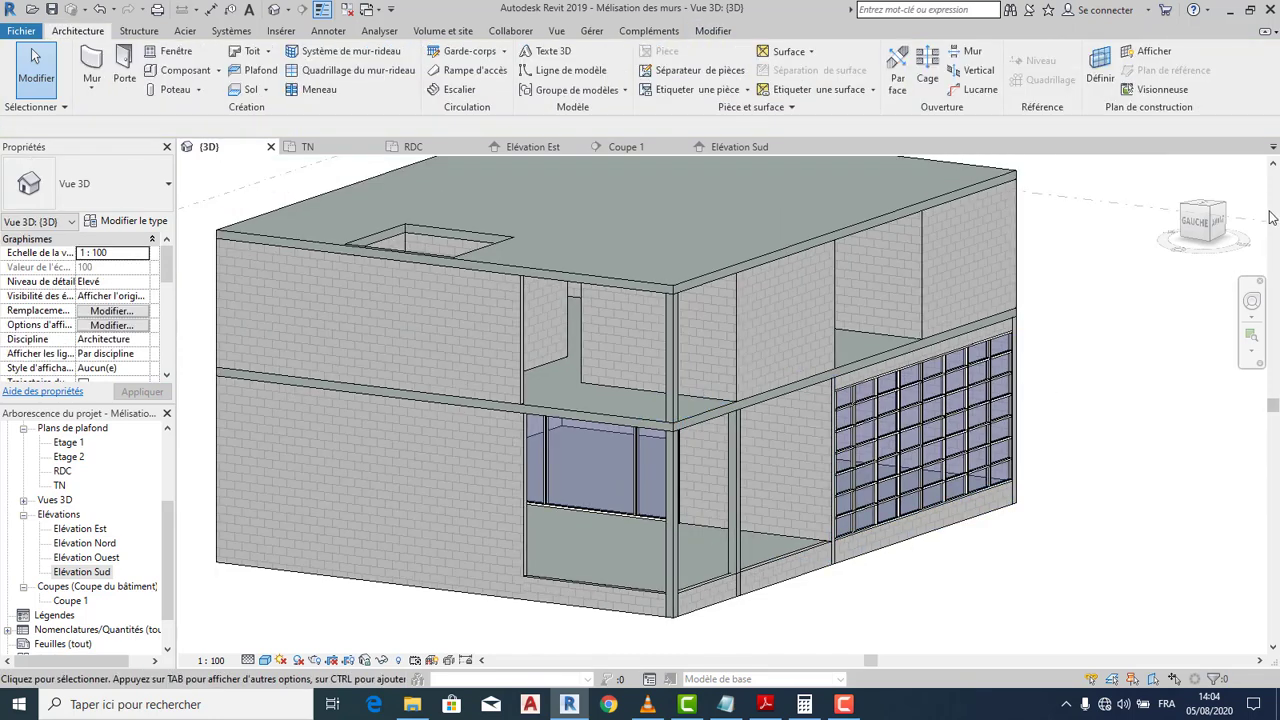
left_click_drag(1213, 222, 1195, 221)
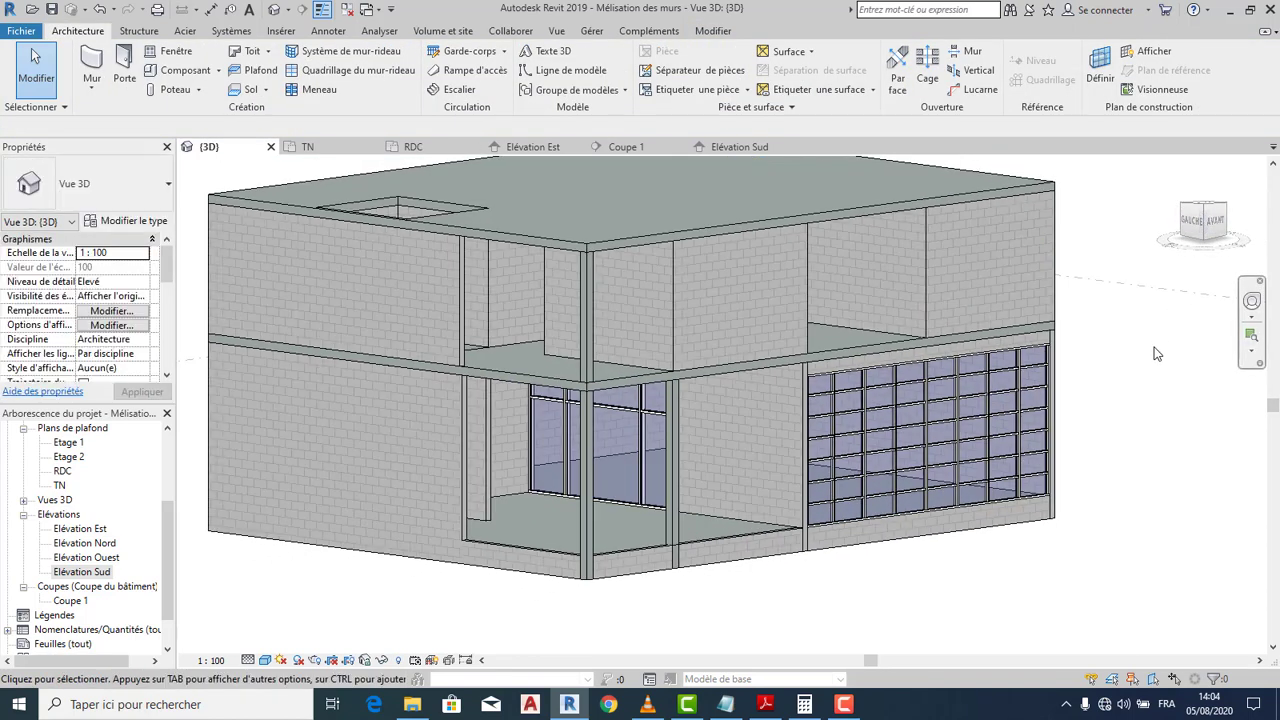
scroll(1142, 390, "down", 1)
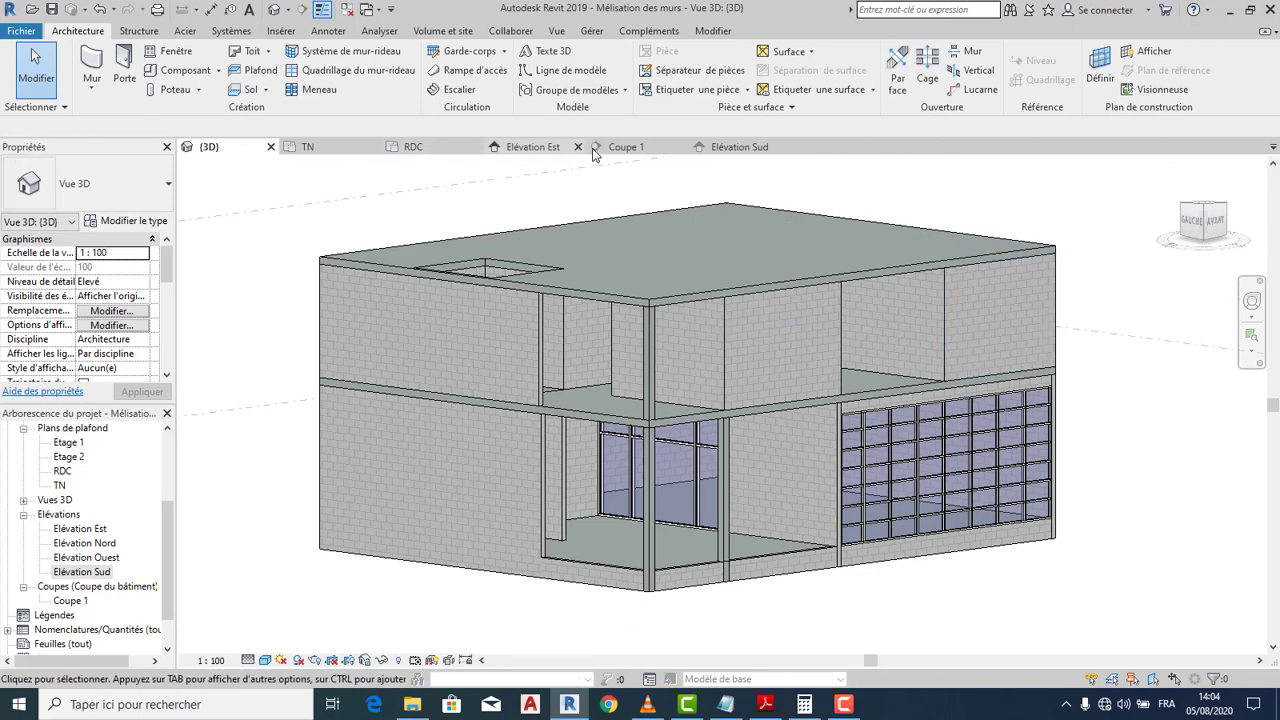
In the RDC plan, move the Coupe 1 section line between grids A and B so it cuts through the terrace
left_click(624, 148)
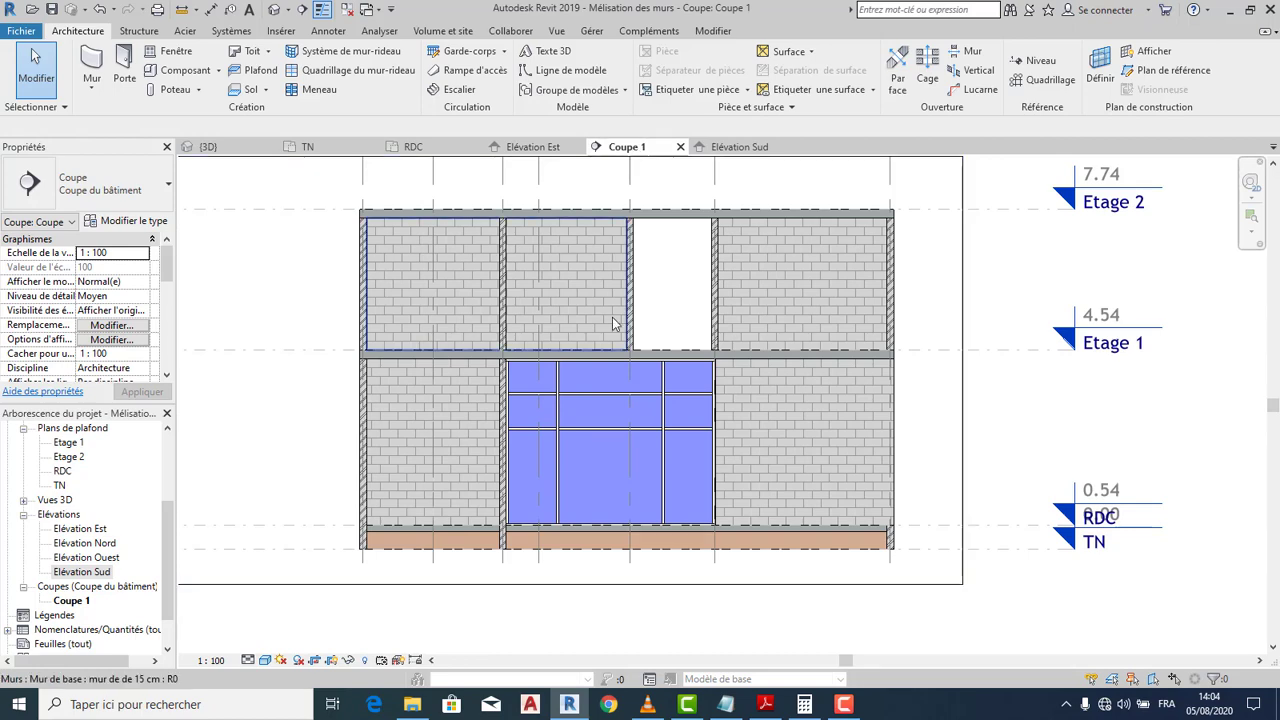
scroll(847, 555, "up", 2)
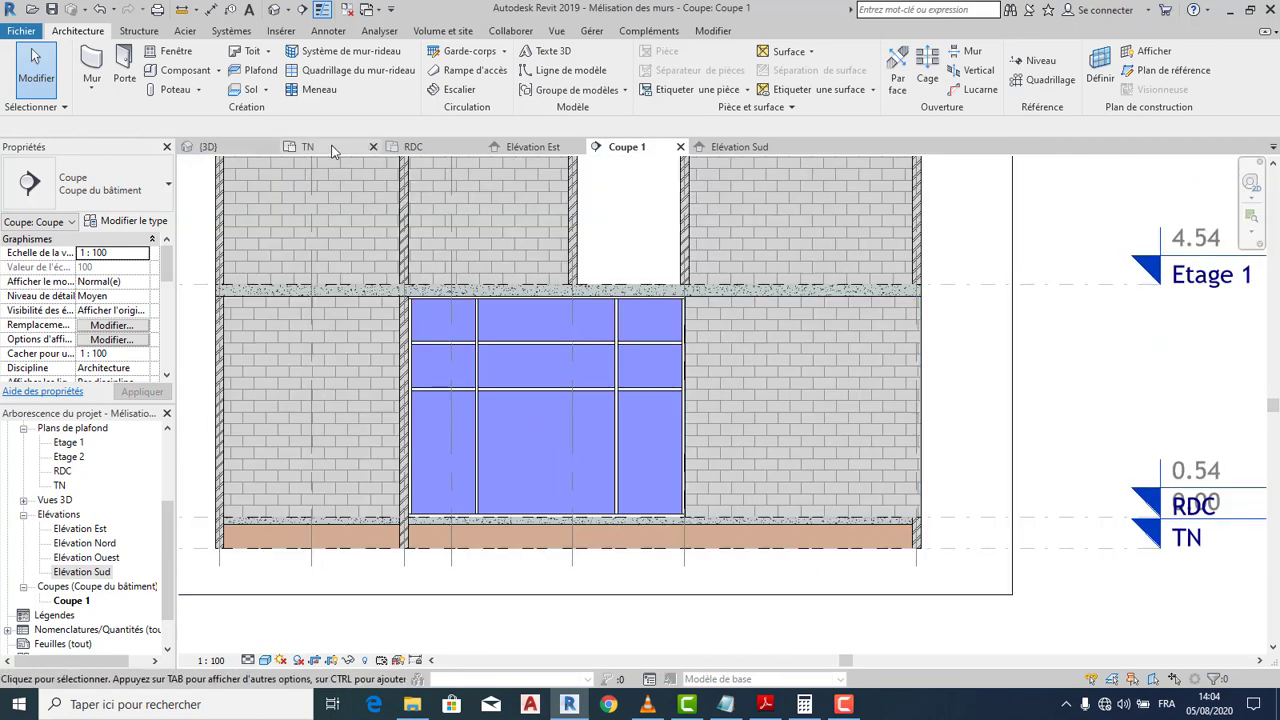
left_click(415, 148)
scroll(520, 277, "down", 2)
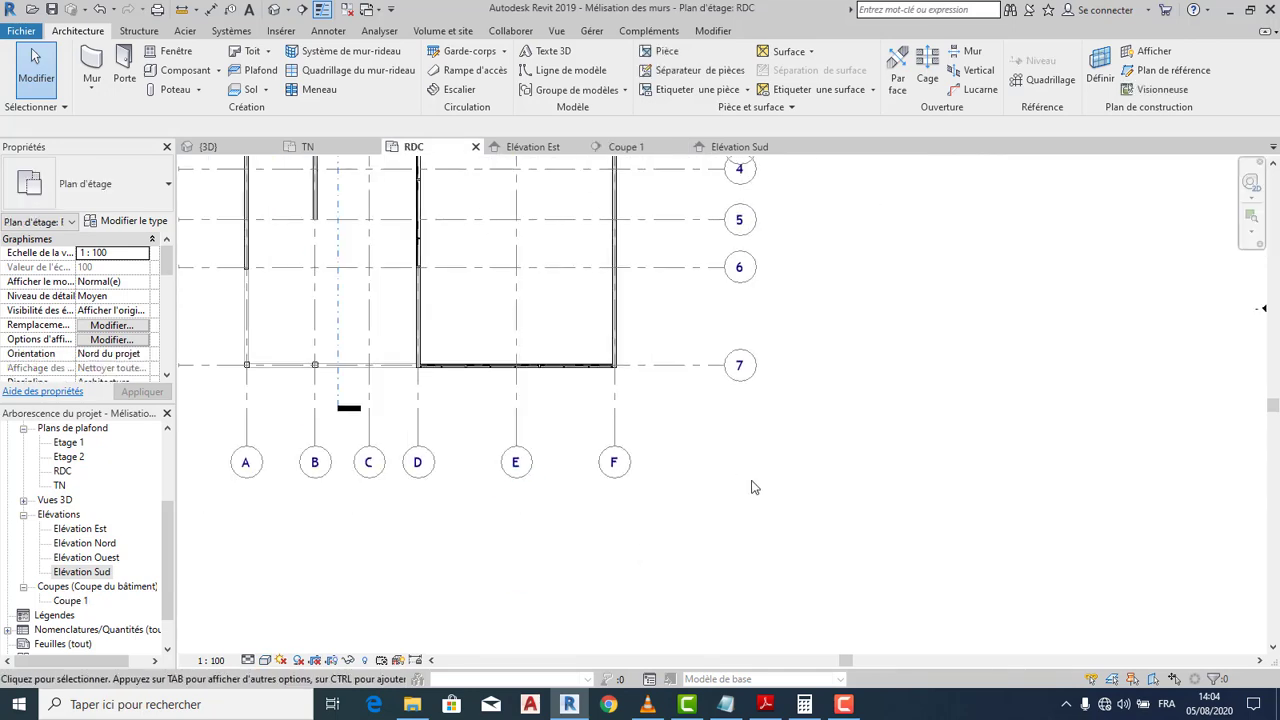
middle_click_drag(913, 558, 920, 570)
scroll(915, 565, "down", 3)
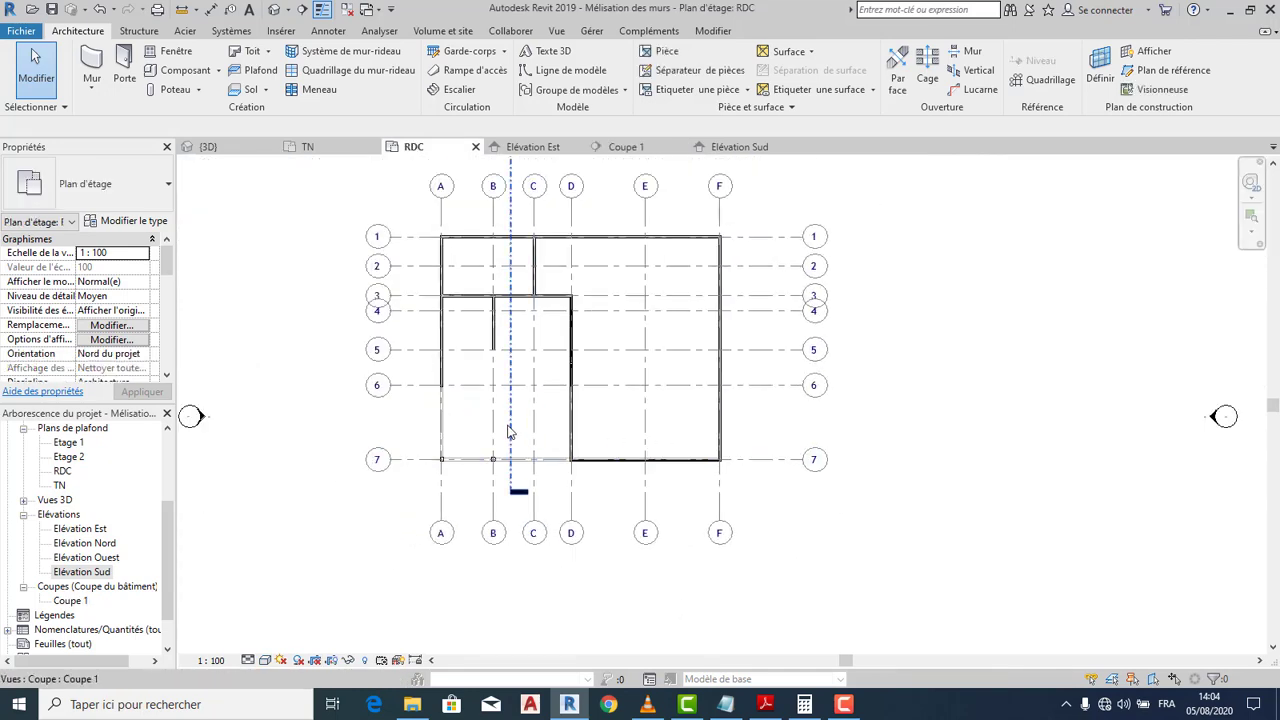
left_click(508, 417)
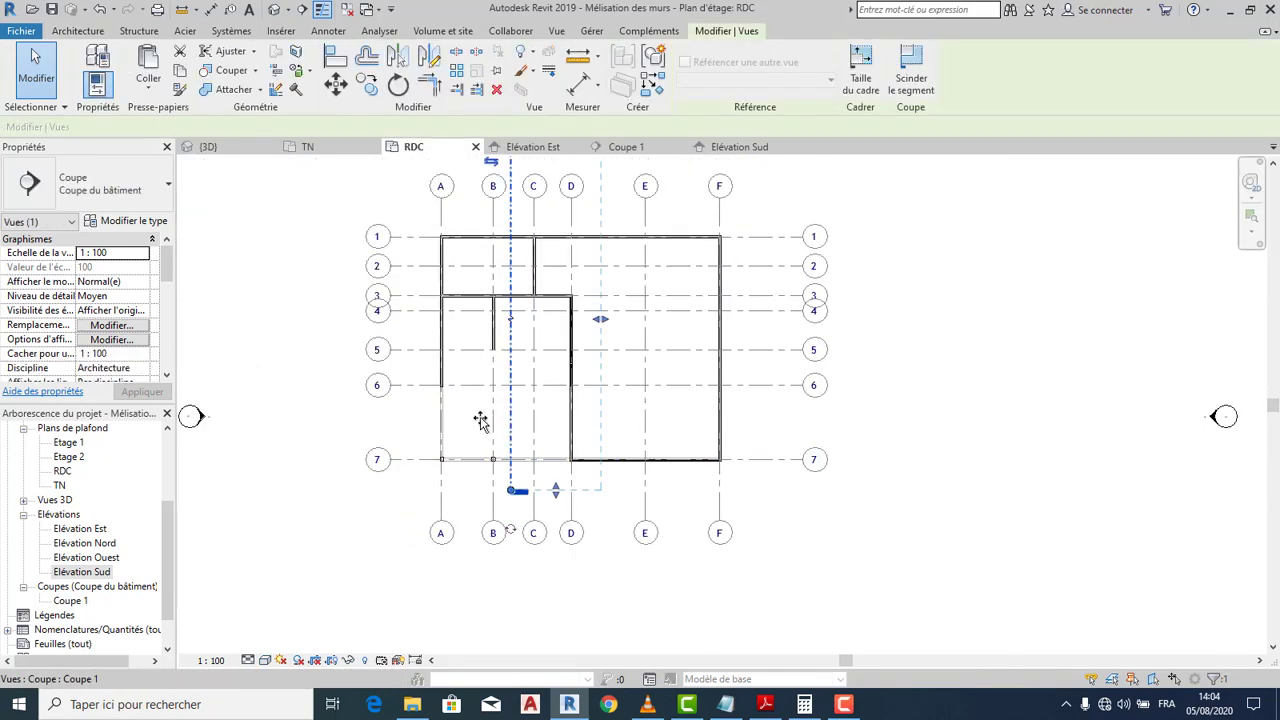
left_click_drag(480, 421, 476, 424)
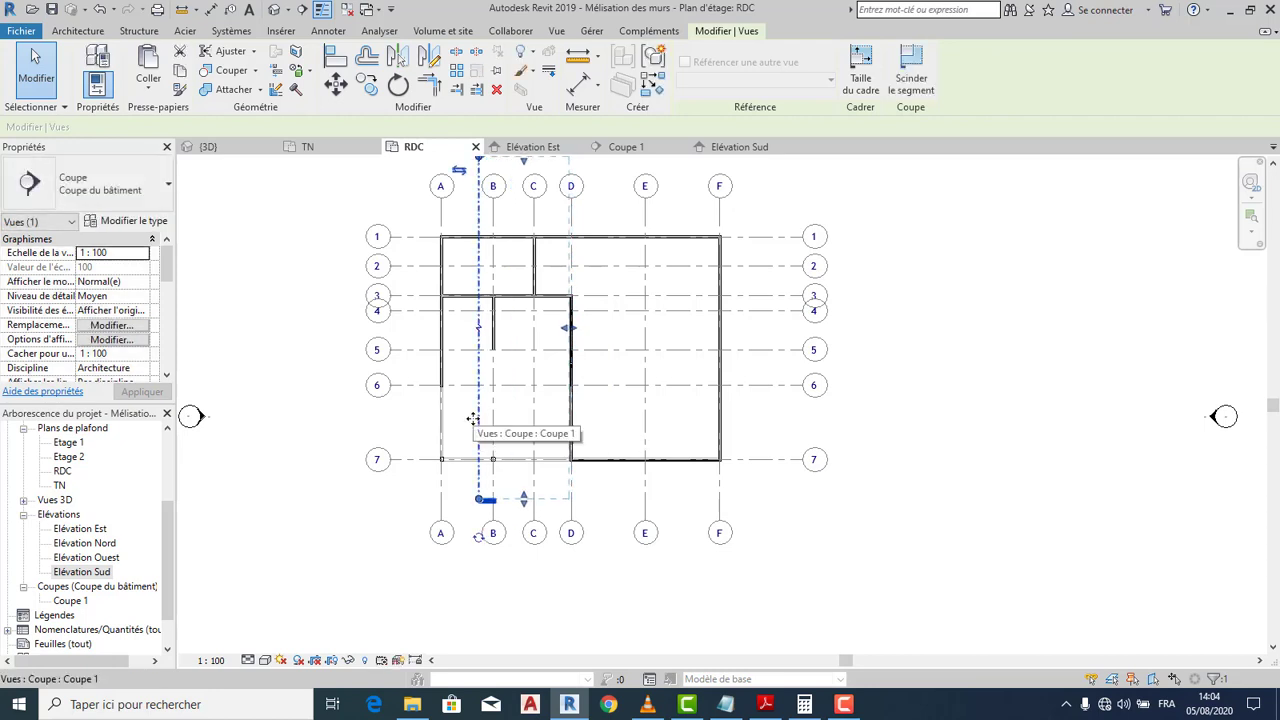
Examine in section Coupe 1 how the terrace column meets the low wall and the floor slab
left_click(625, 147)
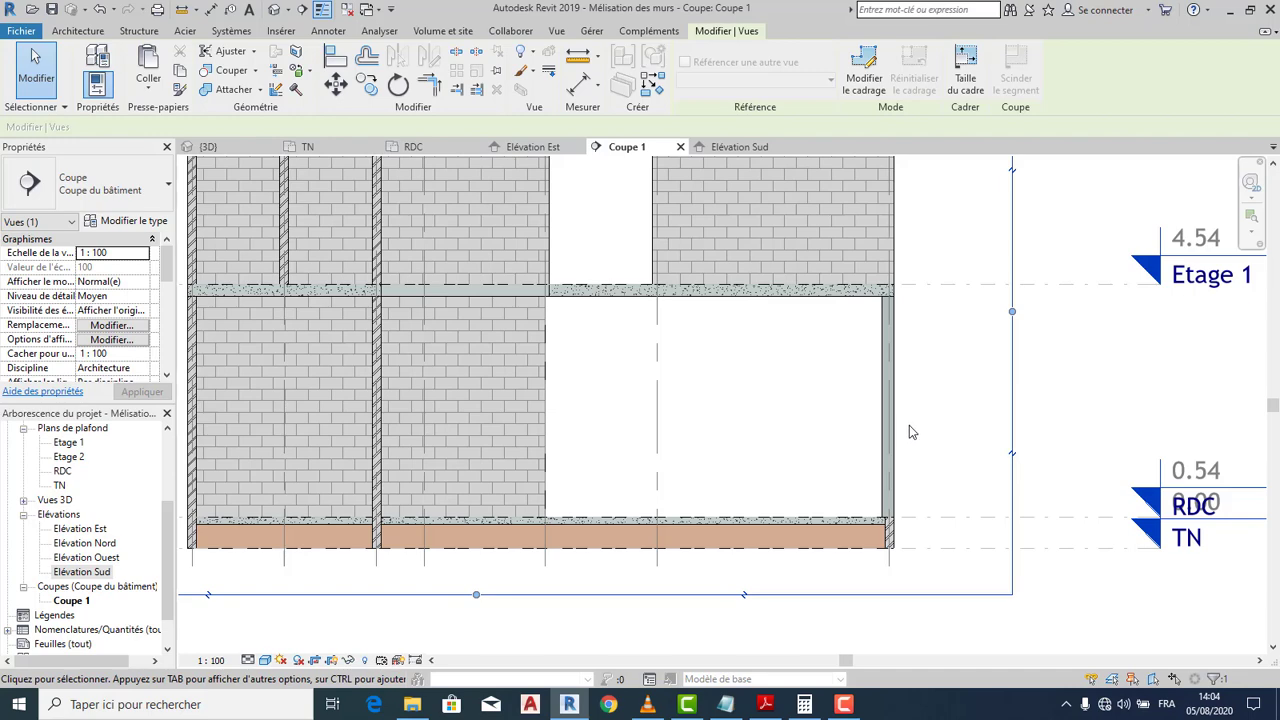
scroll(909, 432, "up", 3)
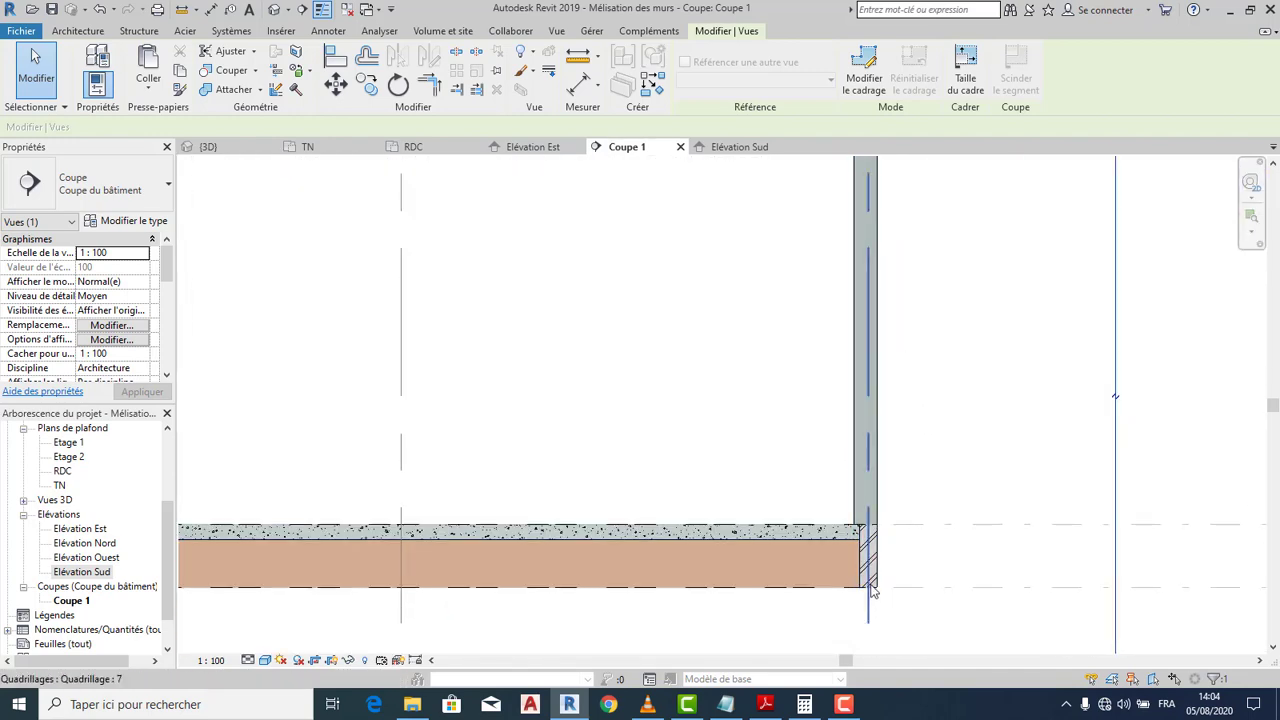
scroll(866, 550, "up", 3)
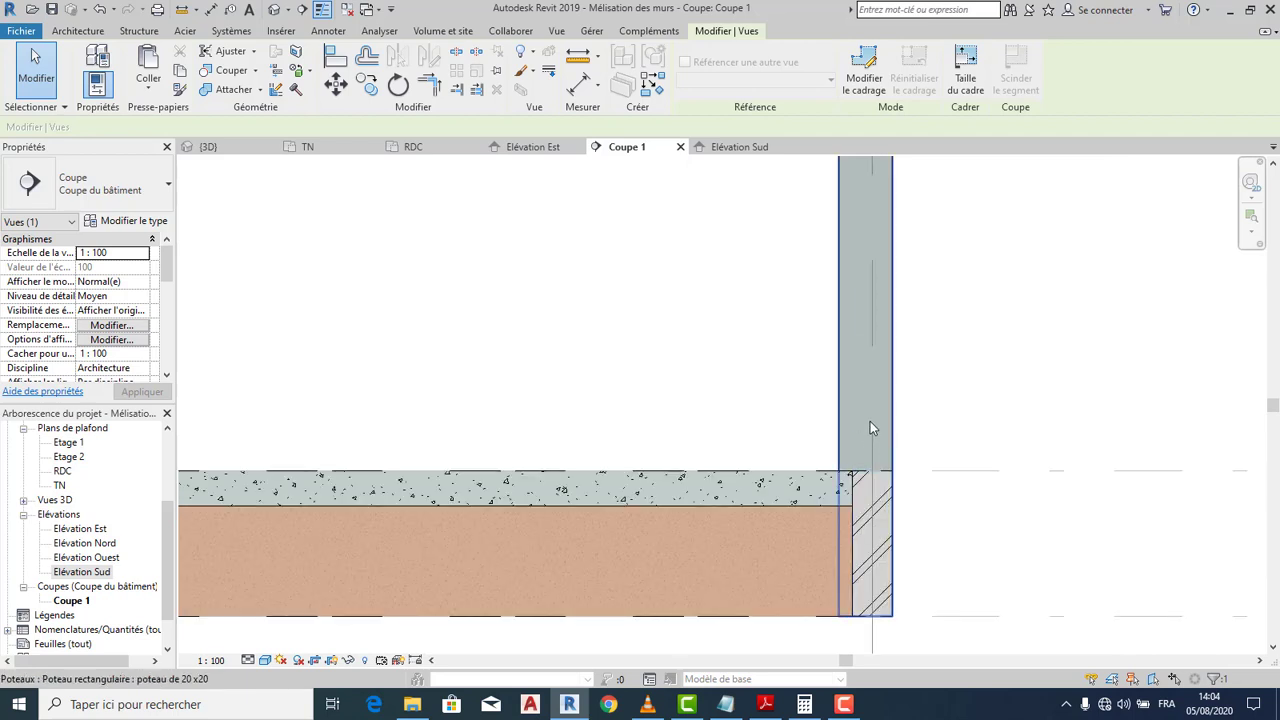
scroll(870, 490, "down", 4)
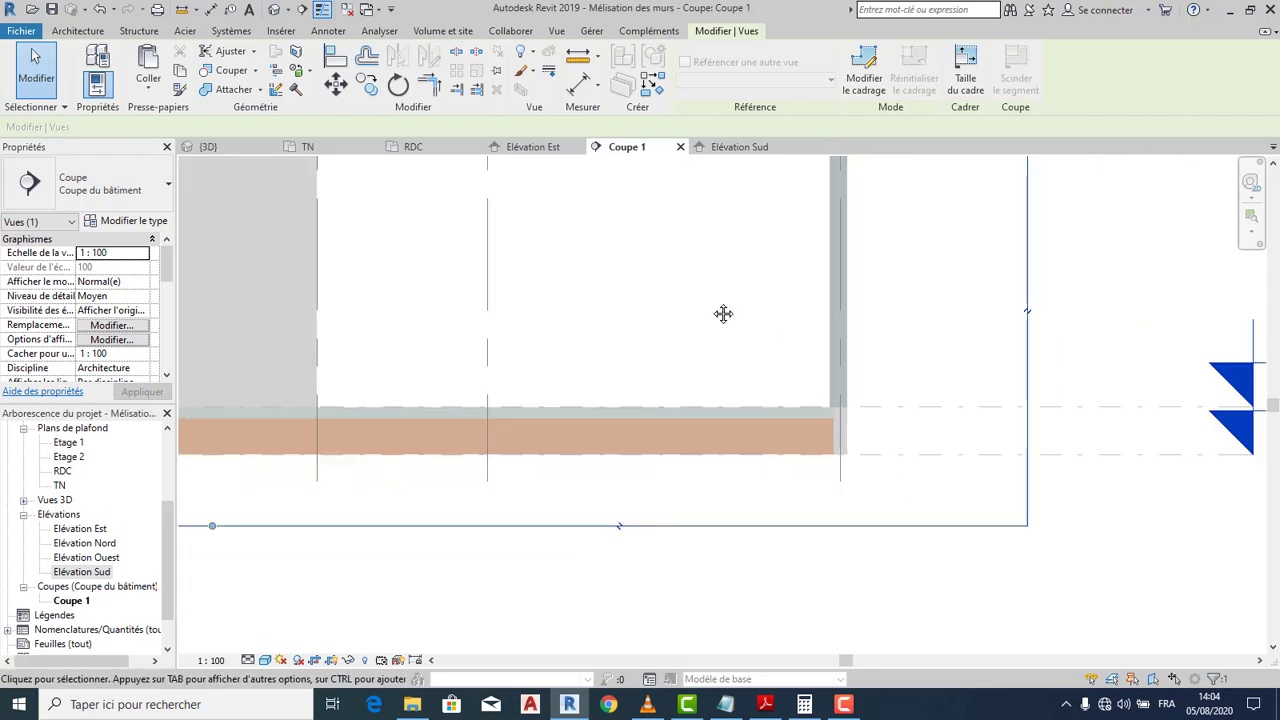
scroll(735, 413, "down", 2)
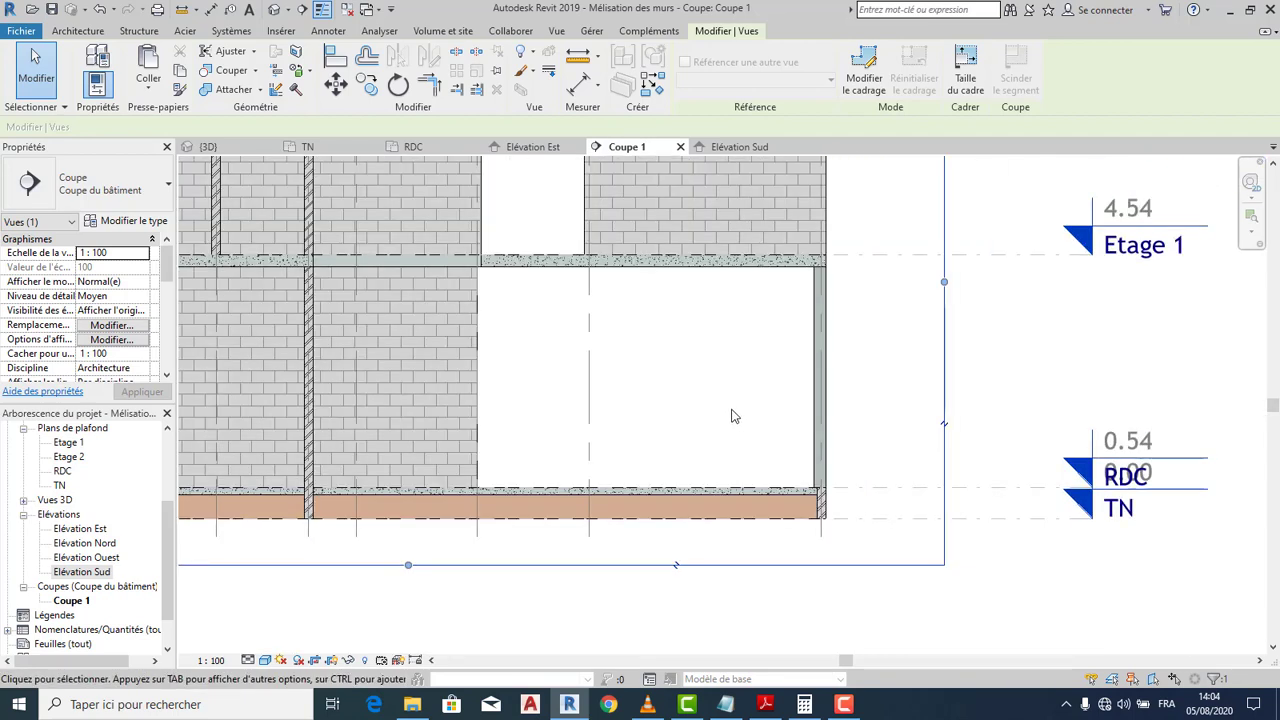